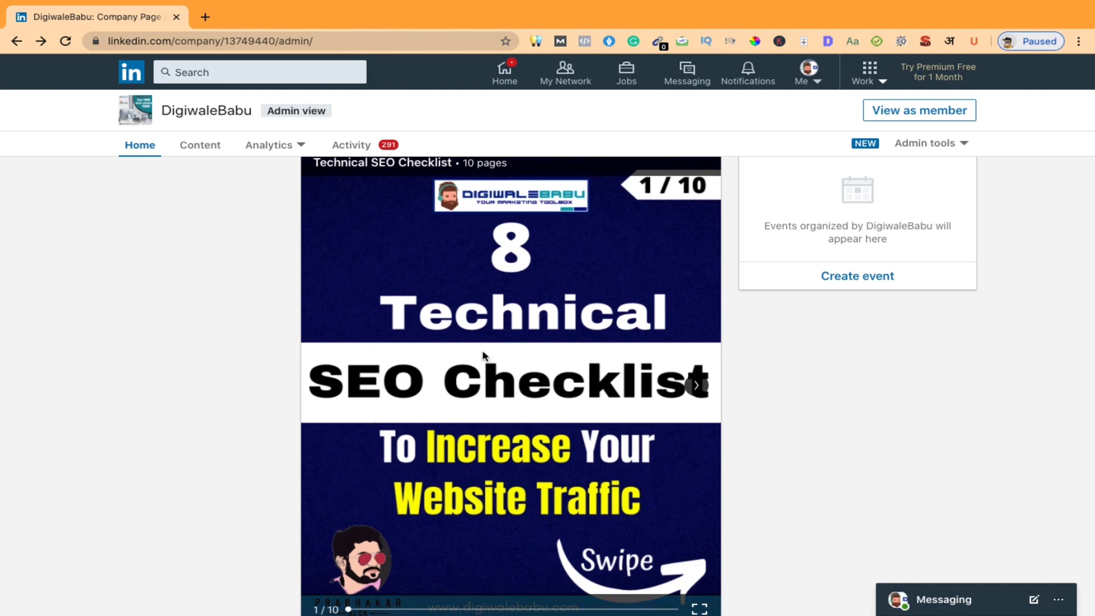
Page through the Technical SEO Checklist document post from its cover to page 10 to examine the carousel's layout
left_click(697, 386)
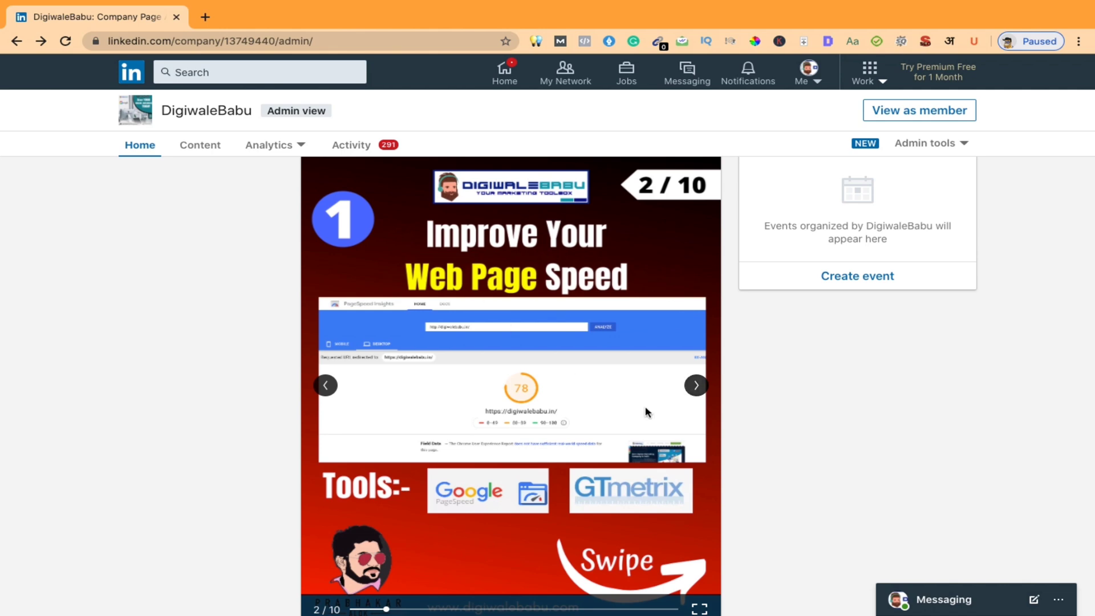
left_click(698, 387)
left_click(697, 386)
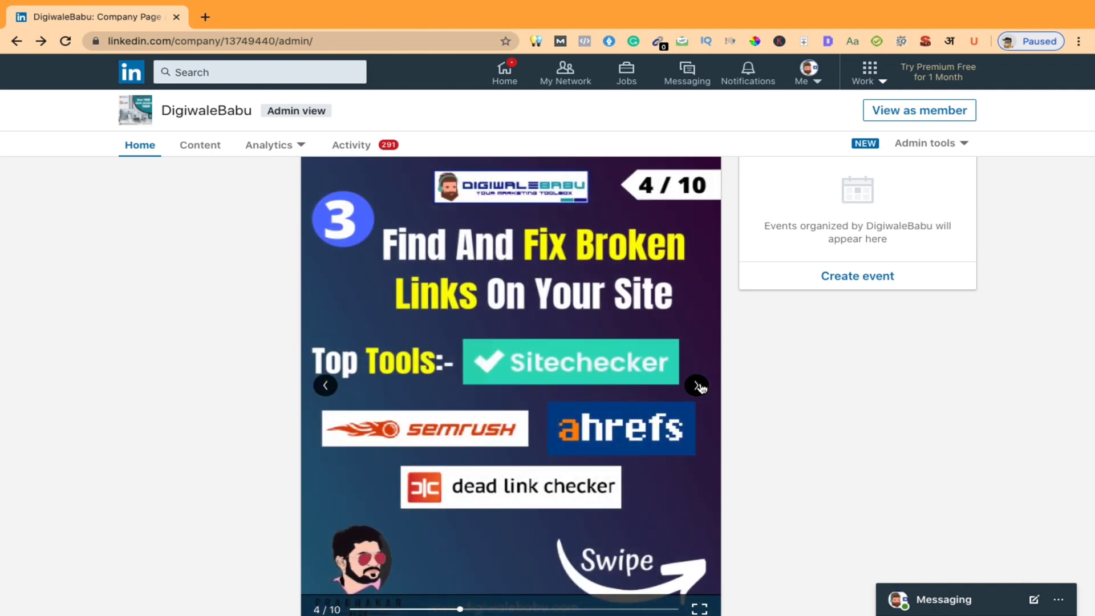
left_click(697, 386)
left_click(697, 386)
left_click(697, 386)
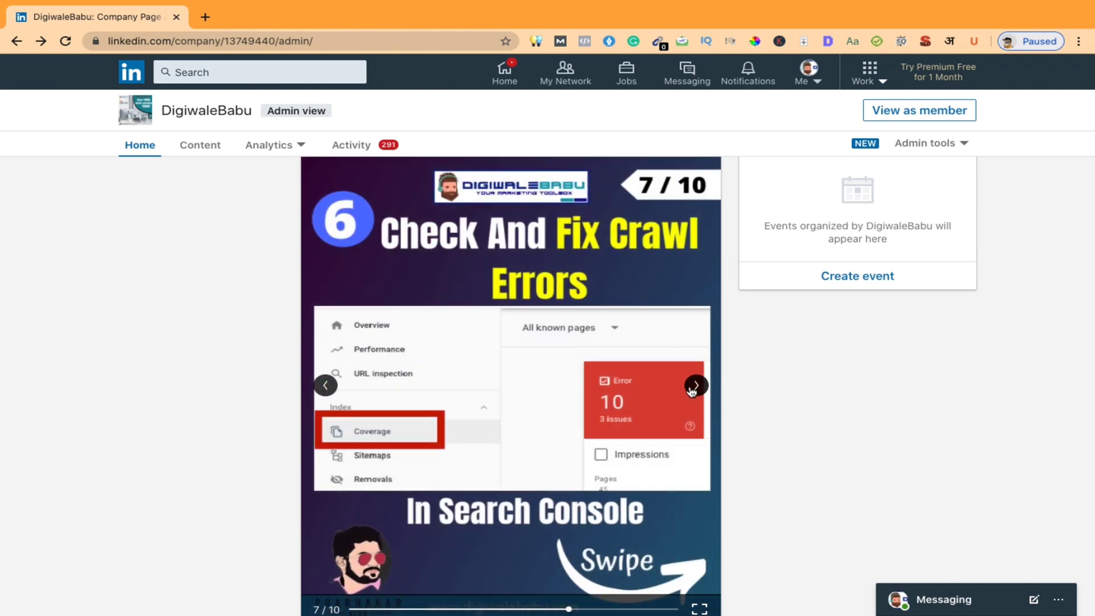
left_click(695, 388)
left_click(694, 388)
left_click(696, 389)
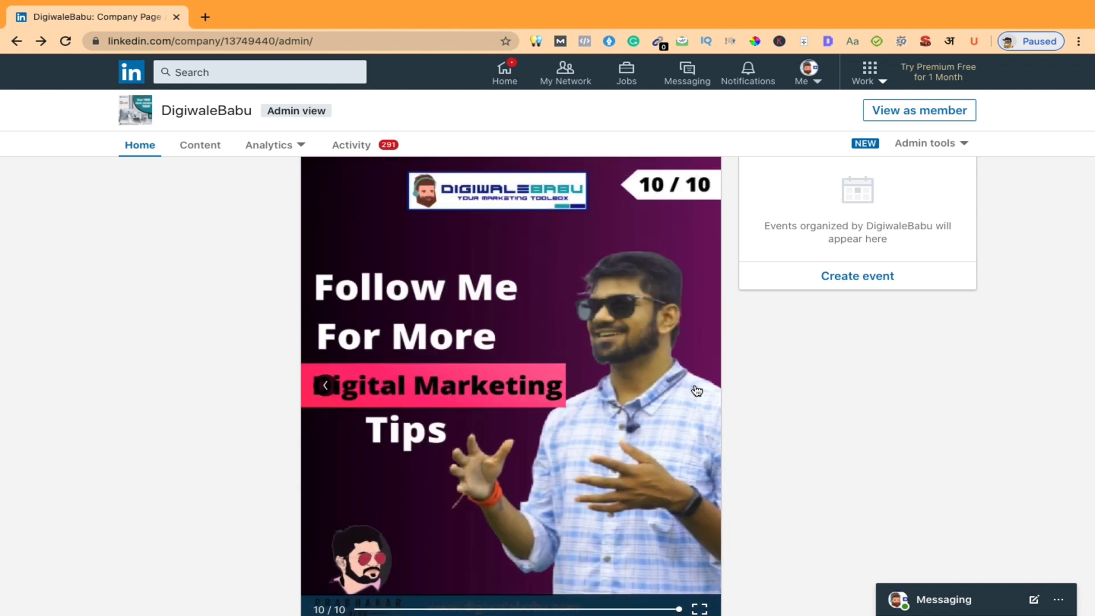
Go back through the carousel pages to the cover of the Technical SEO Checklist
left_click(327, 386)
left_click(326, 386)
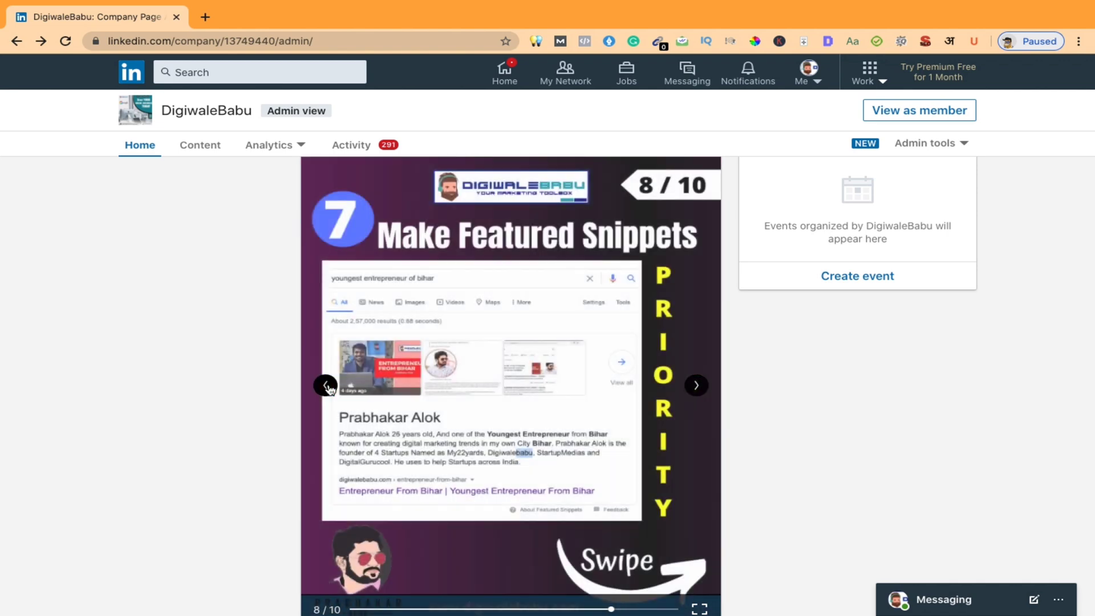
left_click(326, 386)
left_click(326, 386)
left_click(326, 386)
left_click(326, 387)
left_click(326, 386)
left_click(326, 386)
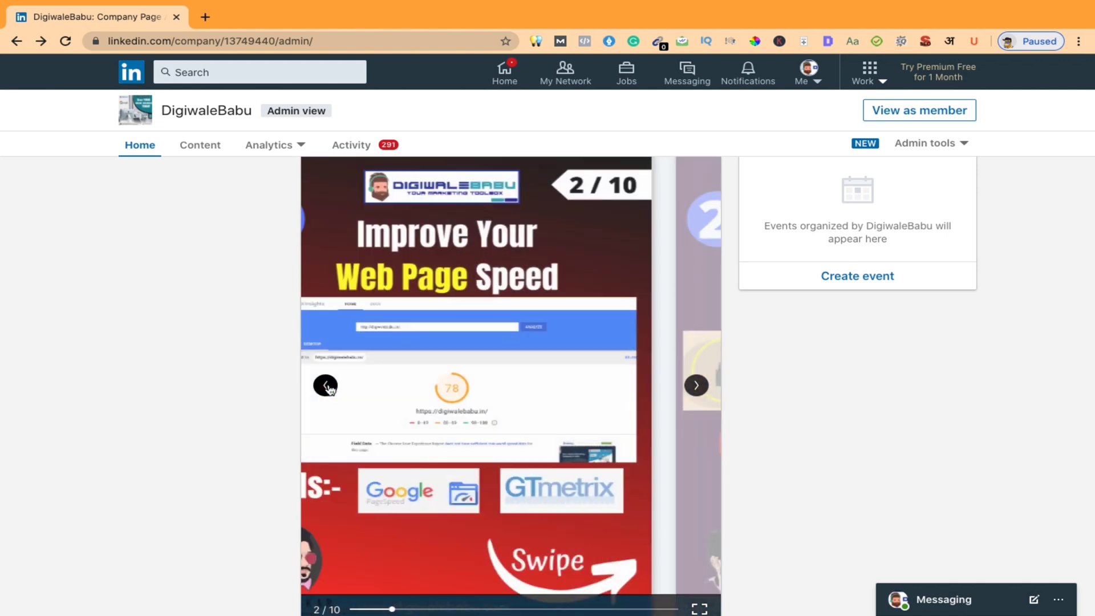
left_click(327, 387)
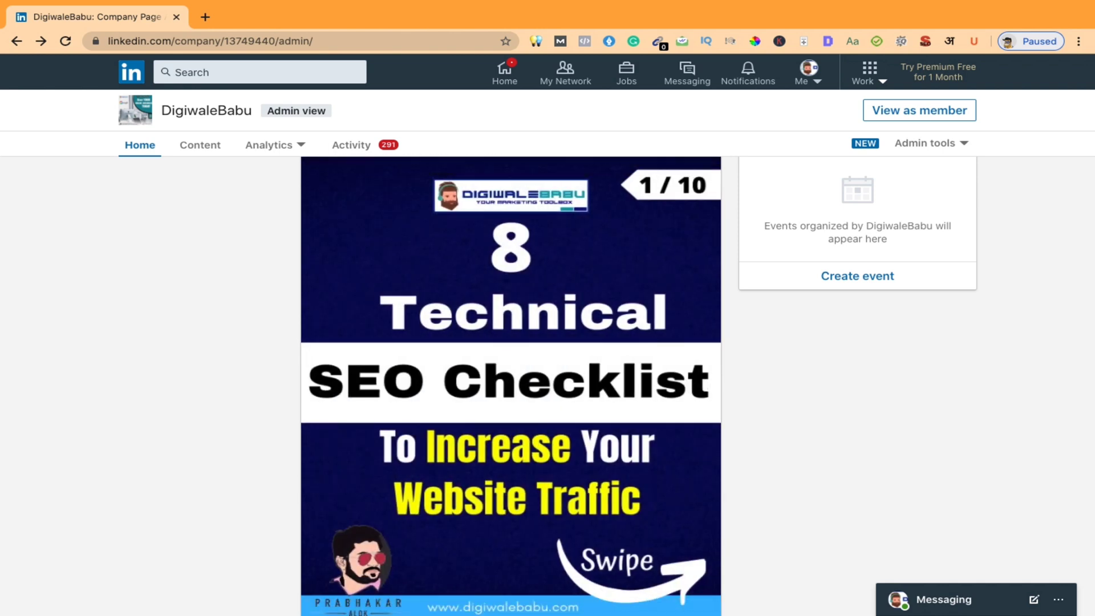
Open canva.com in a new browser tab
left_click(206, 17)
type("canva.com")
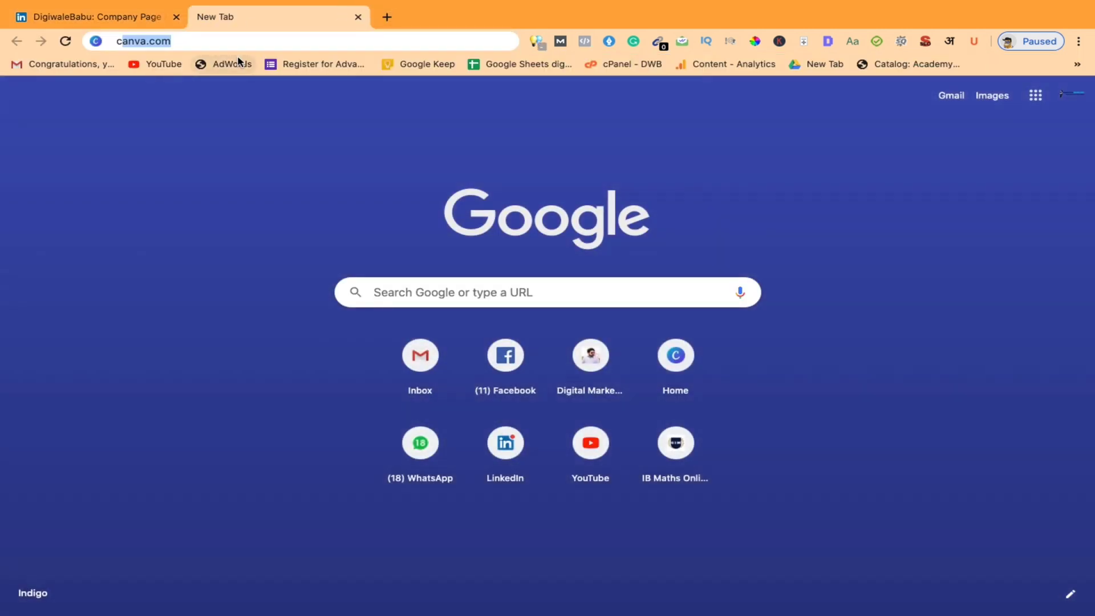
key("Return")
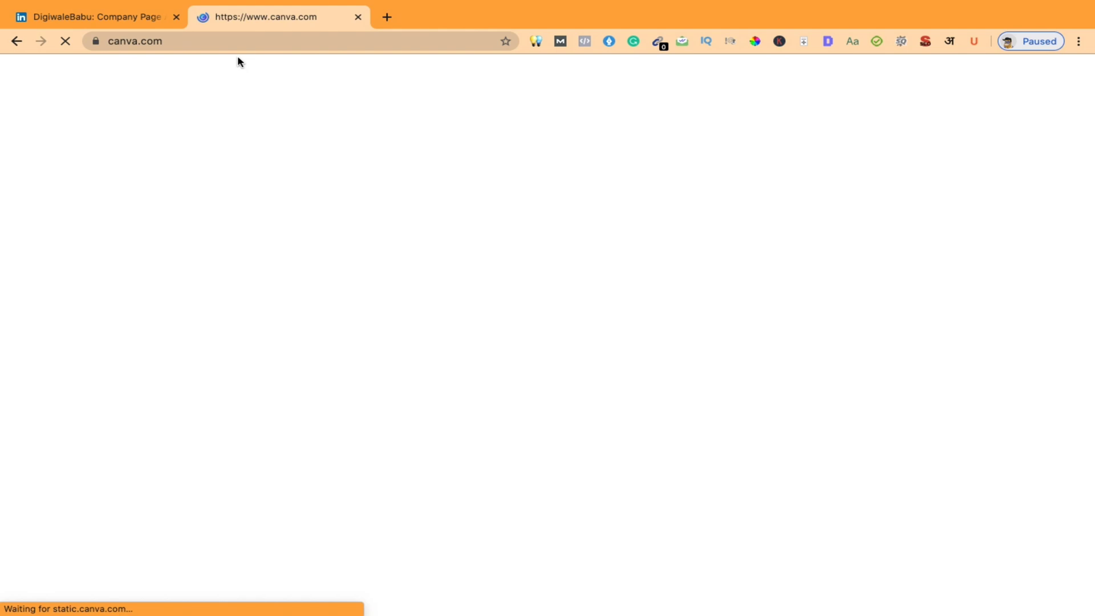
mouse_move(240, 61)
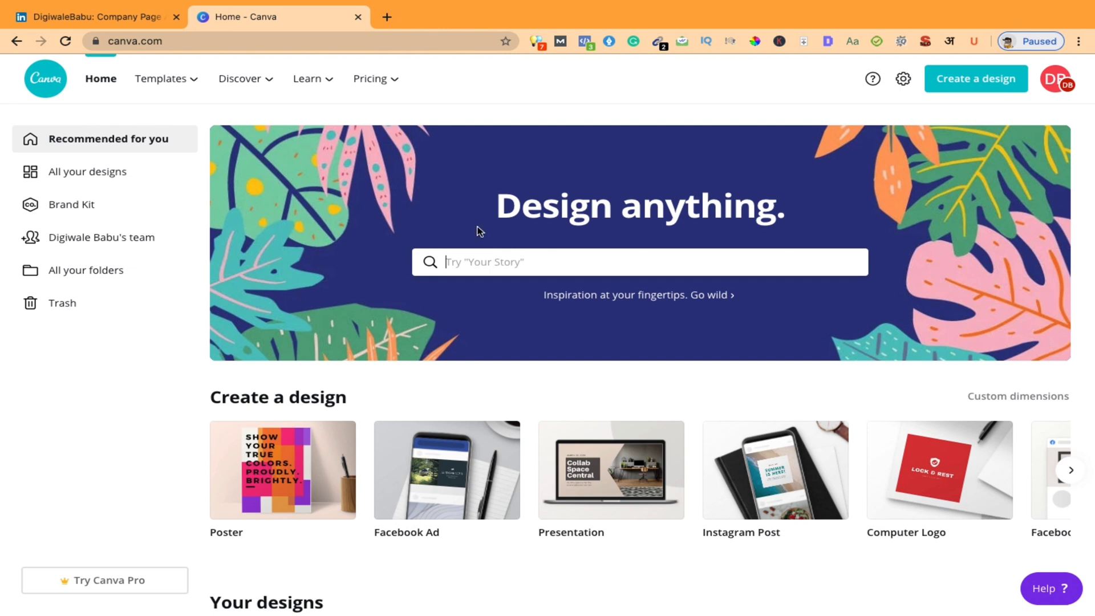
Create a blank custom-size design of 1080 × 1350 px and close the leftover Canva home tab
scroll(478, 316, "down", 2)
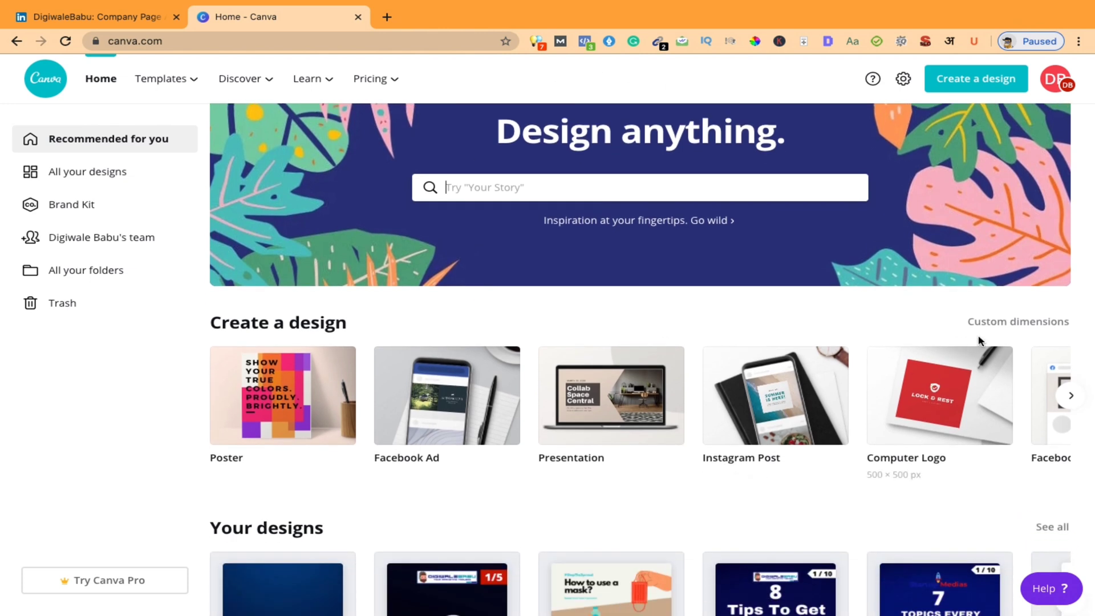
left_click(1024, 322)
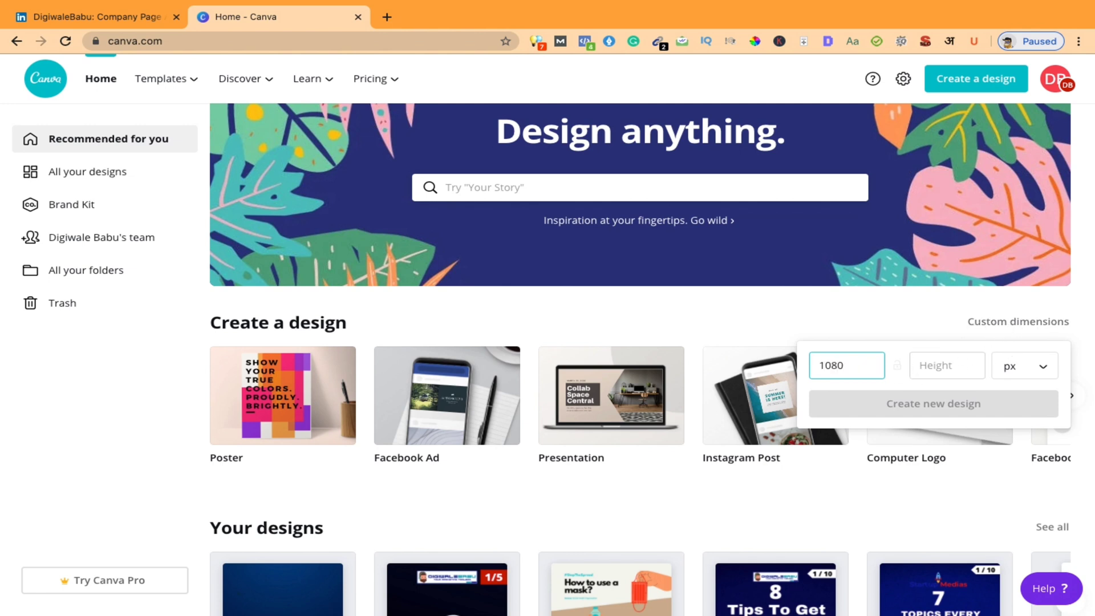
left_click(932, 363)
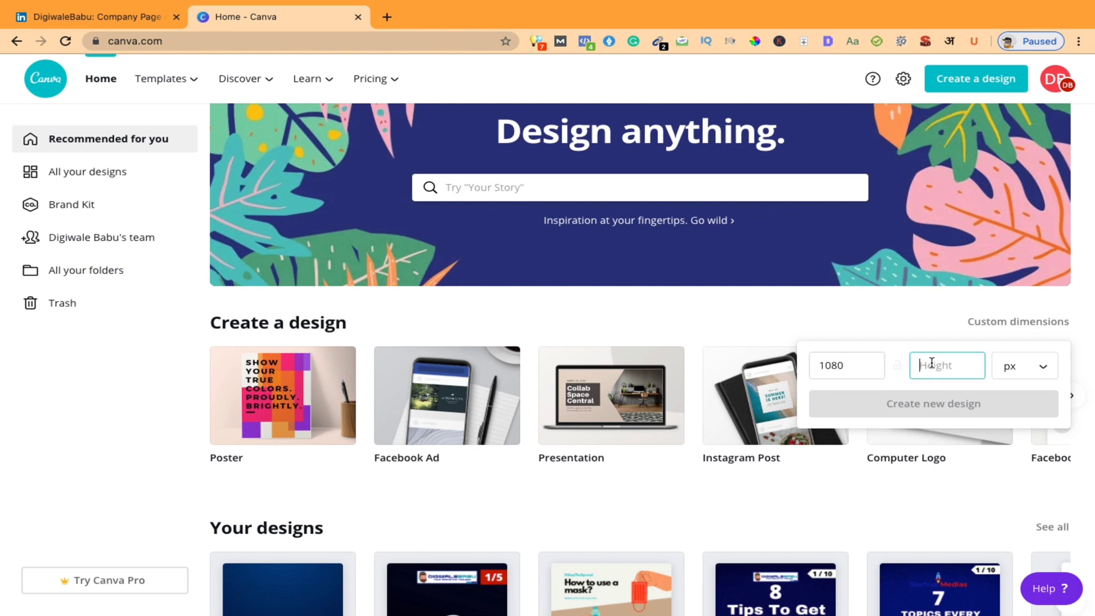
type("1350")
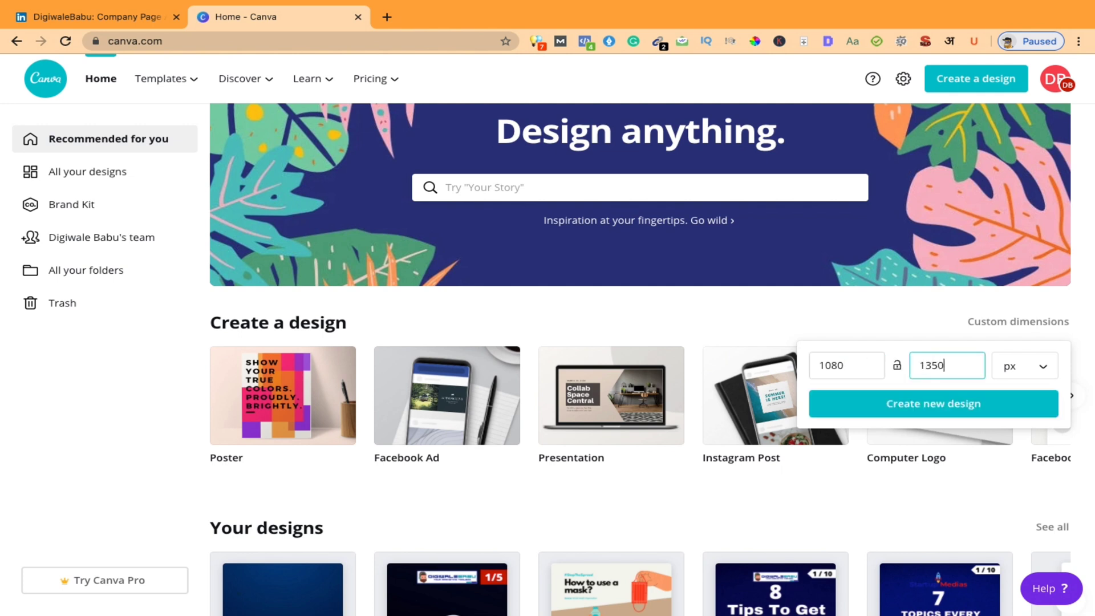
left_click(929, 405)
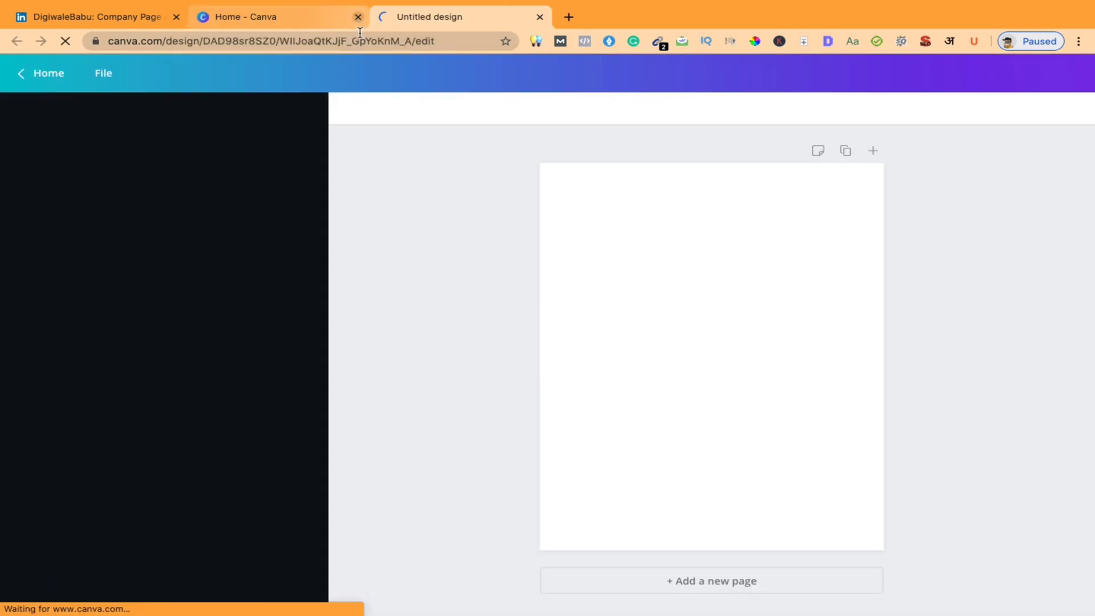
left_click(358, 17)
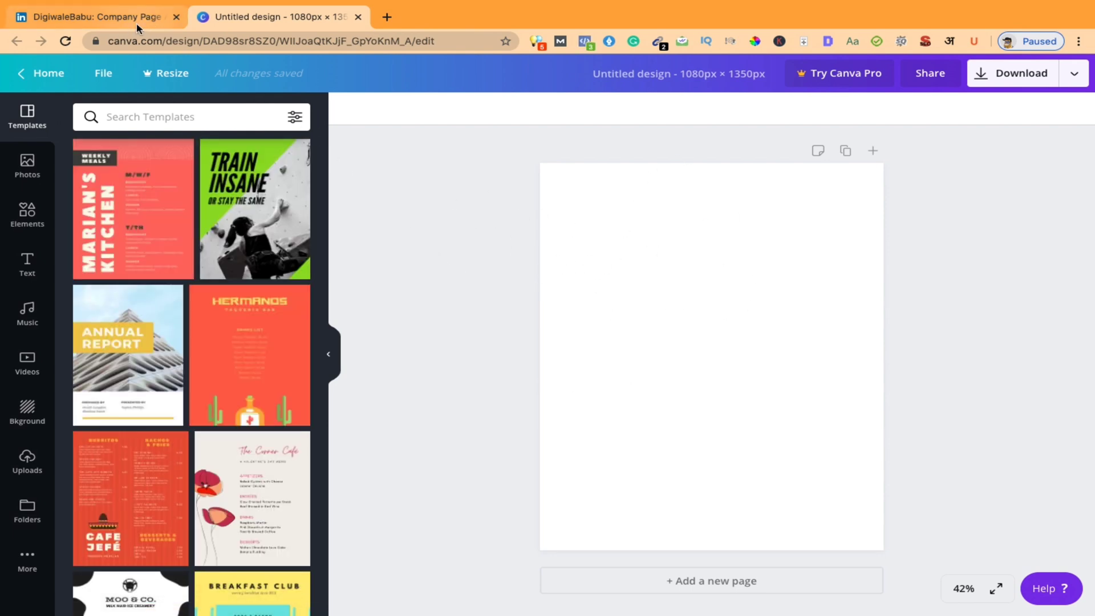
Check the reference post's cover on LinkedIn, and search Google Images for "dark gradient background" in a new tab
left_click(119, 24)
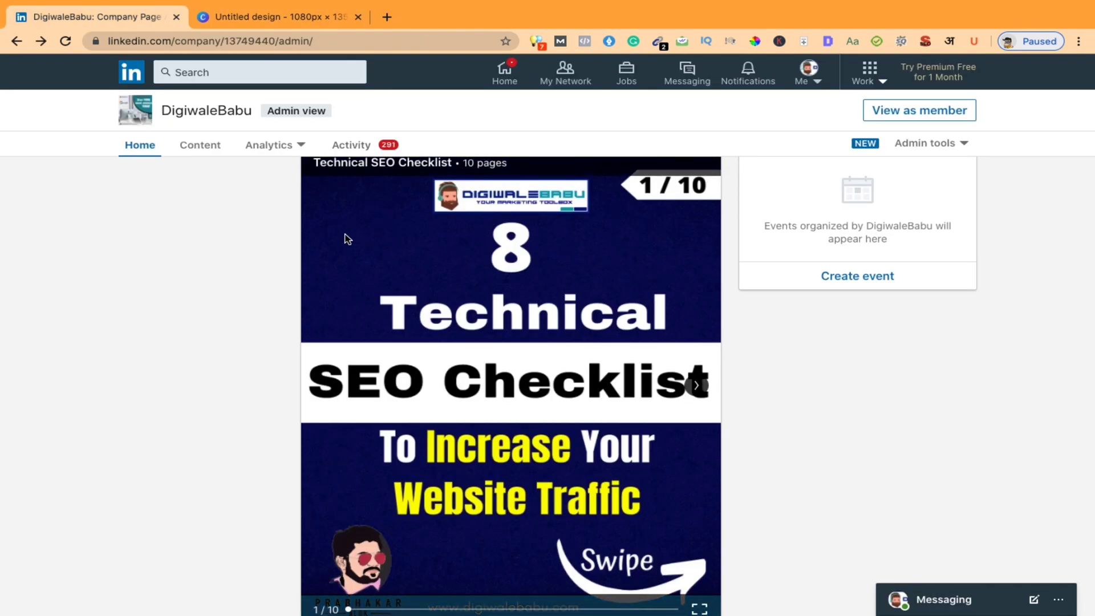
left_click(281, 20)
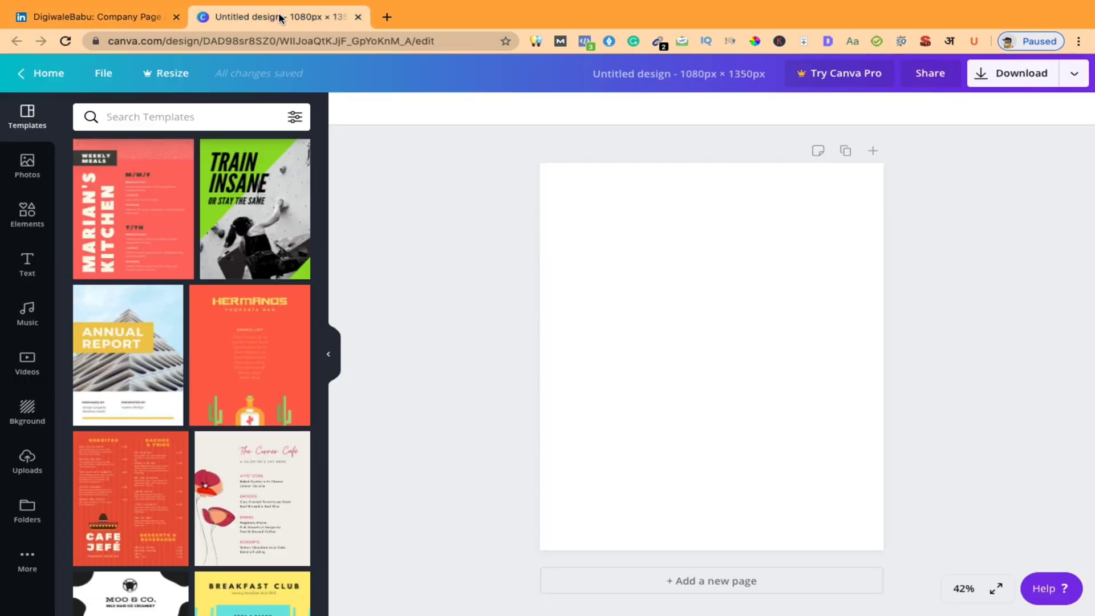
left_click(386, 17)
type("da")
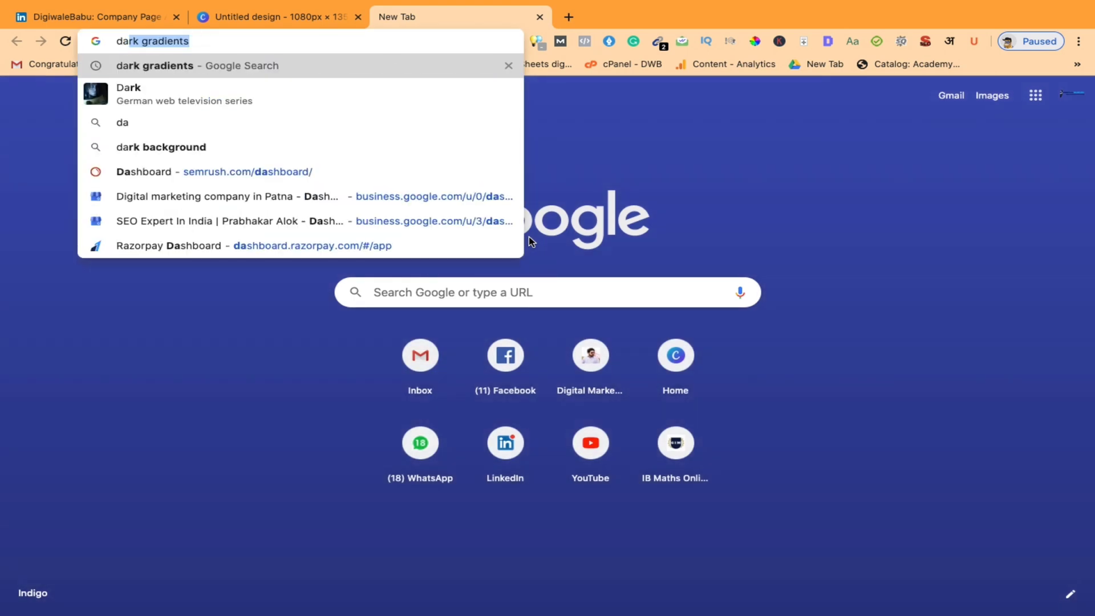
type("rk")
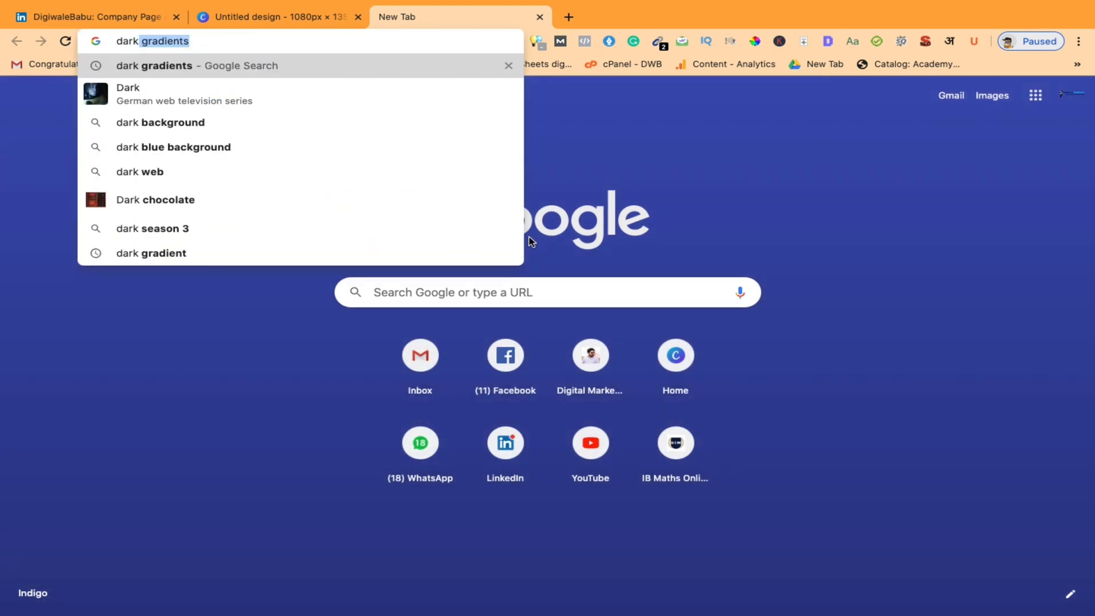
key("Right")
type("back")
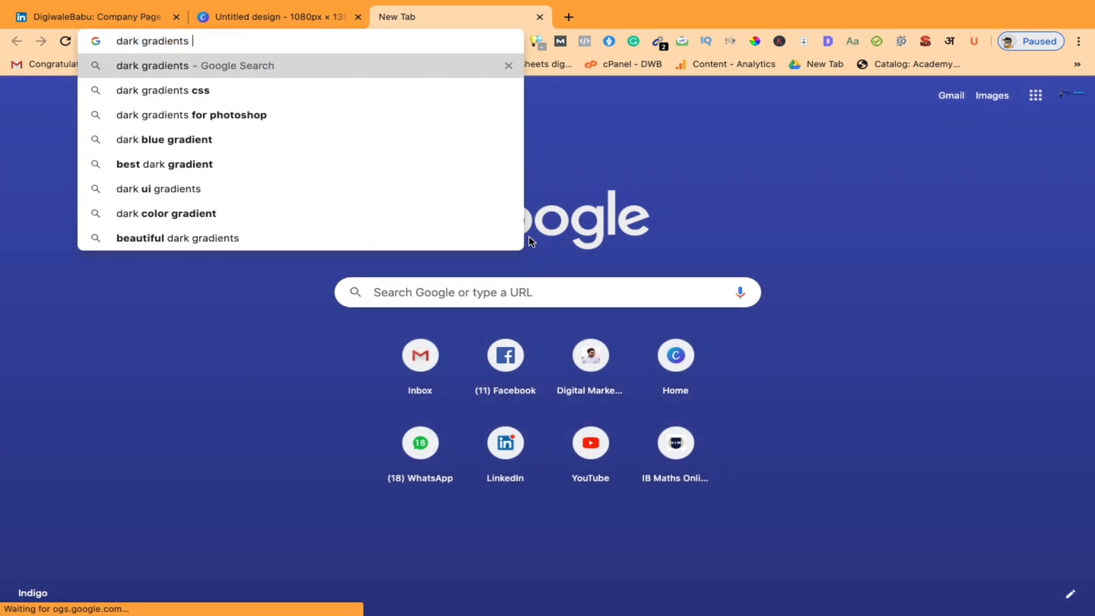
type("f")
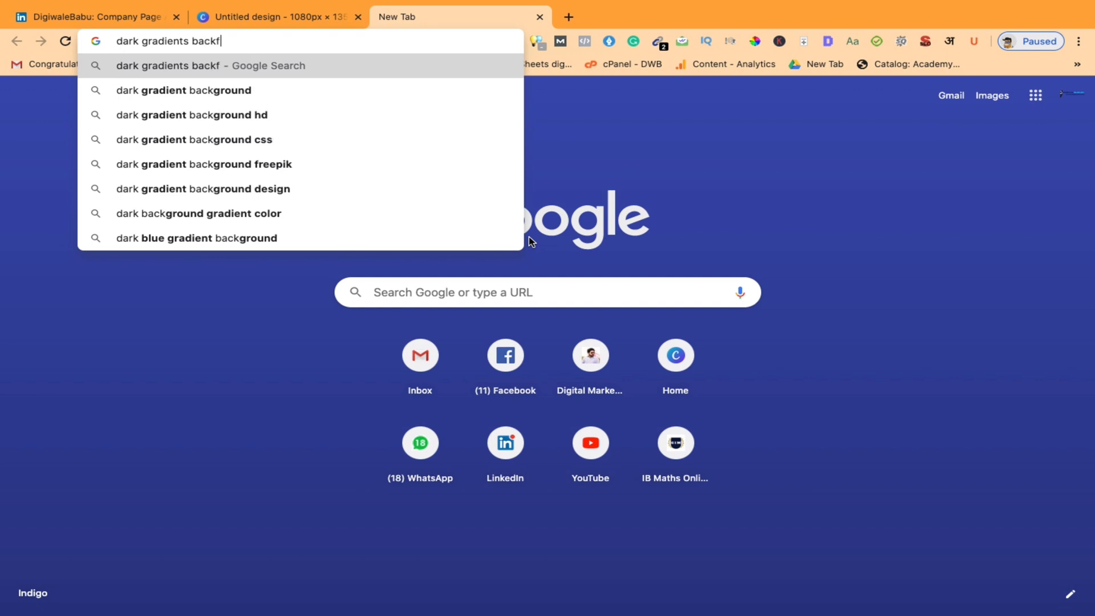
key("BackSpace")
type("gr")
key("Down")
key("Return")
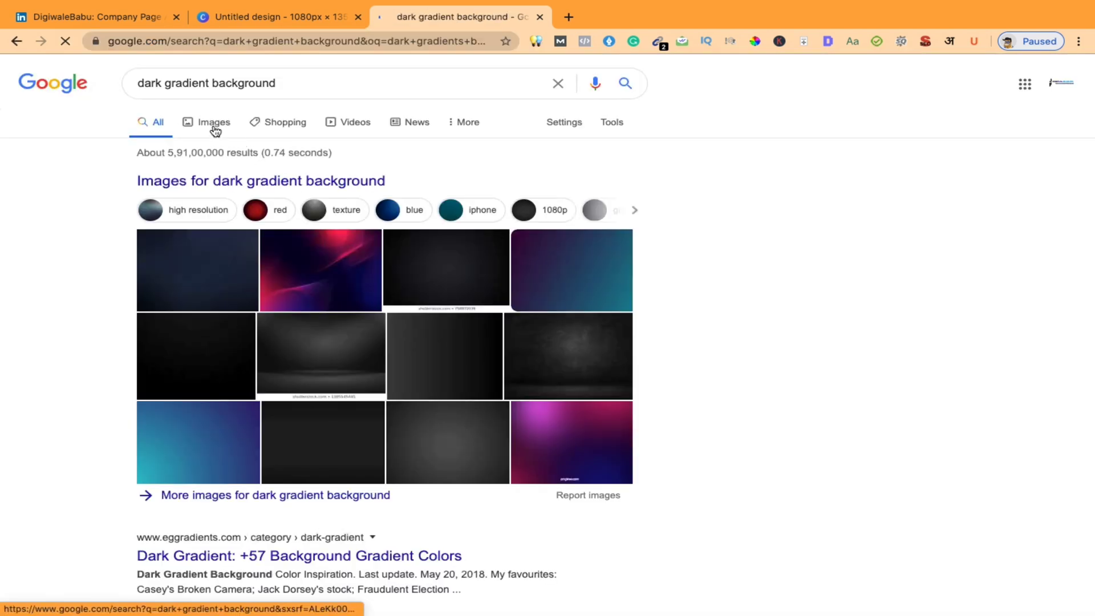
left_click(214, 123)
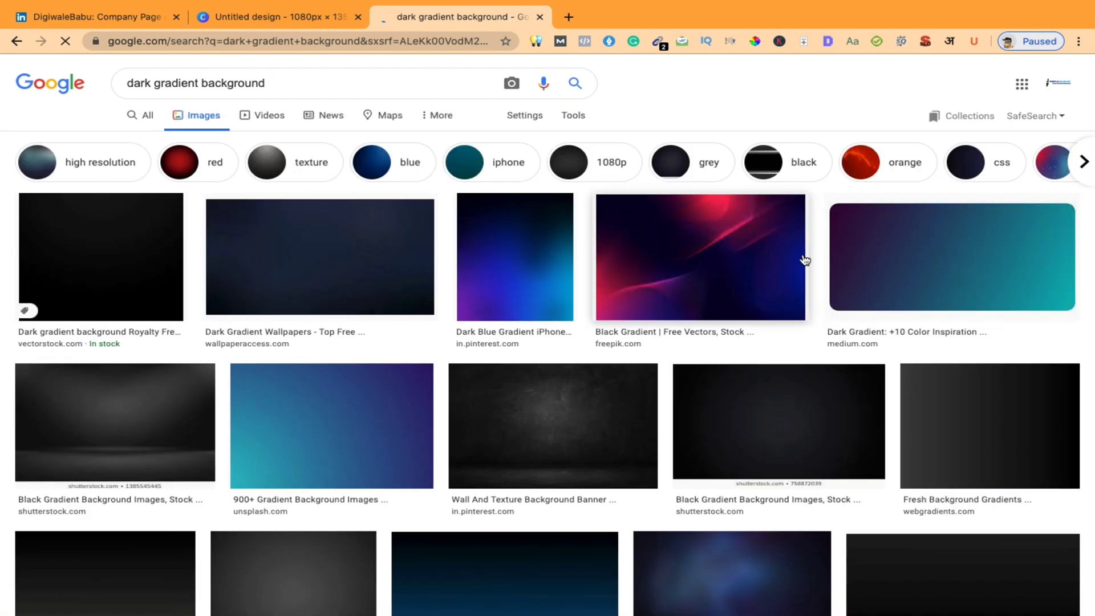
Save the dark blue gradient image from Wallpaper Cave to the Desktop as wp3006038 in PNG format
scroll(944, 273, "down", 7)
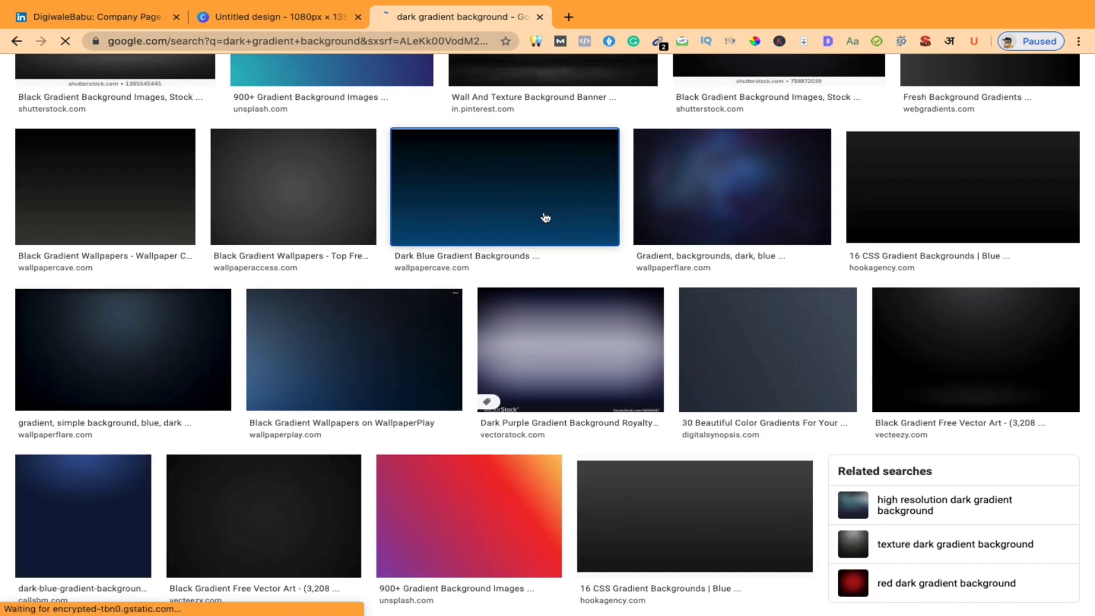
left_click(546, 218)
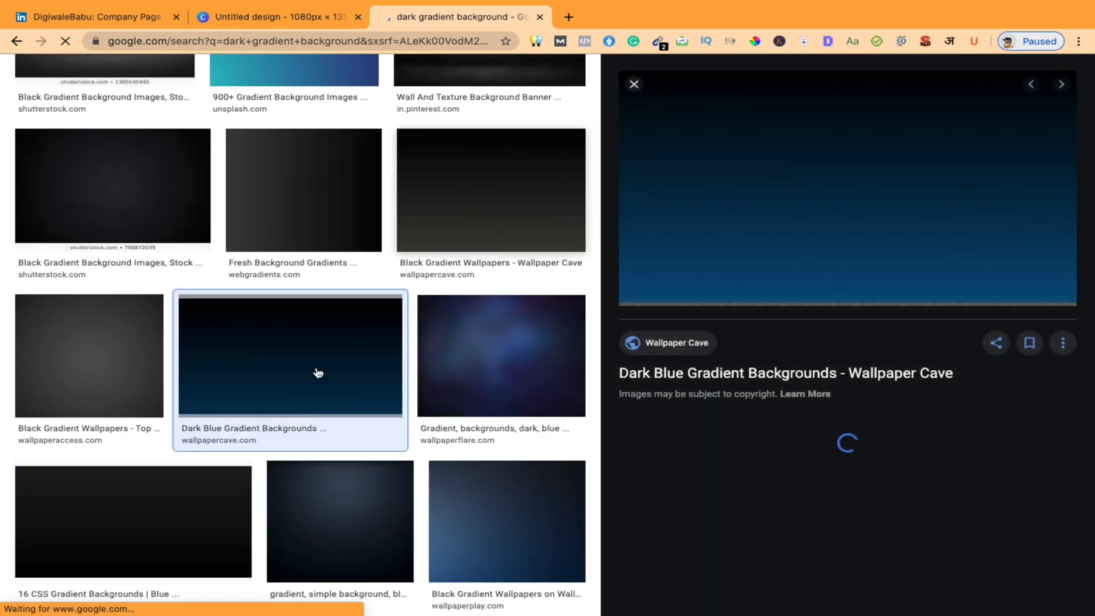
right_click(805, 155)
left_click(864, 255)
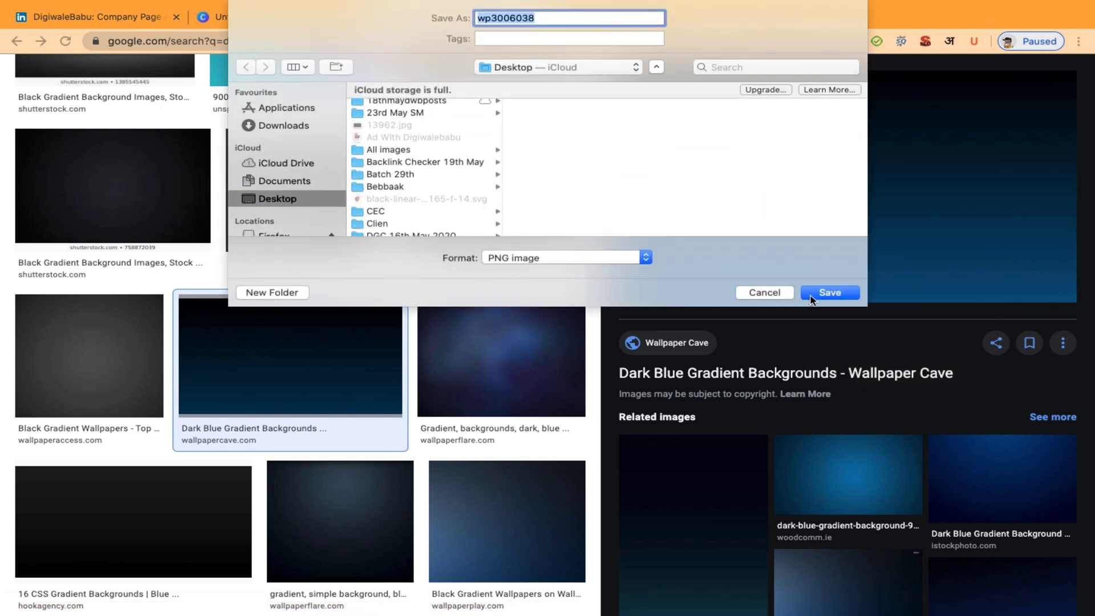
left_click(811, 296)
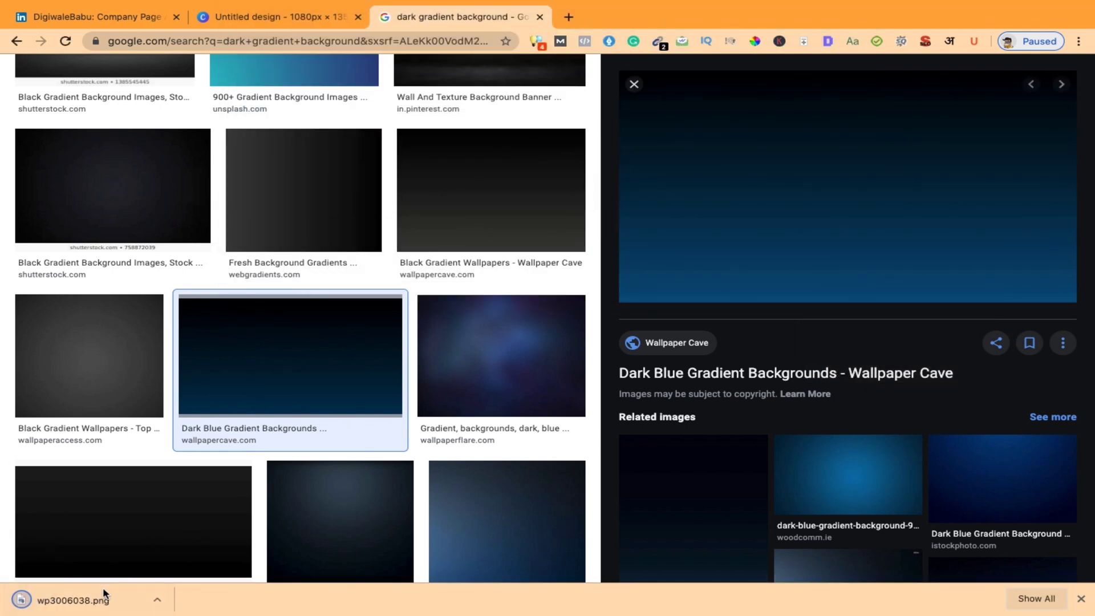
Upload wp3006038.png to the Canva design and fill the blank page with it as the background
left_click(266, 18)
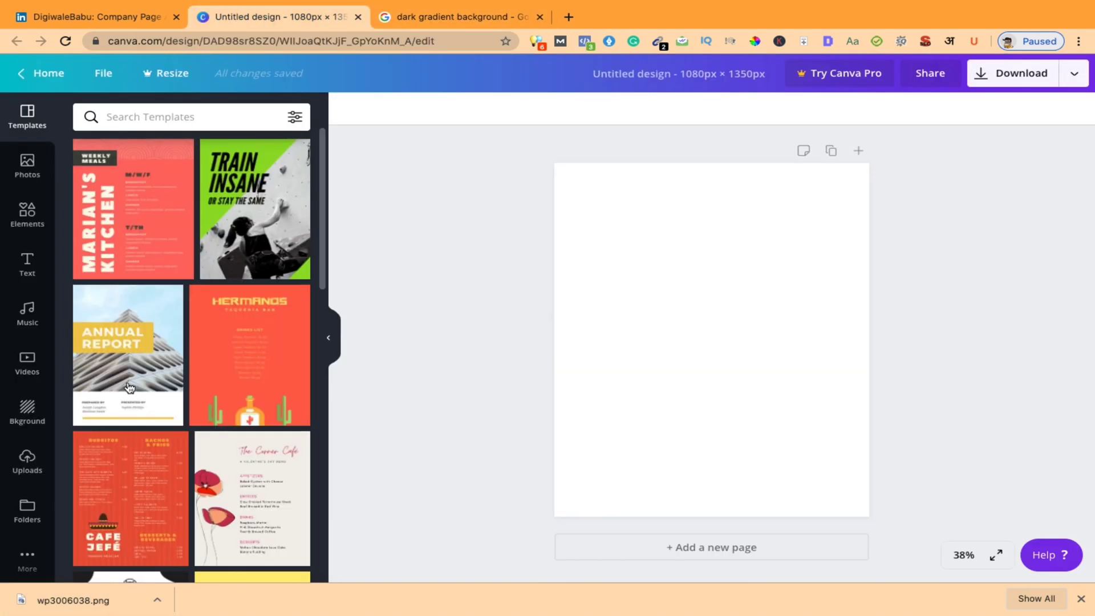
left_click_drag(68, 600, 123, 278)
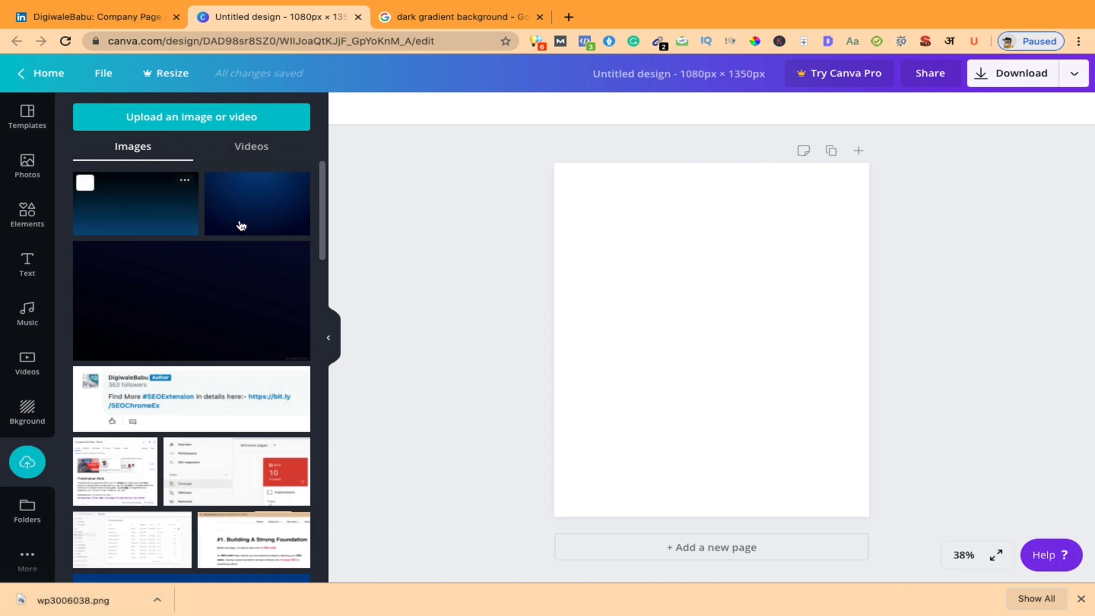
left_click_drag(120, 200, 577, 177)
Reposition the background image within its crop so its left edge lines up with the page's left edge
double_click(697, 259)
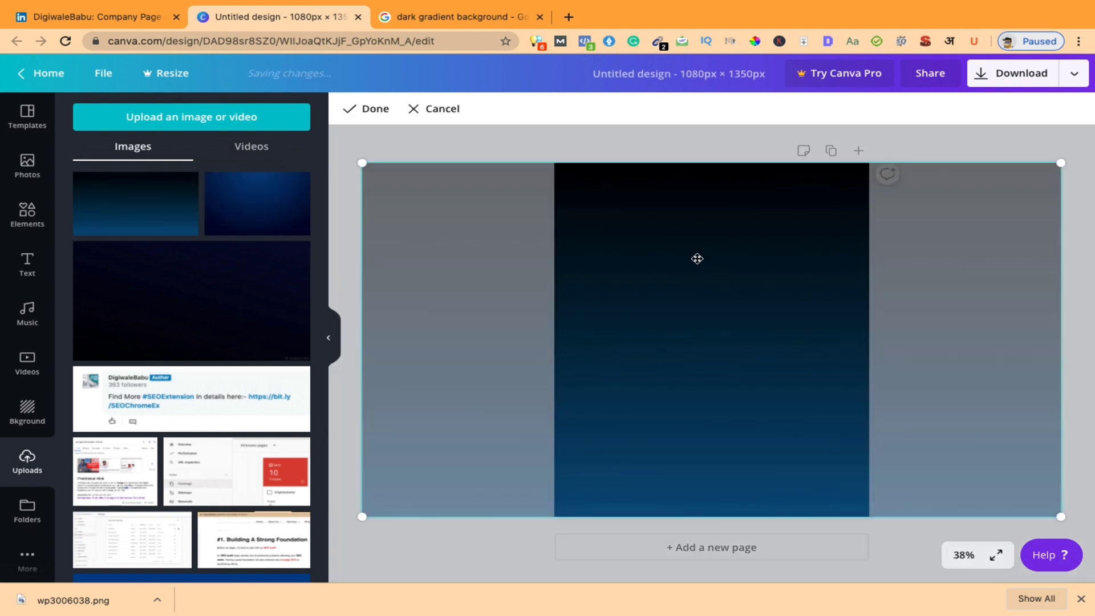
left_click_drag(696, 260, 946, 258)
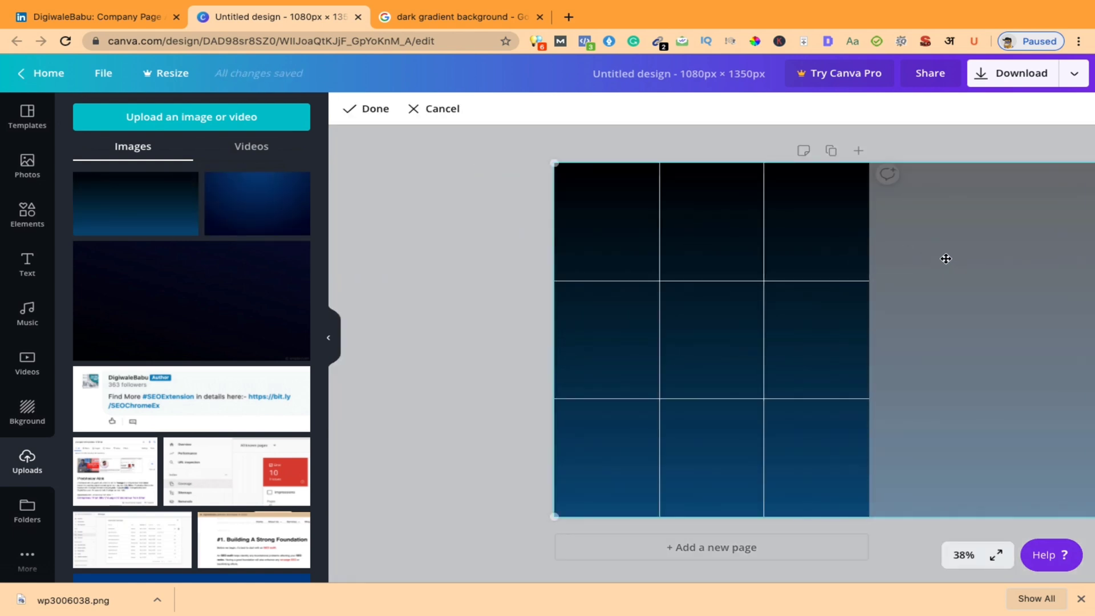
left_click(488, 249)
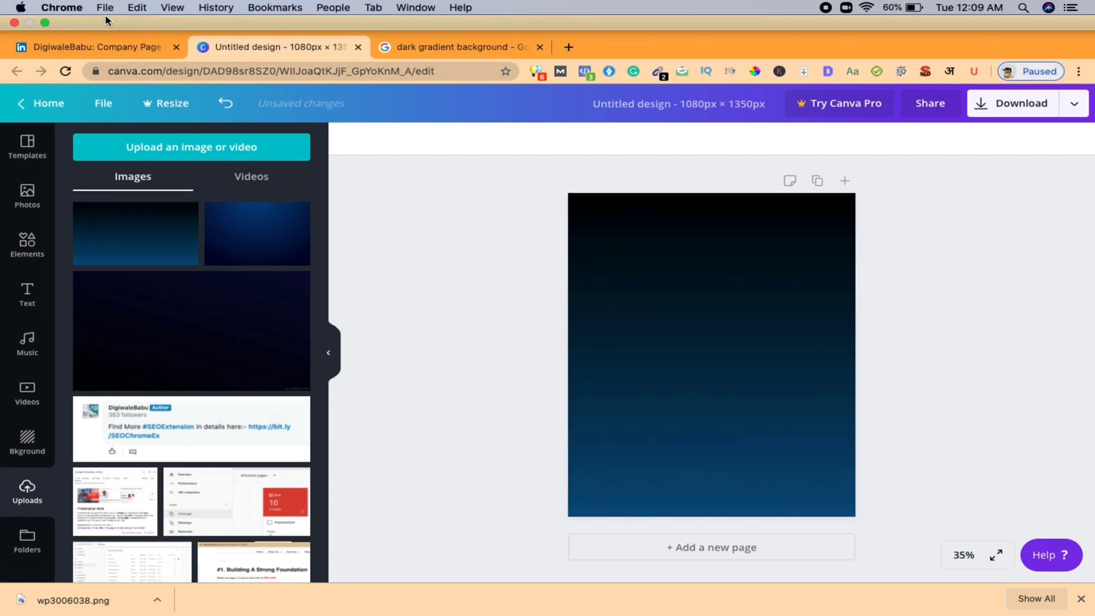
Examine the logo and page number placement on the LinkedIn post's cover, and return to the Canva design
mouse_move(117, 4)
left_click(121, 48)
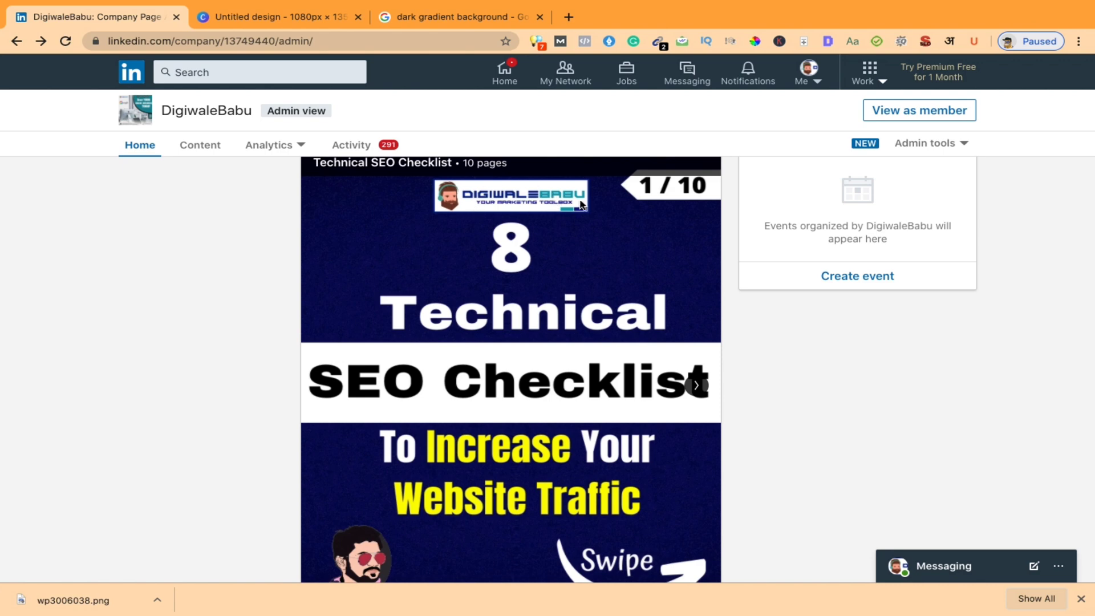
left_click(298, 17)
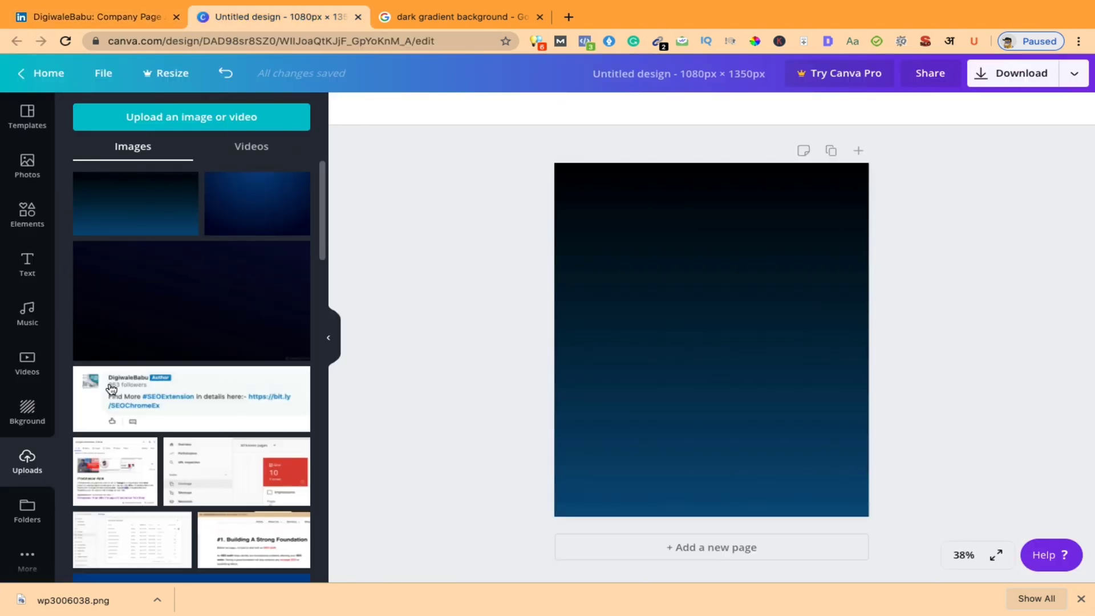
Find the DigiwaleBabu logo banner among the uploaded images and add it to the page
scroll(182, 370, "down", 15)
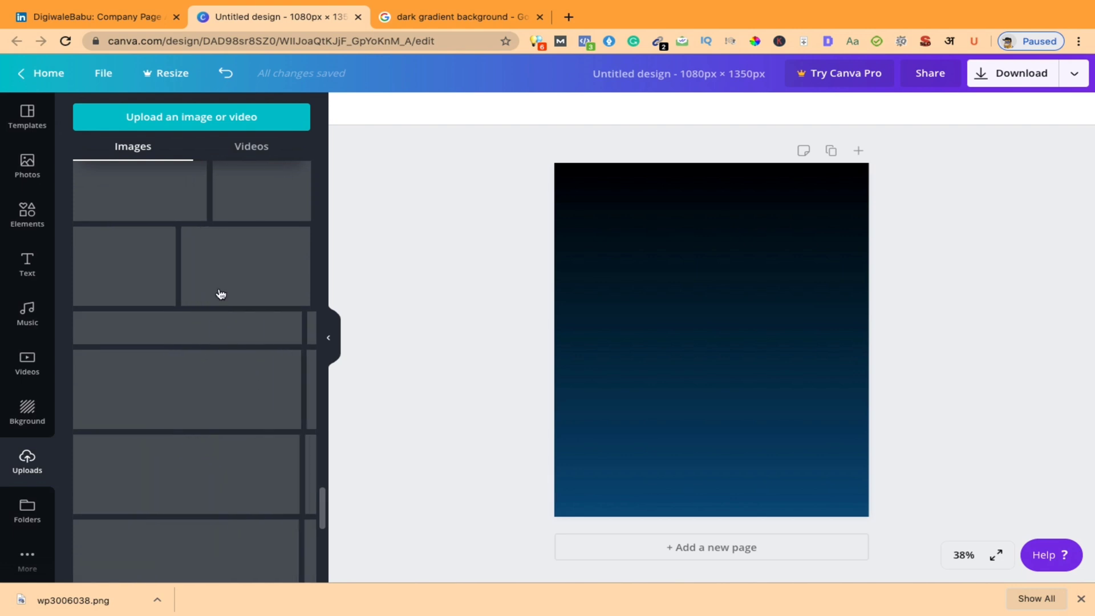
scroll(237, 446, "down", 5)
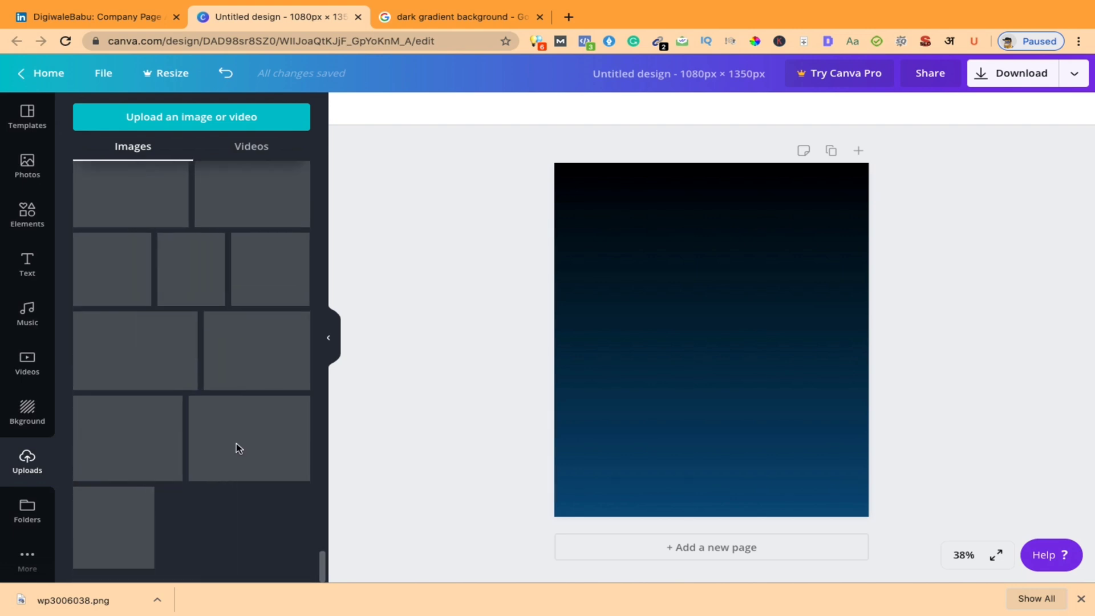
scroll(198, 422, "down", 5)
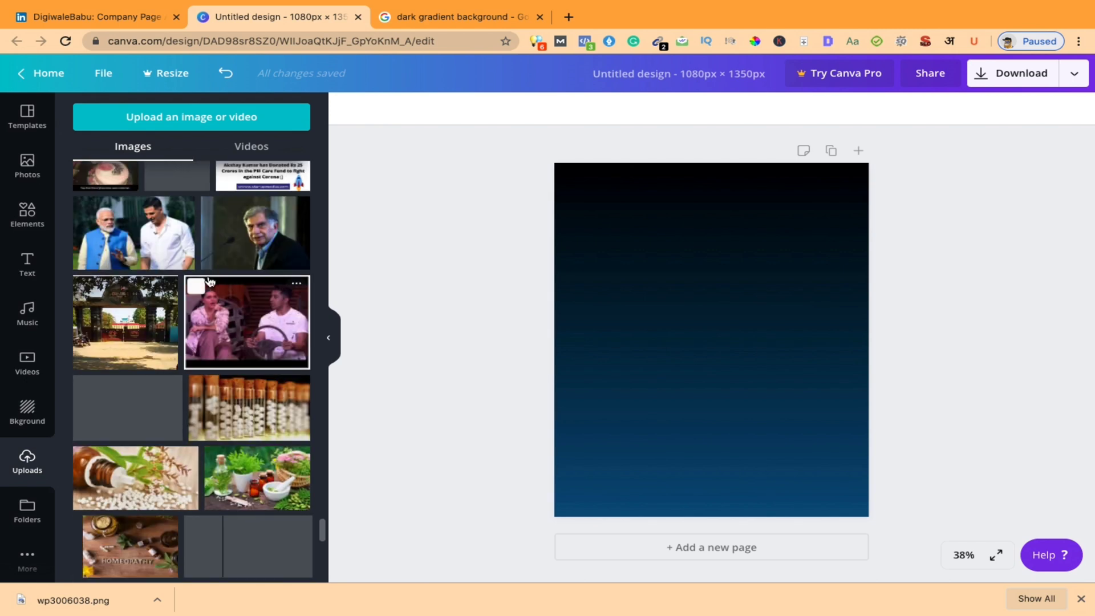
scroll(211, 281, "down", 5)
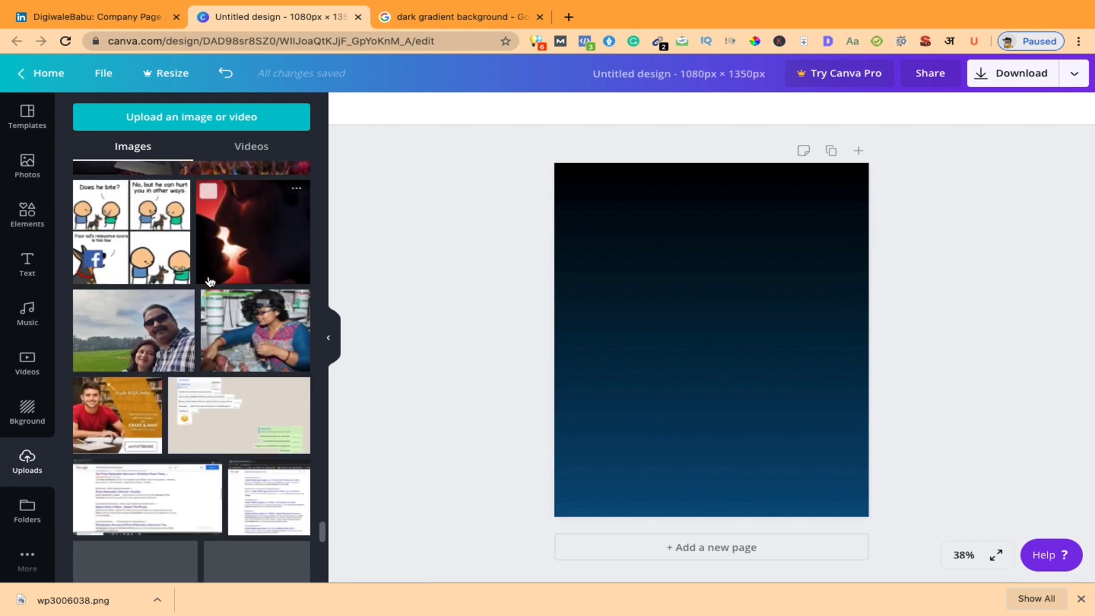
scroll(209, 281, "down", 5)
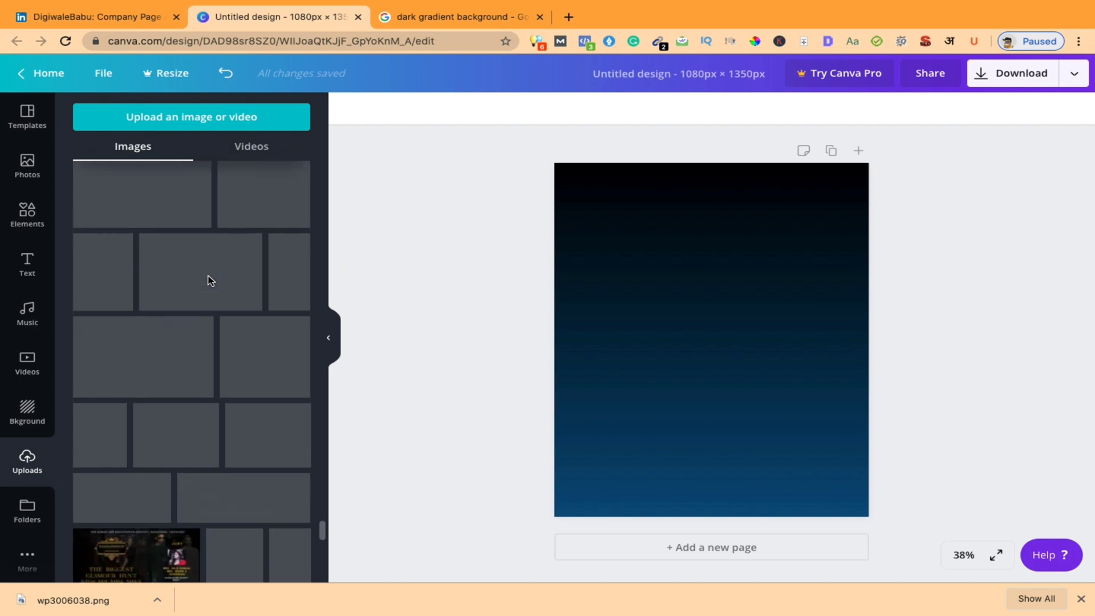
scroll(200, 467, "down", 5)
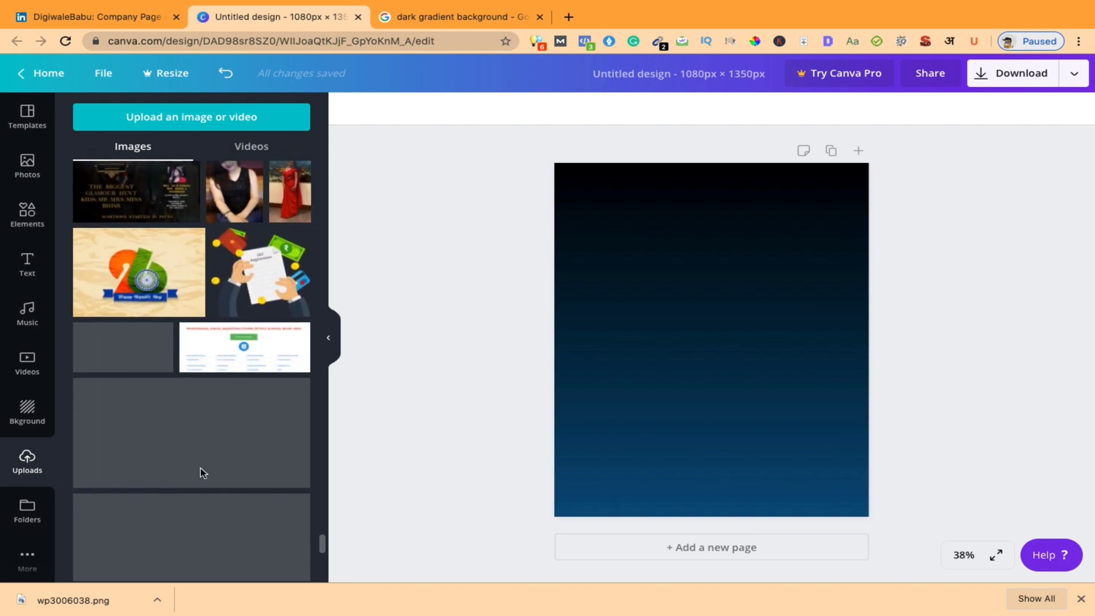
scroll(200, 468, "down", 4)
left_click(191, 408)
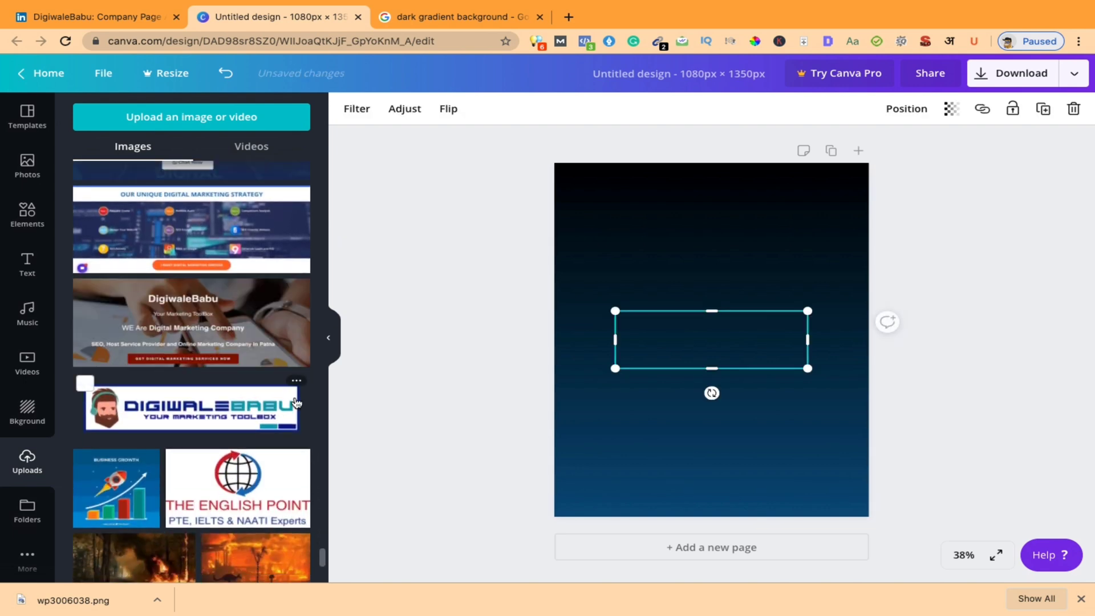
Shrink the DigiwaleBabu logo and centre it horizontally near the page's upper edge
mouse_move(770, 354)
left_mouse_down()
mouse_move(836, 384)
mouse_move(743, 330)
mouse_move(813, 363)
mouse_move(785, 351)
left_mouse_up()
left_click_drag(706, 342, 722, 214)
left_click(1007, 317)
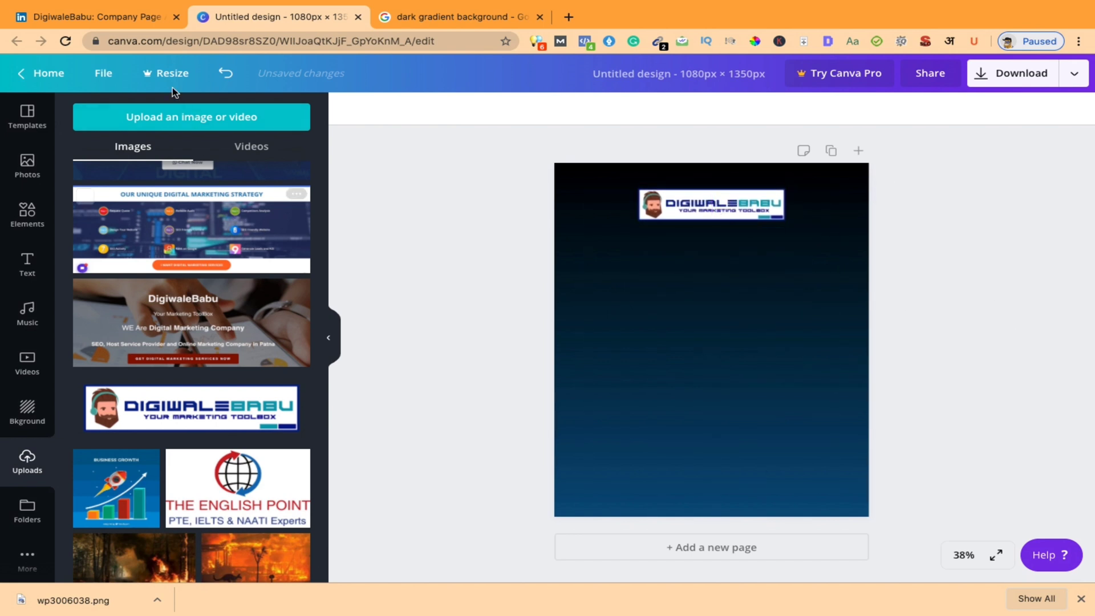
Check the page number tag on the LinkedIn post's cover, and browse the full collection of shape elements in Canva
left_click(110, 18)
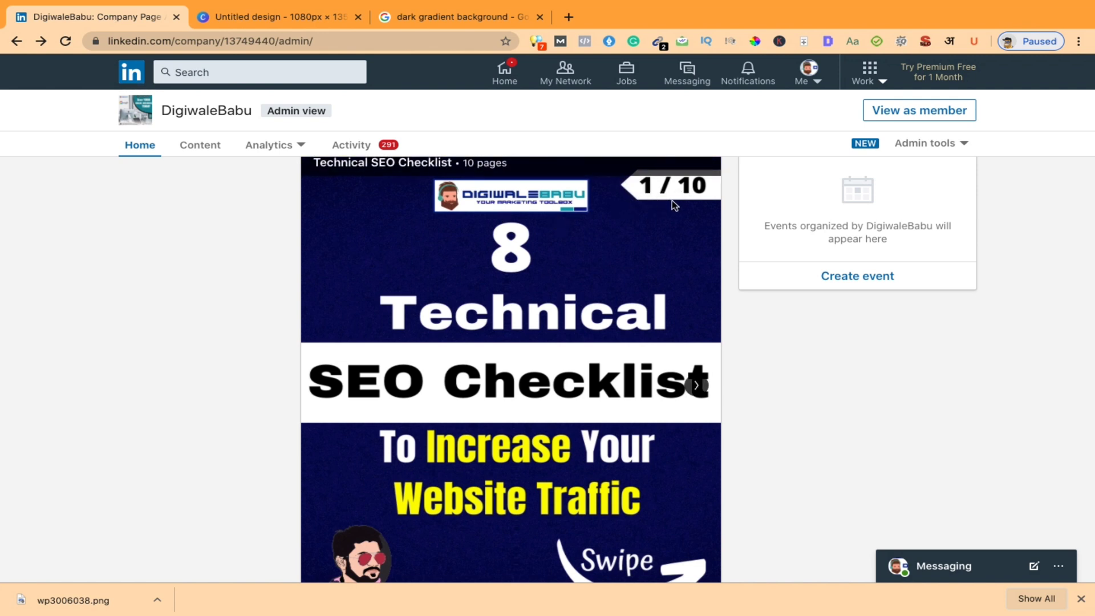
left_click(263, 18)
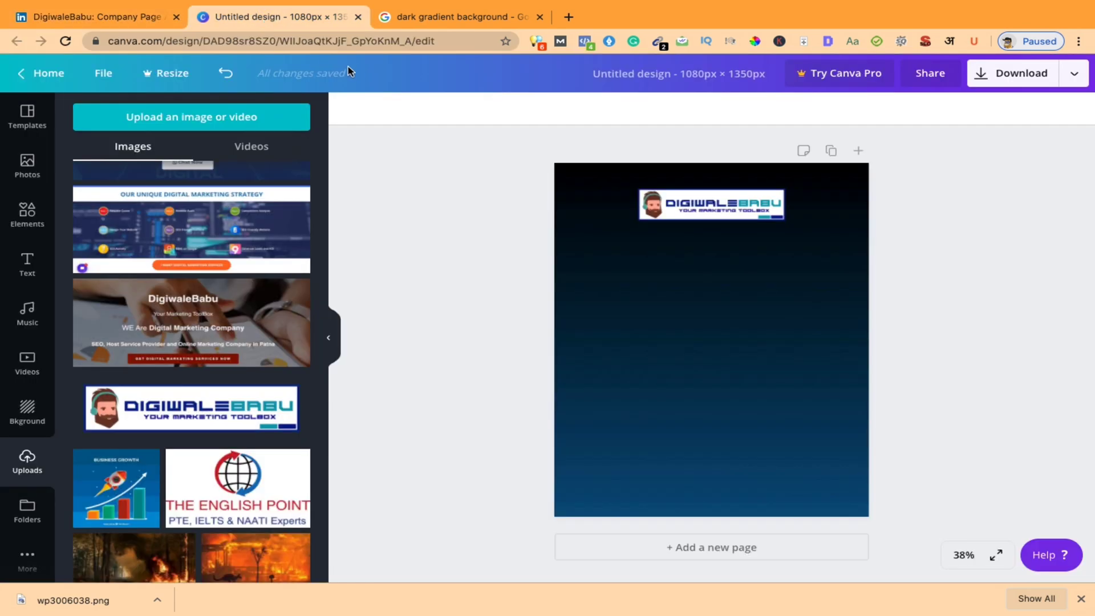
left_click(28, 214)
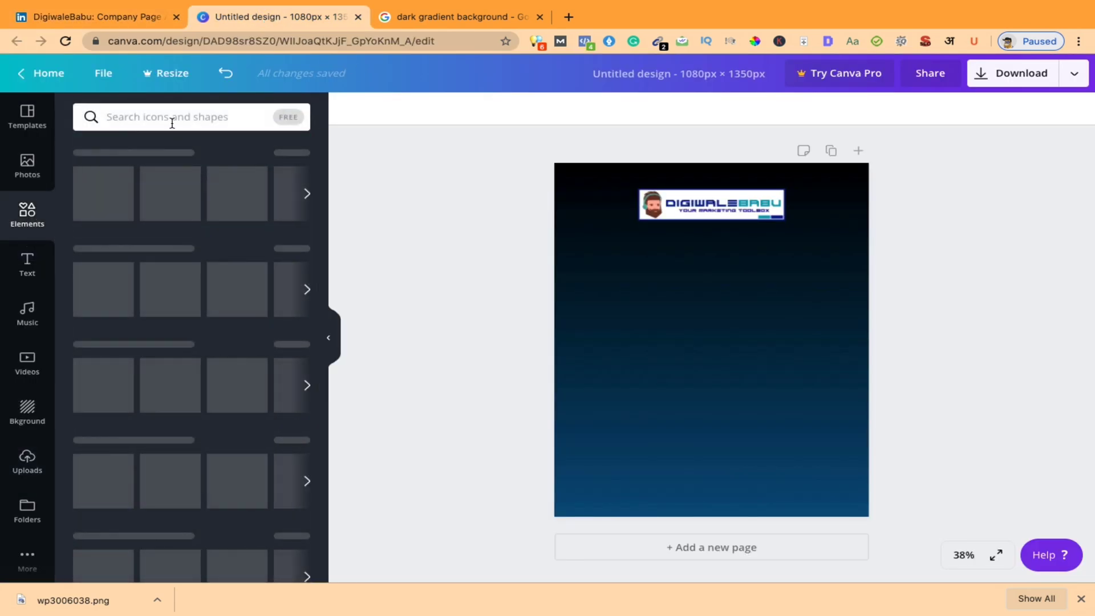
scroll(187, 321, "down", 3)
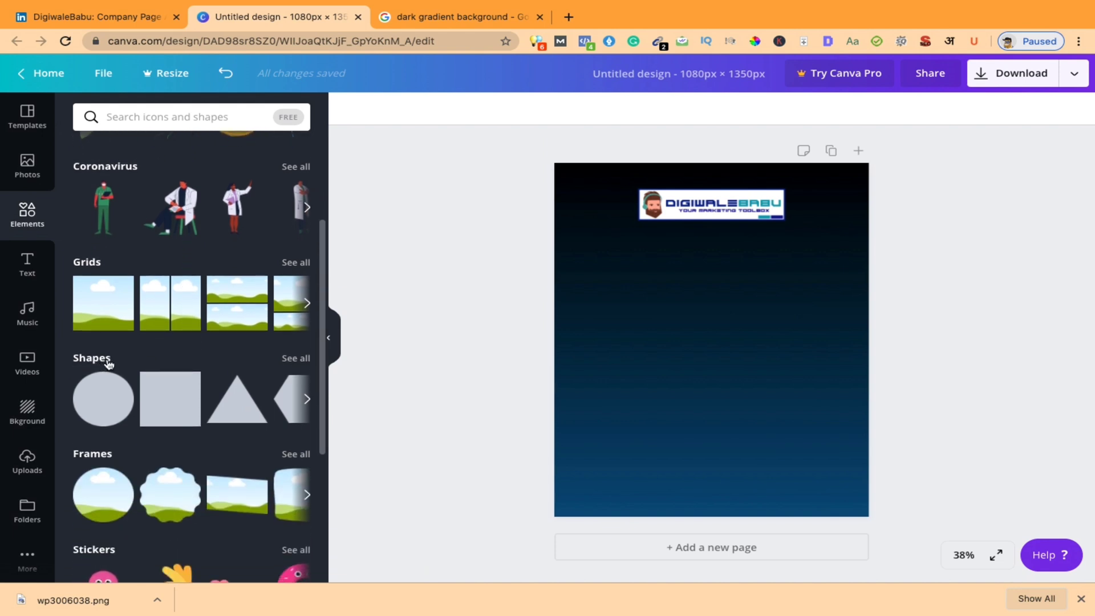
left_click(301, 360)
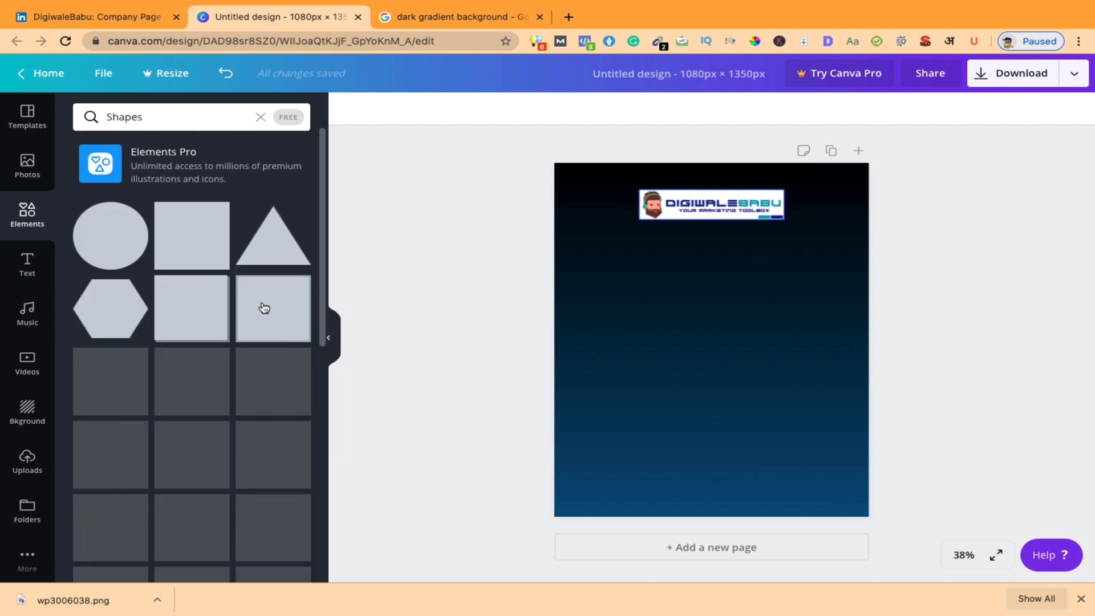
scroll(215, 388, "down", 1)
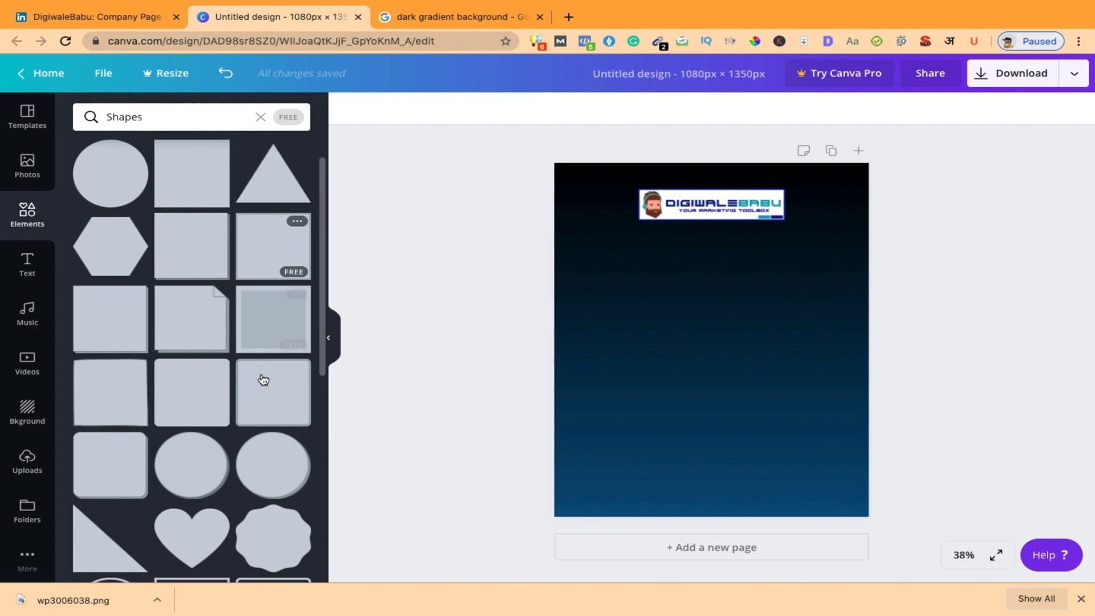
scroll(263, 380, "down", 5)
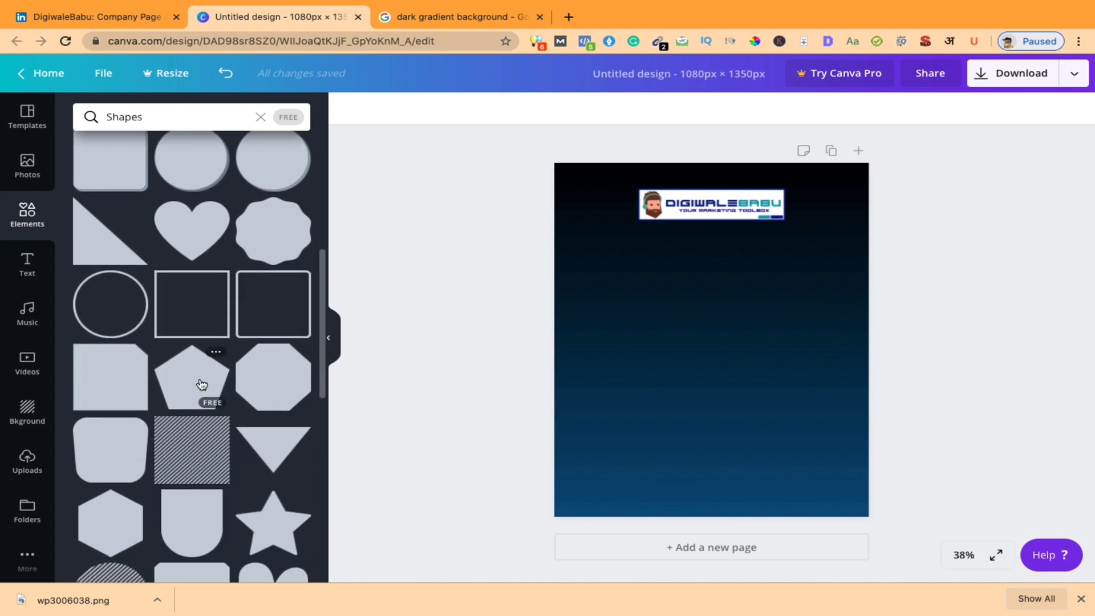
Try a pentagon as the page number tag, rotated to point left, shrunk and placed in the page's upper-right corner
left_click(202, 384)
left_click_drag(712, 438, 850, 345)
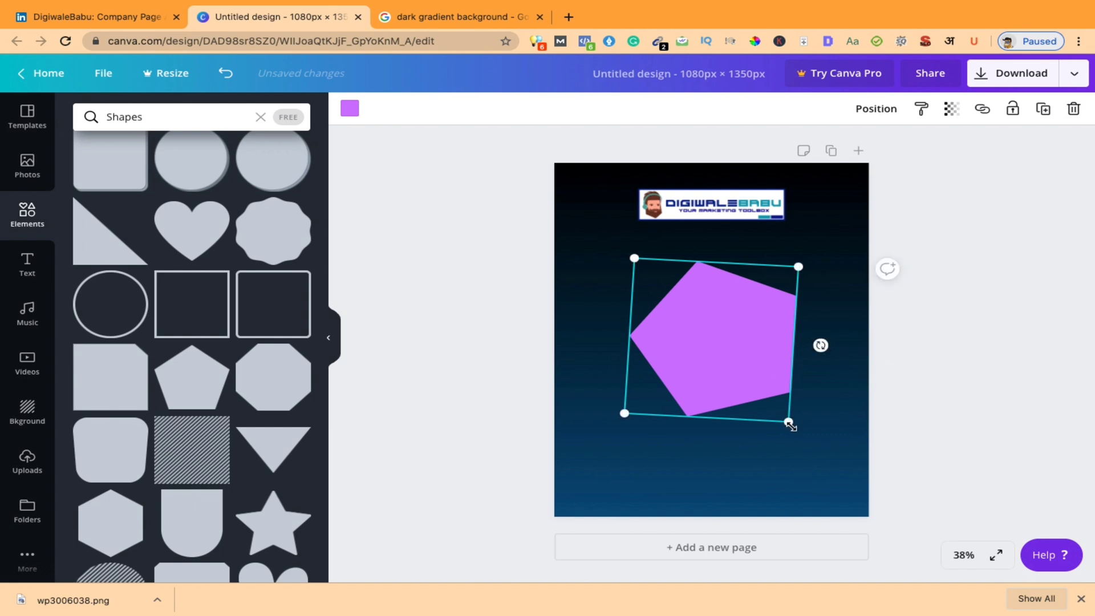
left_click_drag(790, 423, 717, 363)
left_click_drag(694, 320, 859, 234)
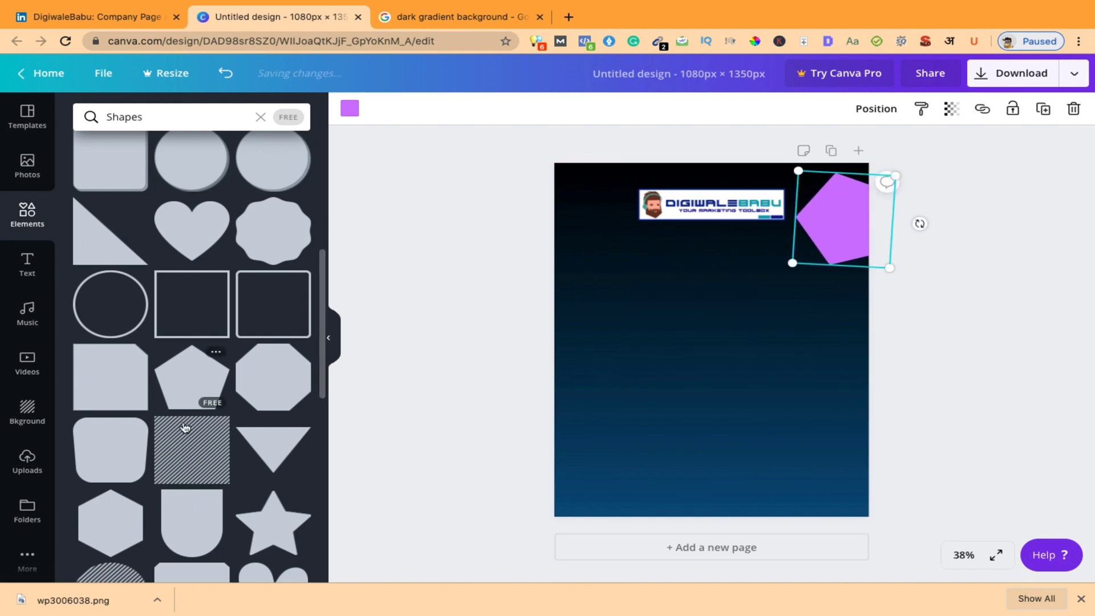
Add the left-pointing tag shape with an outlined border and delete the purple pentagon from the page
scroll(219, 468, "down", 3)
scroll(220, 468, "down", 6)
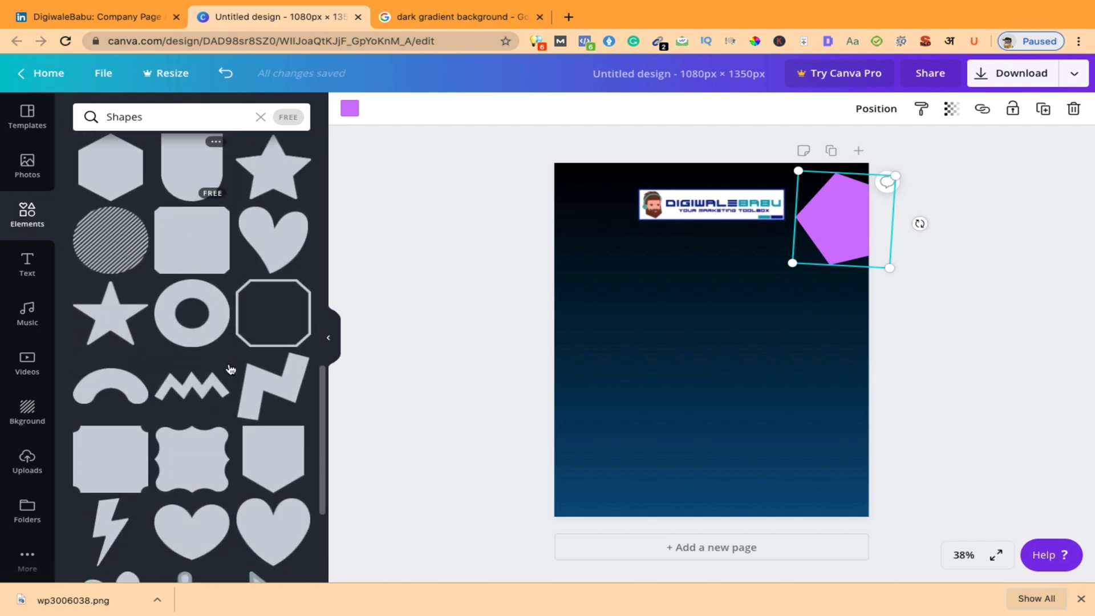
scroll(232, 286, "up", 7)
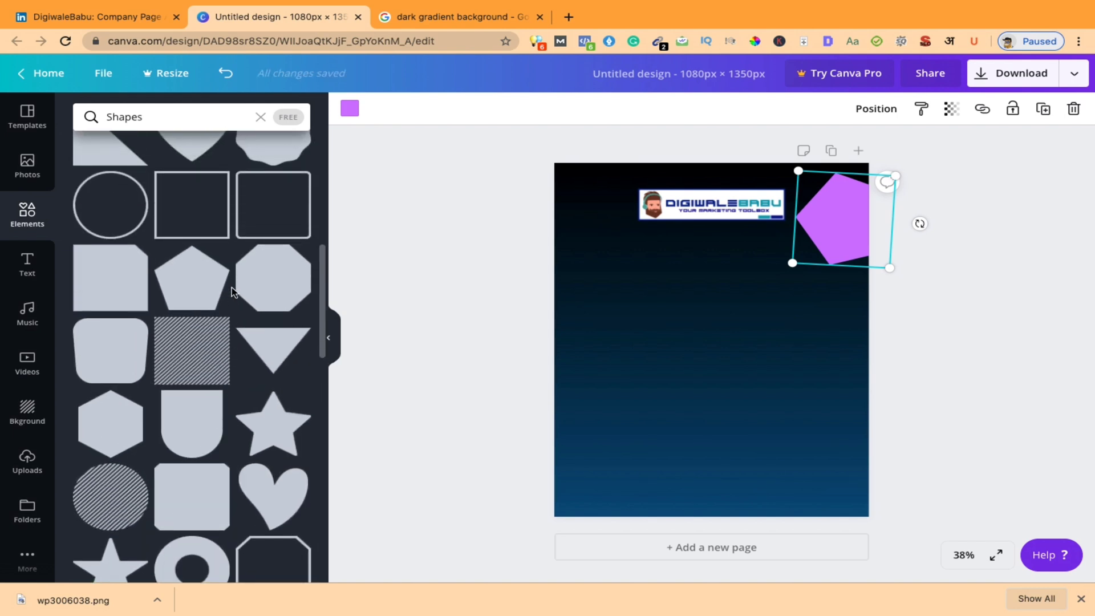
scroll(232, 286, "down", 11)
scroll(232, 287, "down", 3)
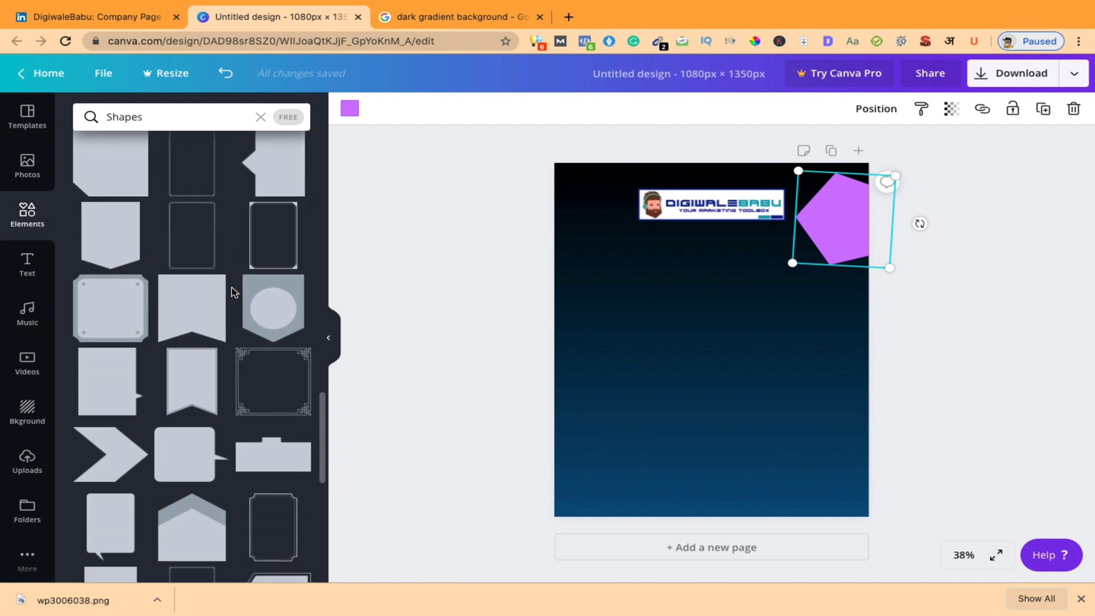
scroll(222, 406, "down", 2)
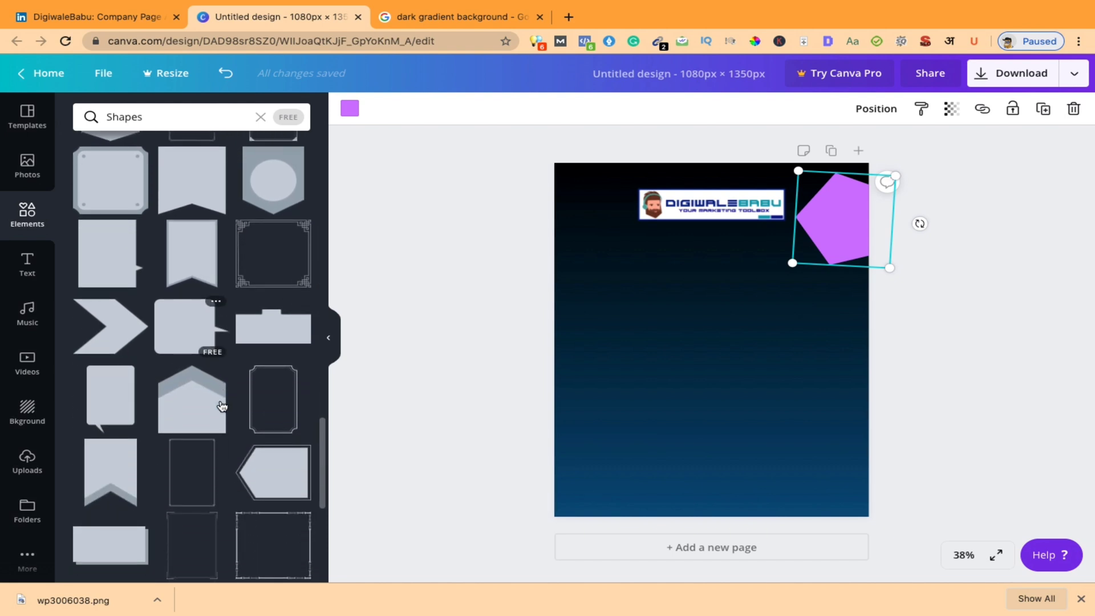
left_click(262, 472)
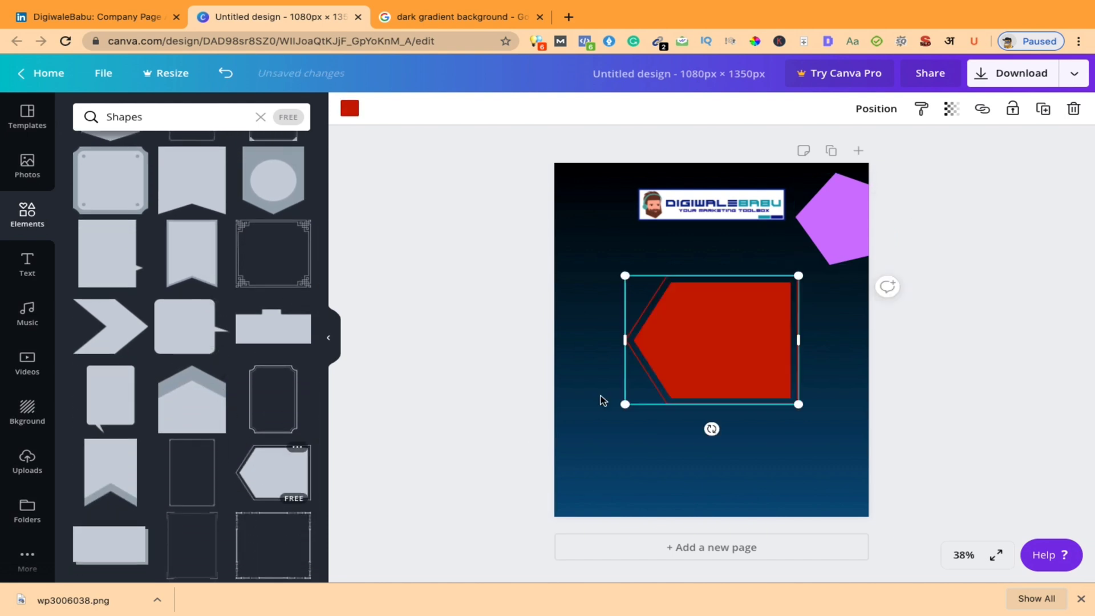
left_click(844, 226)
key("Delete")
Shrink the red outlined tag and place it beside the logo, overlapping the page's right edge
mouse_move(707, 329)
left_mouse_down()
mouse_move(839, 223)
mouse_move(713, 308)
left_mouse_up()
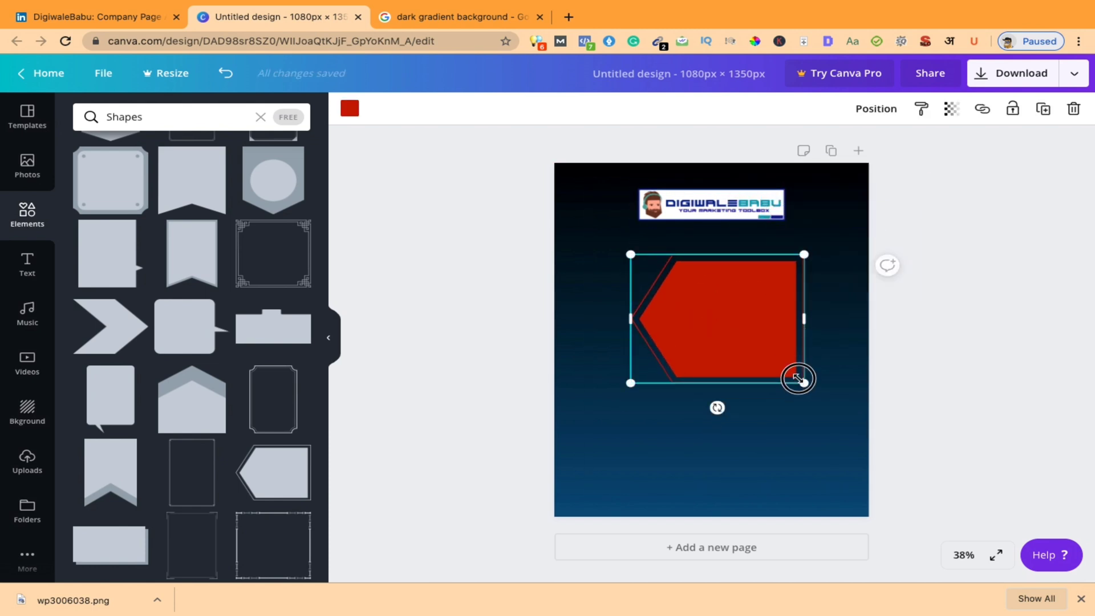
left_click_drag(798, 379, 733, 331)
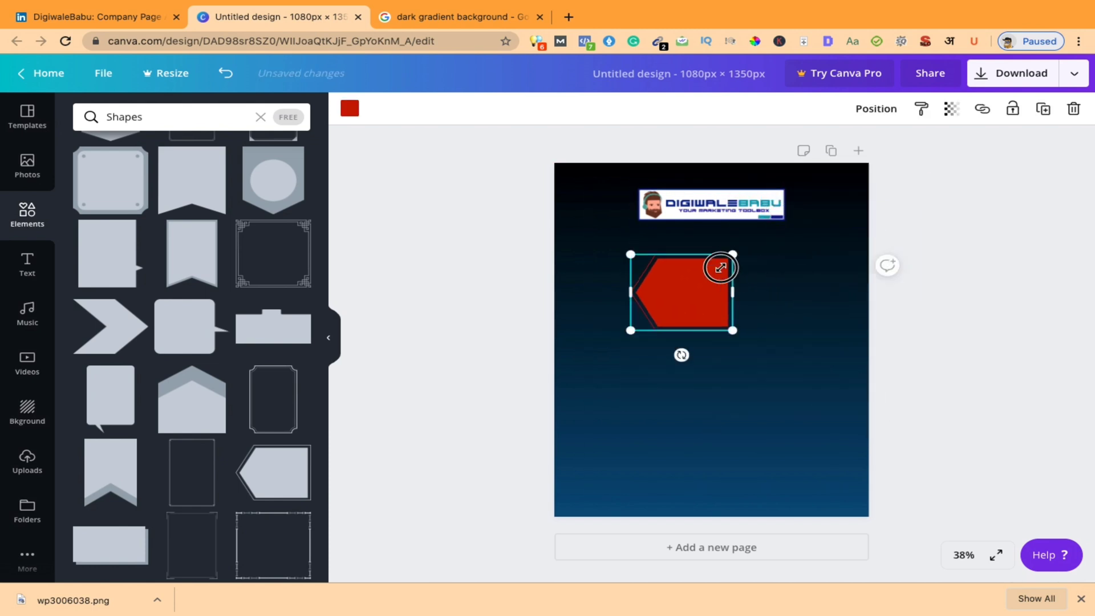
left_click_drag(721, 267, 829, 210)
left_click(896, 261)
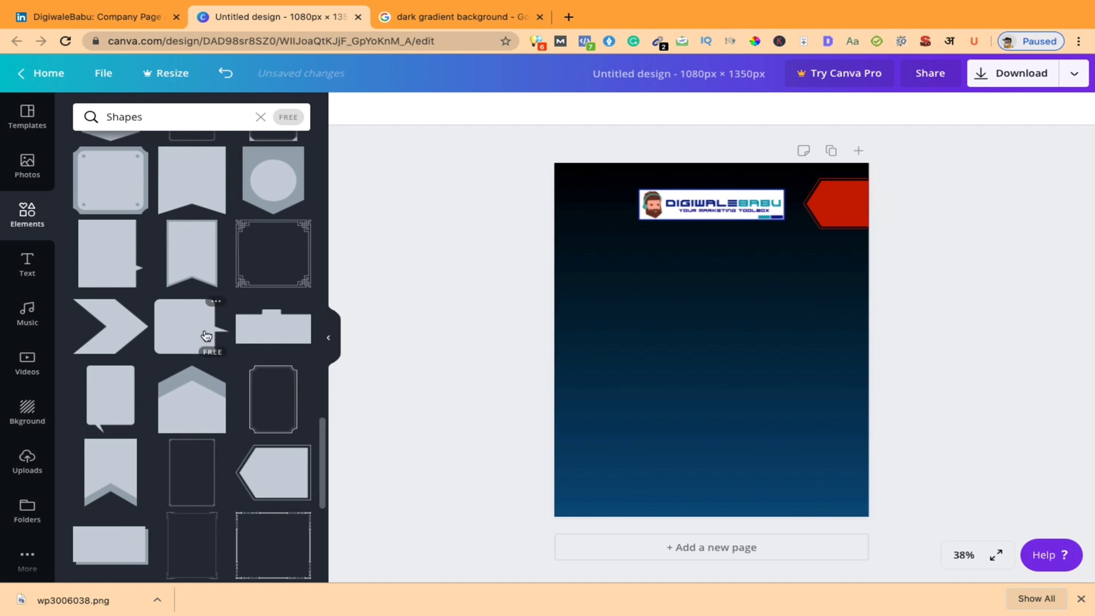
Add the plain banner shape with a pointed lower end and delete the red outlined tag
scroll(205, 334, "down", 2)
scroll(200, 423, "down", 3)
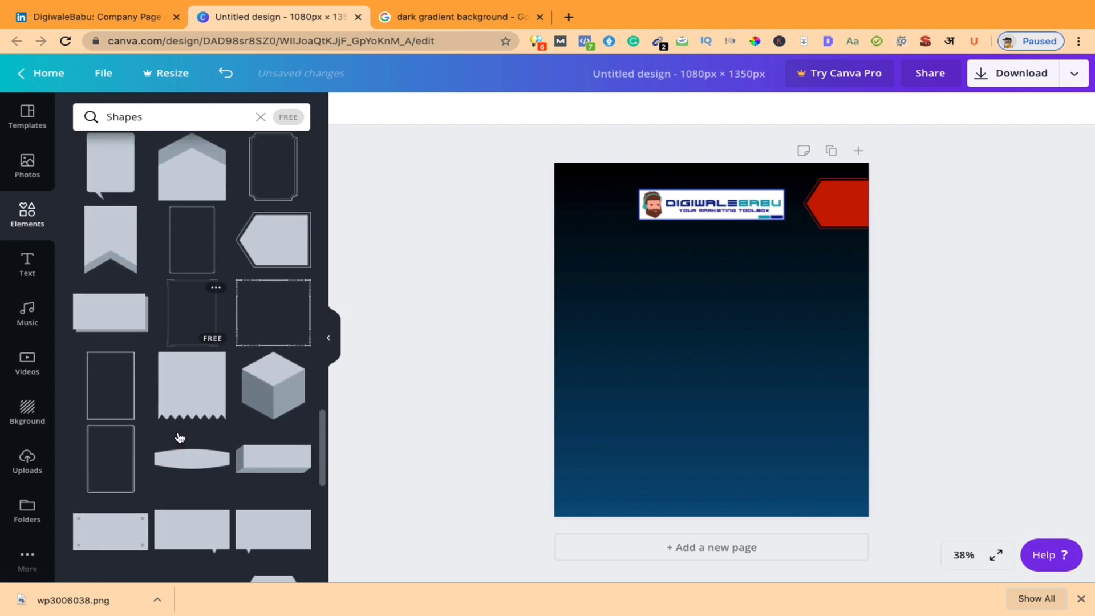
scroll(179, 438, "up", 8)
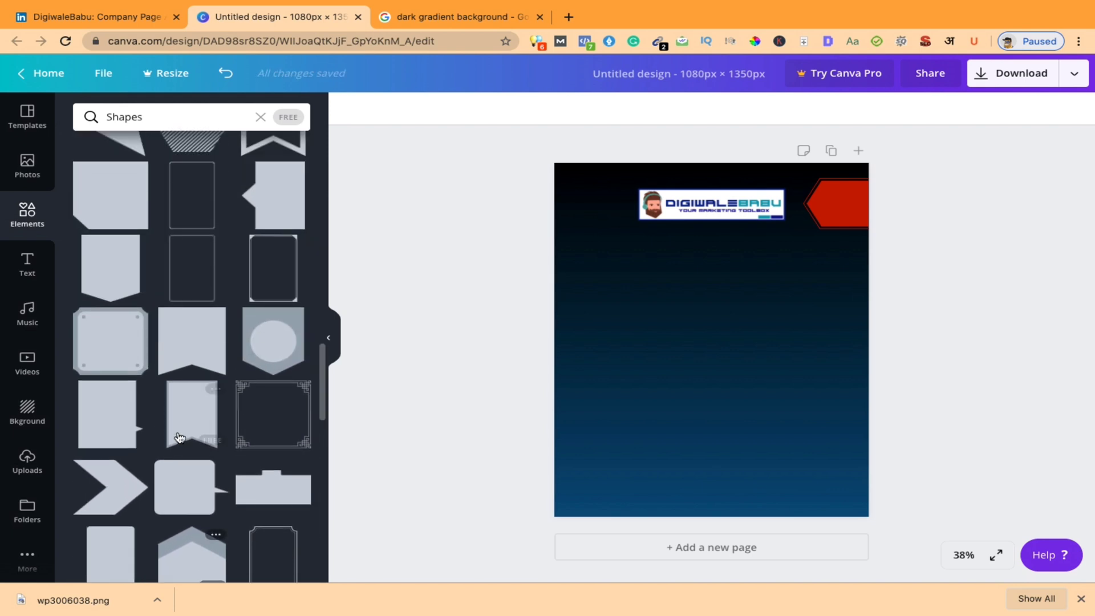
scroll(179, 437, "up", 5)
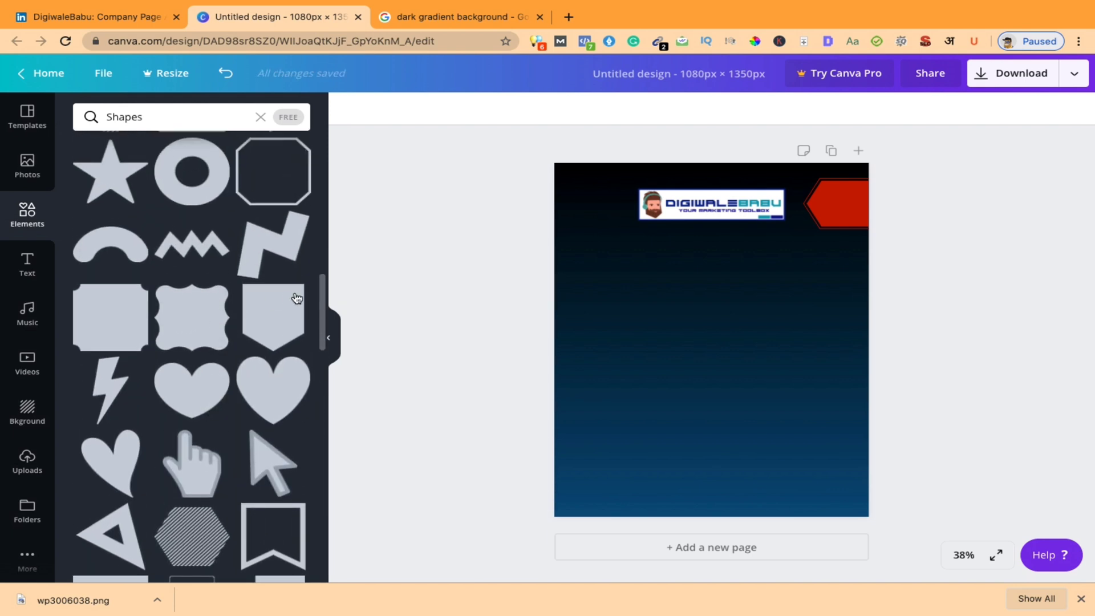
left_click(296, 293)
left_click(269, 310)
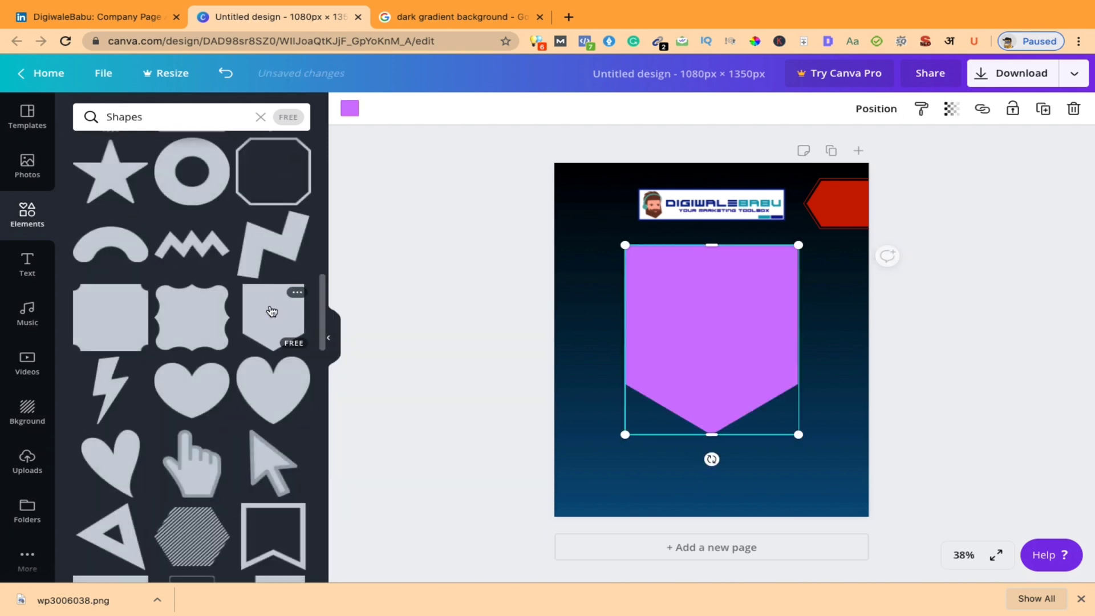
left_click(851, 205)
key("Delete")
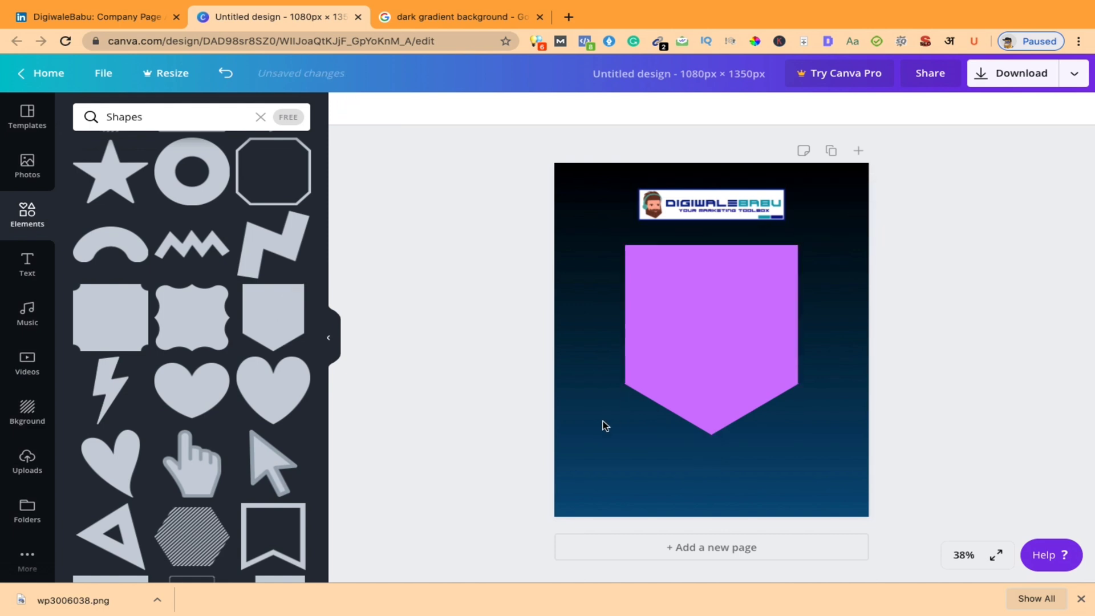
Rotate the purple banner shape to point left, shrink it, and place it beside the logo overlapping the page's right edge
left_click_drag(727, 362, 726, 276)
left_click_drag(710, 469, 550, 354)
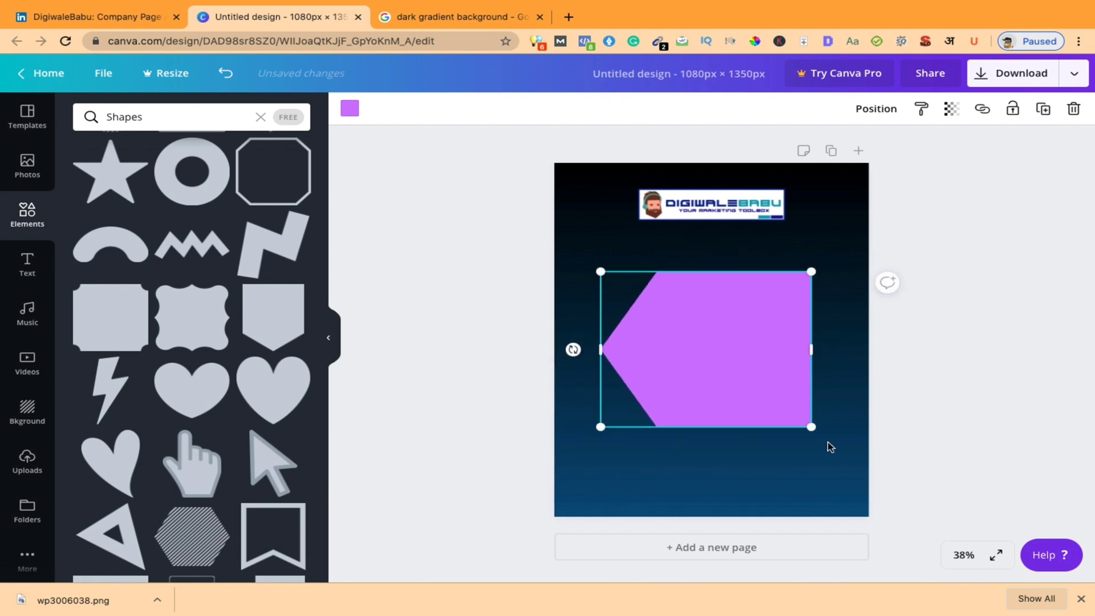
left_click_drag(803, 425, 704, 357)
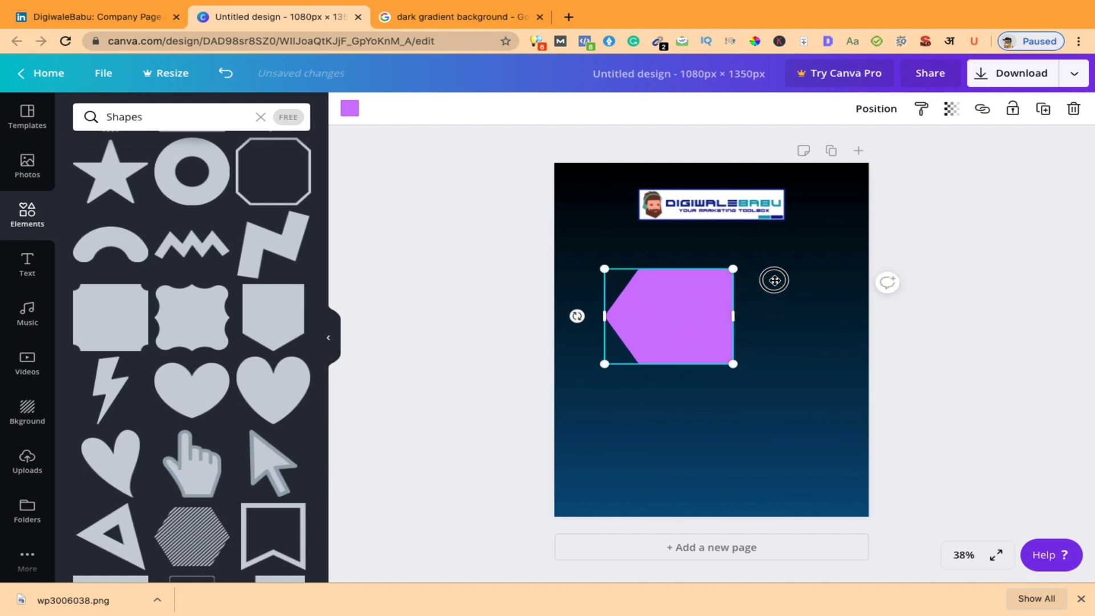
left_click_drag(682, 320, 858, 220)
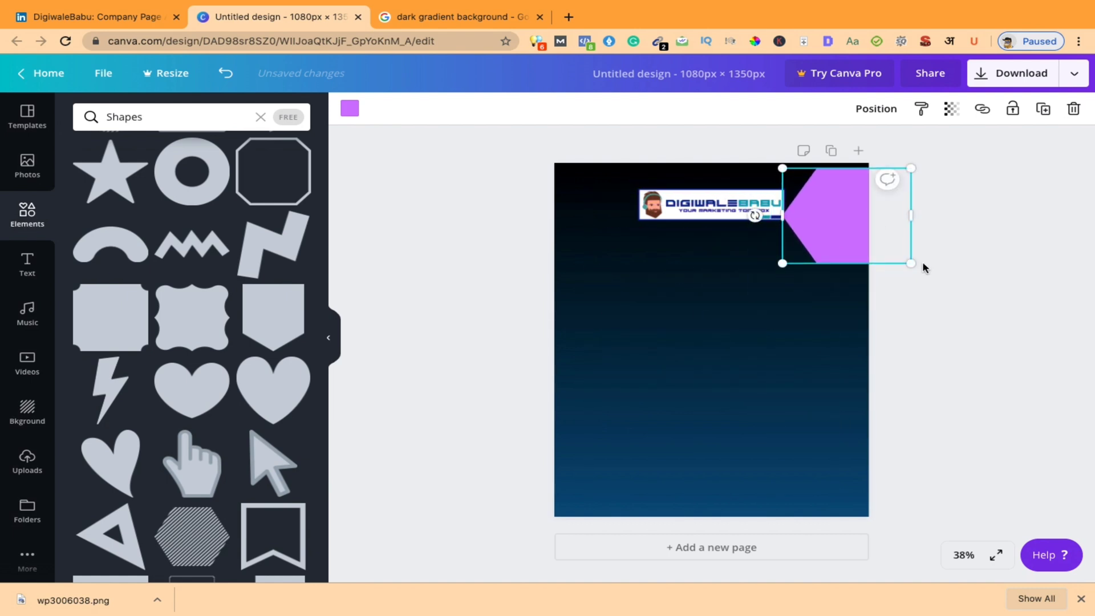
left_click_drag(896, 254, 860, 206)
left_click(991, 276)
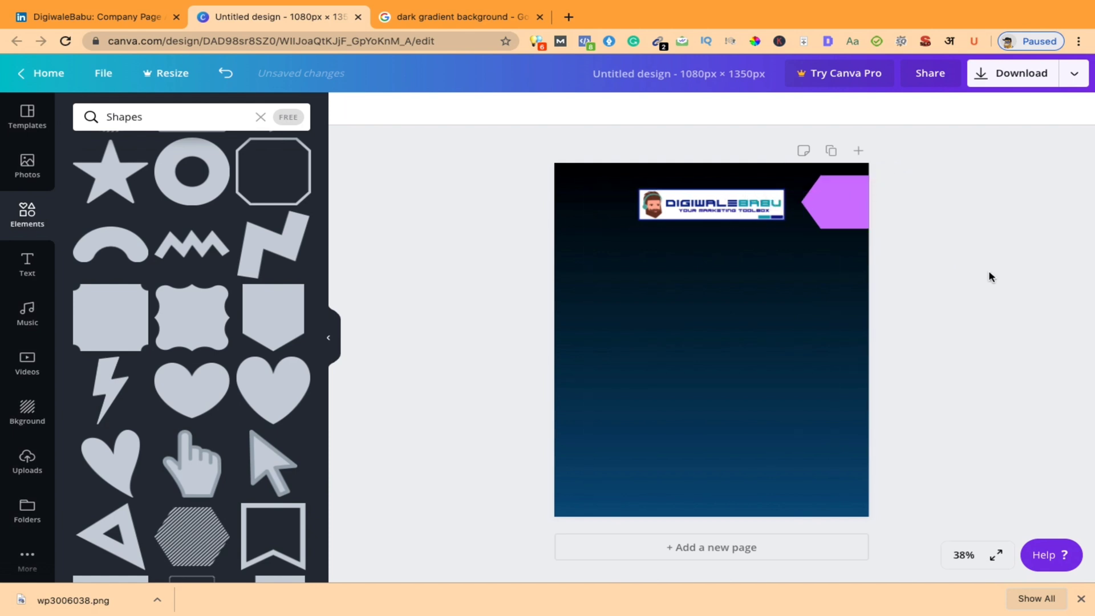
Add a heading to the page with the text "1/5"
left_click(27, 264)
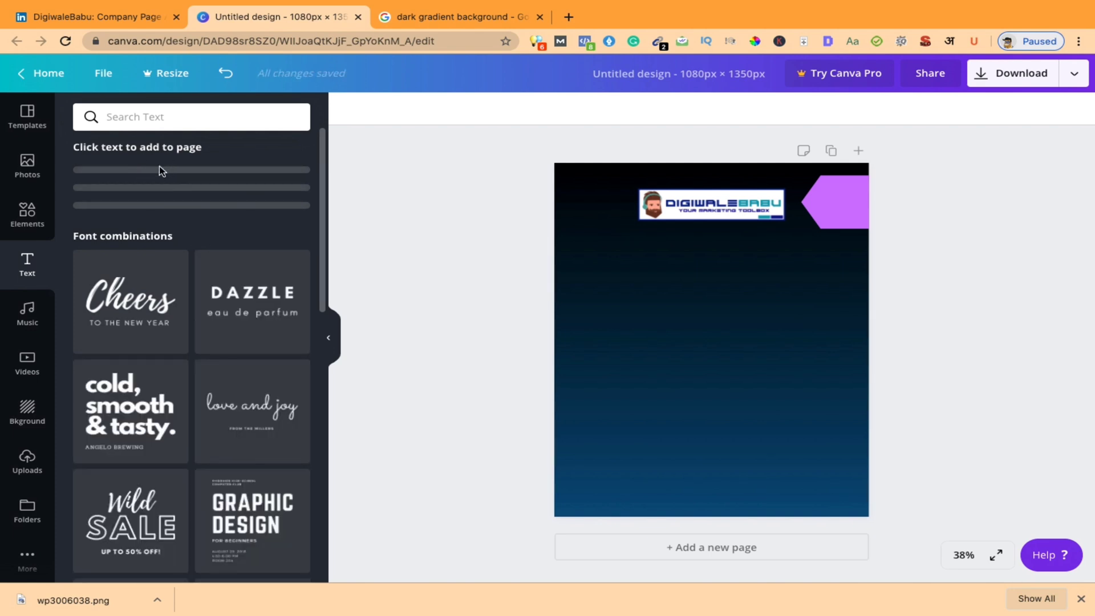
left_click(177, 186)
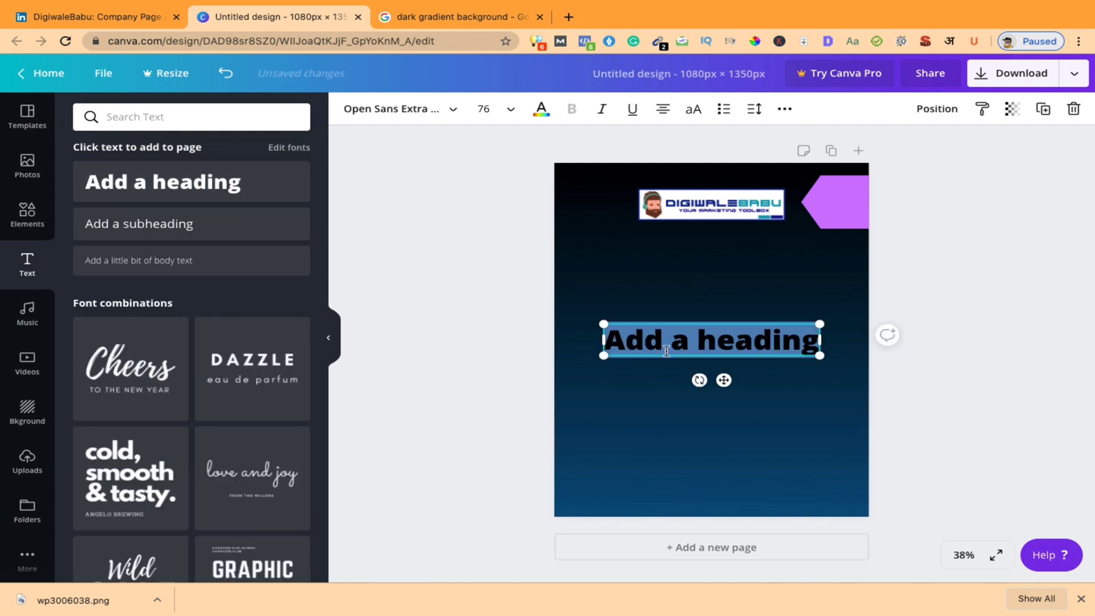
type("1/")
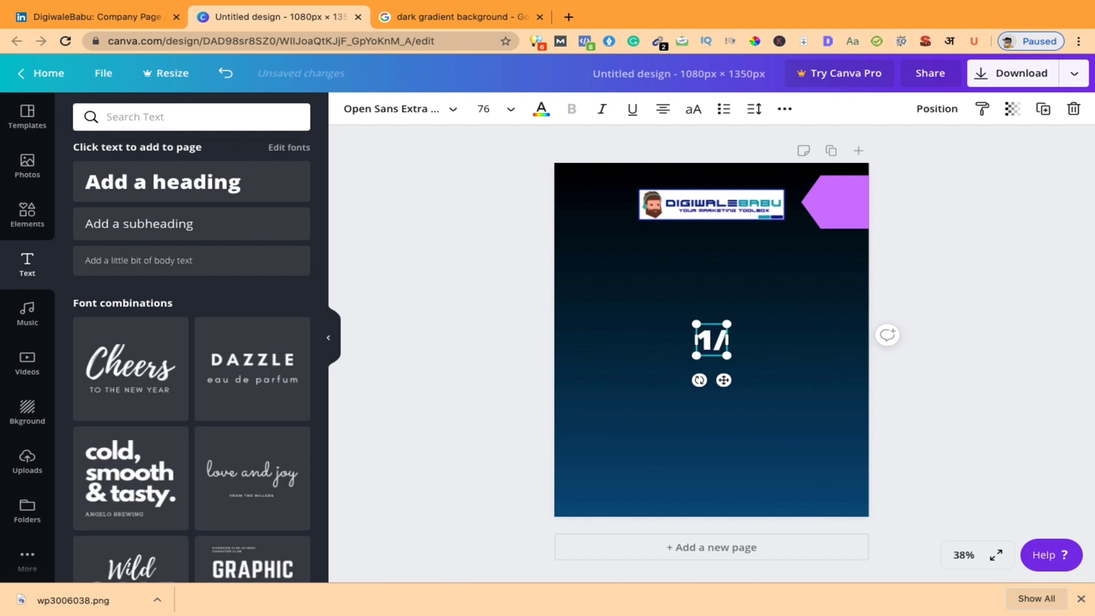
type("5")
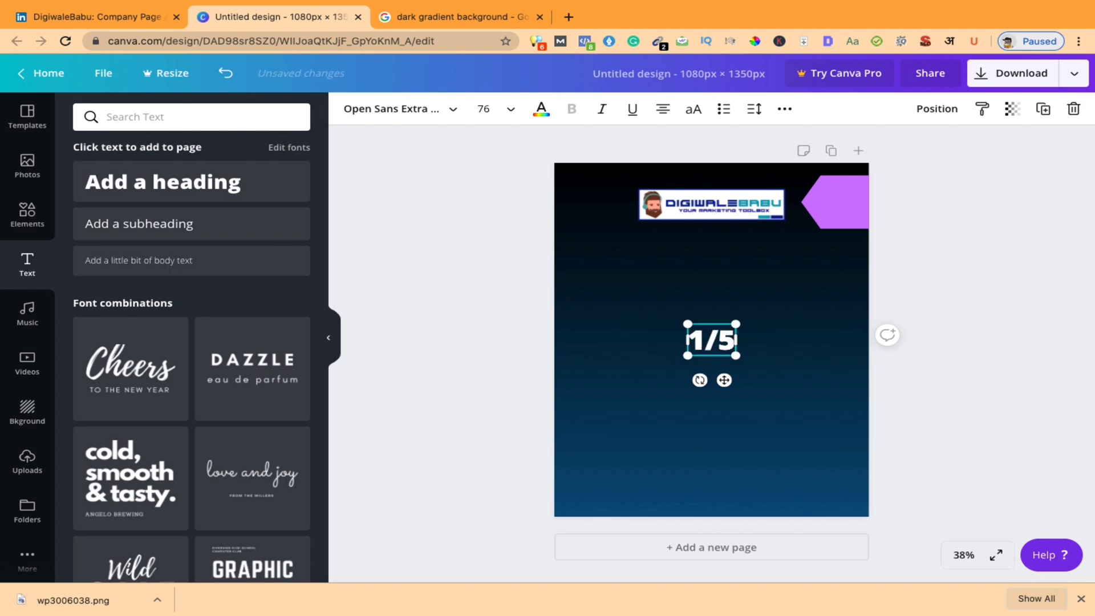
left_click(782, 325)
Change the page number heading to "1/2" and place it centred on the purple tag beside the logo
left_click(732, 340)
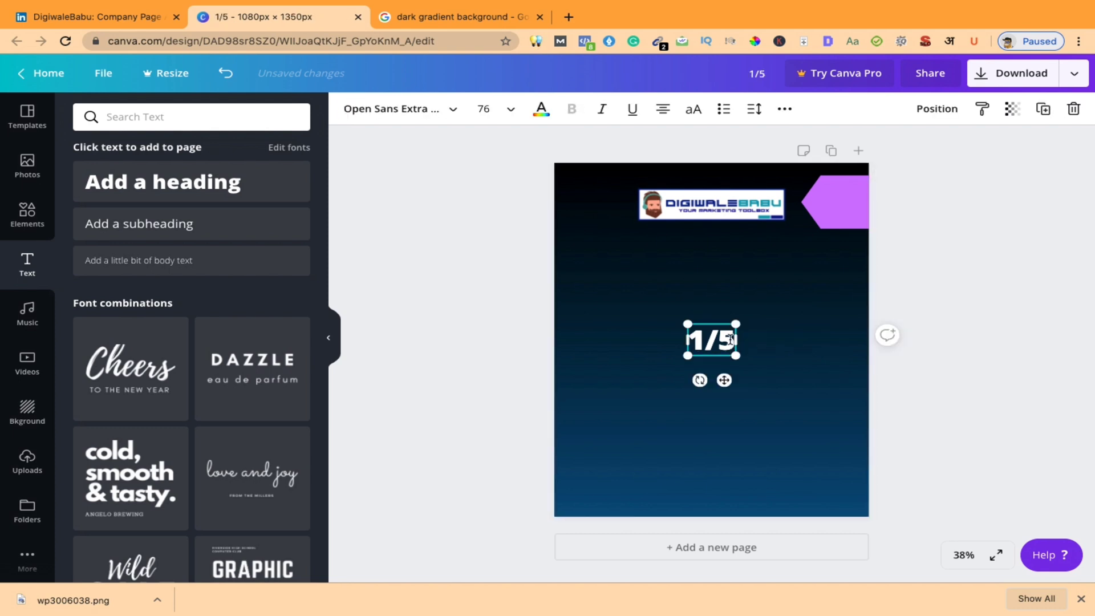
key("BackSpace")
type("2")
left_click(744, 365)
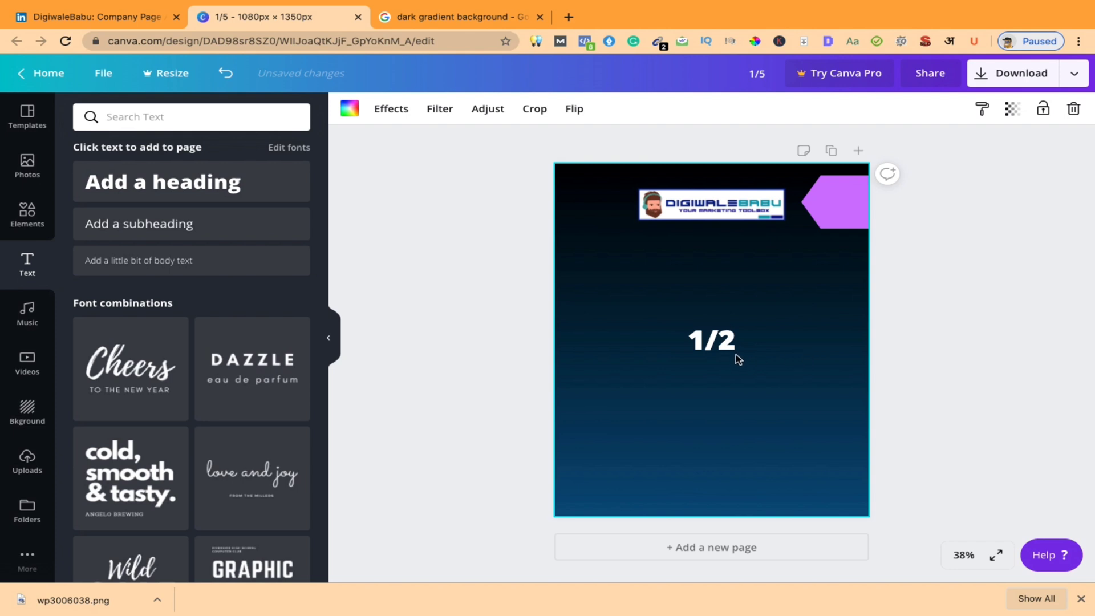
left_click_drag(732, 327, 842, 204)
left_click(967, 287)
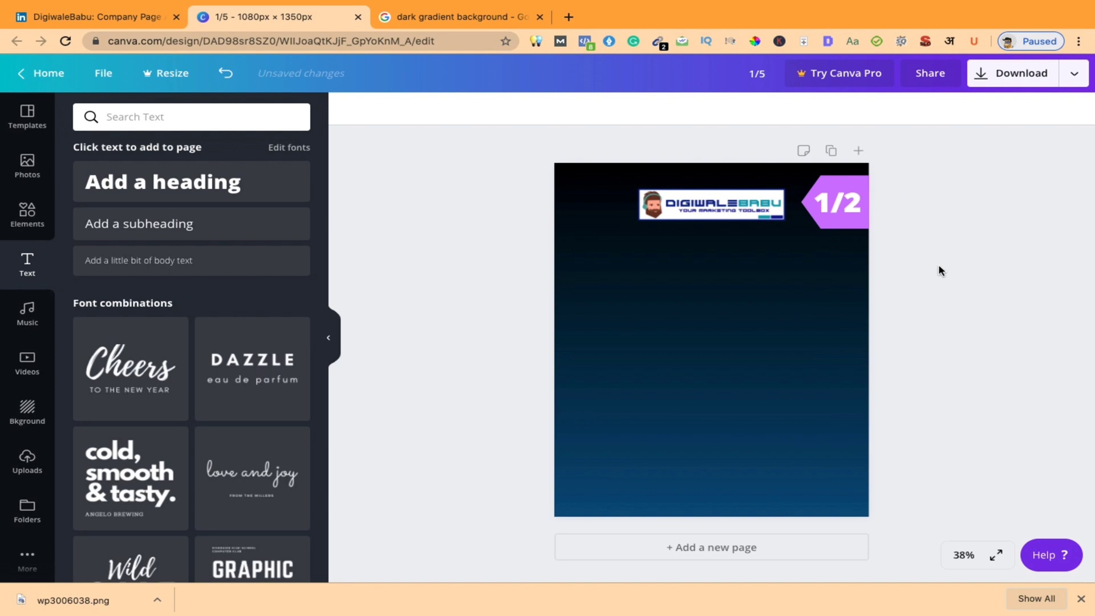
Try red and dark navy on the page number tag and set its fill to white
left_click(848, 185)
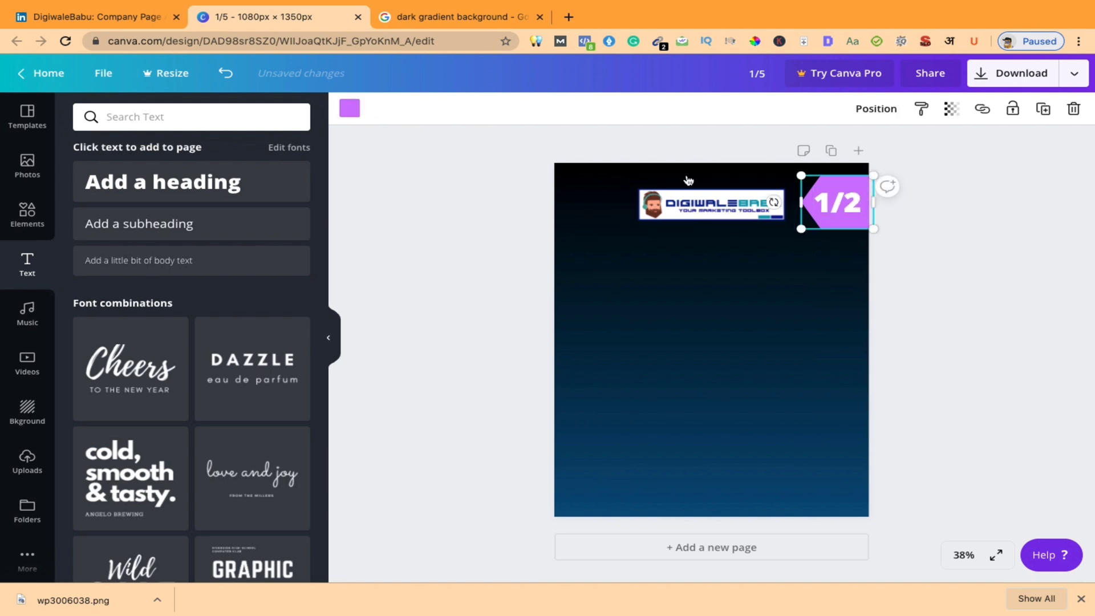
left_click(351, 111)
left_click(102, 327)
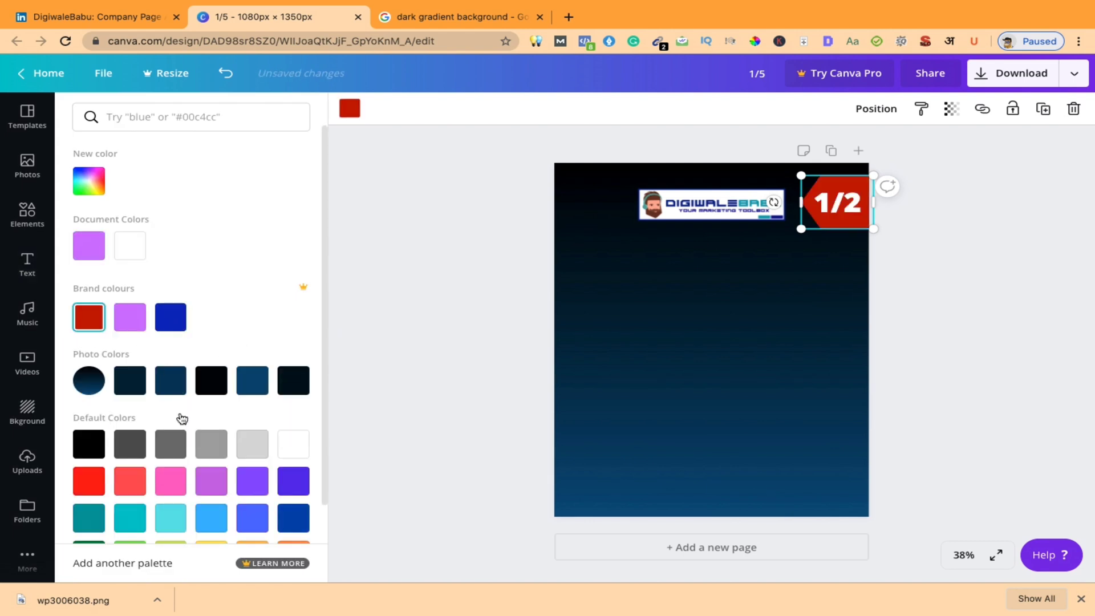
left_click(138, 391)
left_click(294, 446)
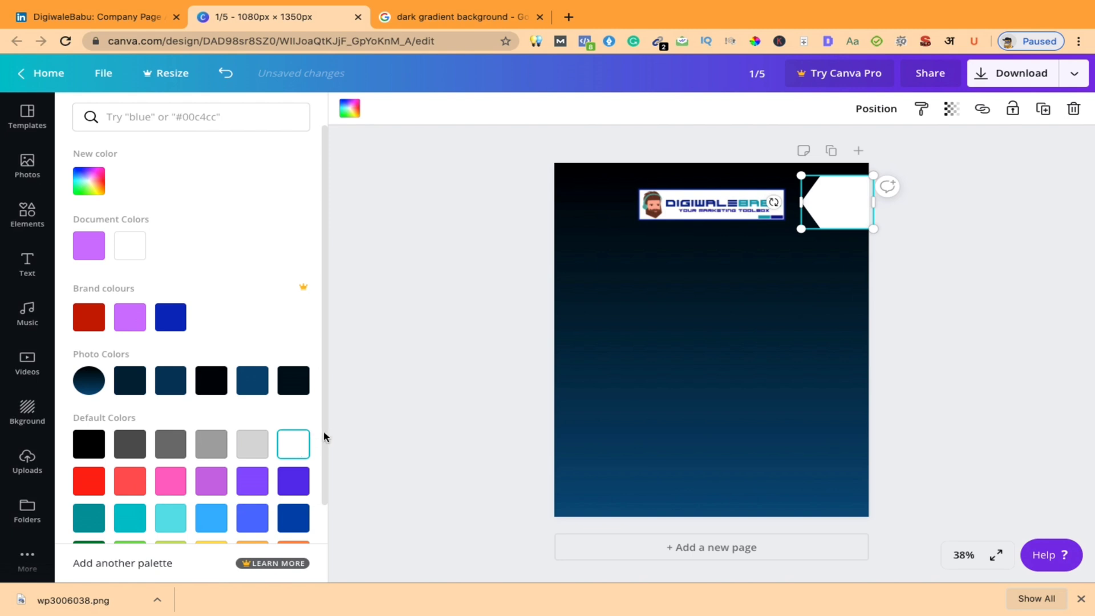
Set the "1/2" text colour to the darkest navy from the background photo's colours
left_click(837, 204)
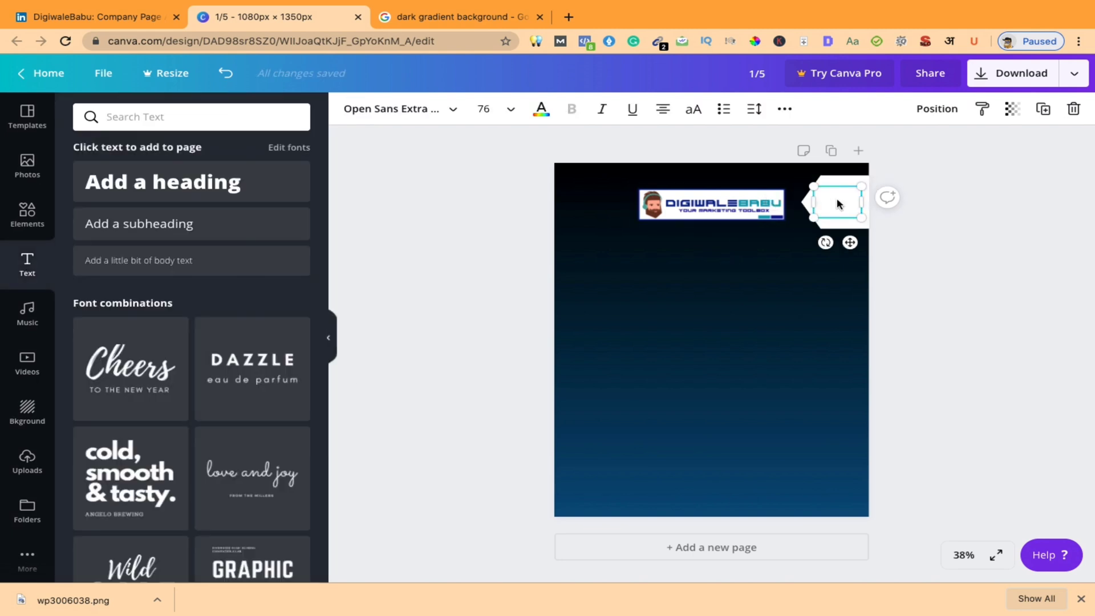
left_click(541, 112)
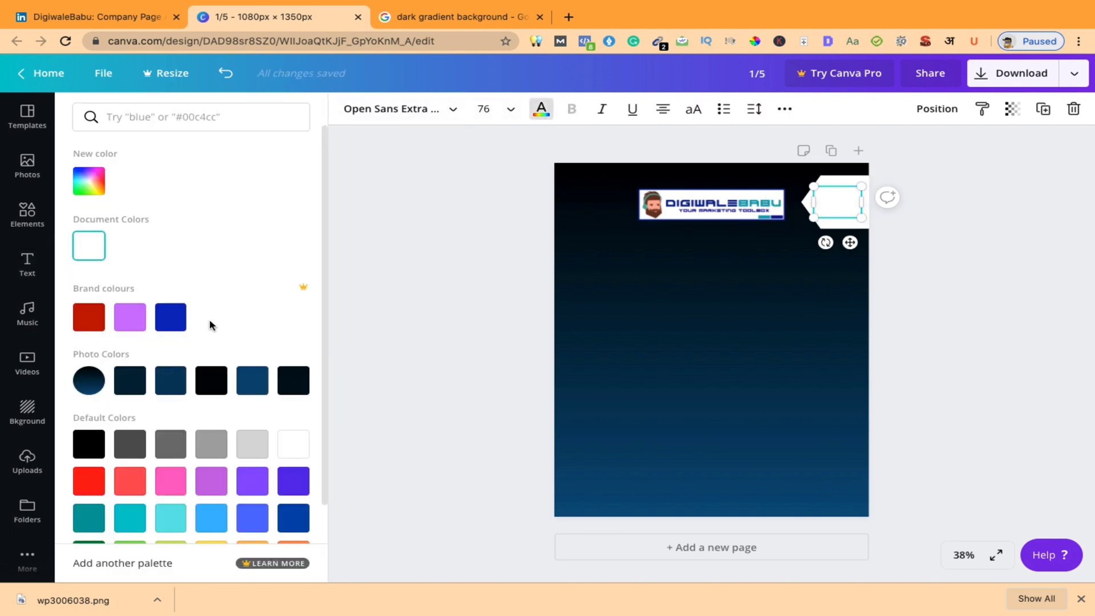
left_click(287, 381)
left_click(457, 330)
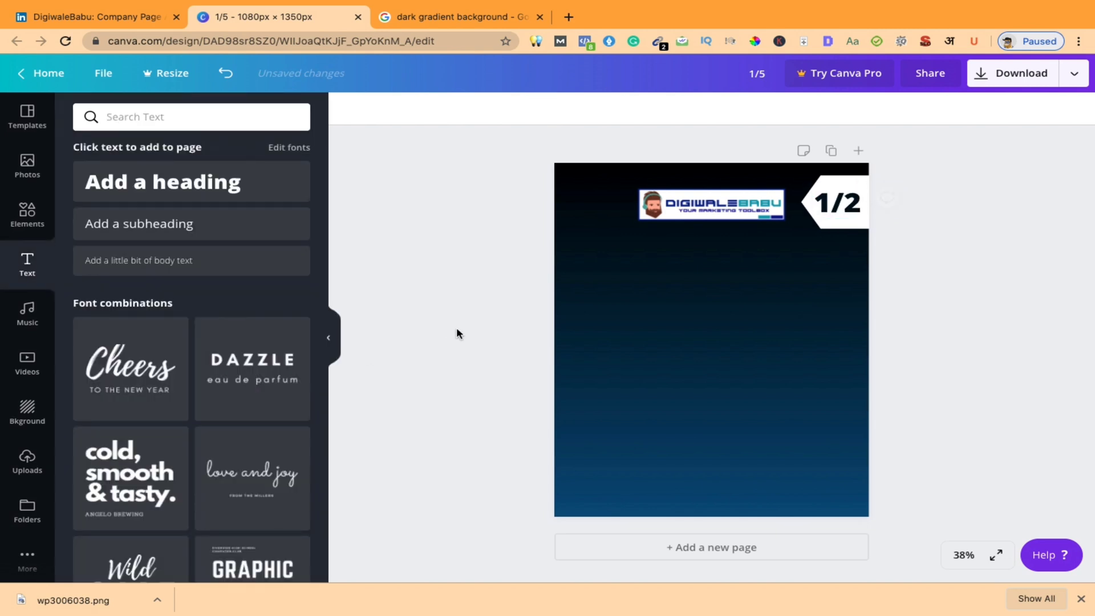
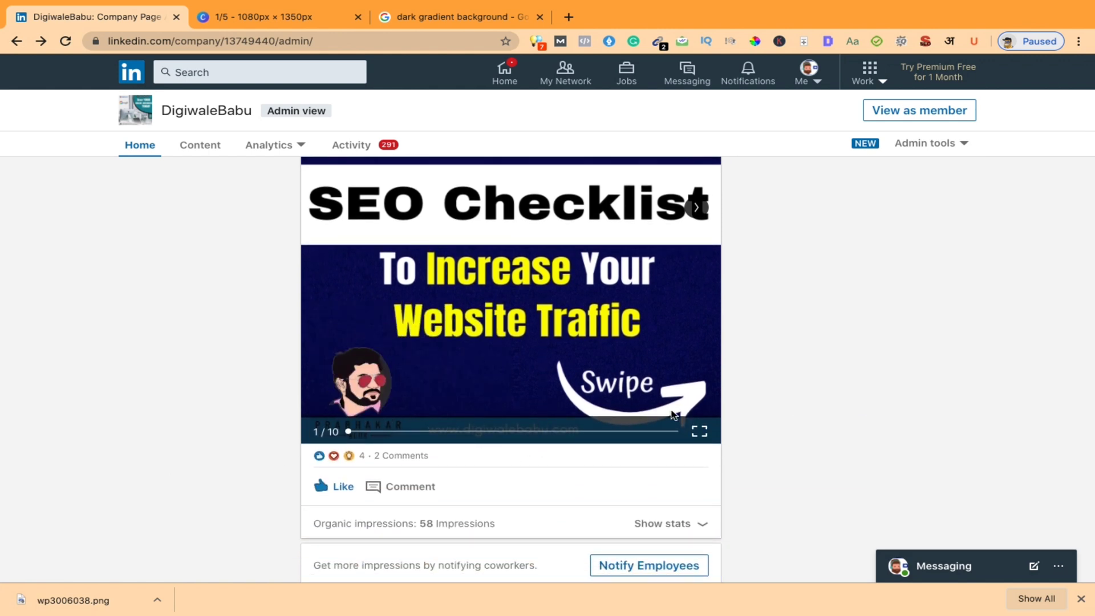
Return to Canva, add the uploaded transparent portrait logo with pink sunglasses, and place it near the page's lower left
left_click(273, 17)
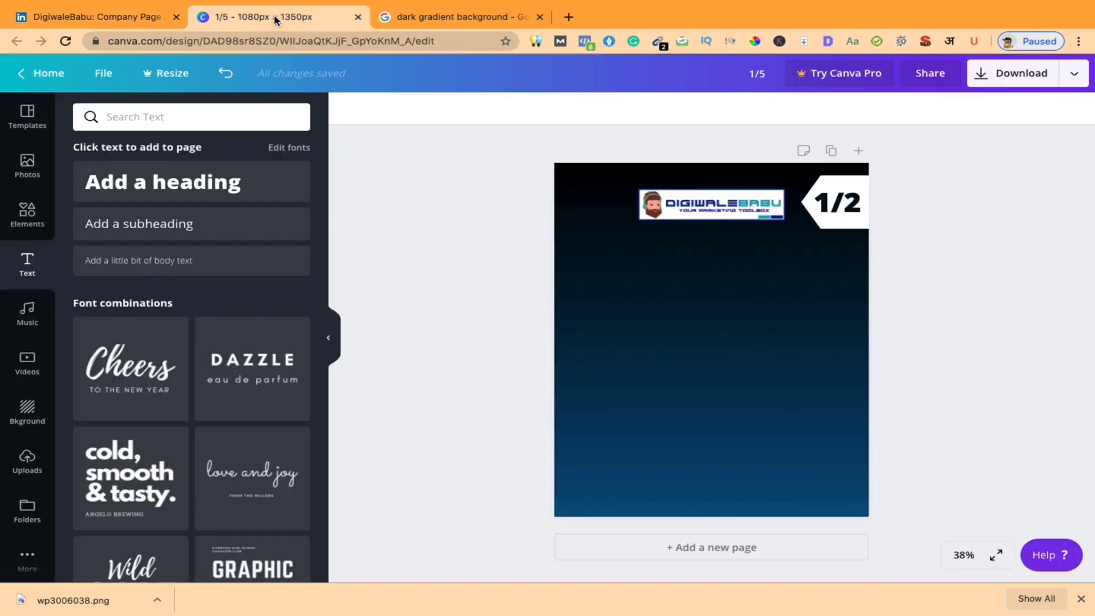
left_click(24, 464)
scroll(232, 258, "down", 10)
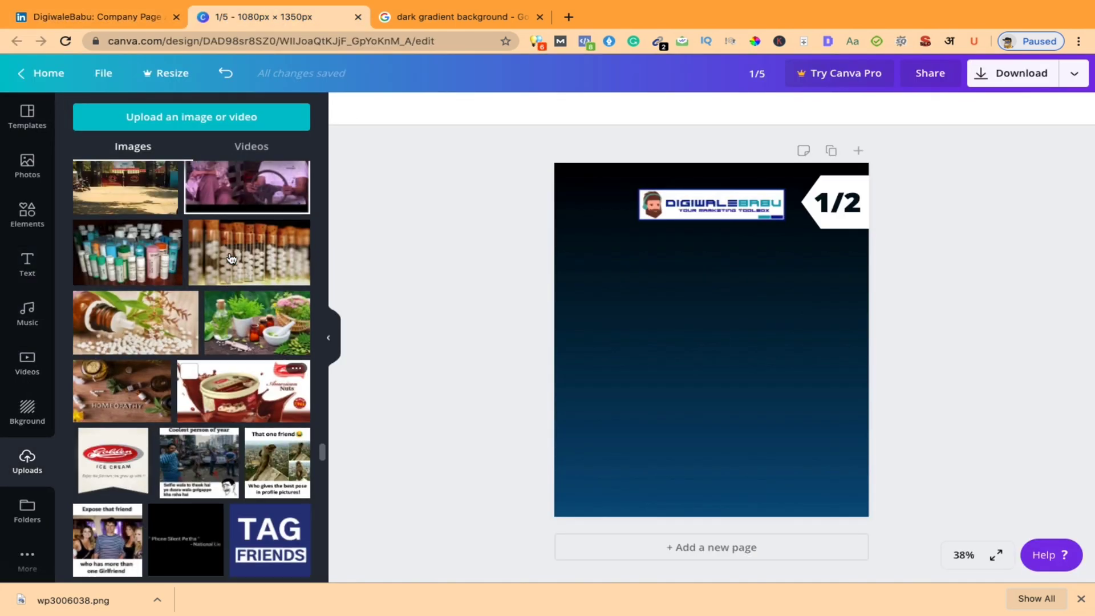
scroll(232, 258, "up", 10)
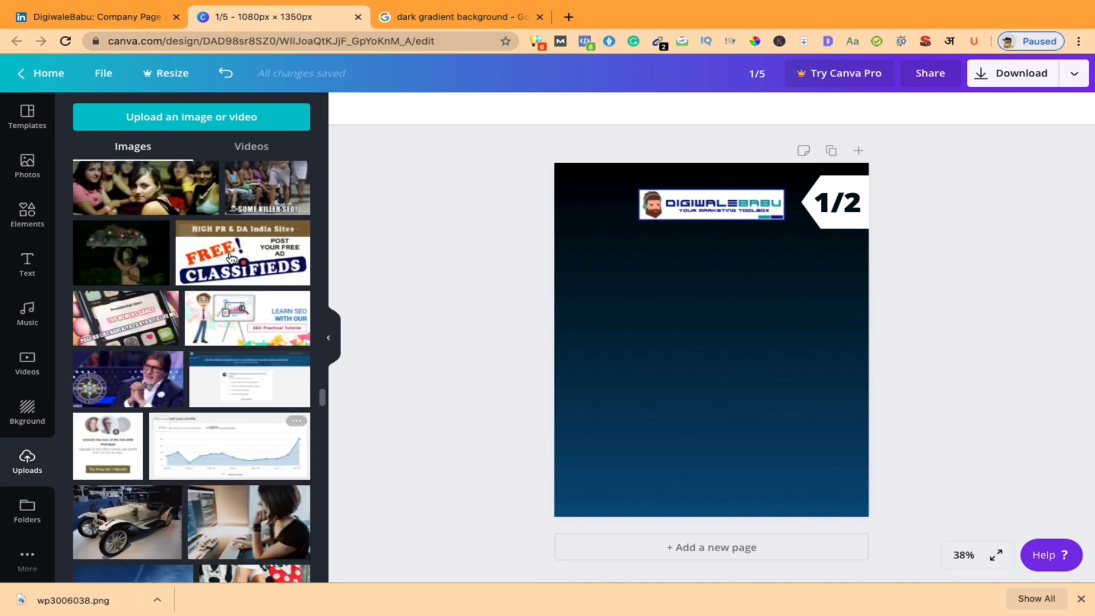
scroll(231, 258, "up", 10)
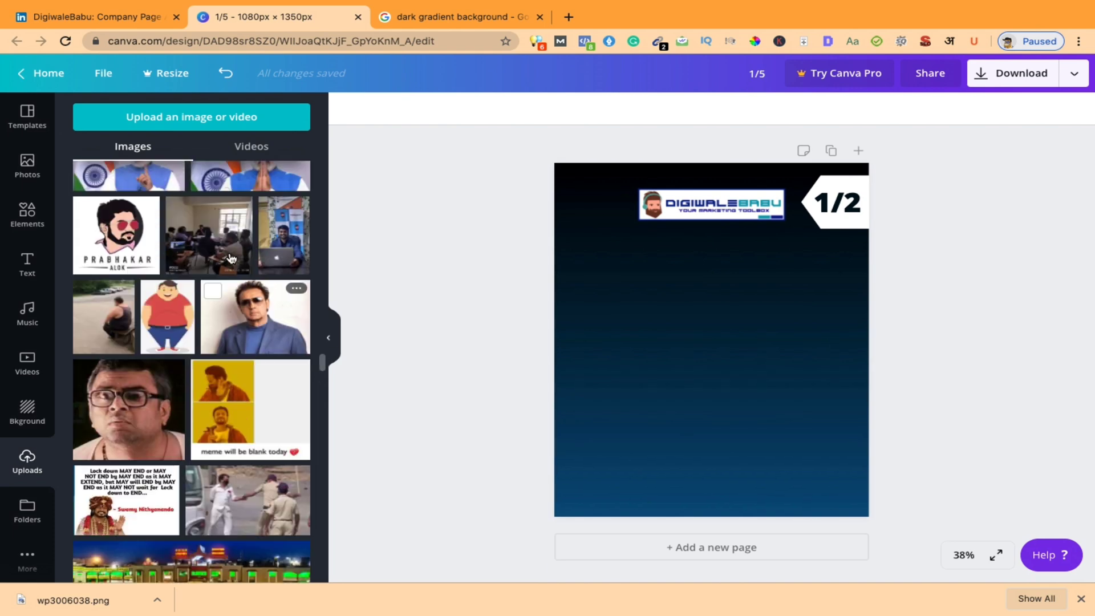
scroll(231, 258, "up", 3)
scroll(176, 285, "up", 3)
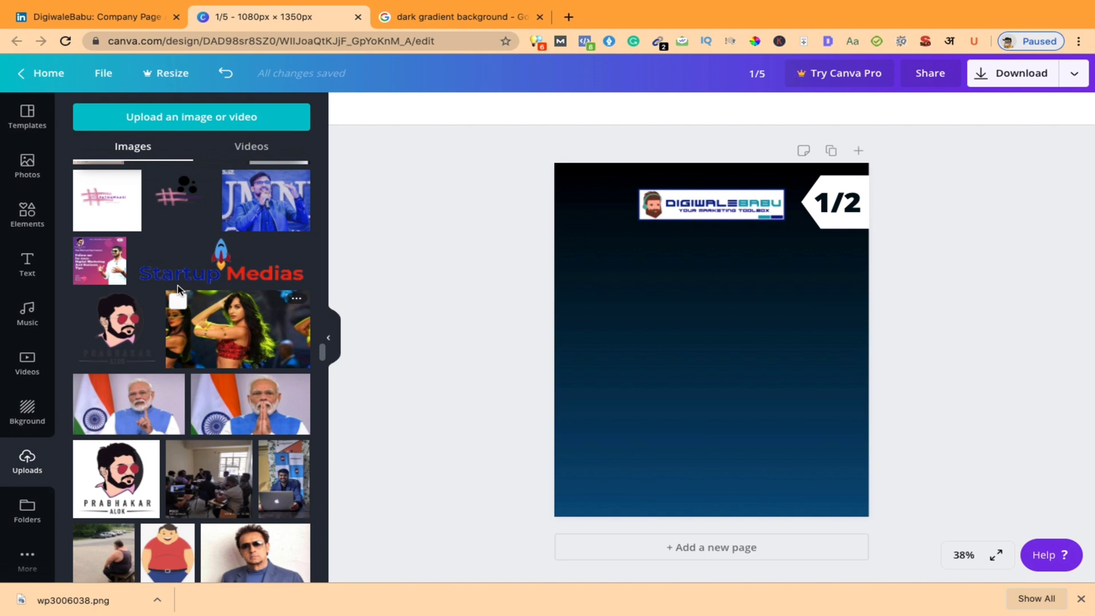
left_click(120, 346)
left_click_drag(746, 346, 603, 411)
Check the reference post on LinkedIn, return to Canva, and add a square reshaped into a thin strip spanning the page's bottom edge
left_click(115, 11)
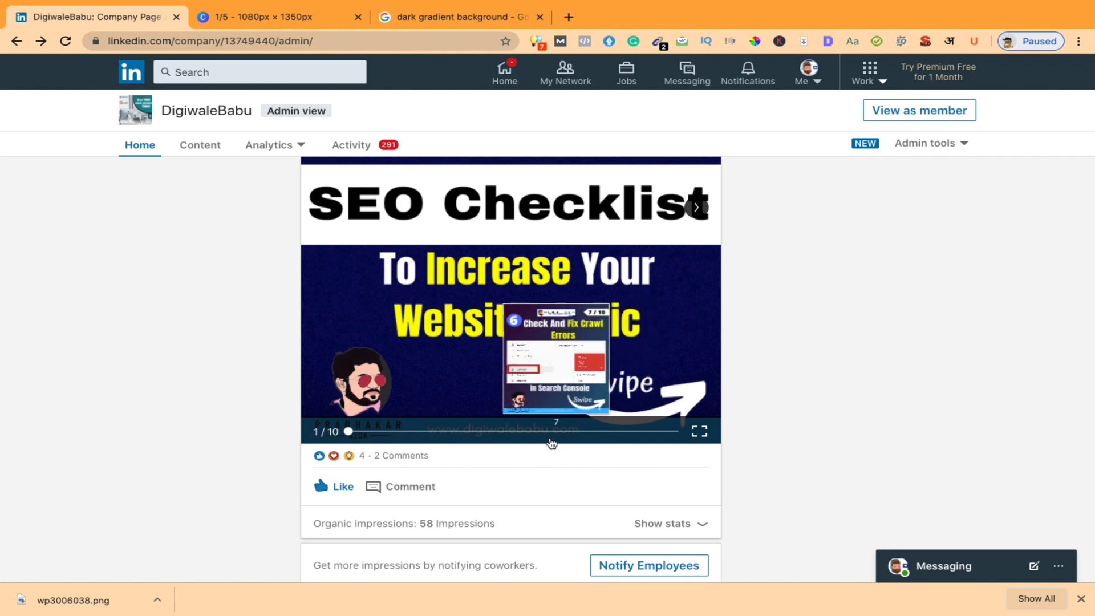
left_click(268, 17)
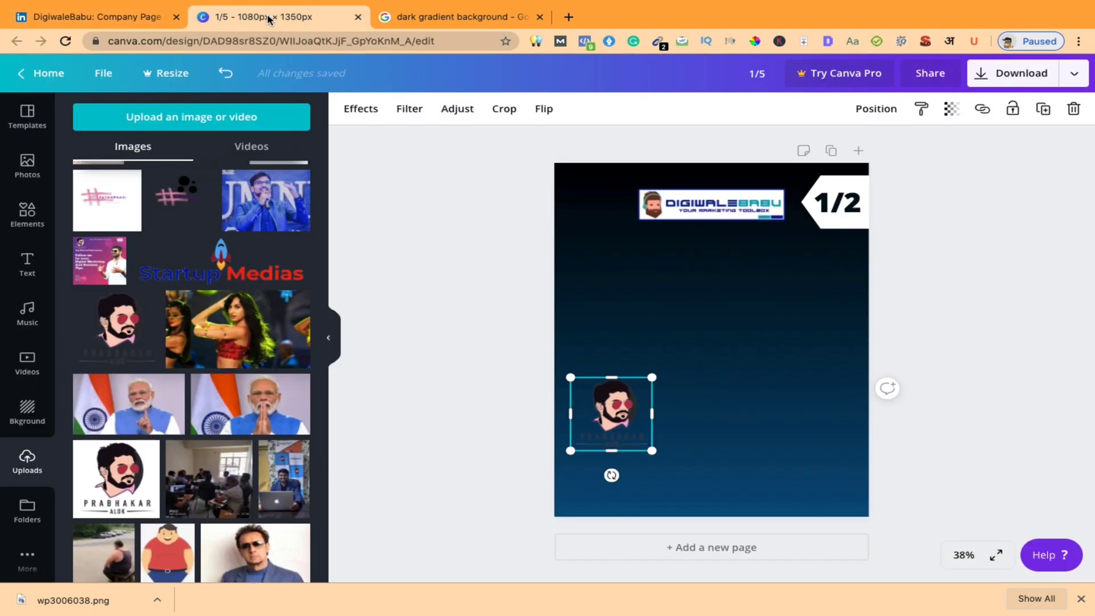
left_click(27, 214)
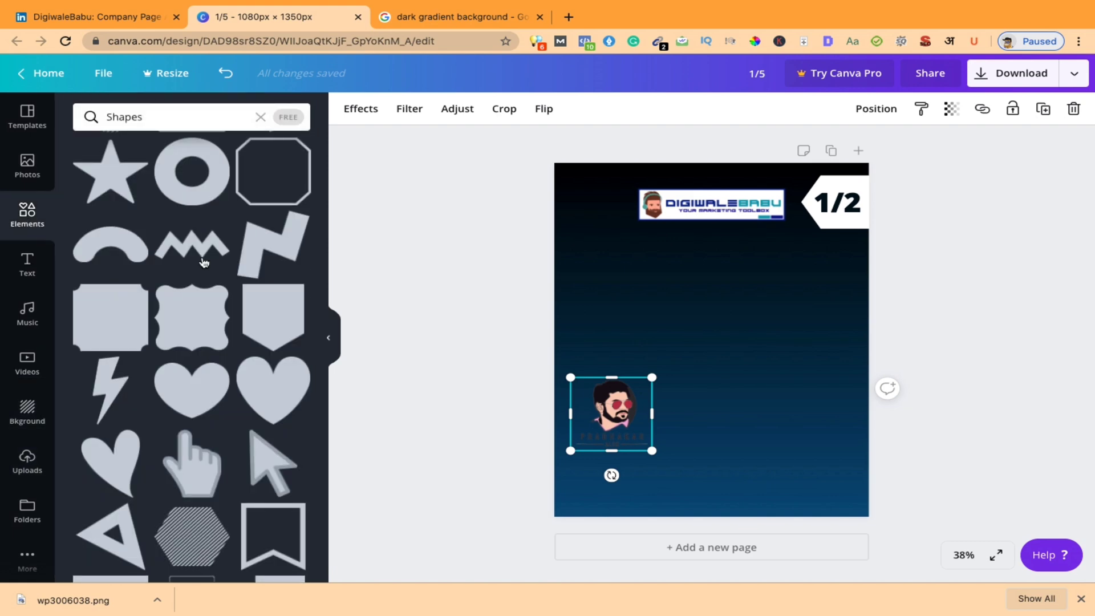
scroll(270, 198, "up", 10)
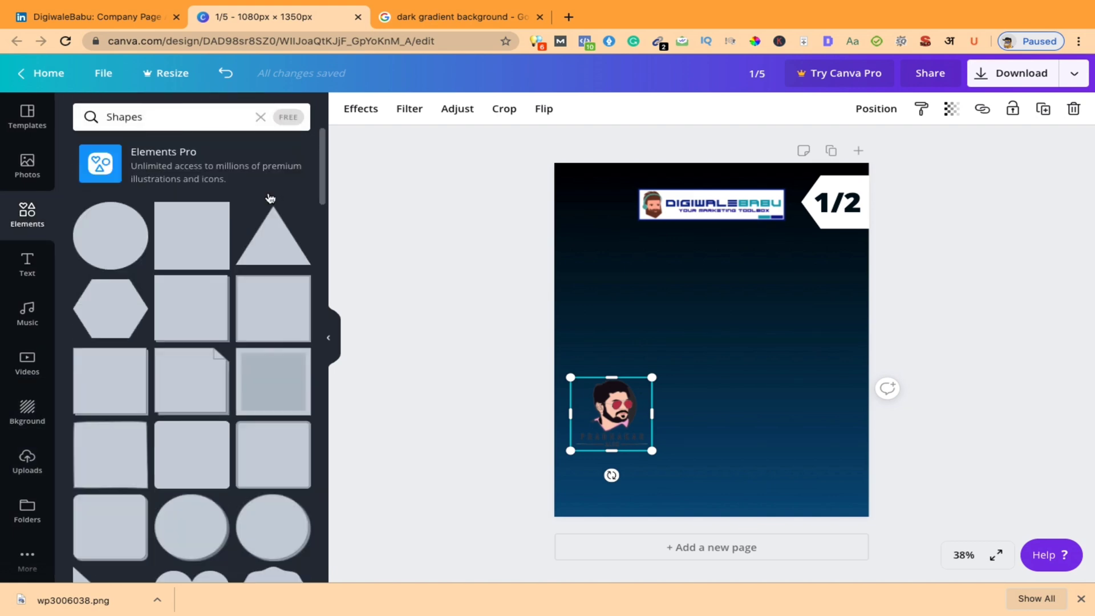
left_click(188, 237)
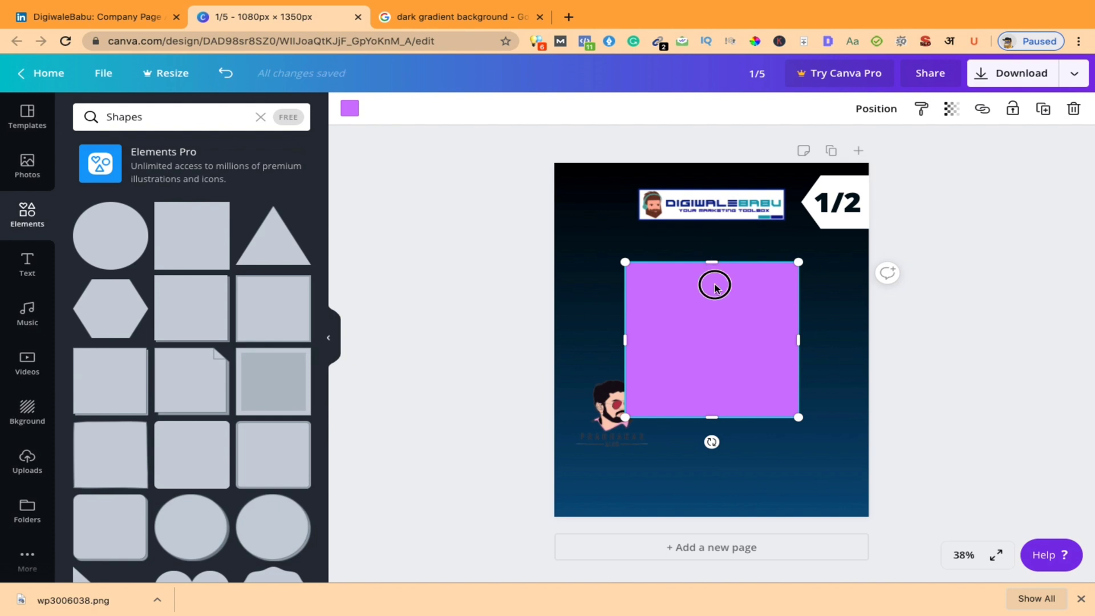
left_click_drag(714, 286, 715, 385)
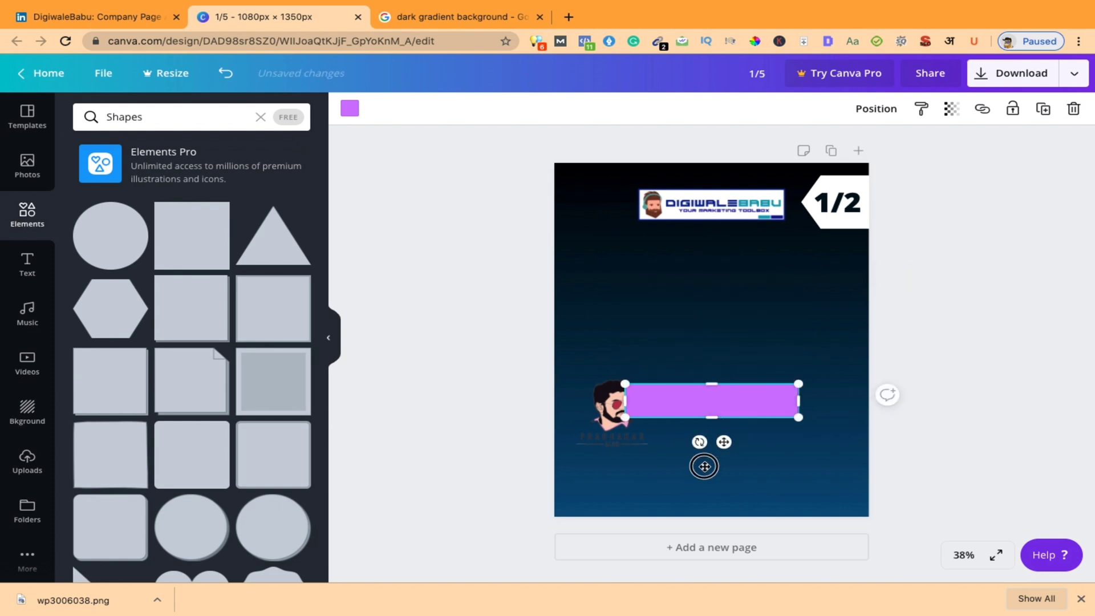
left_click_drag(704, 466, 663, 506)
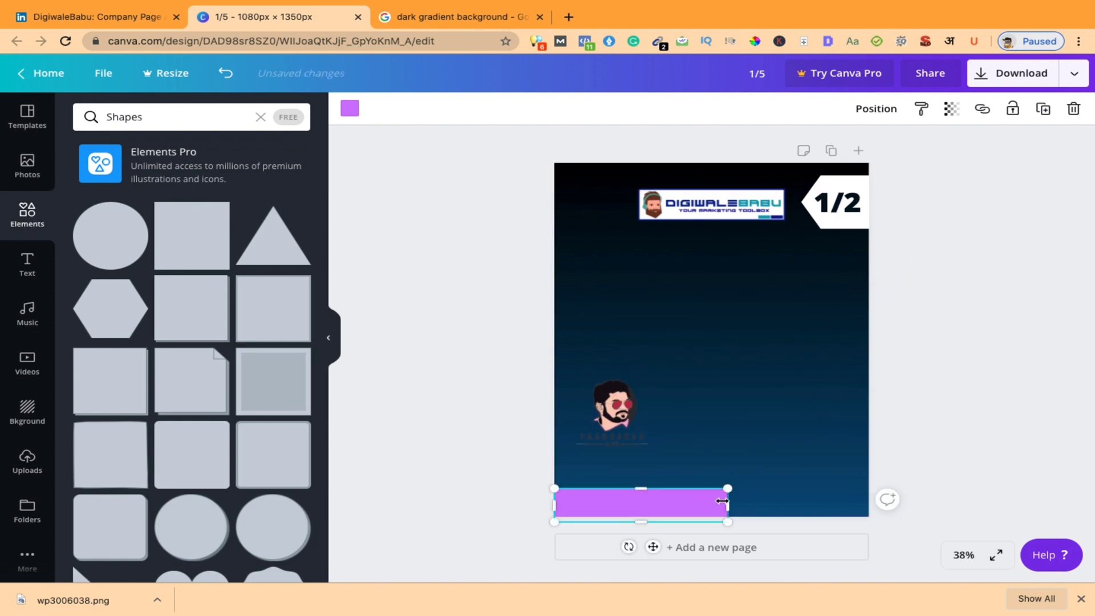
left_click_drag(743, 502, 877, 479)
left_click(914, 421)
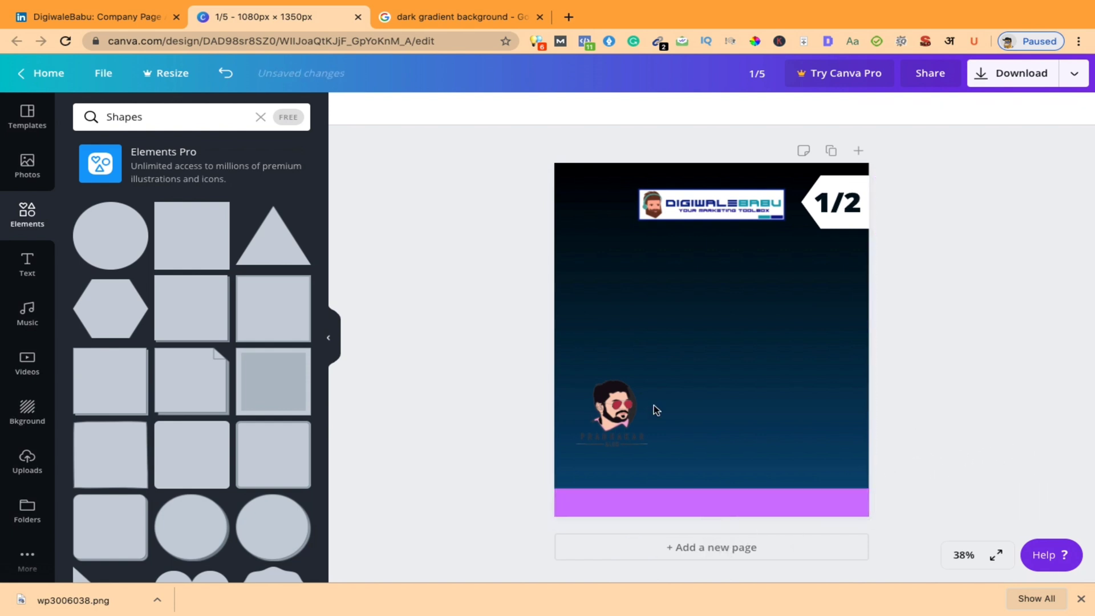
Move the portrait logo over the left end of the footer strip and bring it forward in front of the strip
left_click_drag(621, 405, 608, 463)
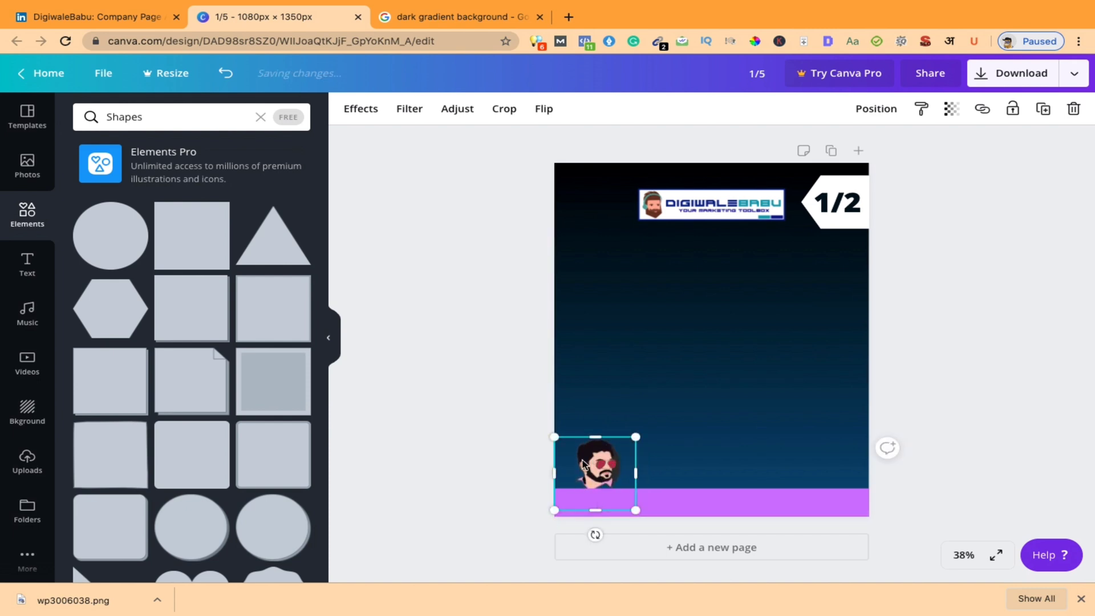
left_click(878, 110)
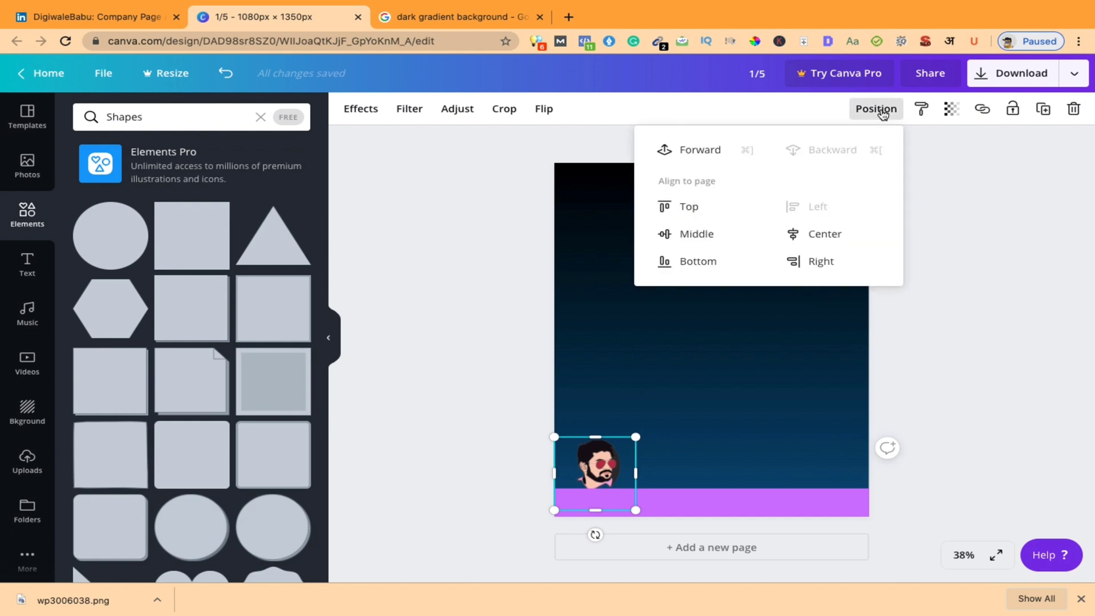
left_click(686, 150)
left_click(910, 317)
Try red, white, yellow and turquoise fills on the footer strip and set its colour to dark teal
left_click(777, 498)
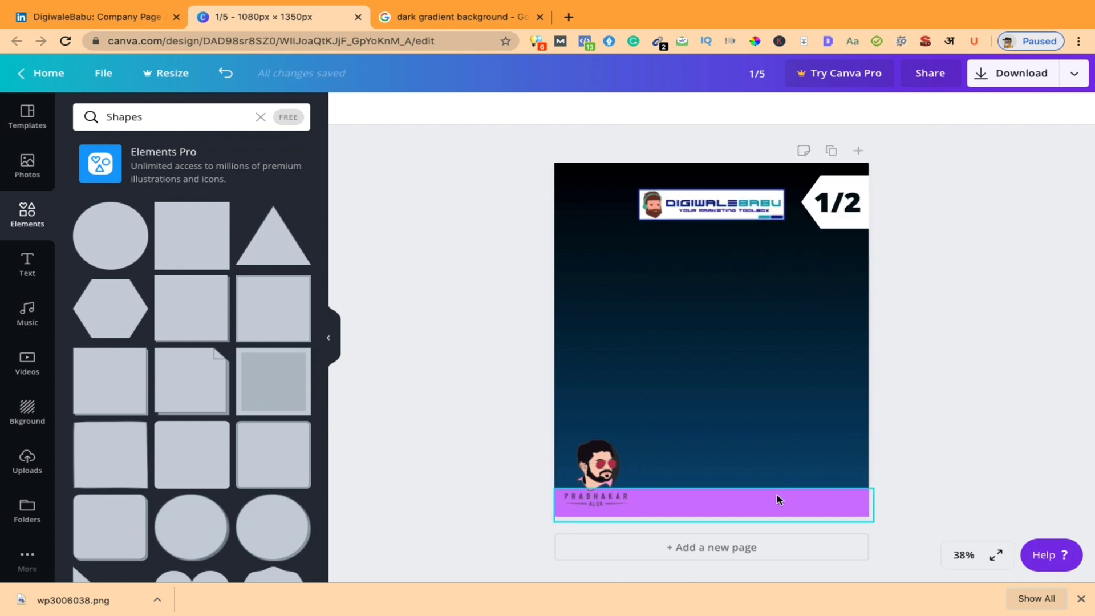
left_click(349, 111)
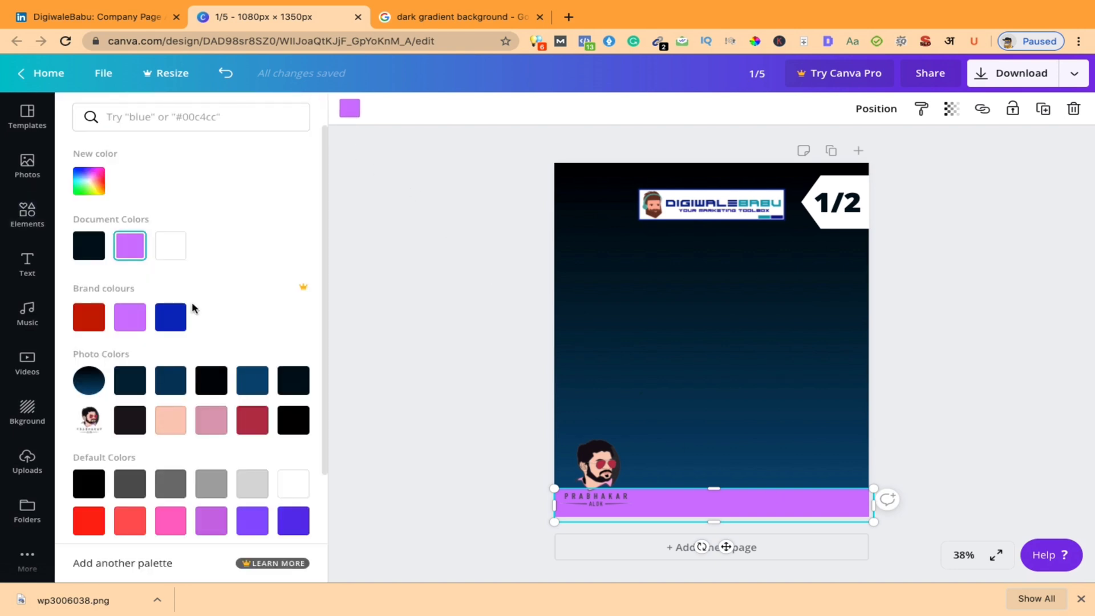
left_click(80, 330)
scroll(231, 444, "down", 2)
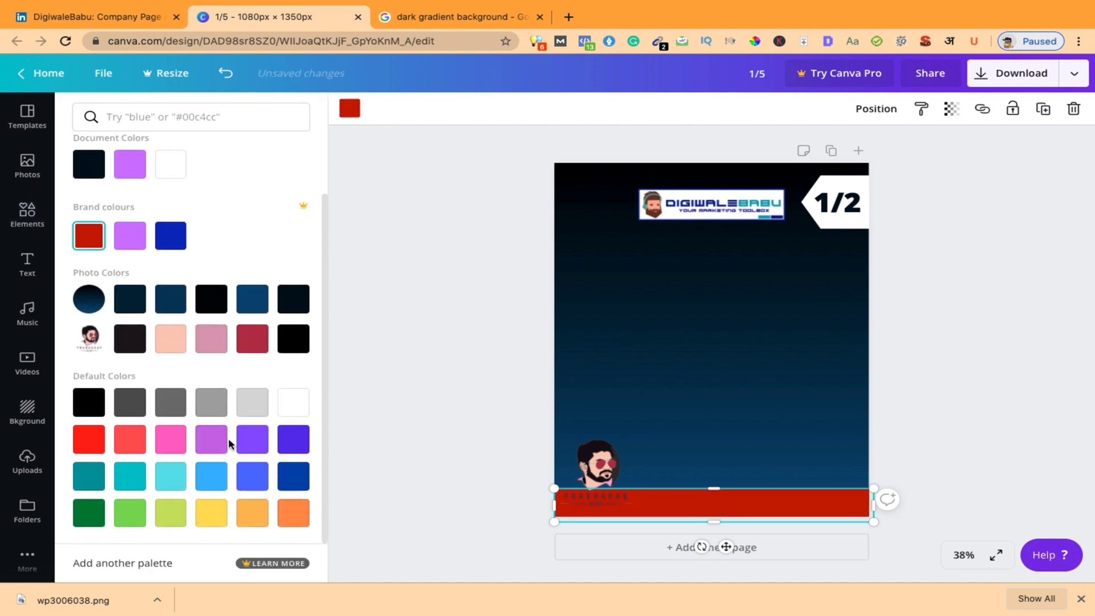
left_click(294, 411)
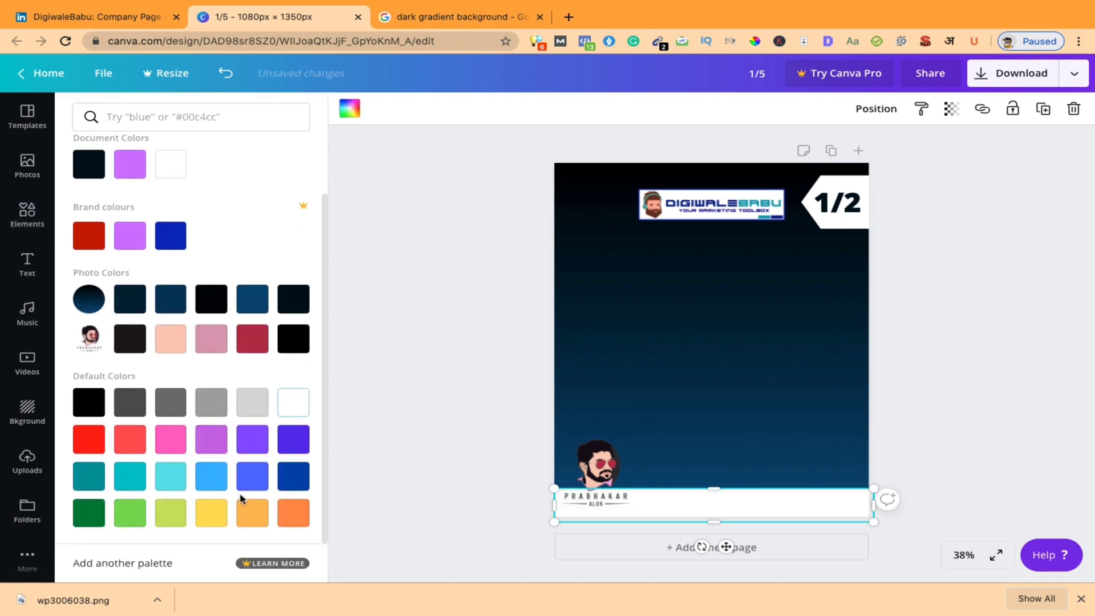
left_click(211, 512)
left_click(174, 480)
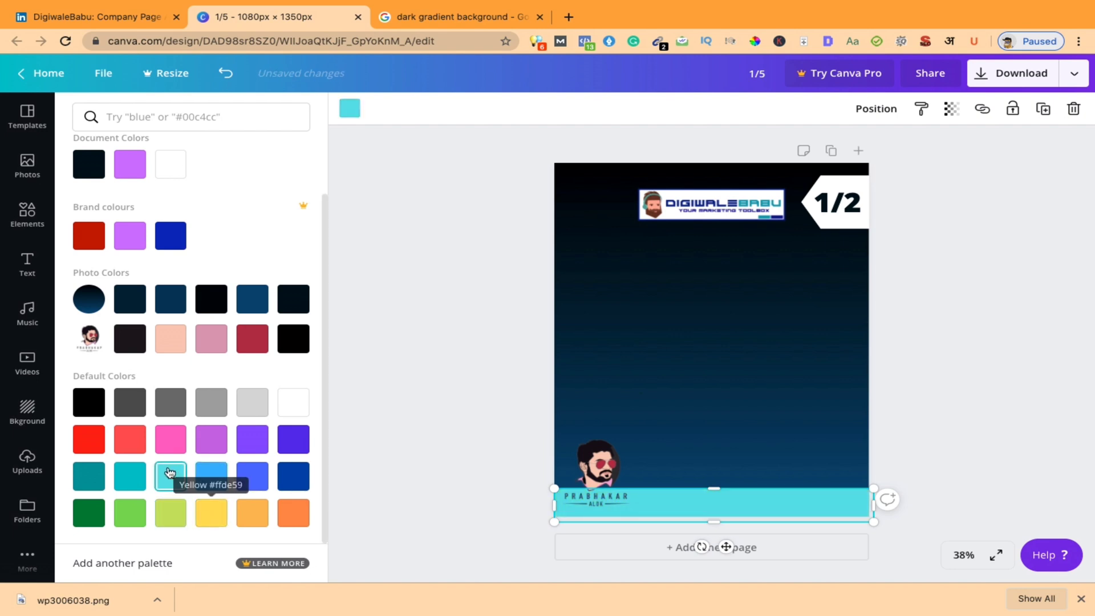
left_click(138, 482)
left_click(95, 478)
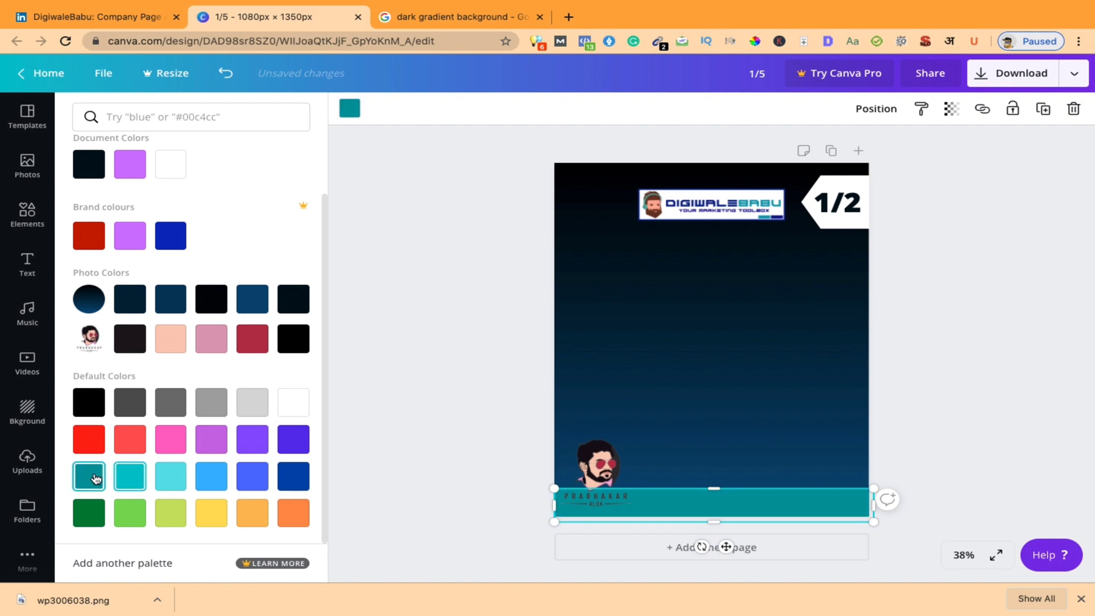
Set the footer strip's fill to bright turquoise and enlarge the portrait logo to about 318 × 318 px
left_click(131, 485)
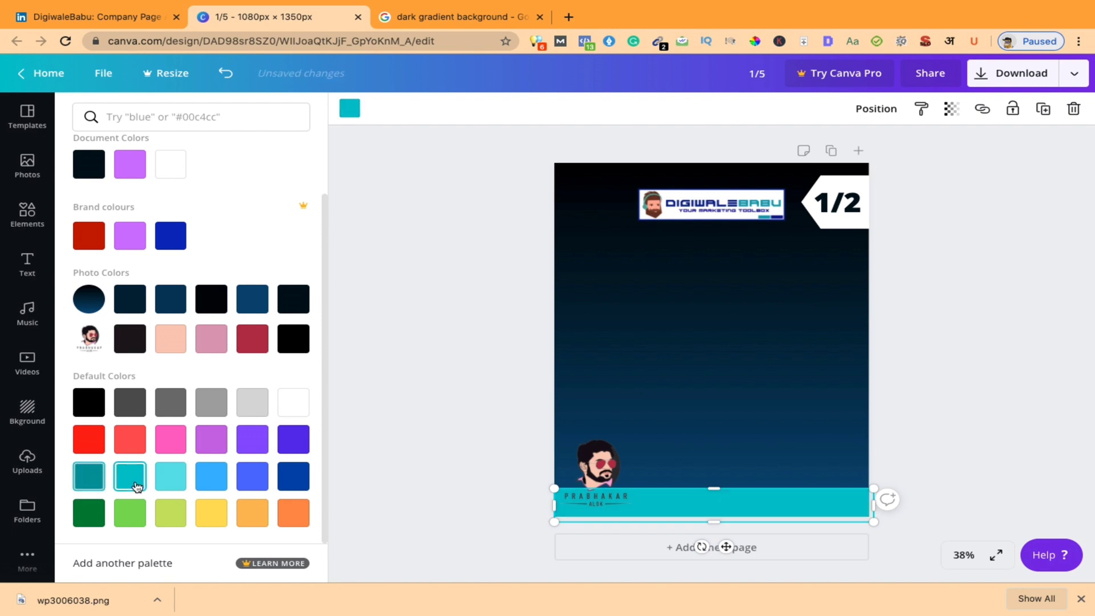
left_click(593, 473)
left_click_drag(593, 473, 594, 464)
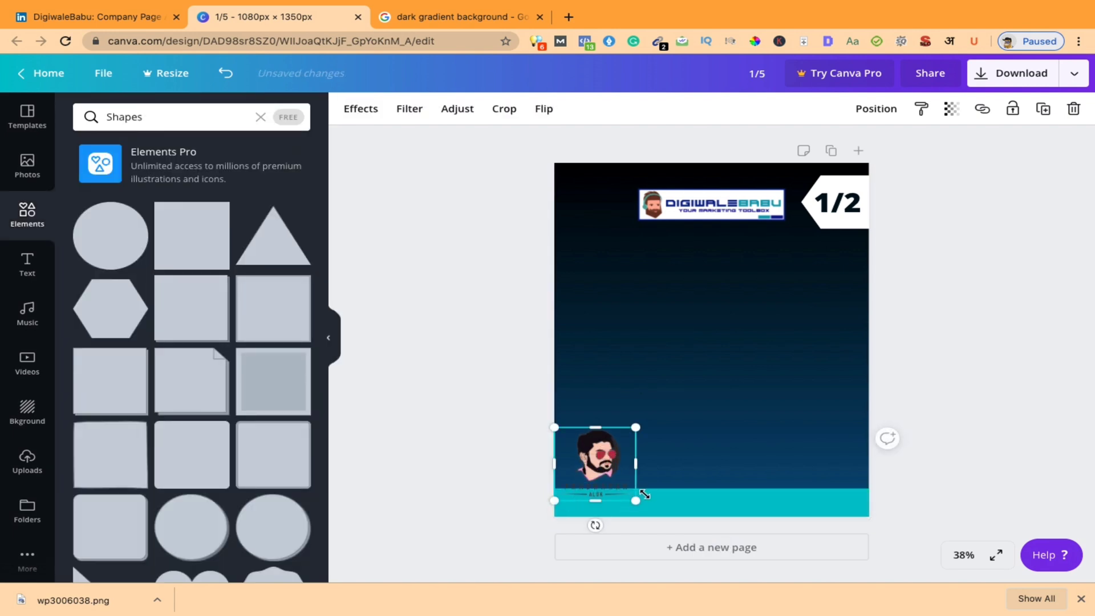
left_click_drag(640, 499, 655, 502)
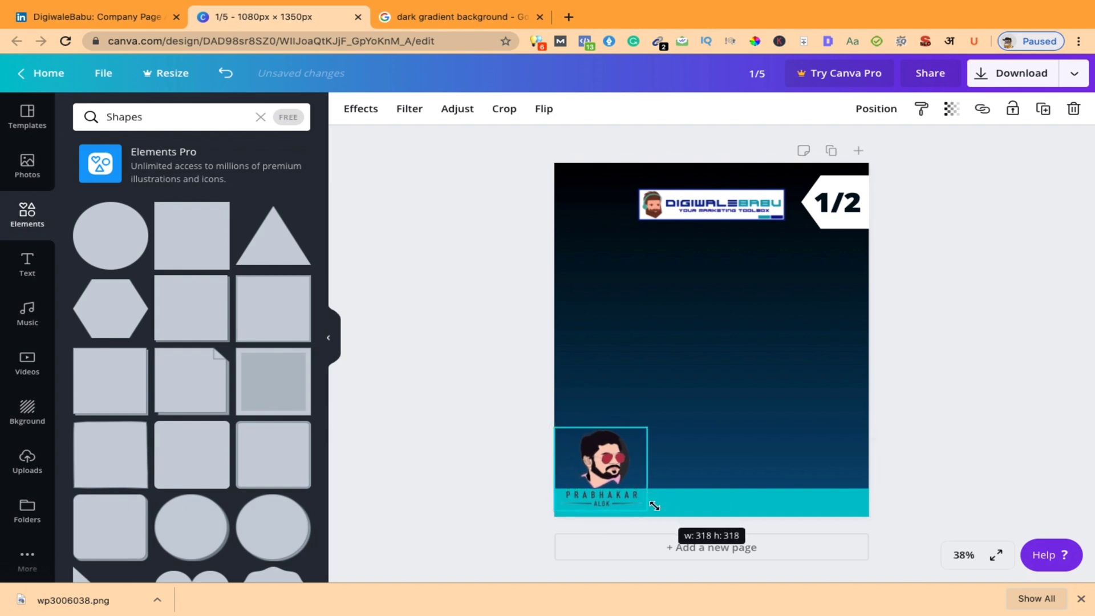
left_click(431, 398)
Crop the empty side margins of the portrait logo and move it slightly closer to the page's left edge
left_click(599, 448)
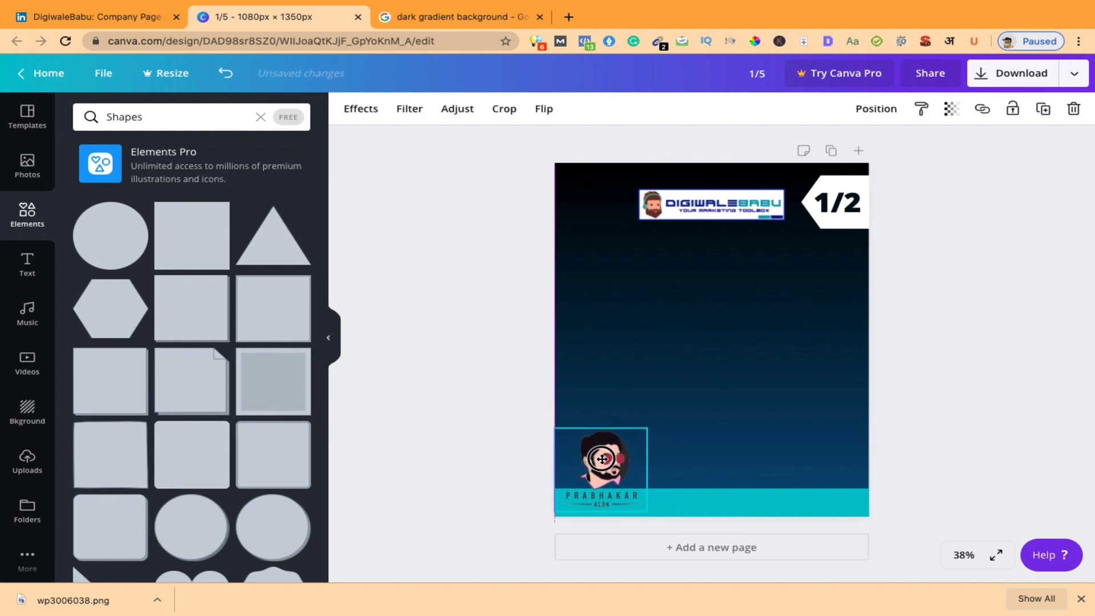
left_click_drag(567, 475, 576, 474)
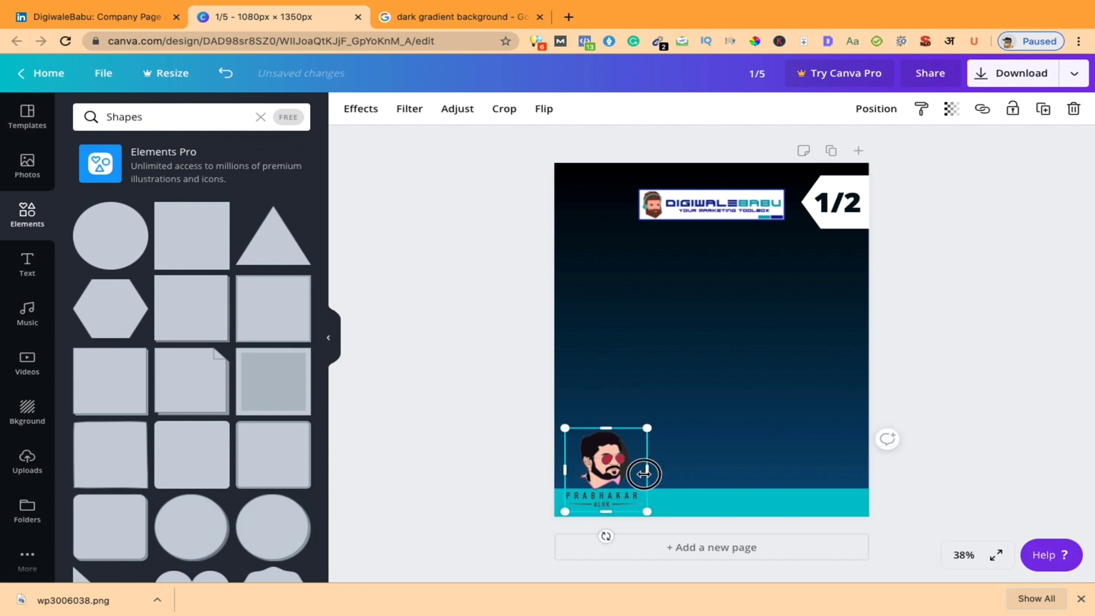
left_click_drag(644, 474, 640, 471)
left_click(965, 420)
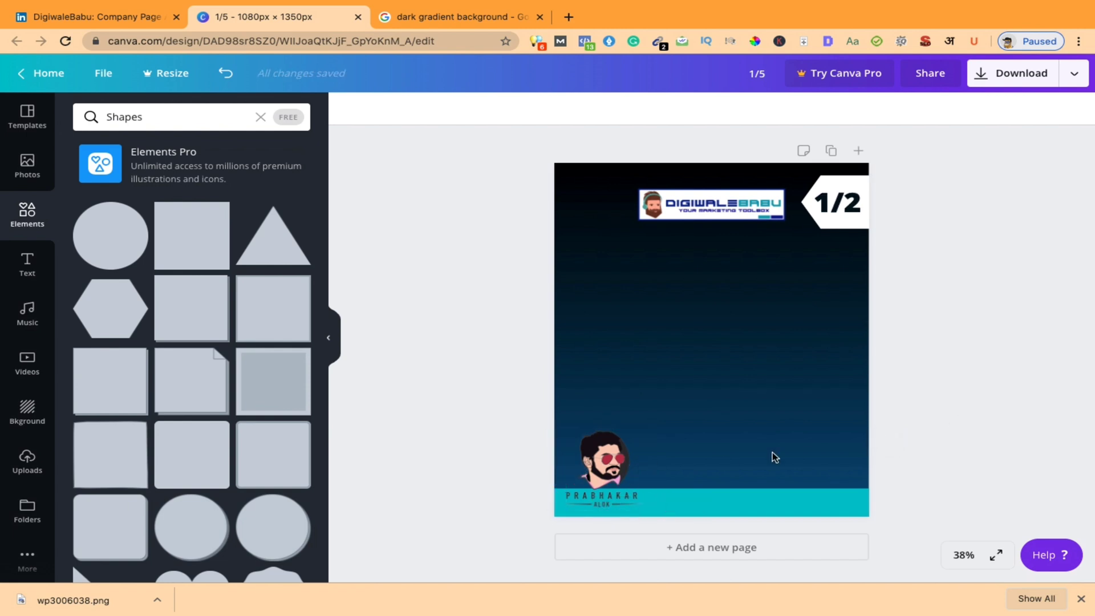
left_click(622, 469)
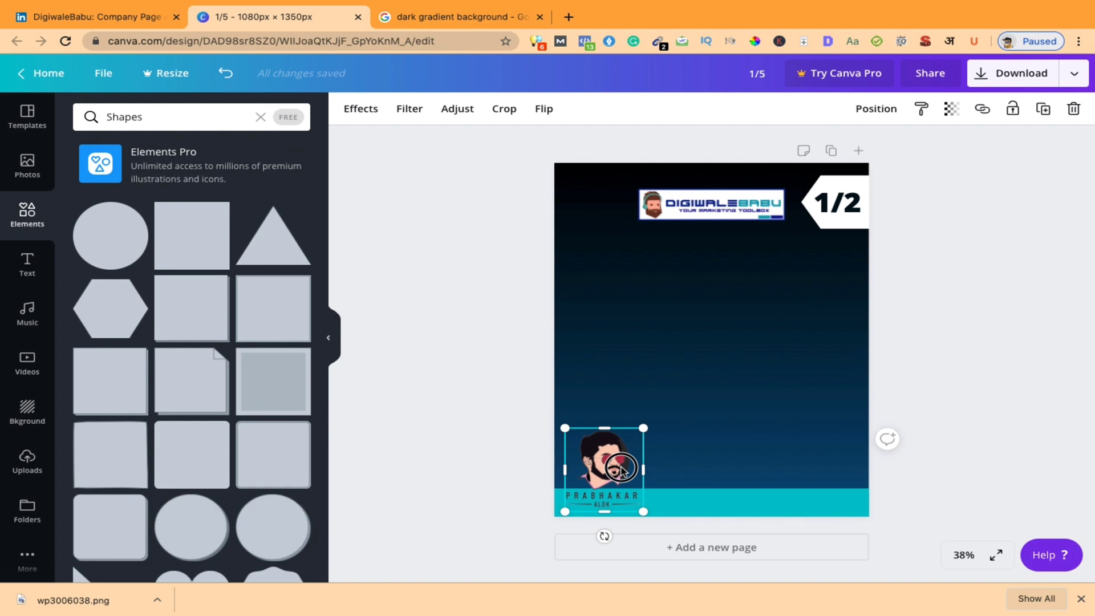
left_click_drag(621, 470, 612, 468)
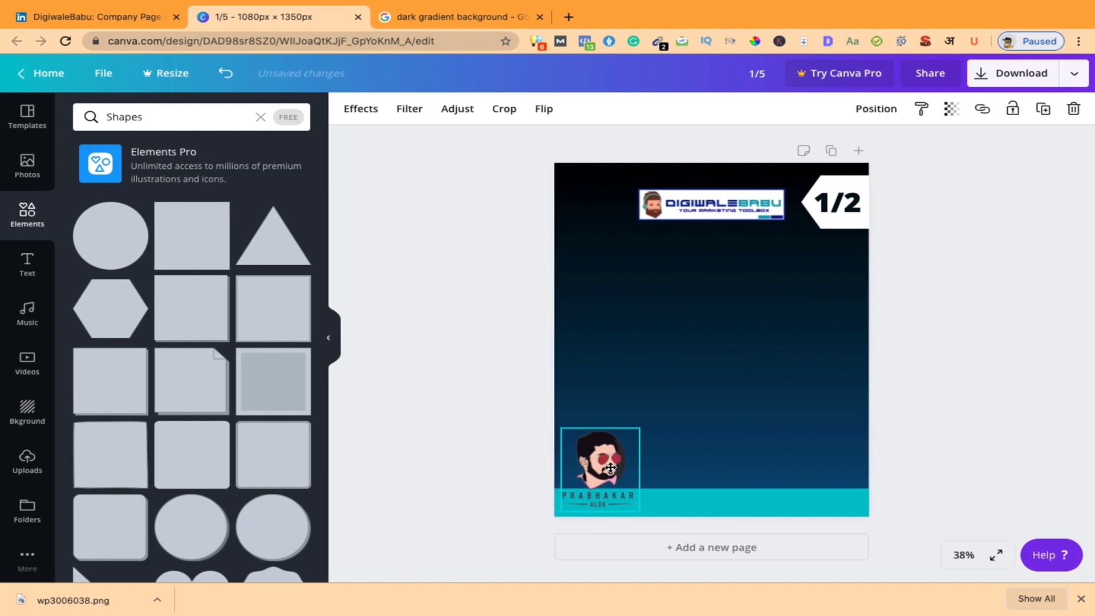
left_click(468, 404)
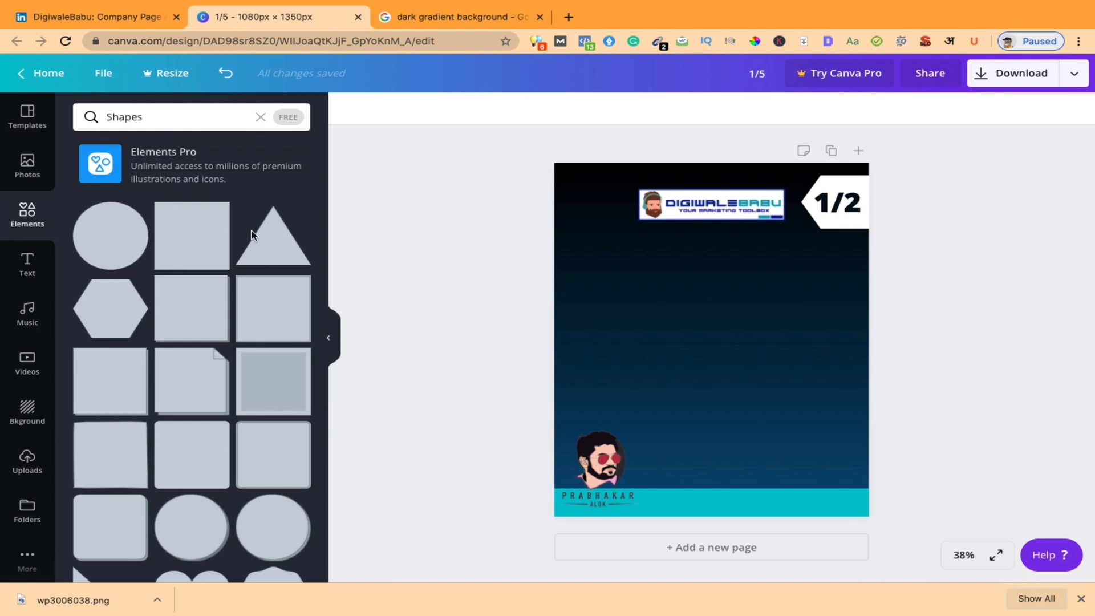
Check the reference post on LinkedIn, return to Canva, and search the elements for "arrow" with only free results
left_click(94, 16)
left_click(269, 19)
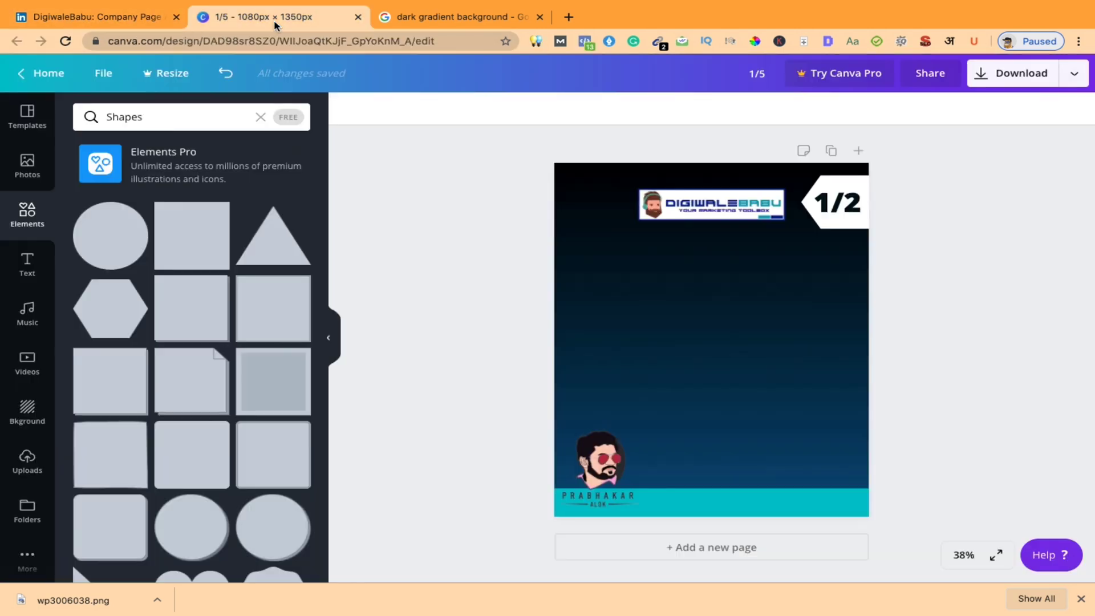
left_click(205, 121)
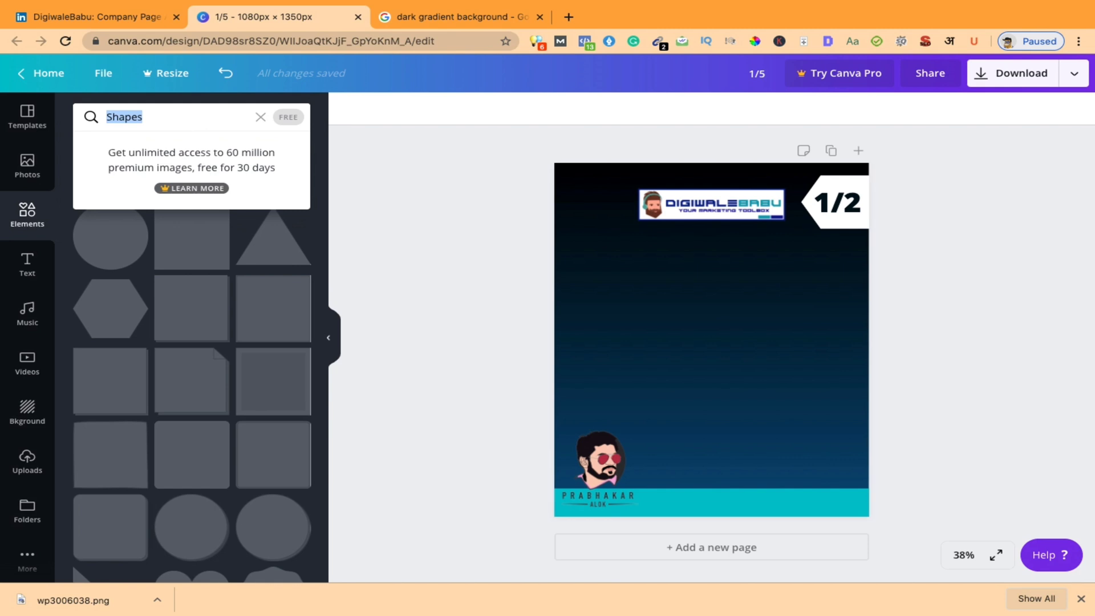
type("arrow")
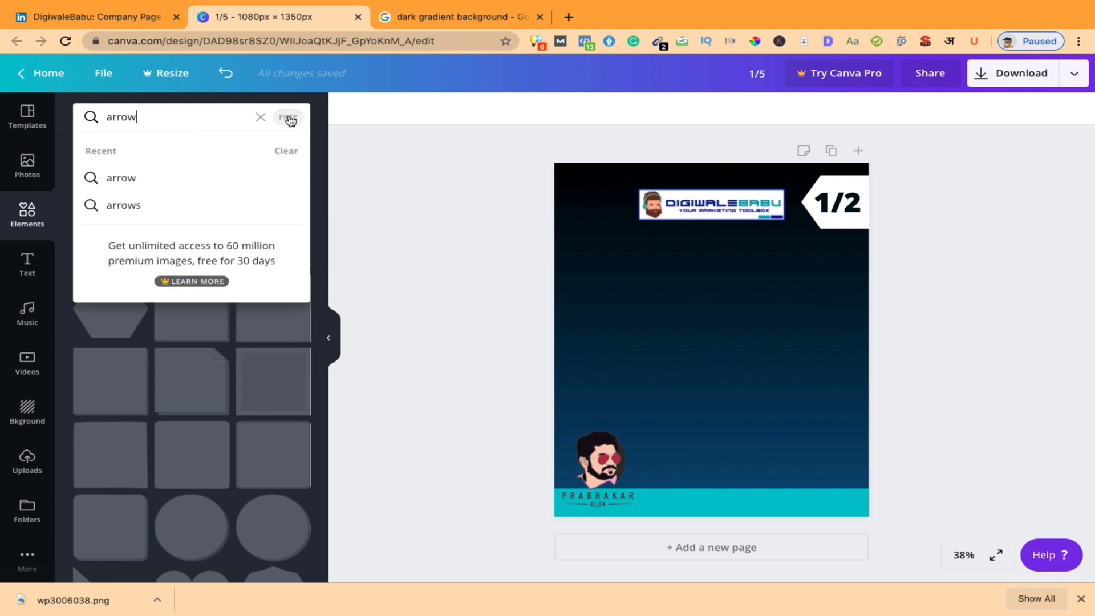
left_click(289, 118)
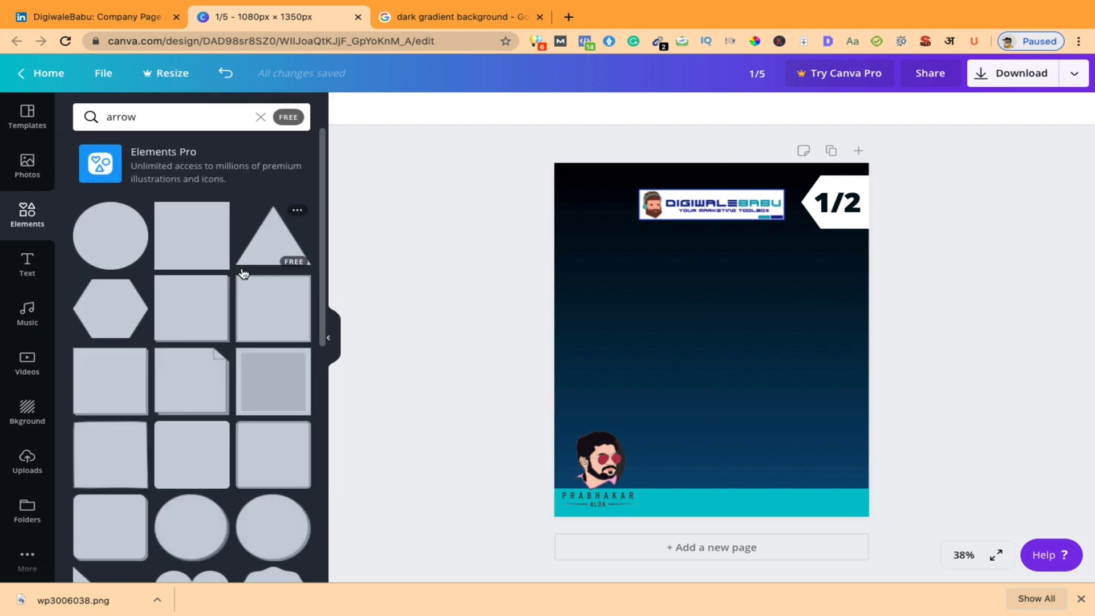
scroll(243, 274, "down", 10)
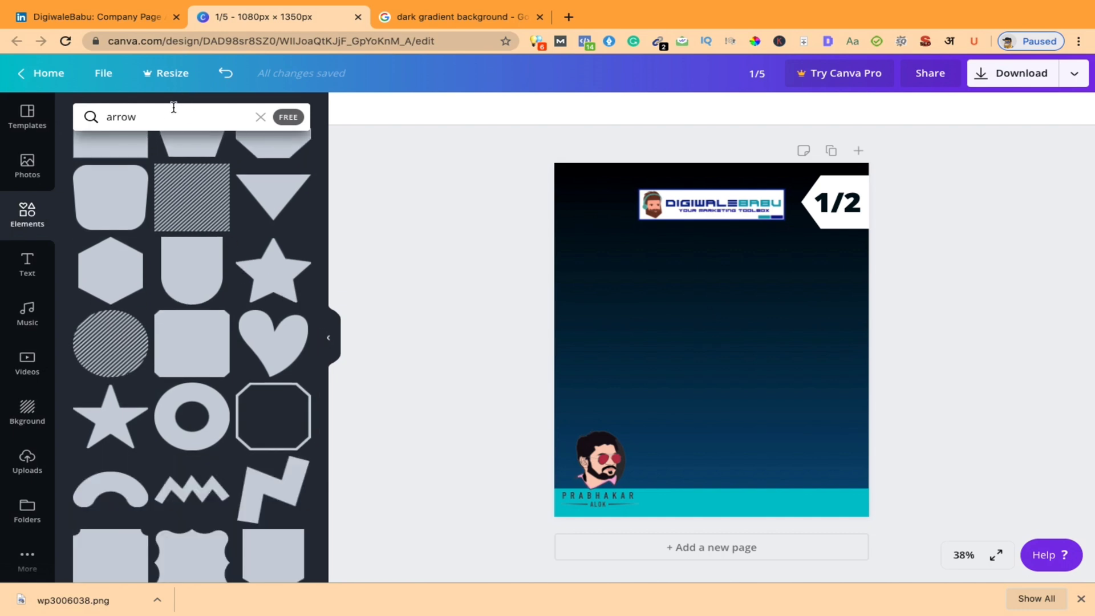
left_click(174, 108)
key("Return")
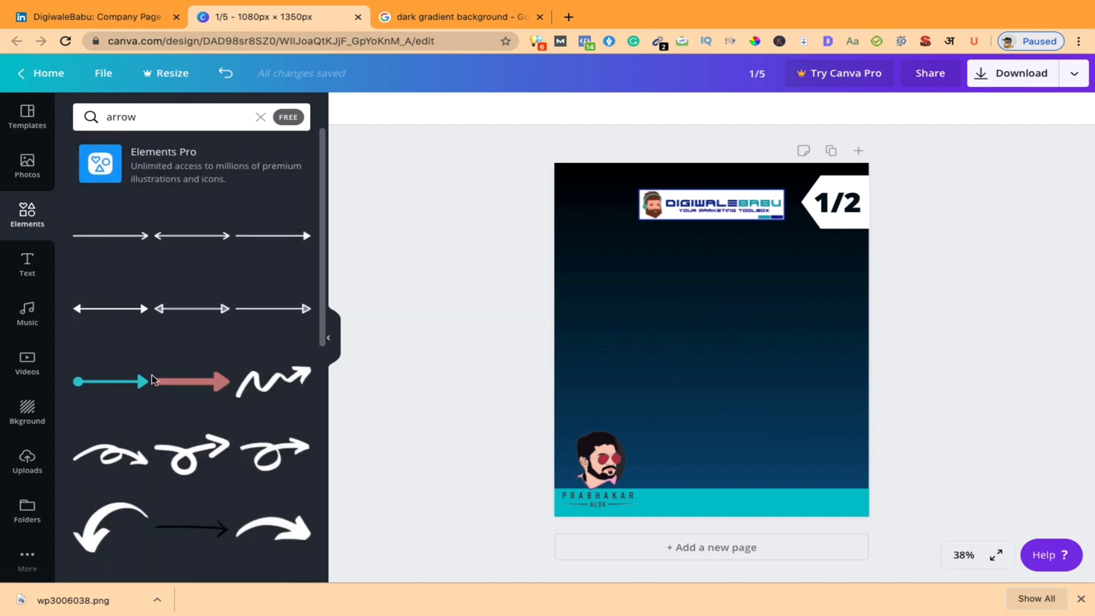
Add the thick curved white arrow to the page and rotate it so that it points right
scroll(152, 380, "down", 3)
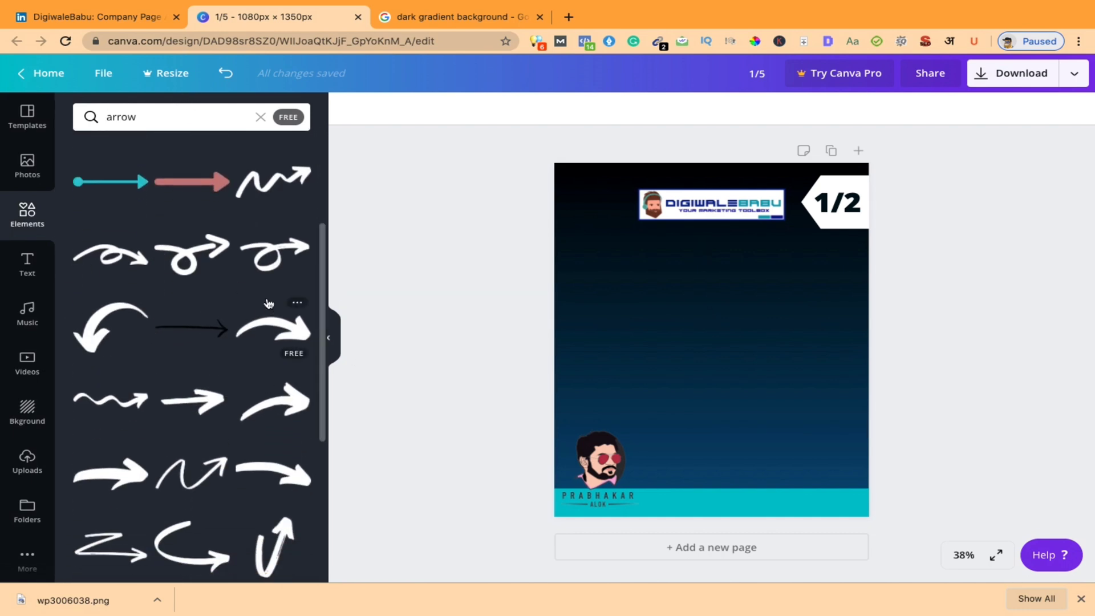
scroll(207, 260, "down", 5)
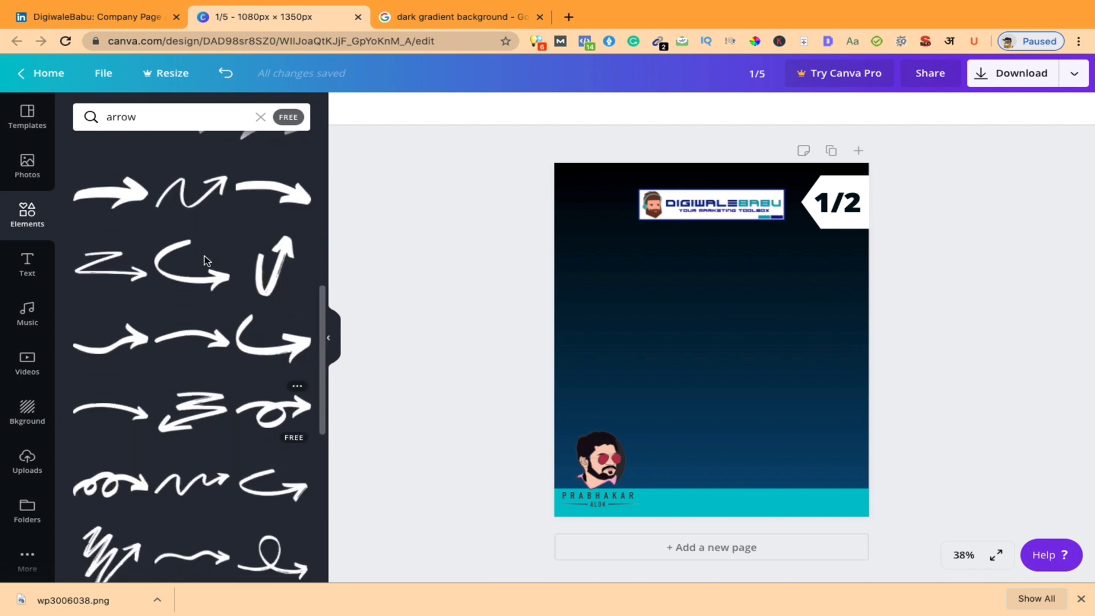
scroll(206, 261, "up", 3)
left_click(109, 221)
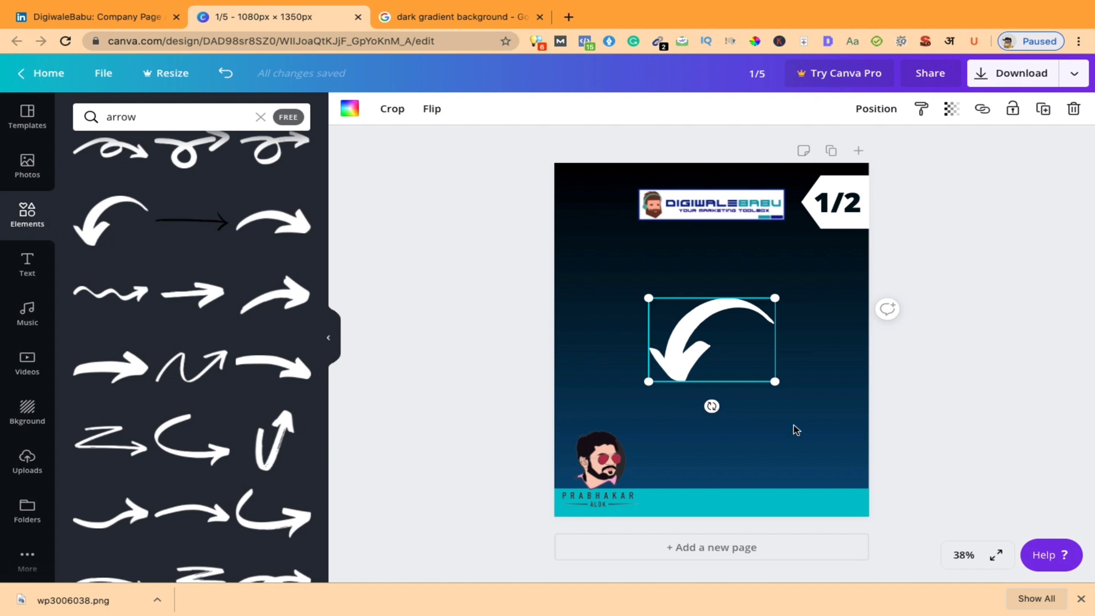
left_click_drag(712, 406, 944, 154)
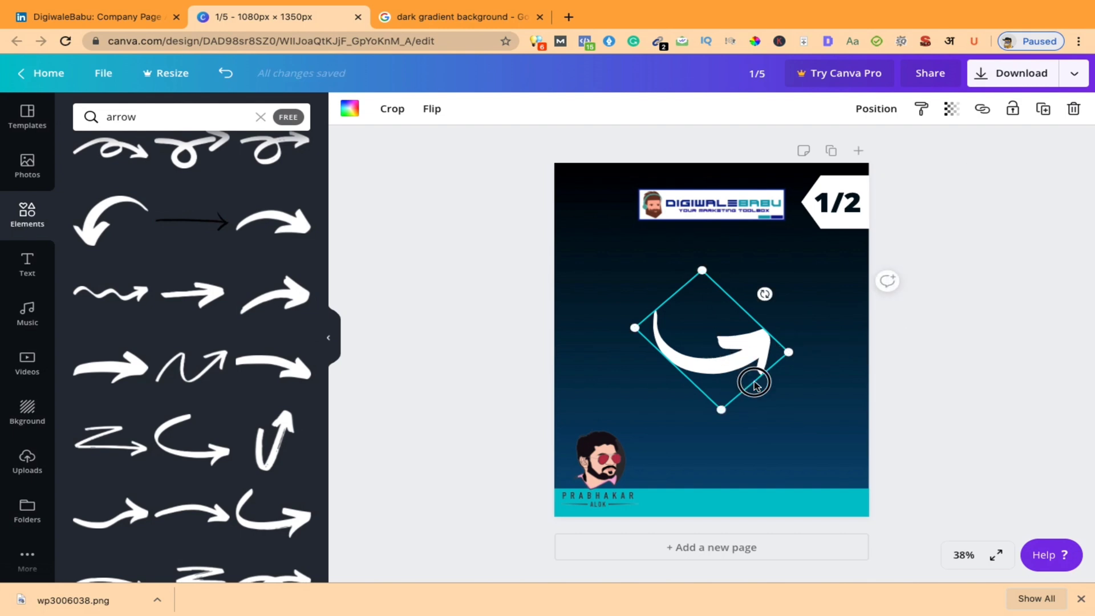
Move the curved arrow to the page's lower right corner and shrink it so it slightly overlaps the footer strip
left_click_drag(755, 379, 797, 472)
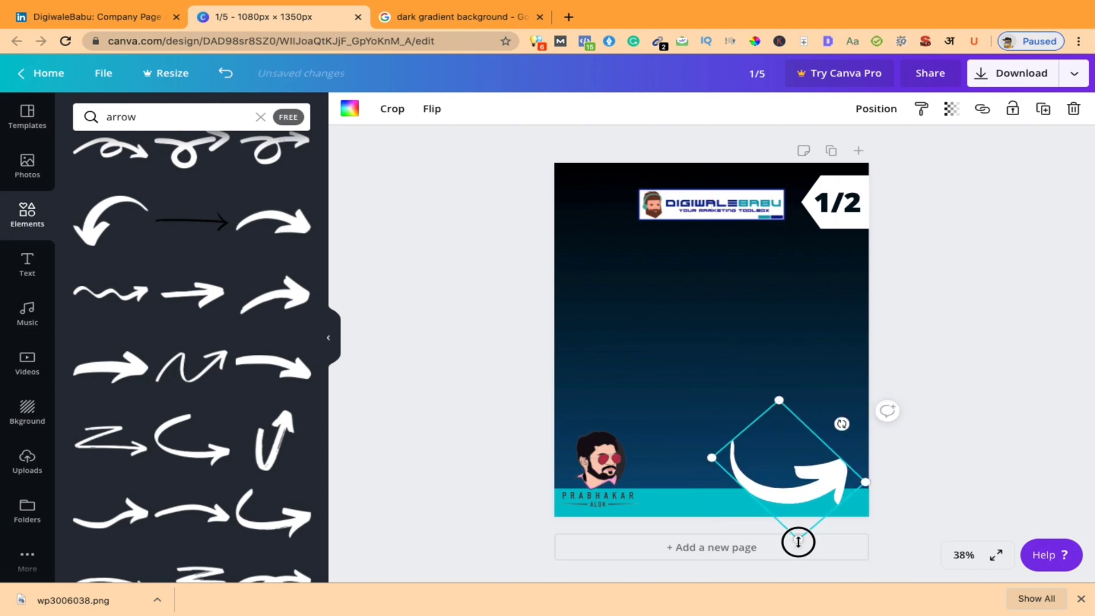
left_click_drag(798, 539, 791, 490)
left_click(930, 479)
left_click(813, 456)
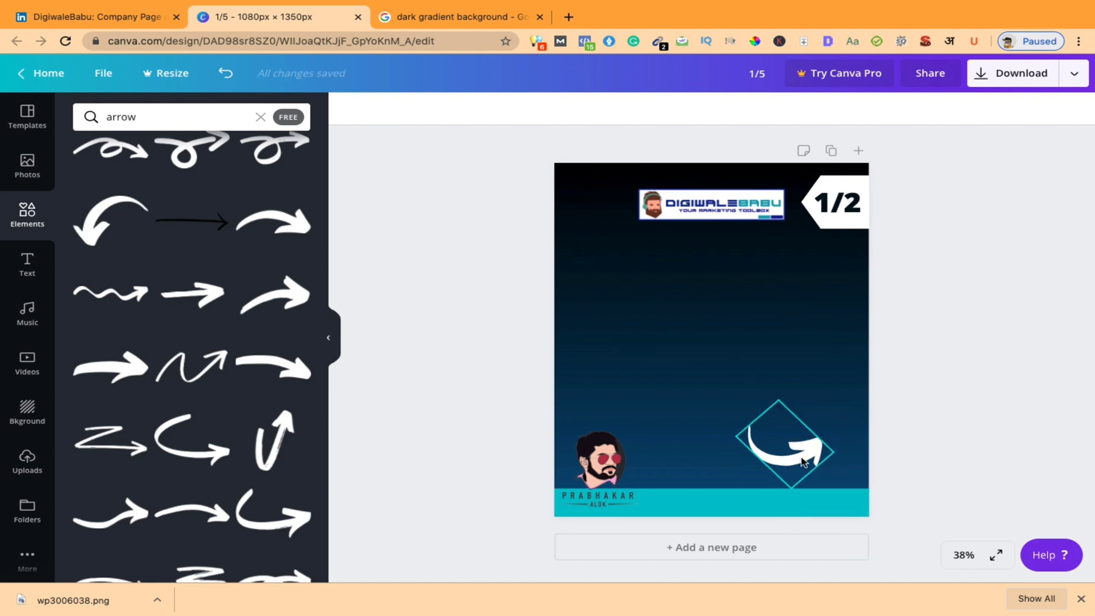
left_click_drag(841, 455, 814, 491)
left_click(955, 463)
left_click(932, 439)
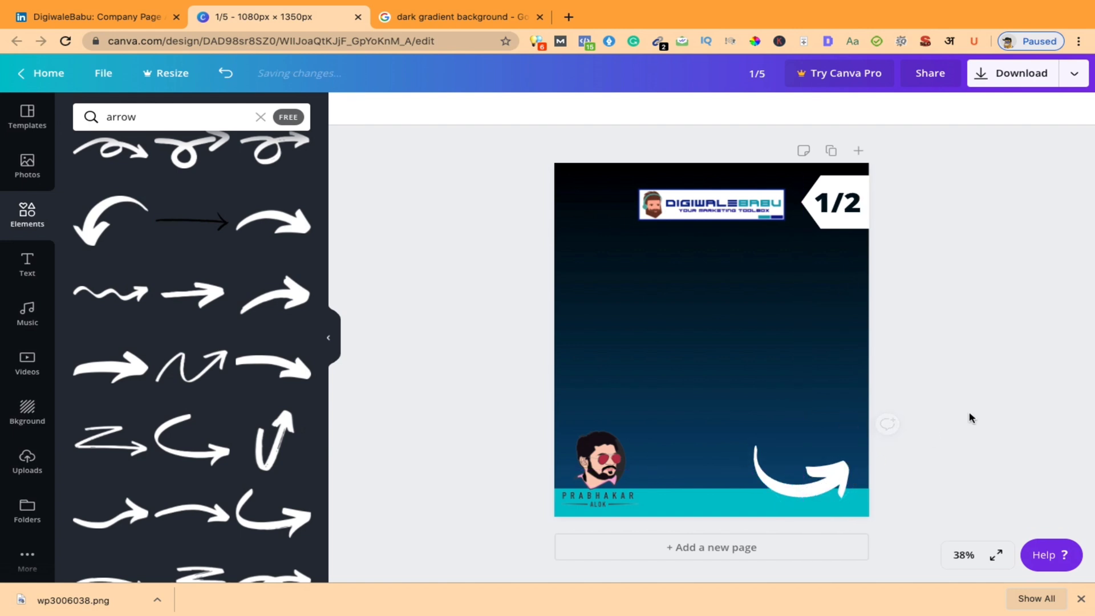
Add a heading reading "Swipe" and set its font to Anton
left_click(32, 273)
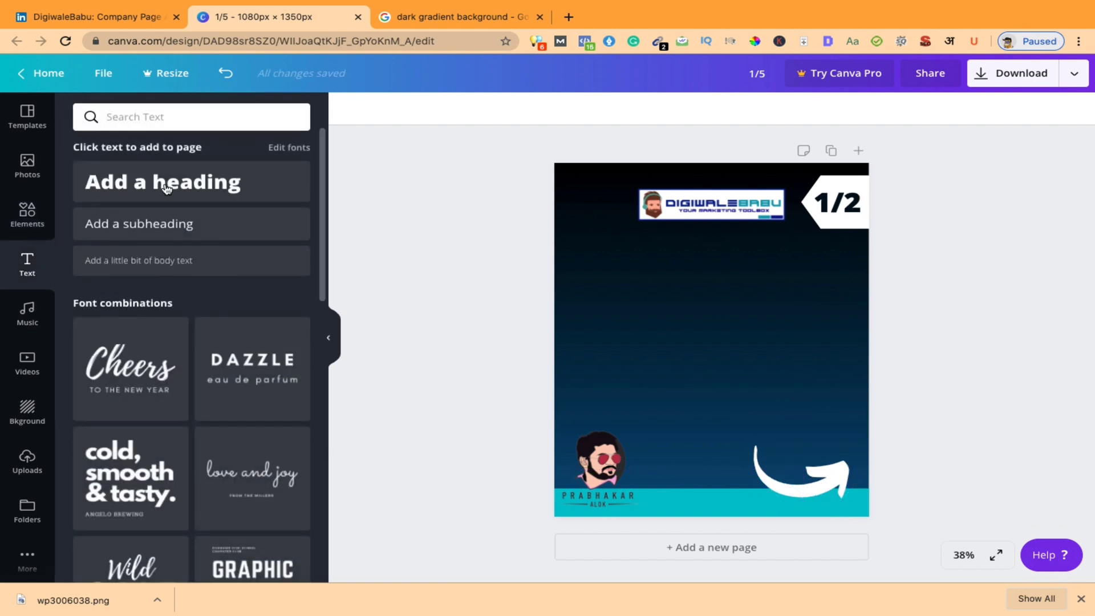
left_click(191, 182)
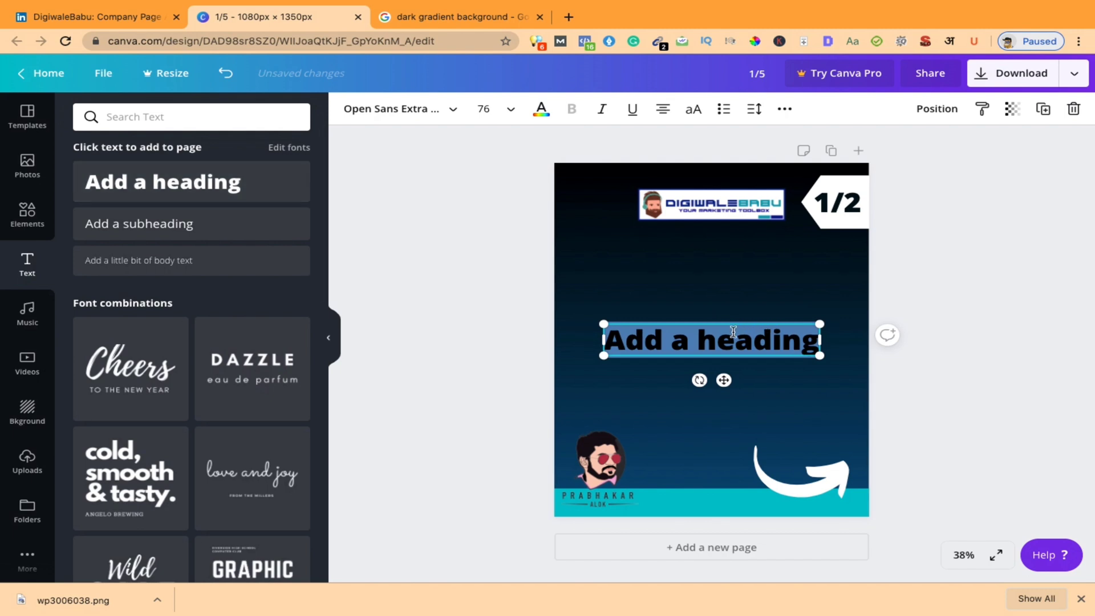
type("Swipe")
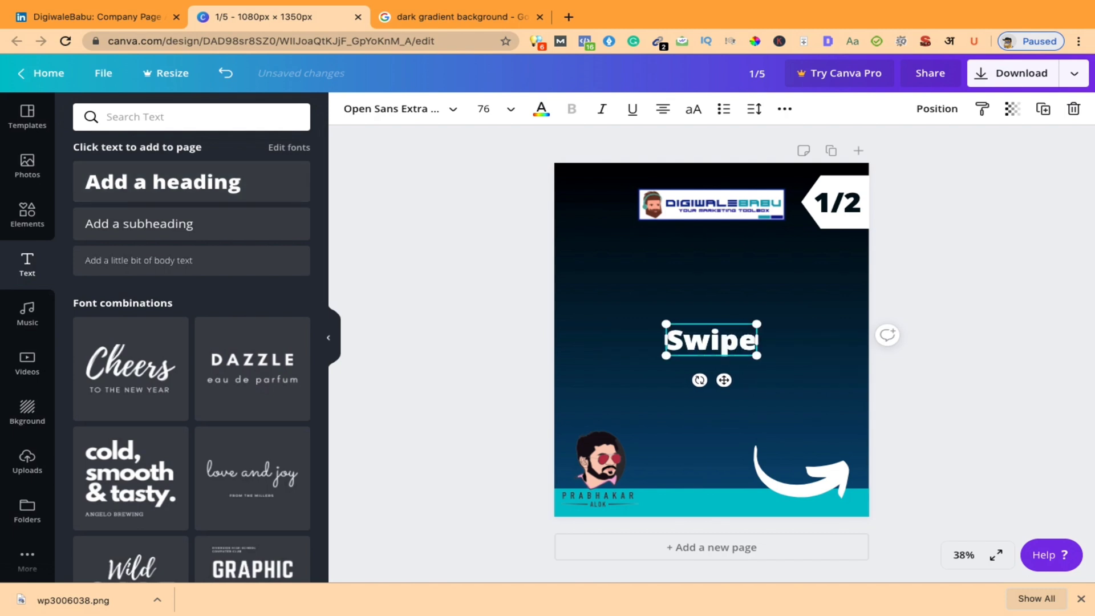
left_click(447, 111)
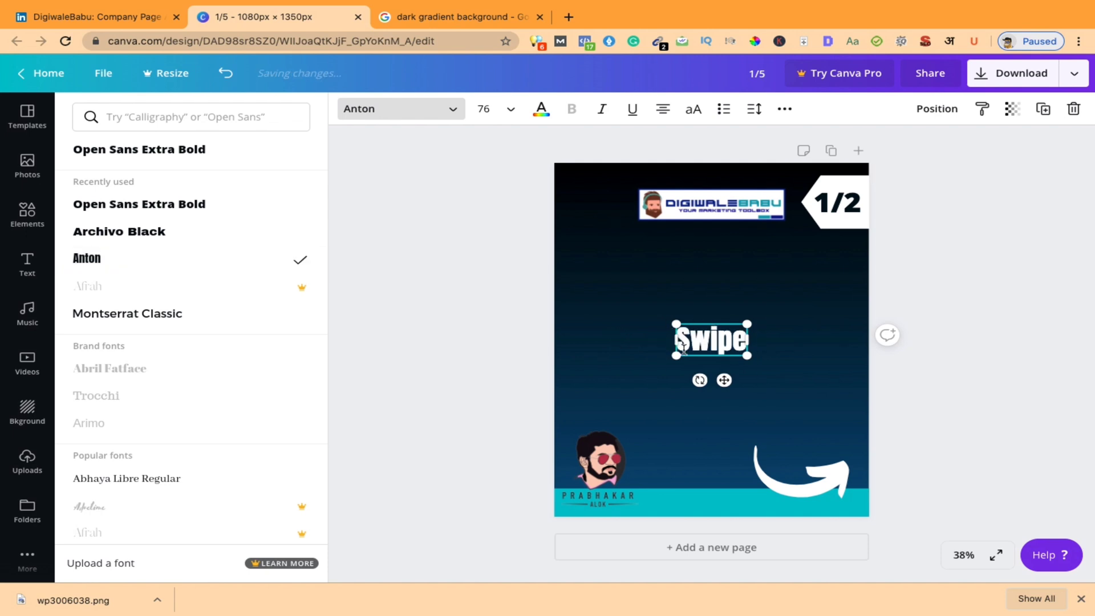
left_click(526, 354)
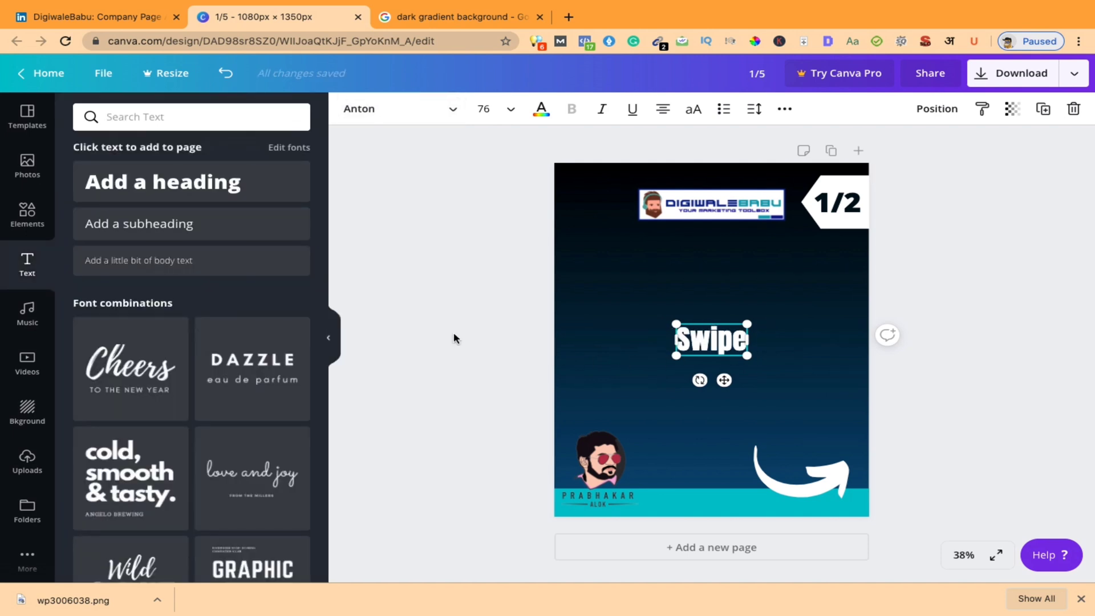
left_click(454, 332)
Move the "Swipe" text into the curve of the arrow near the page's lower right corner
left_click(712, 340)
left_click_drag(712, 340, 790, 451)
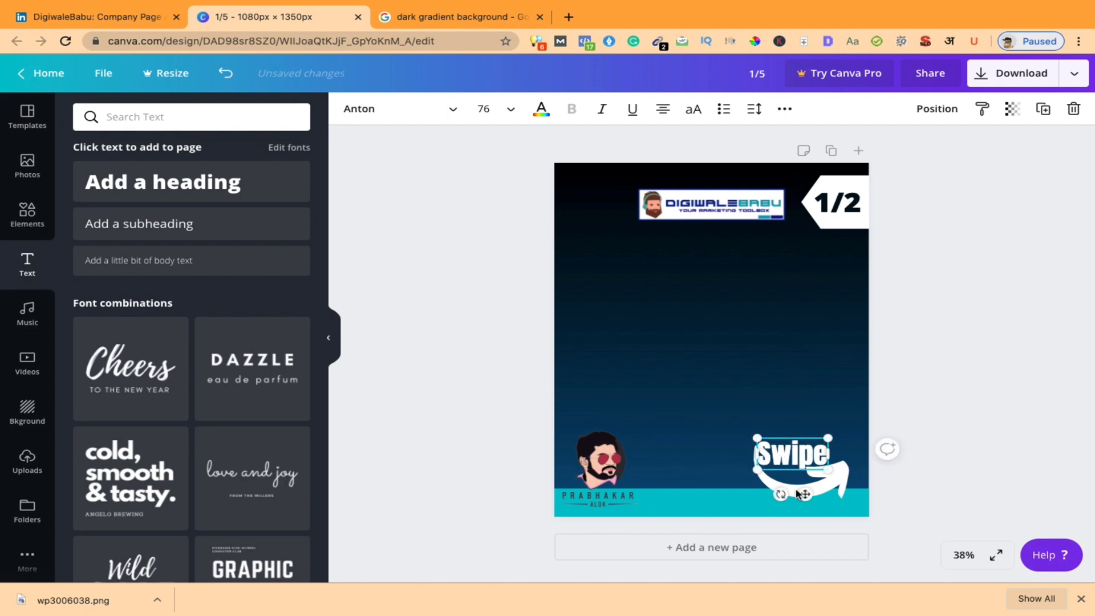
left_click(853, 490)
left_click(989, 392)
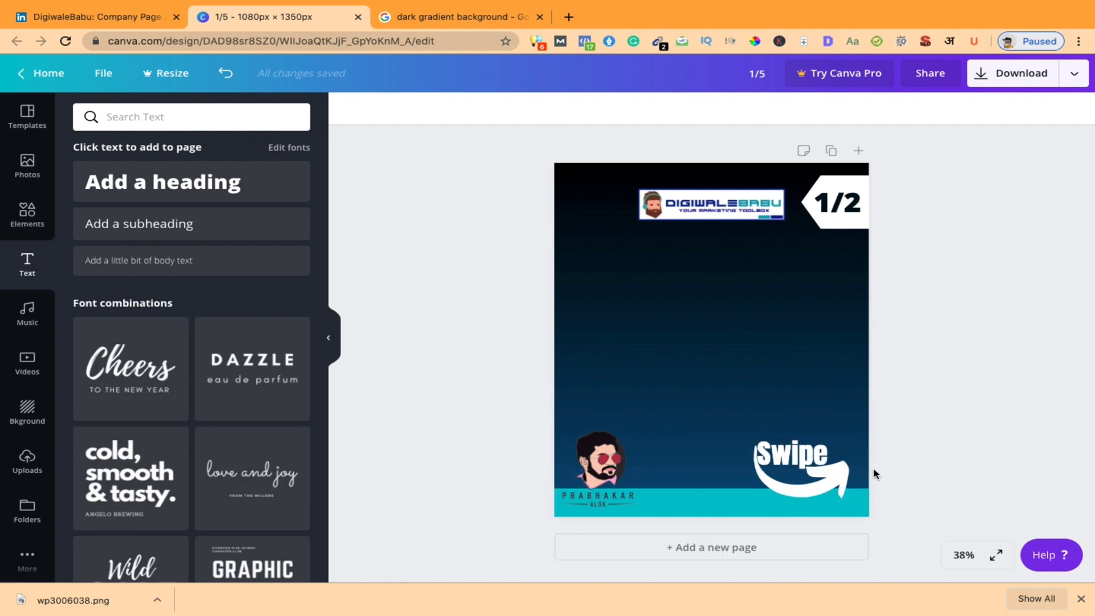
Enlarge the curved arrow and adjust its position so that it wraps around the "Swipe" text
left_click(840, 484)
left_click_drag(738, 460, 711, 455)
left_click_drag(825, 501, 830, 501)
left_click(967, 421)
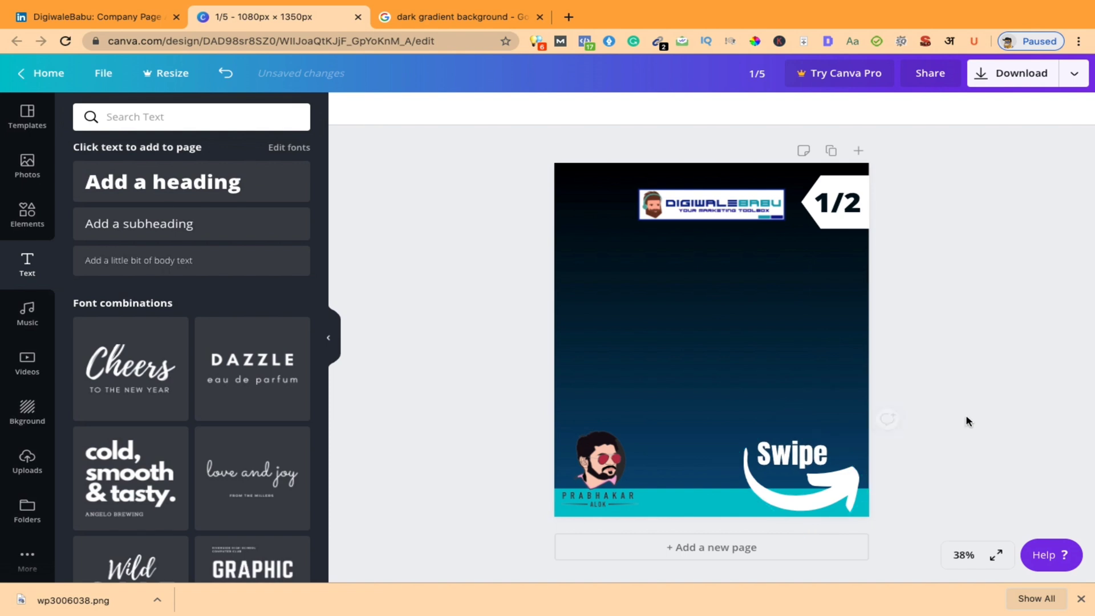
left_click(849, 496)
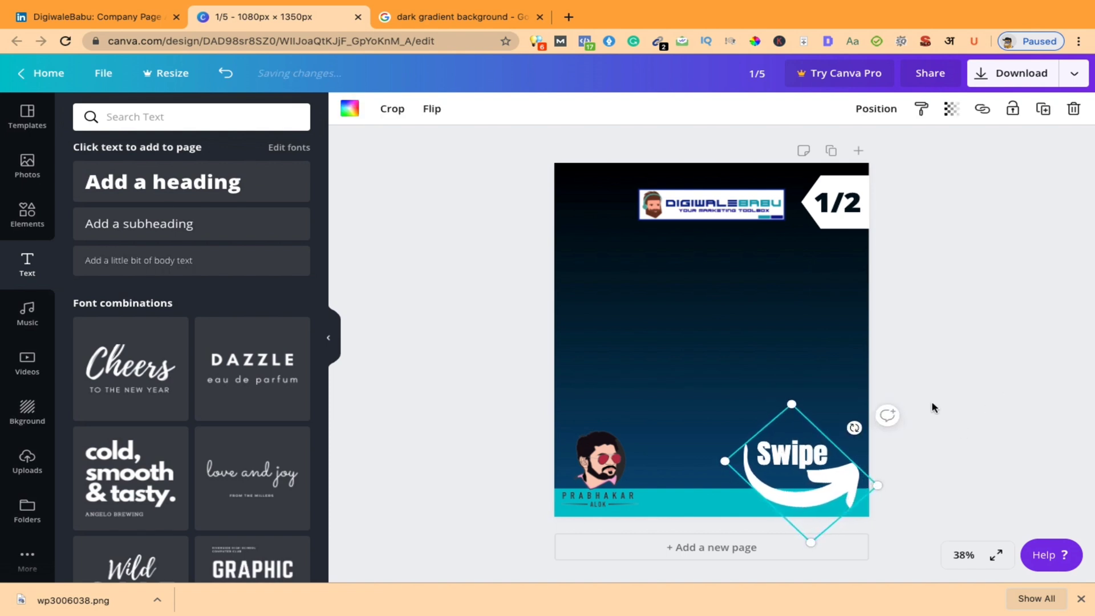
Nudge the "Swipe" text within the arrow's curve and set its font size to 56
left_click(790, 455)
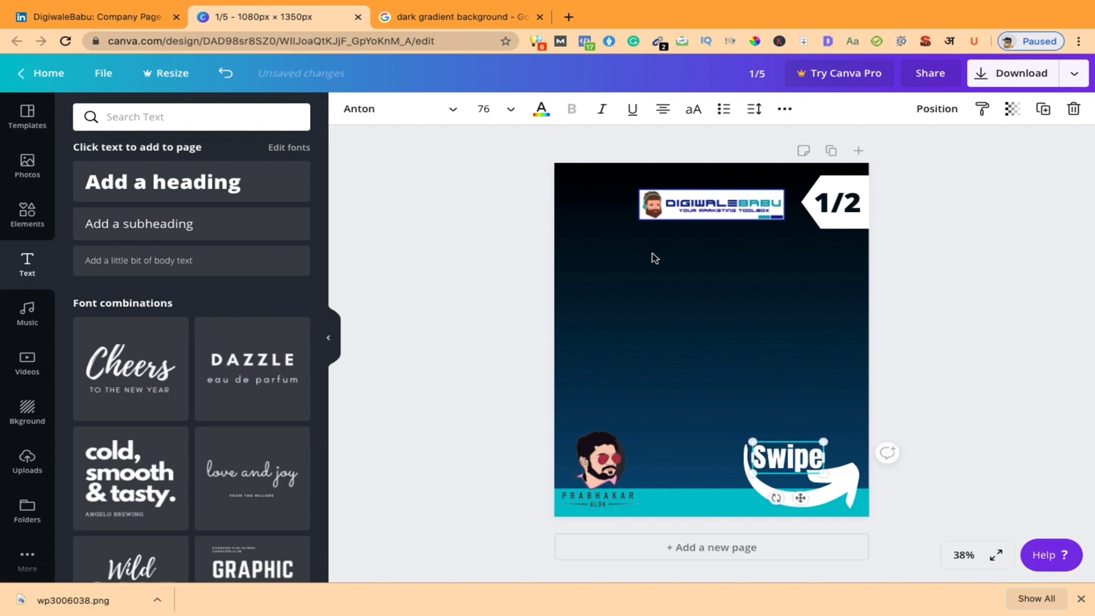
left_click(511, 111)
scroll(502, 242, "down", 5)
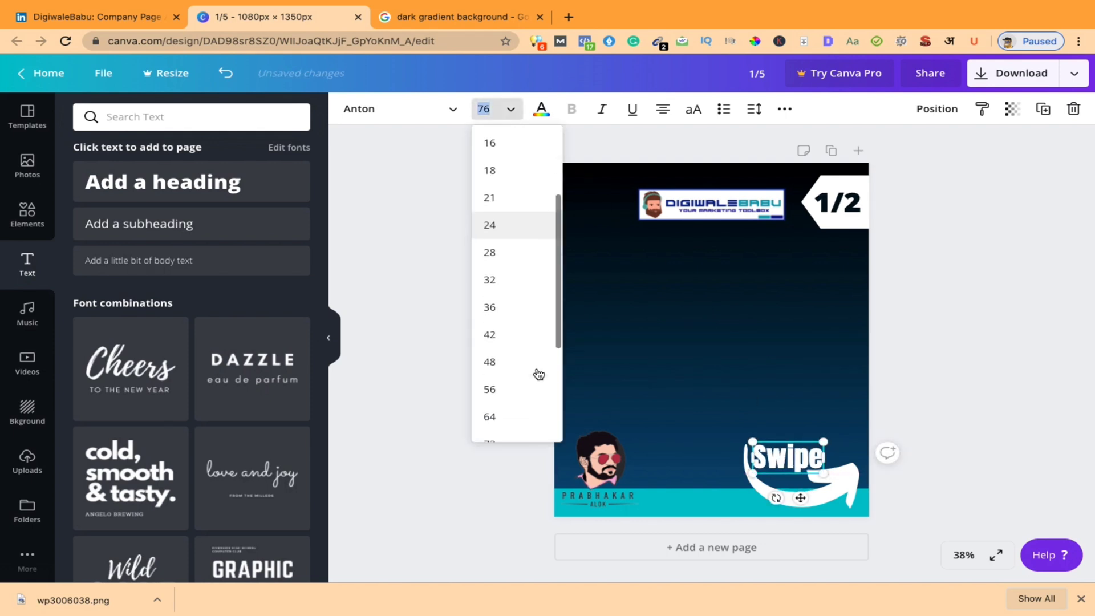
left_click(505, 249)
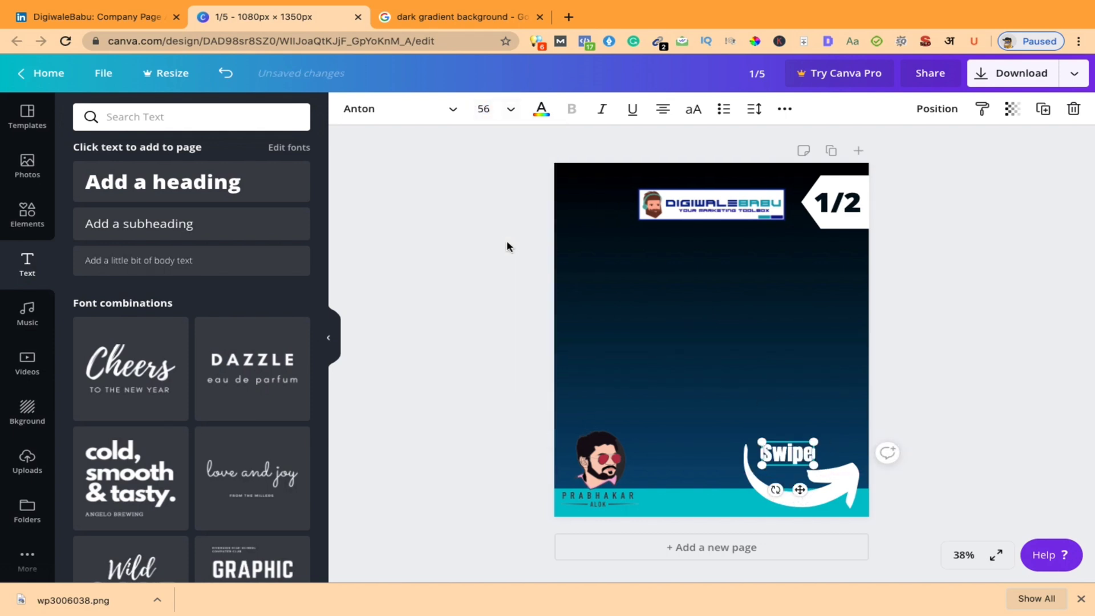
left_click(1069, 376)
Shift the "Swipe" text slightly left and down within the curve of the arrow
right_click(785, 460)
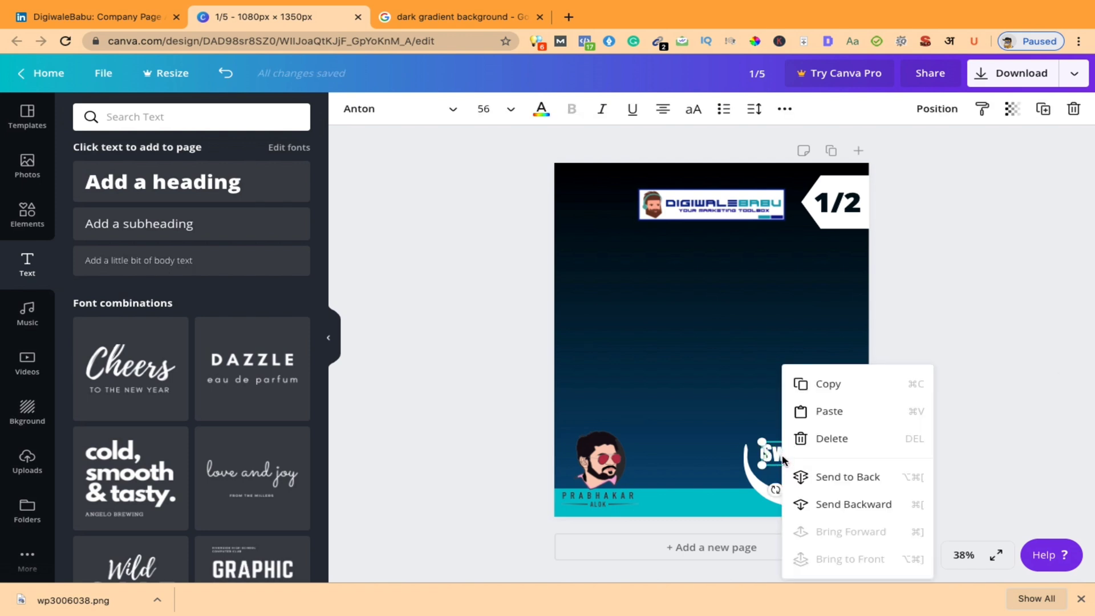
left_click(920, 300)
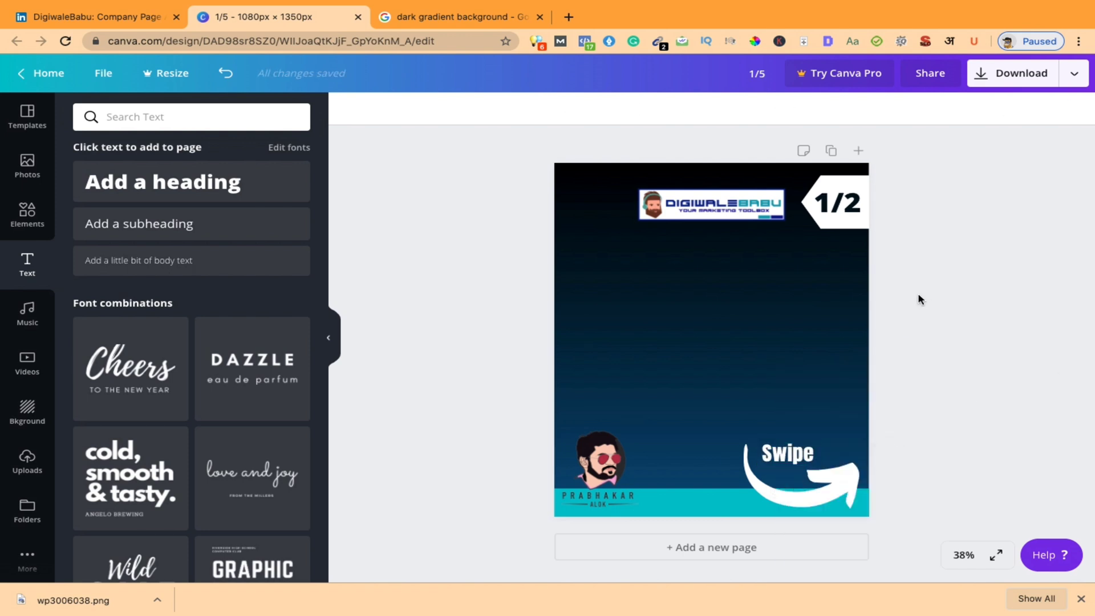
left_click(781, 451)
left_click_drag(785, 454, 779, 456)
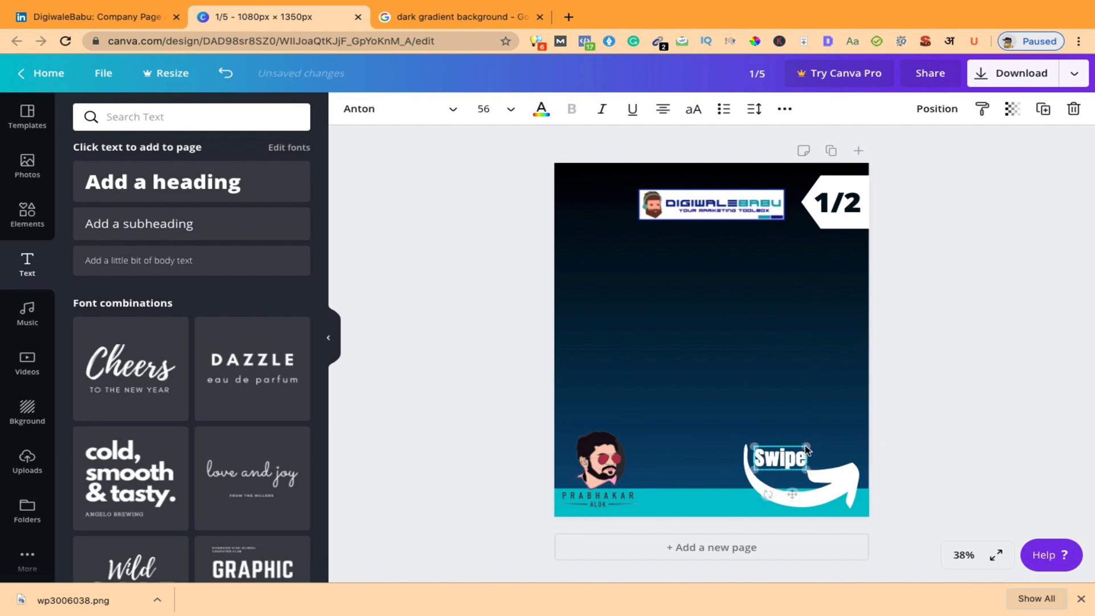
left_click(971, 406)
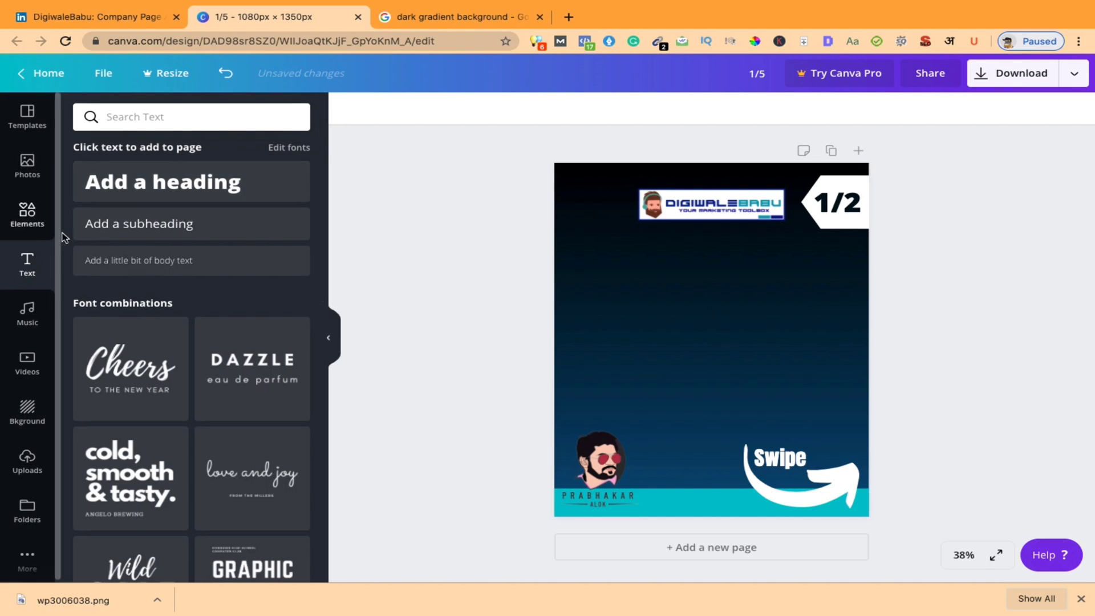
left_click(158, 183)
type("ww")
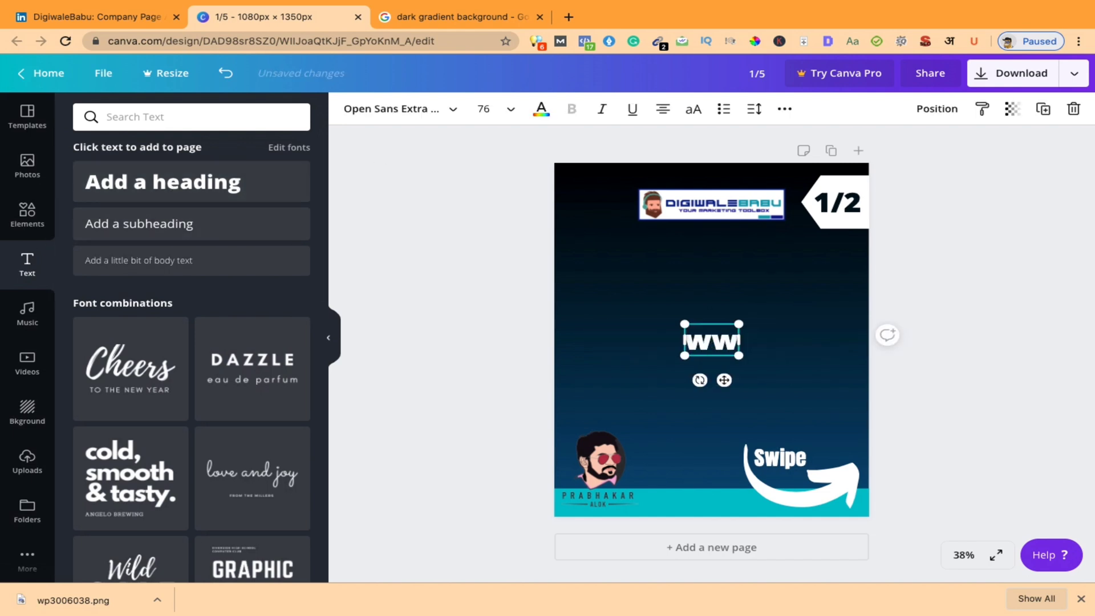
type("w.ddigi")
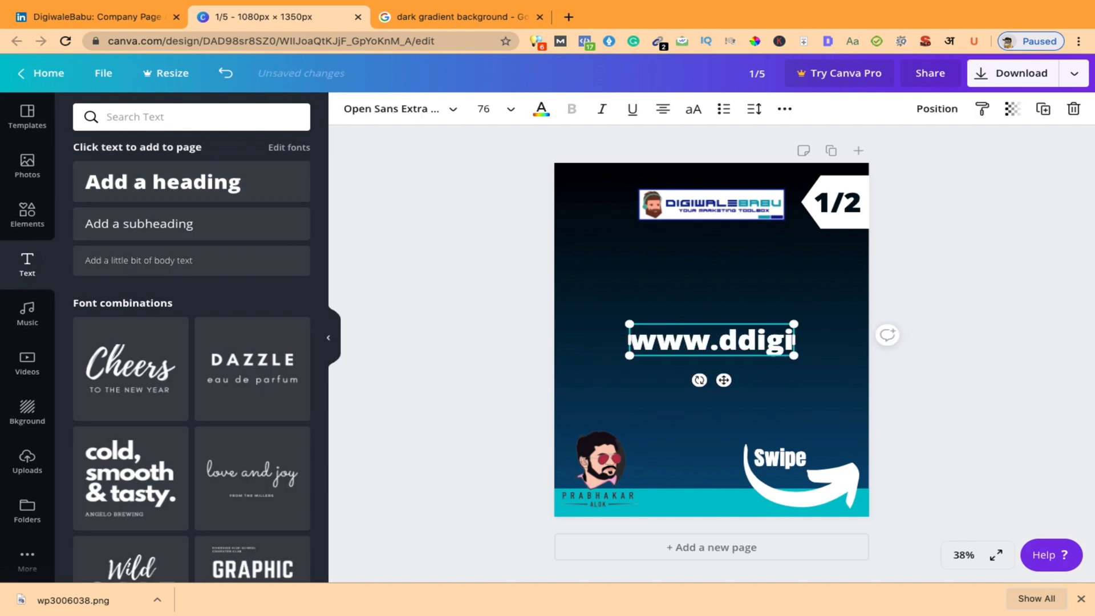
type("walebabu")
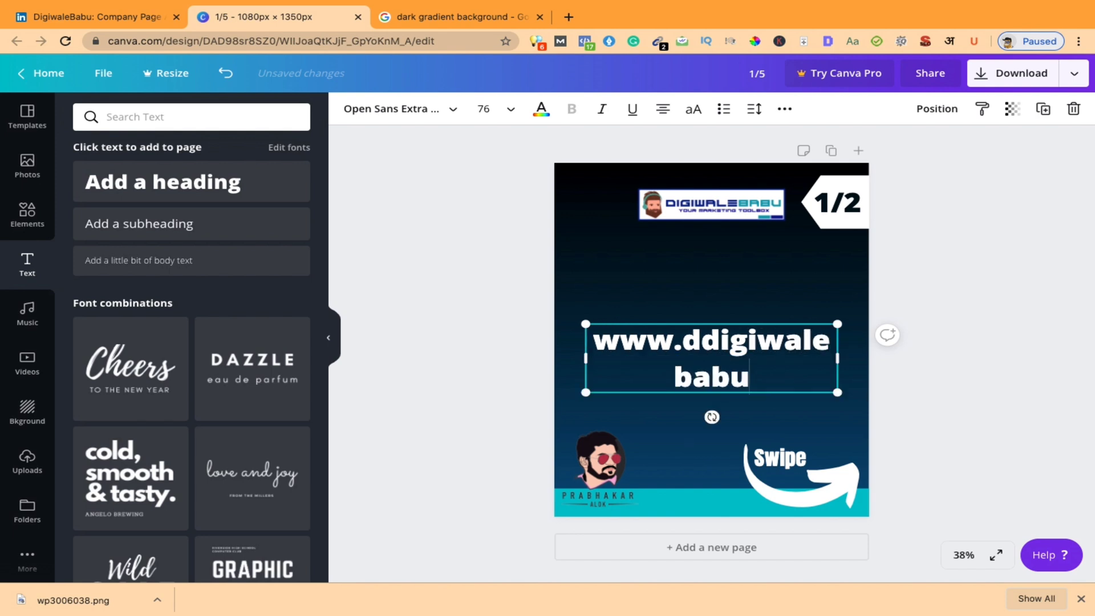
type(".com")
Set the web address heading's font to Anton and its size to 48
left_click(496, 111)
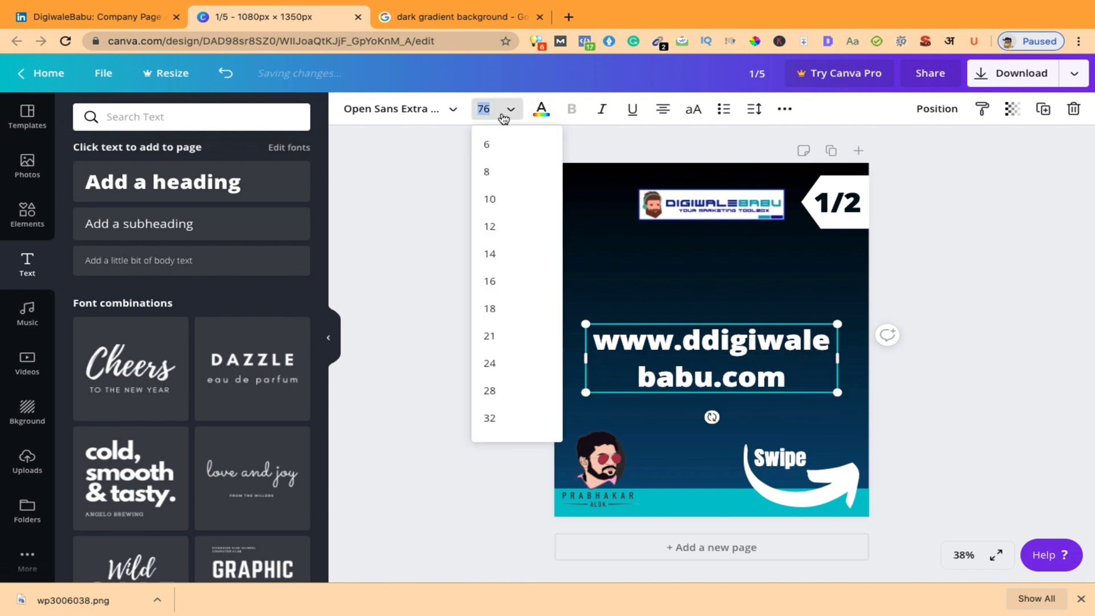
left_click(419, 112)
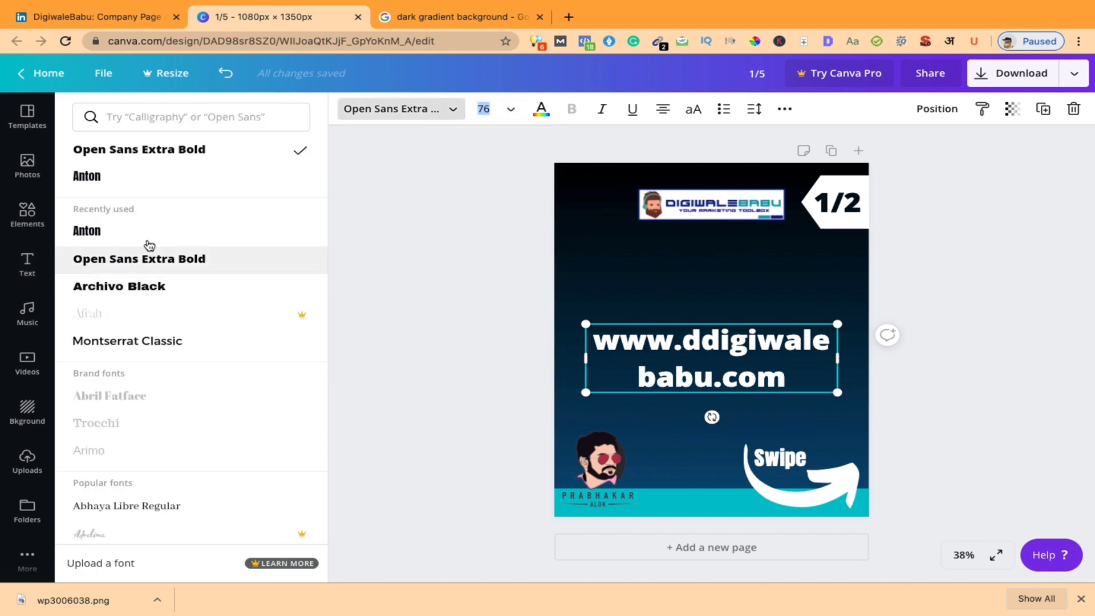
left_click(85, 231)
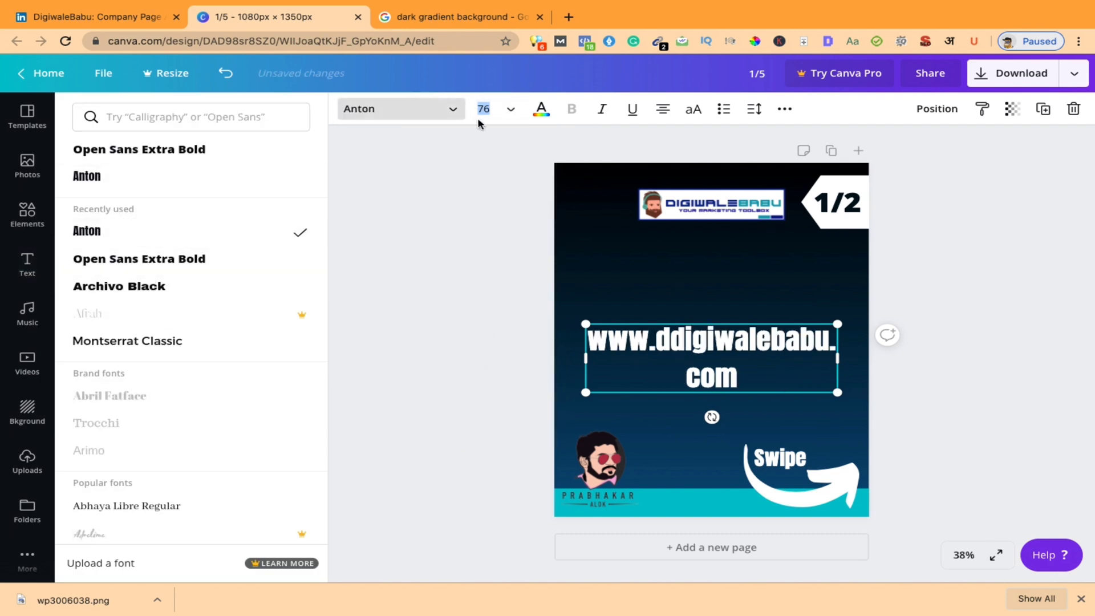
left_click(514, 110)
scroll(511, 342, "down", 2)
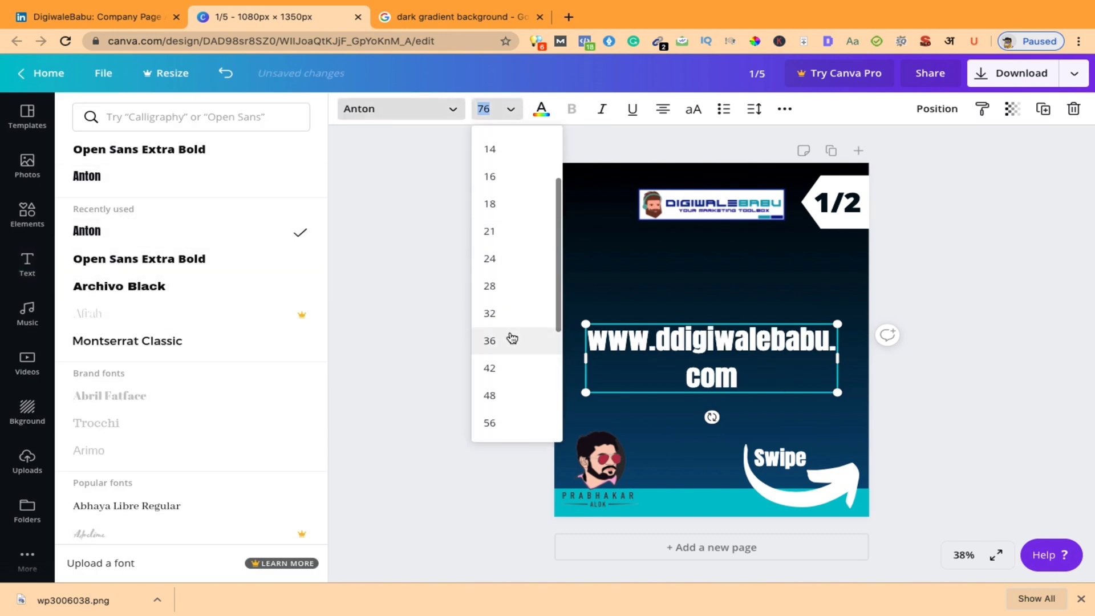
left_click(499, 394)
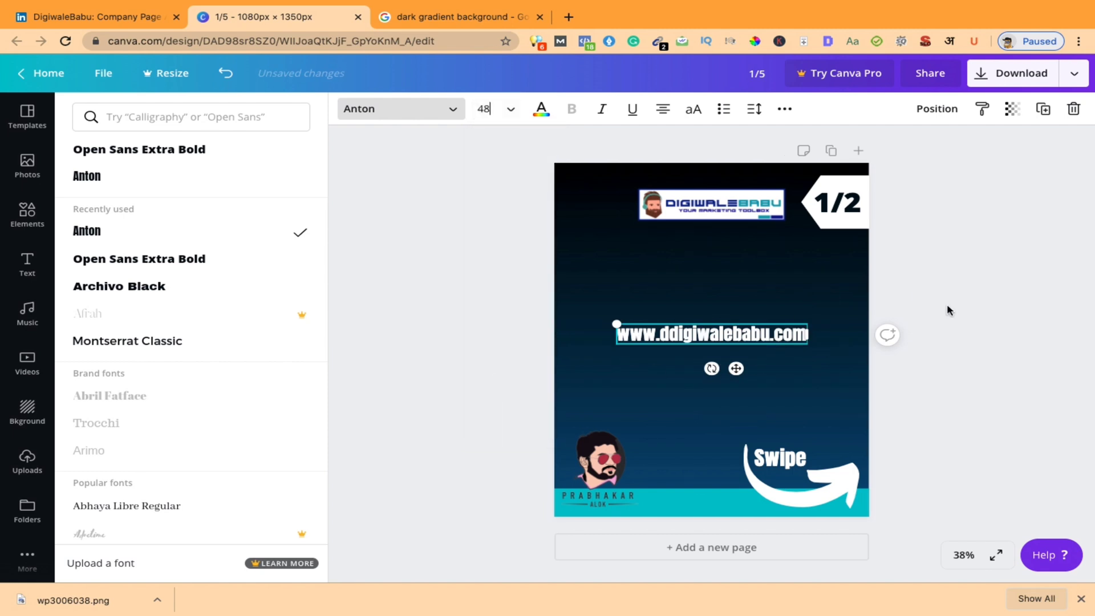
left_click(671, 337)
key("BackSpace")
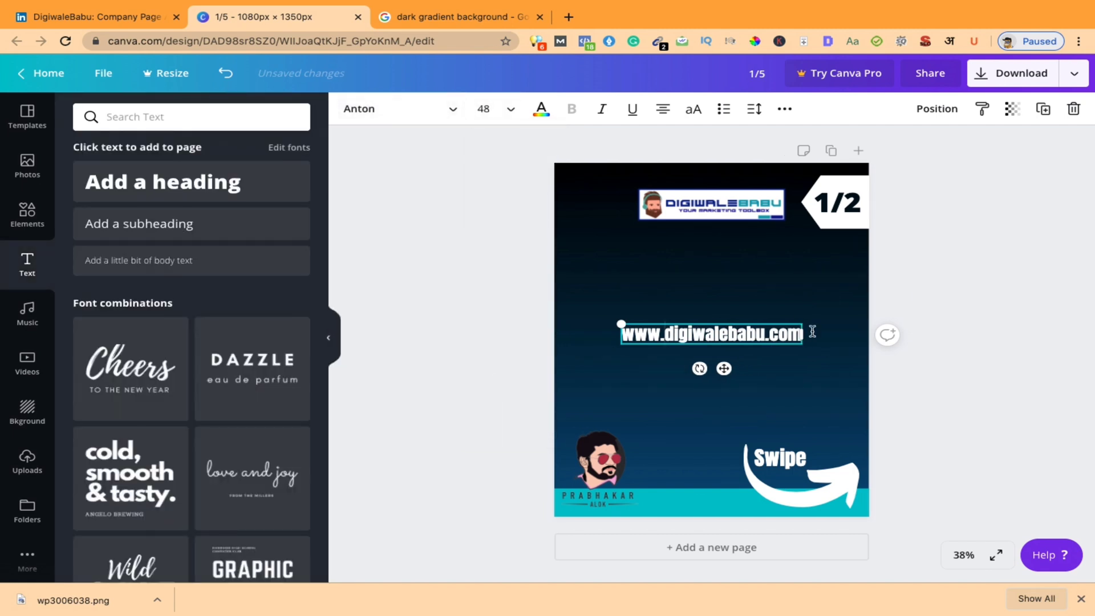
left_click(1063, 350)
left_click(712, 334)
left_click_drag(711, 334, 741, 502)
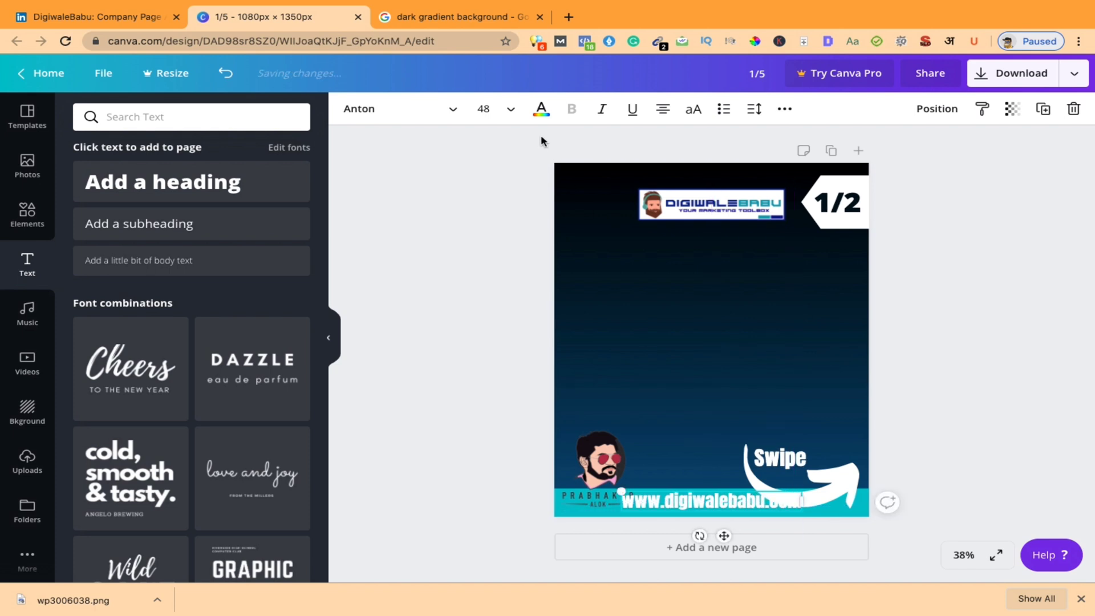
Set the web address's font size to 24 and lower it slightly within the footer strip
left_click(510, 109)
left_click(497, 148)
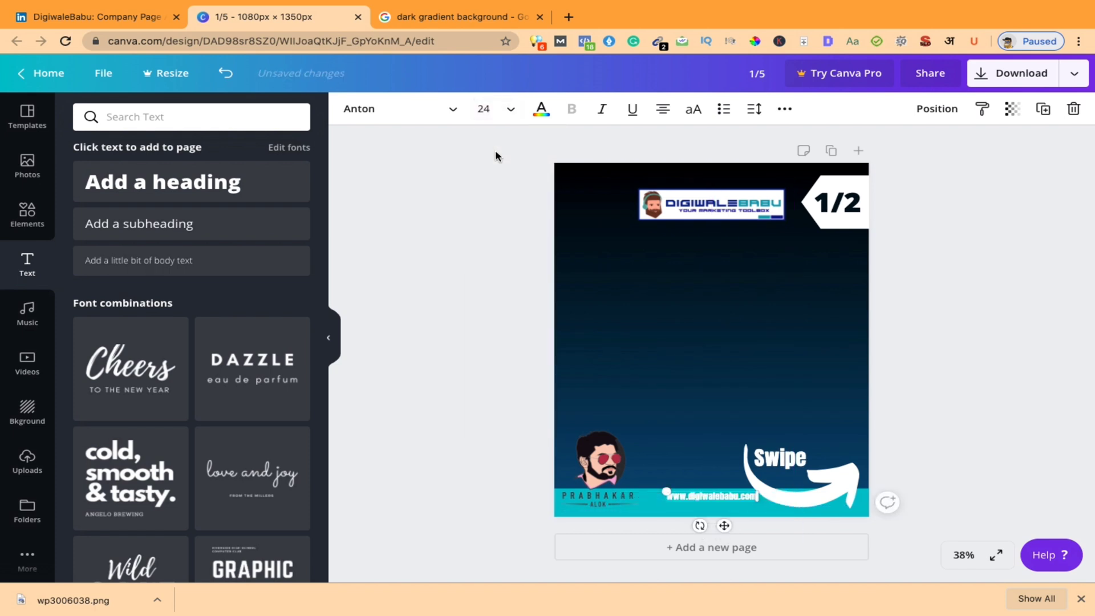
left_click(718, 500)
left_click_drag(717, 499, 717, 504)
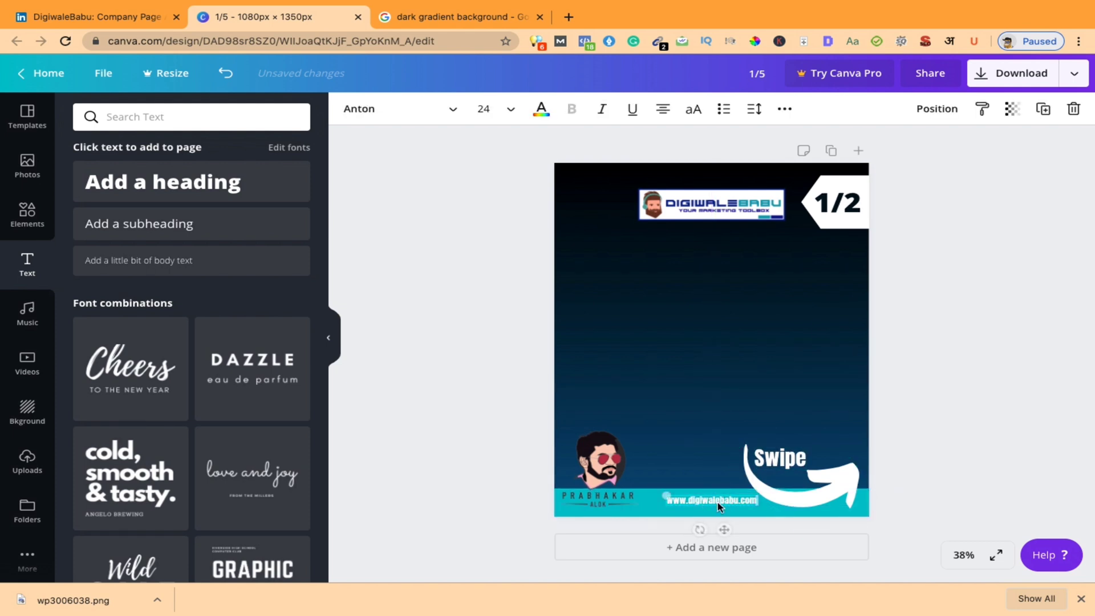
Set the web address's font size to 32 and shift it left, away from the arrow
left_click(503, 109)
left_click(498, 339)
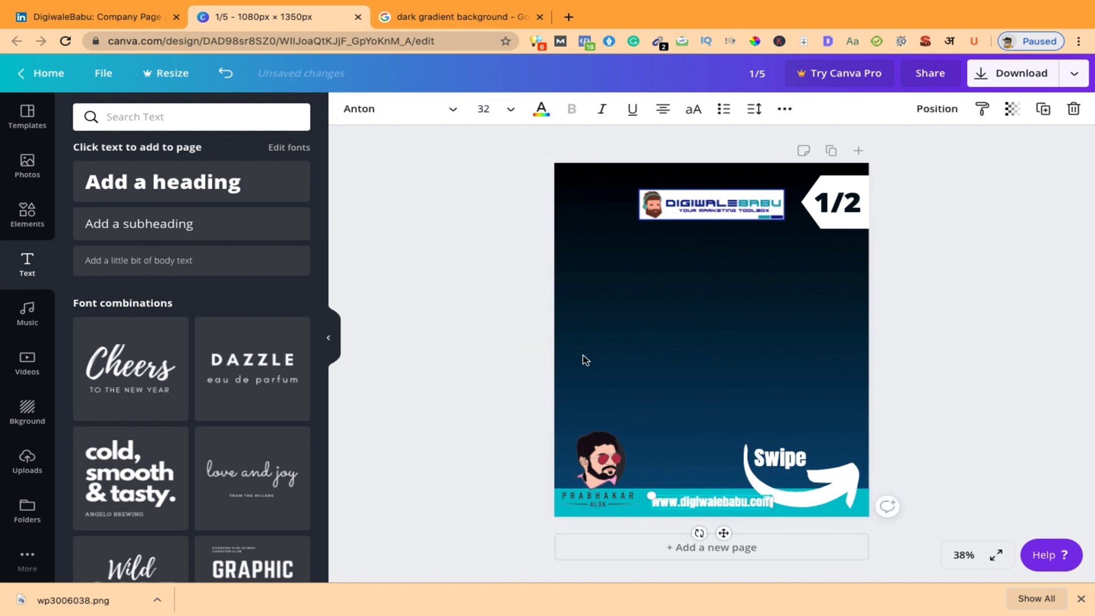
left_click(1019, 329)
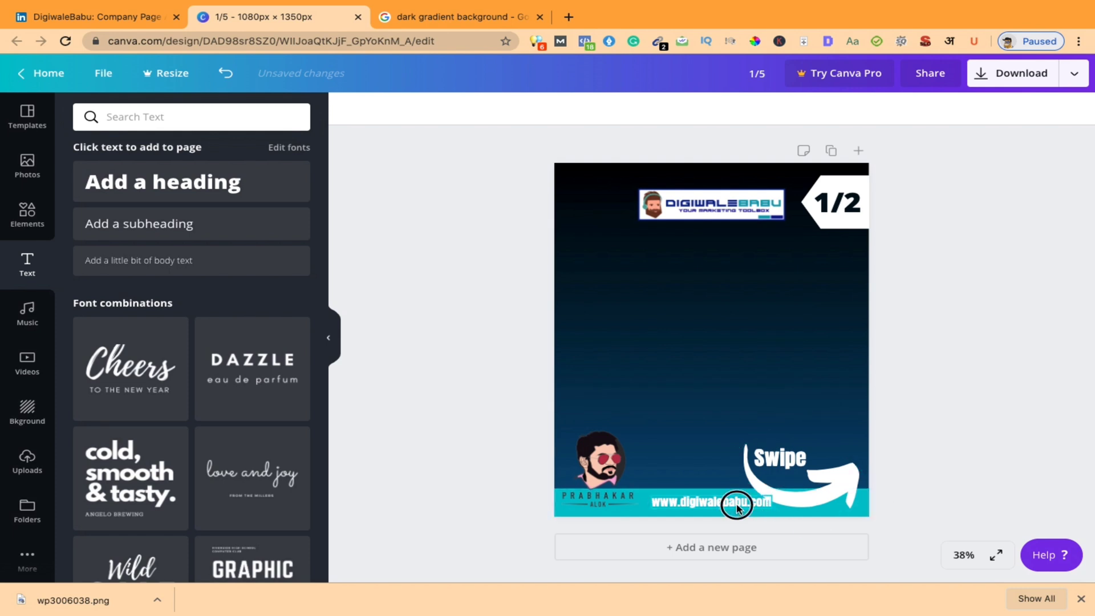
left_click_drag(736, 506, 724, 506)
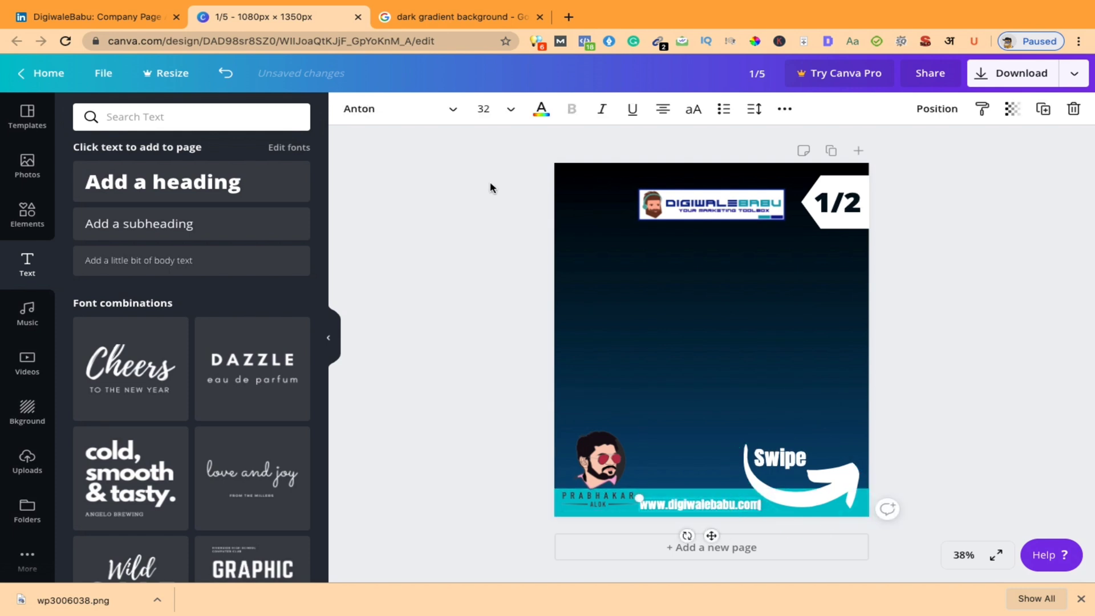
Change the web address's font to Open Sans Extra Bold and its size to 28
left_click(442, 107)
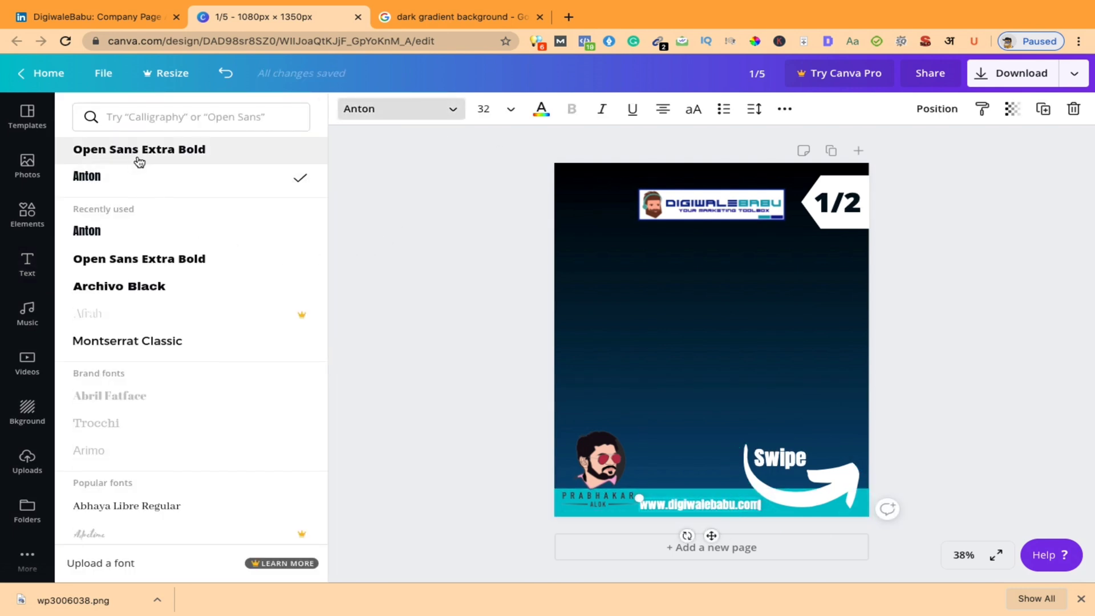
left_click(142, 158)
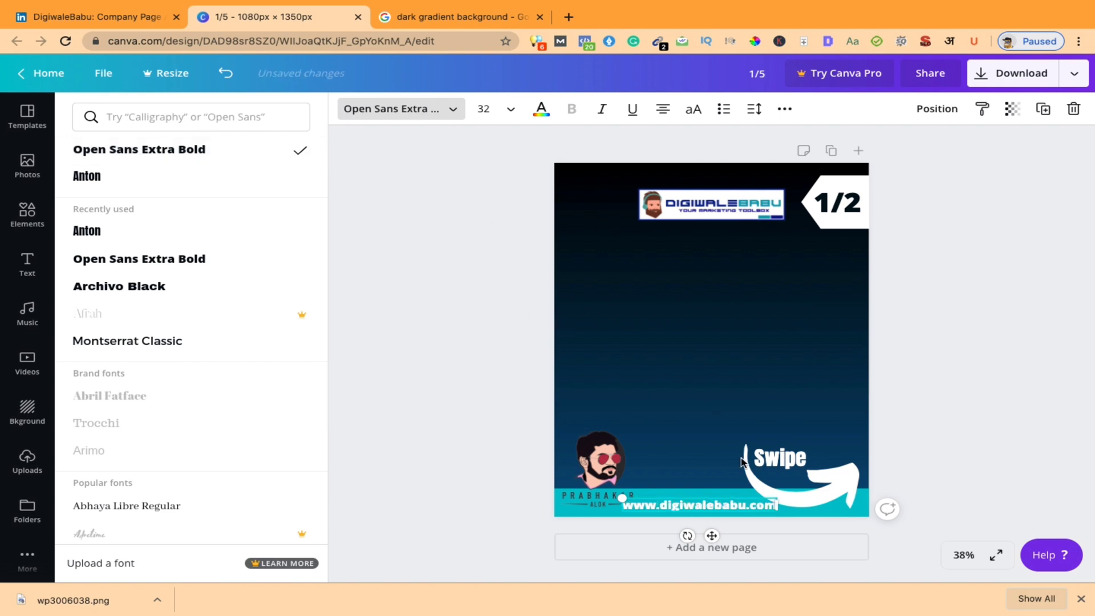
left_click(516, 113)
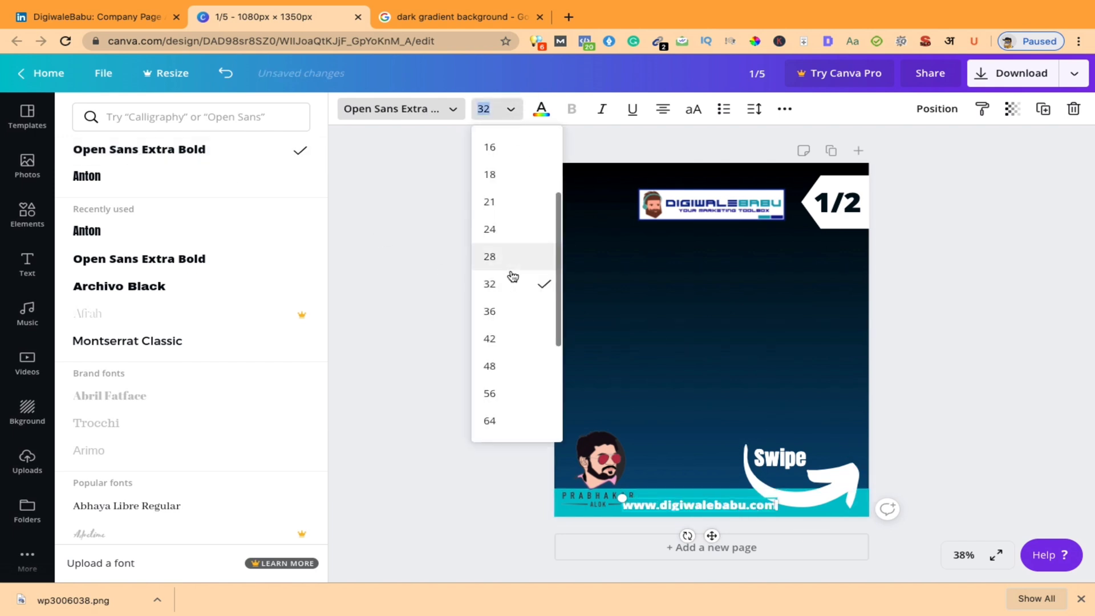
left_click(497, 257)
left_click(423, 289)
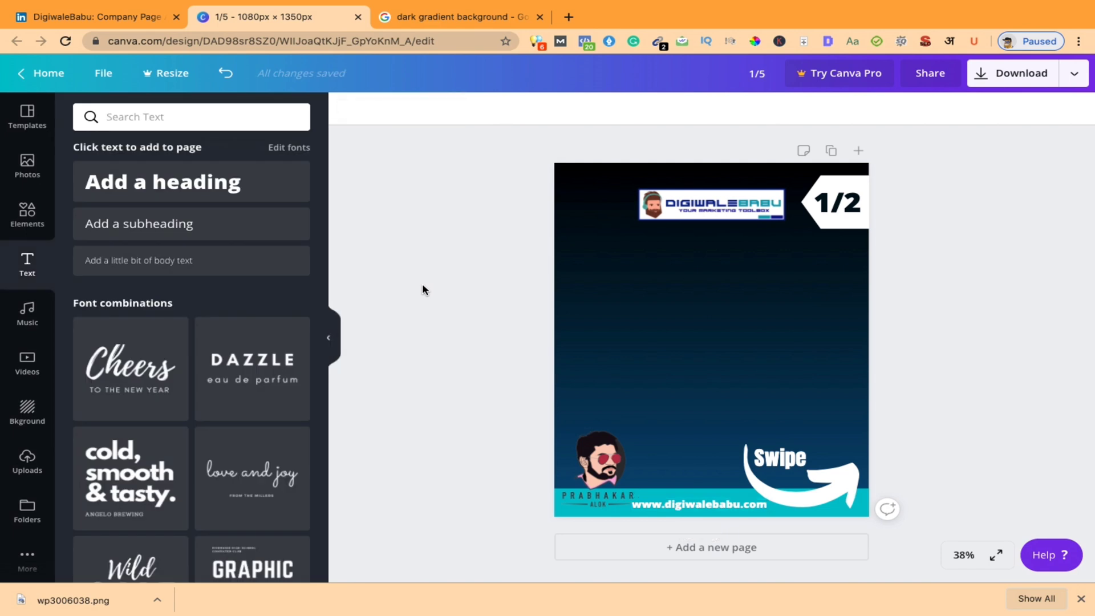
Nudge the web address slightly right and up so it sits between the portrait's name and the arrow
double_click(684, 503)
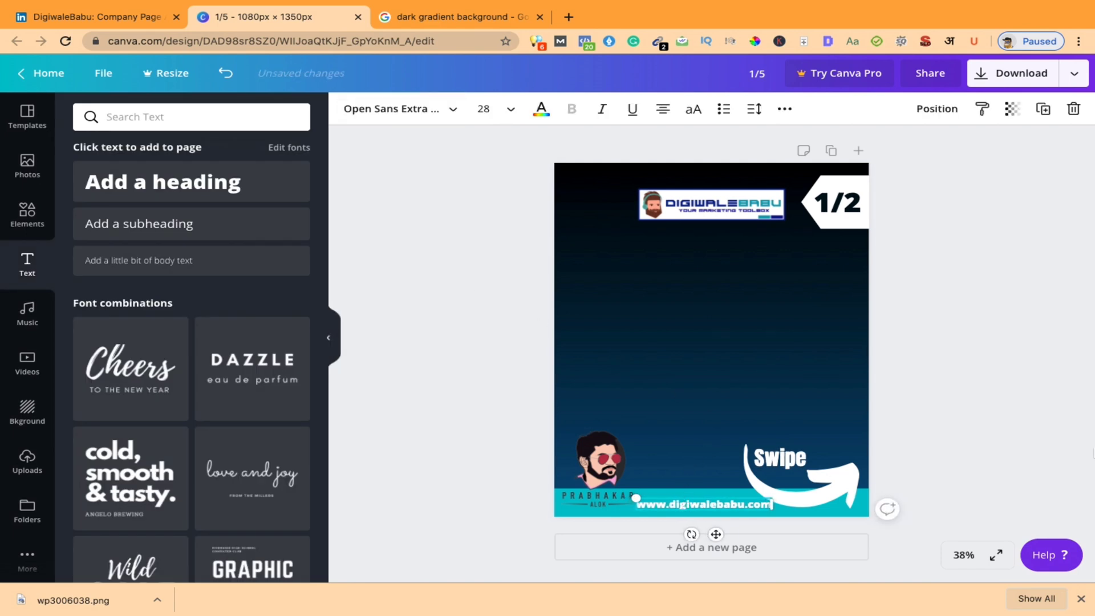
left_click(833, 508)
double_click(724, 507)
Move the curved arrow and the "Swipe" text slightly up to clear the web address
left_click(833, 469)
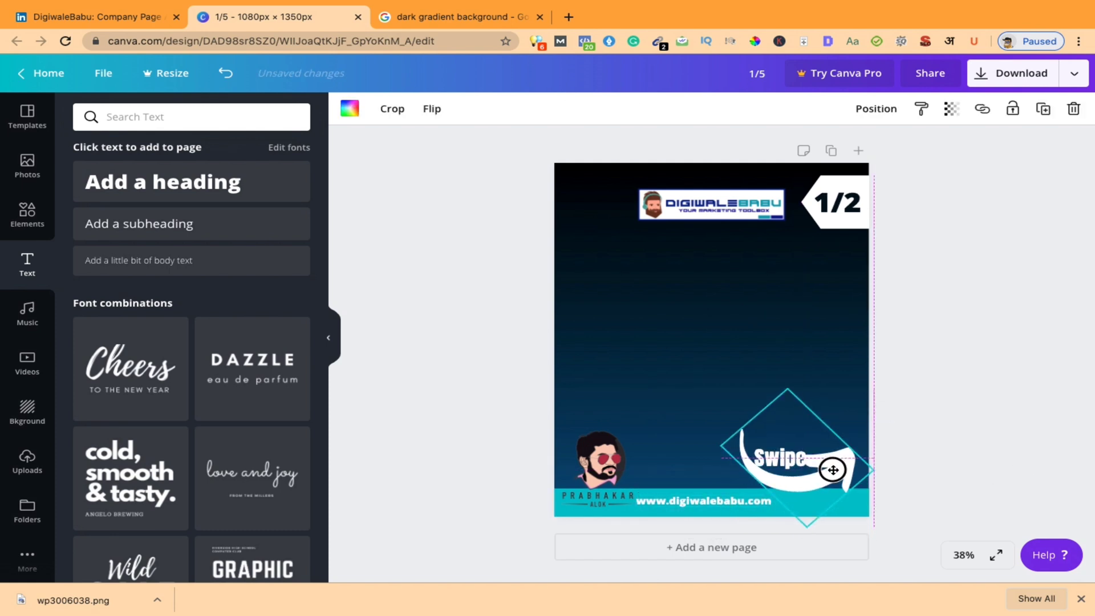
left_click(933, 422)
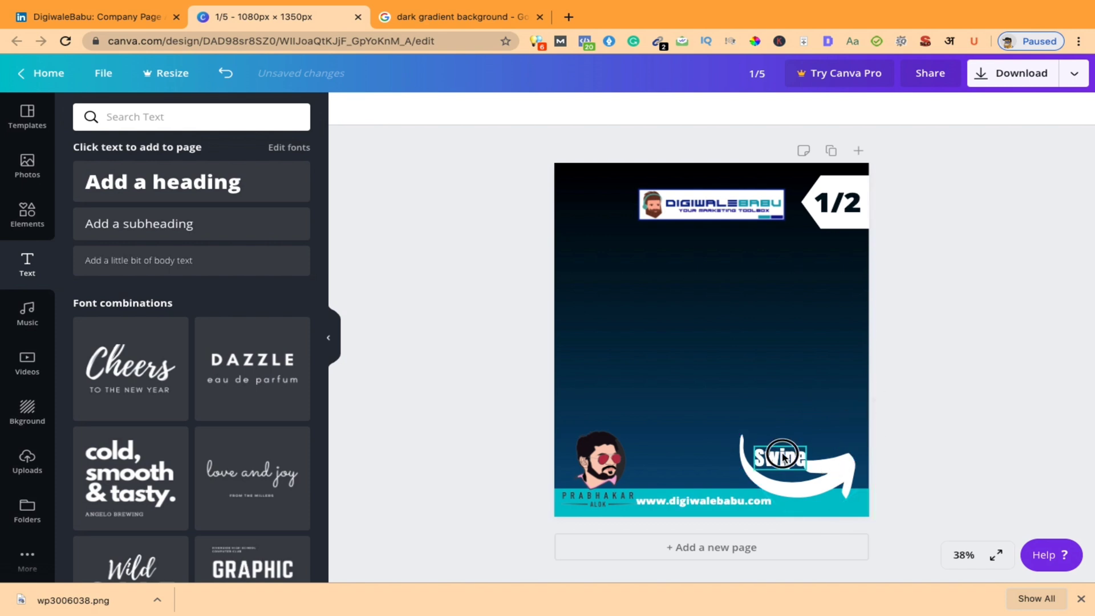
left_click(783, 456)
left_click(989, 350)
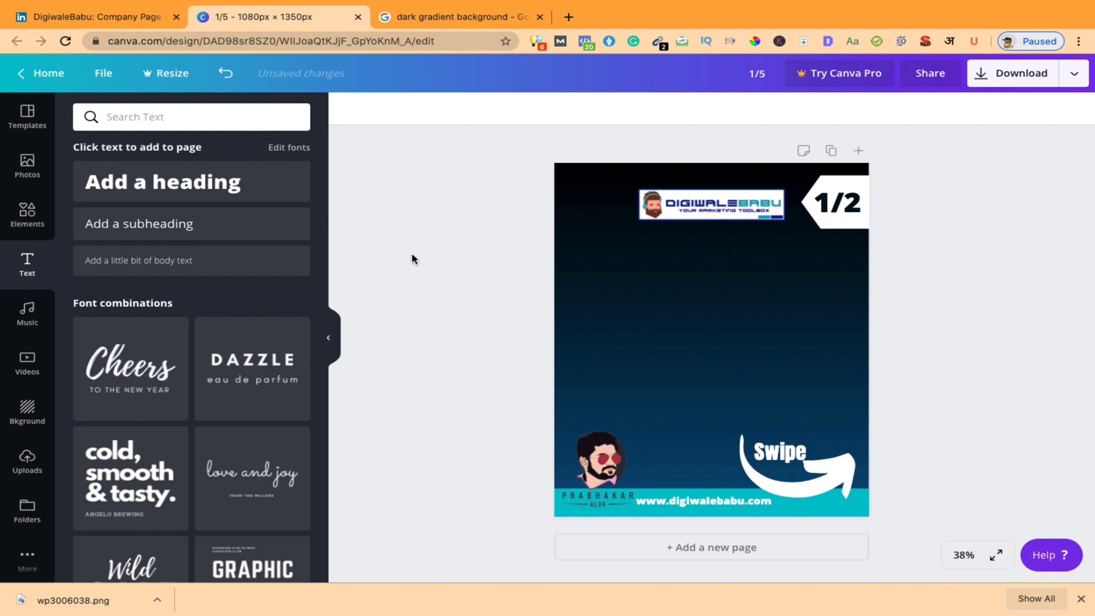
Check the reference post on LinkedIn, and back in Canva add a heading reading "8" just below the logo
left_click(85, 16)
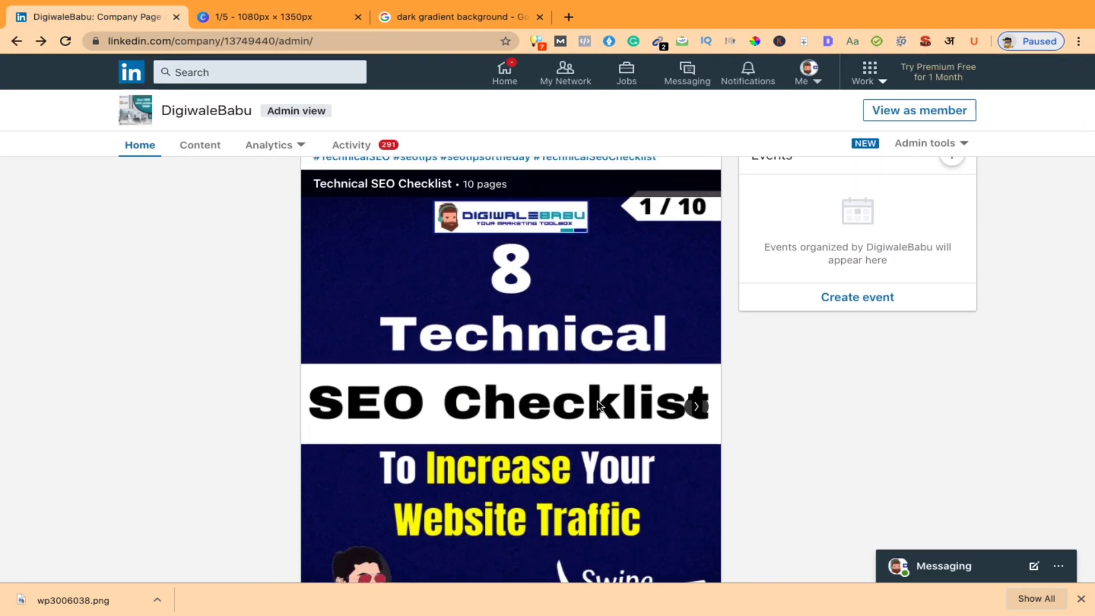
left_click(268, 17)
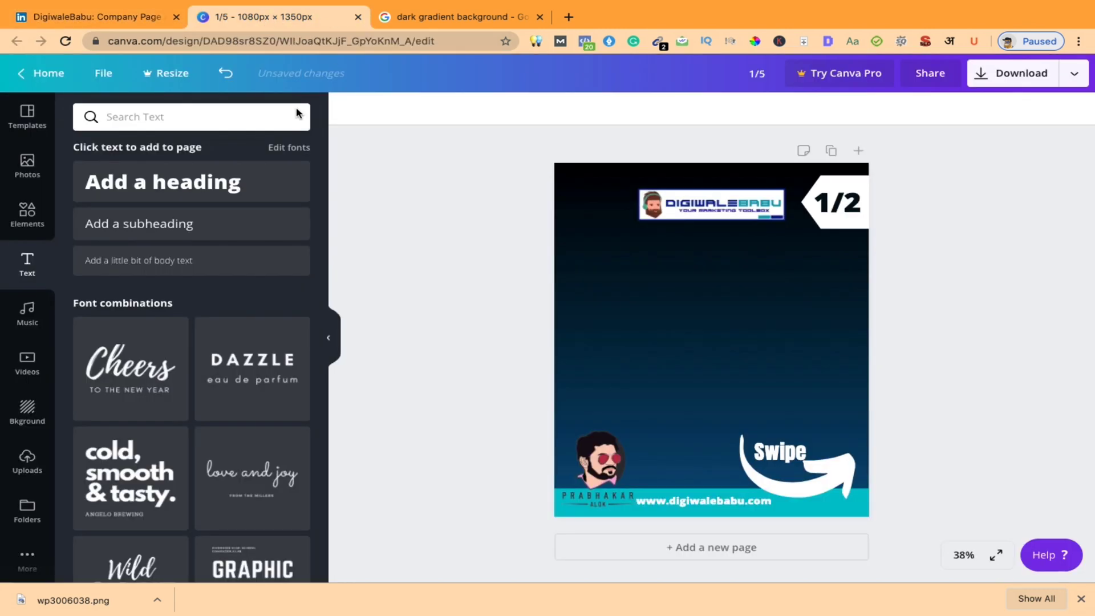
left_click(149, 186)
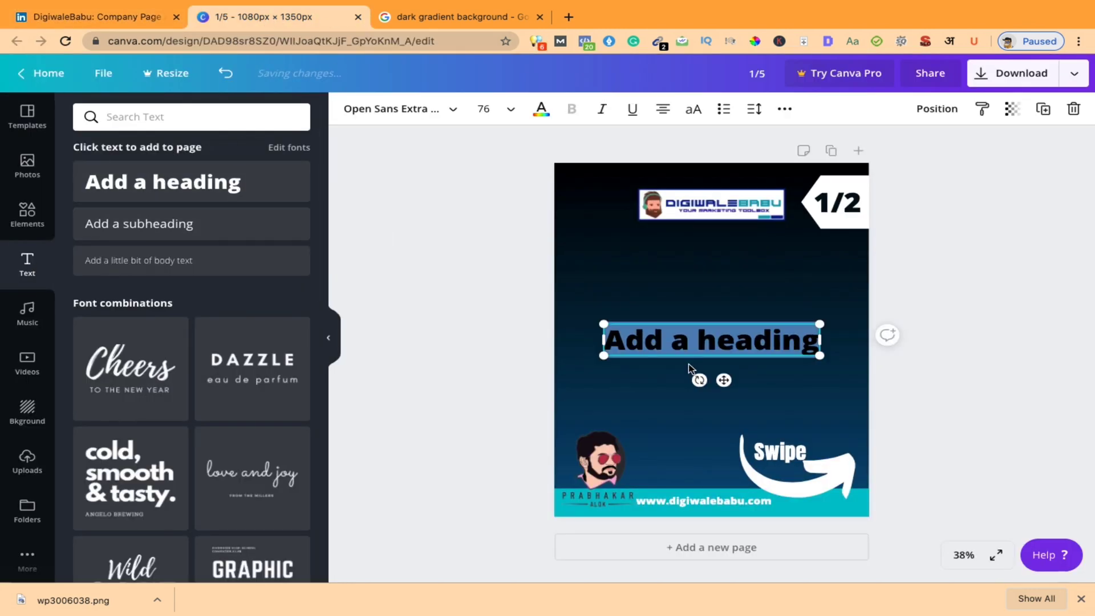
type("8")
left_click(1027, 348)
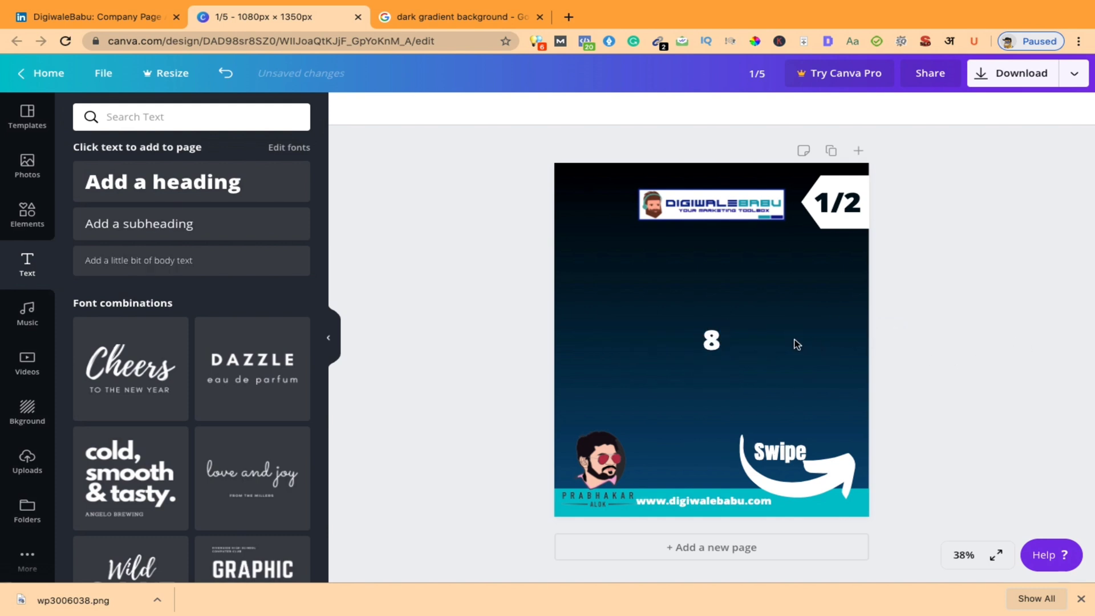
left_click_drag(714, 348, 714, 250)
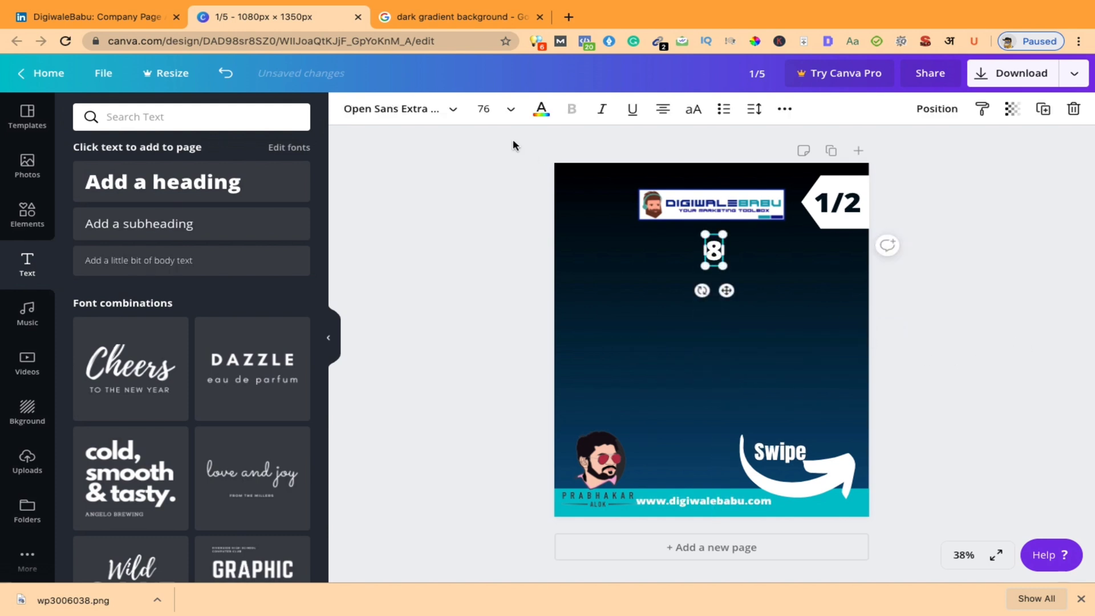
Set the font size of the "8" heading below the logo to 144
left_click(454, 110)
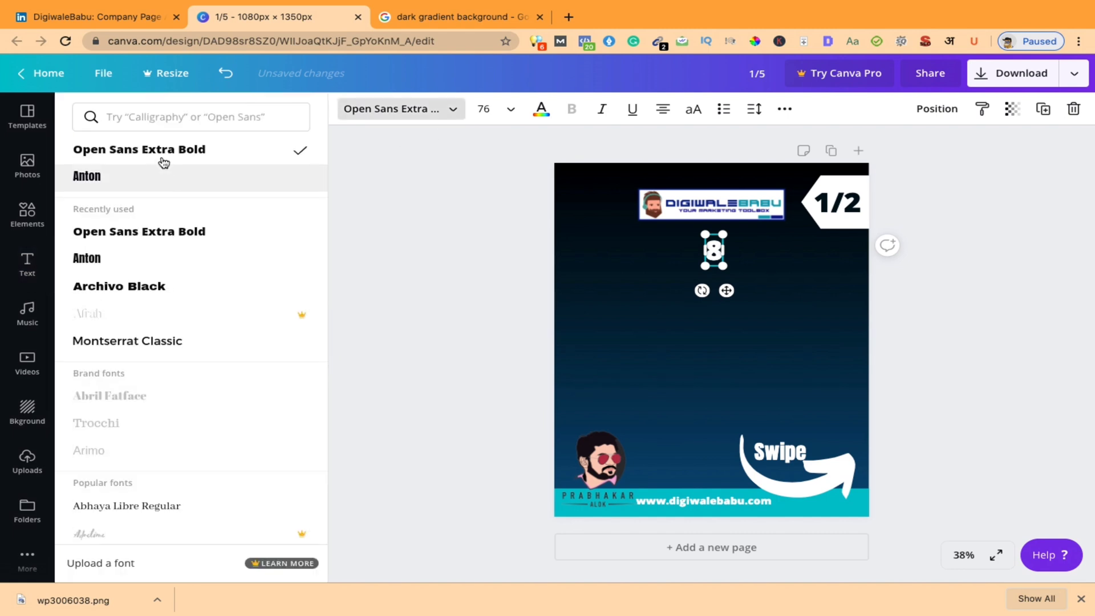
left_click(511, 111)
scroll(515, 379, "down", 5)
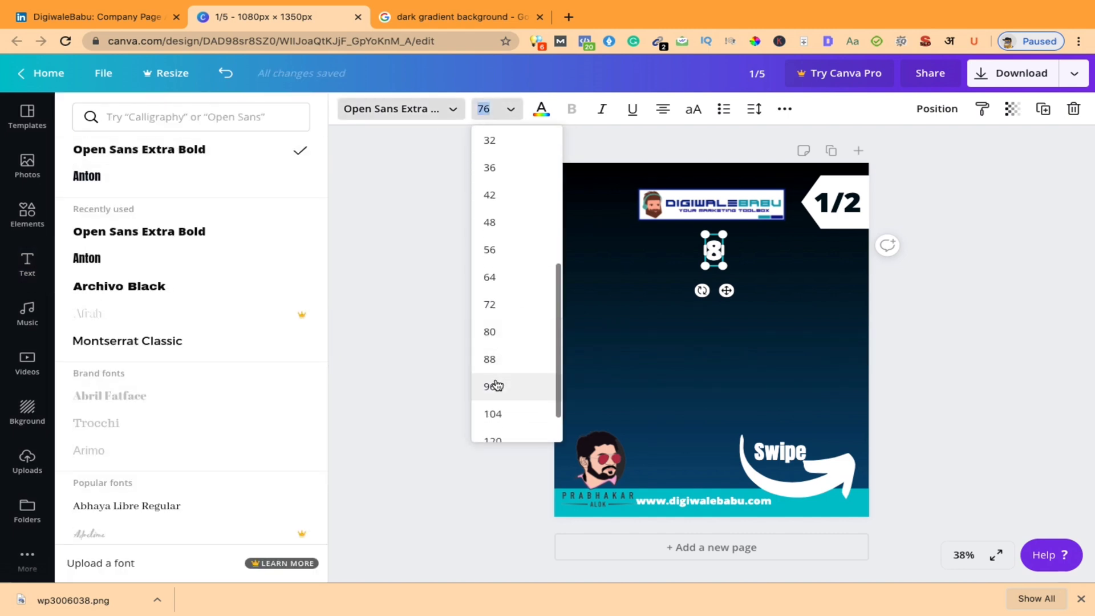
left_click(494, 386)
left_click(513, 111)
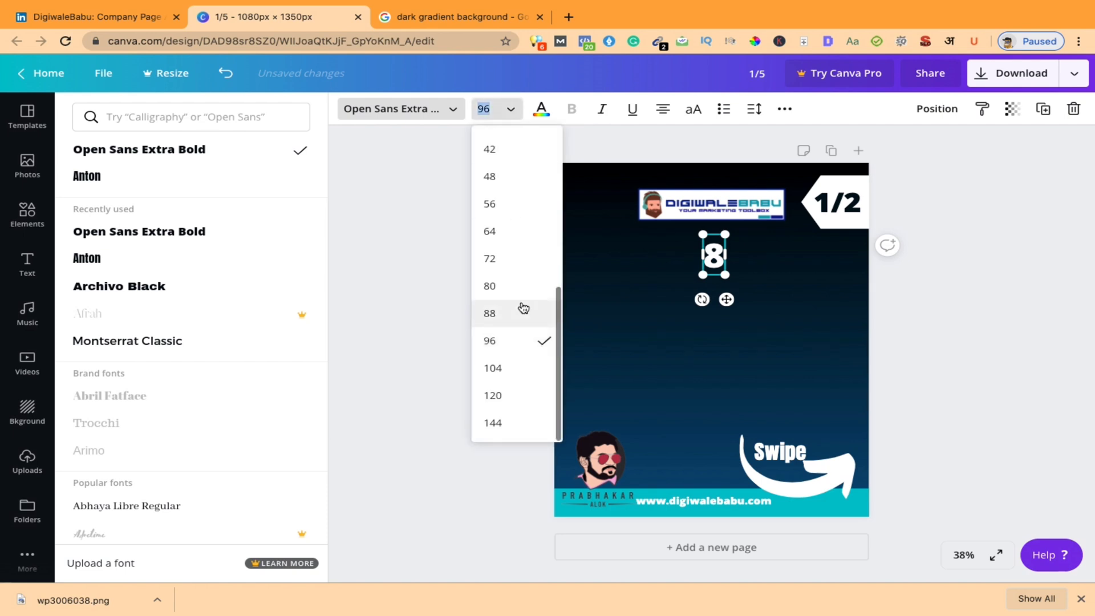
left_click(493, 421)
left_click(463, 226)
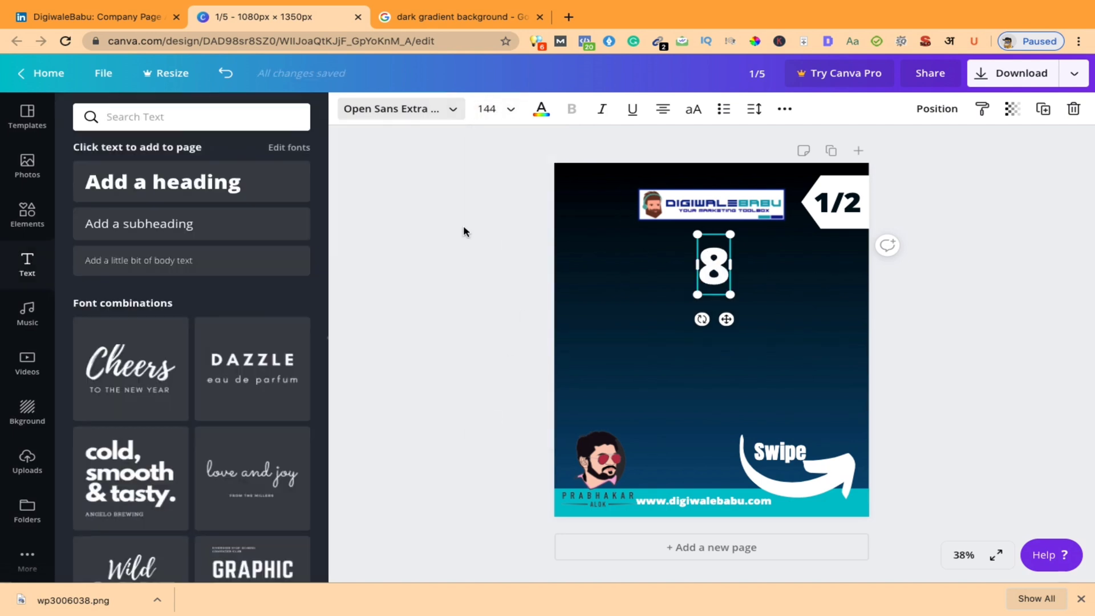
Move the "8" slightly up so it sits closer beneath the logo
left_click(859, 318)
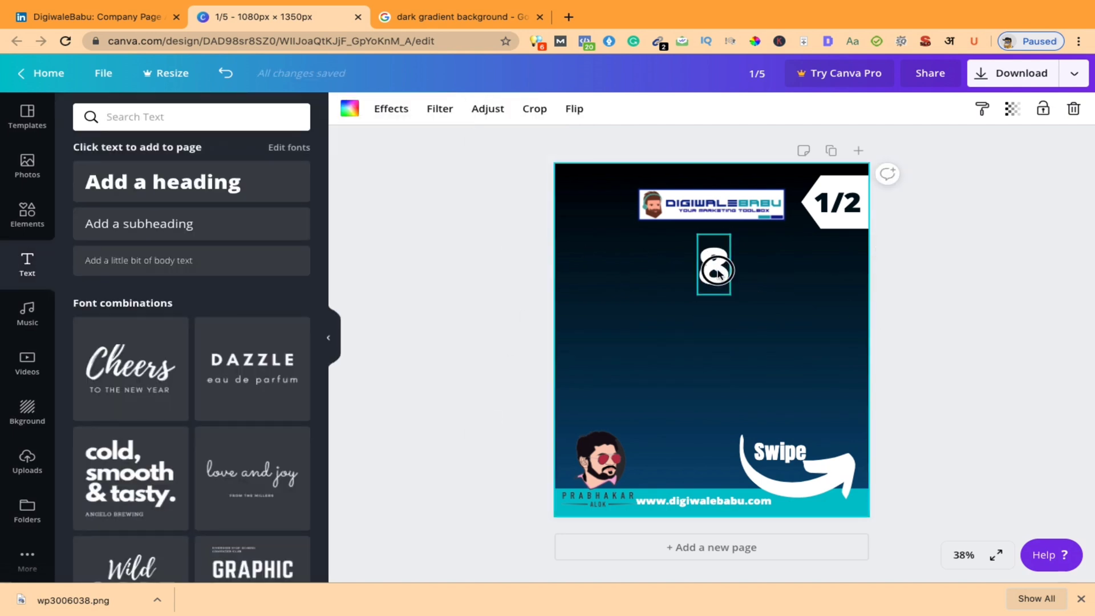
left_click_drag(718, 274, 716, 259)
left_click(449, 262)
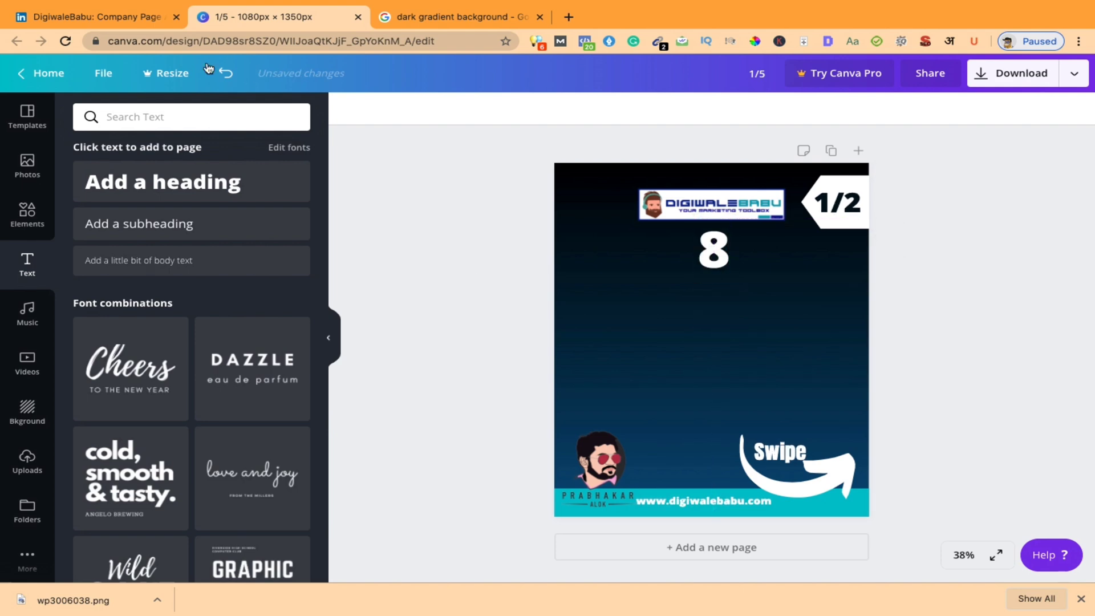
Check the title wording in the LinkedIn reference post, and back in Canva add a heading reading "Technical"
left_click(103, 16)
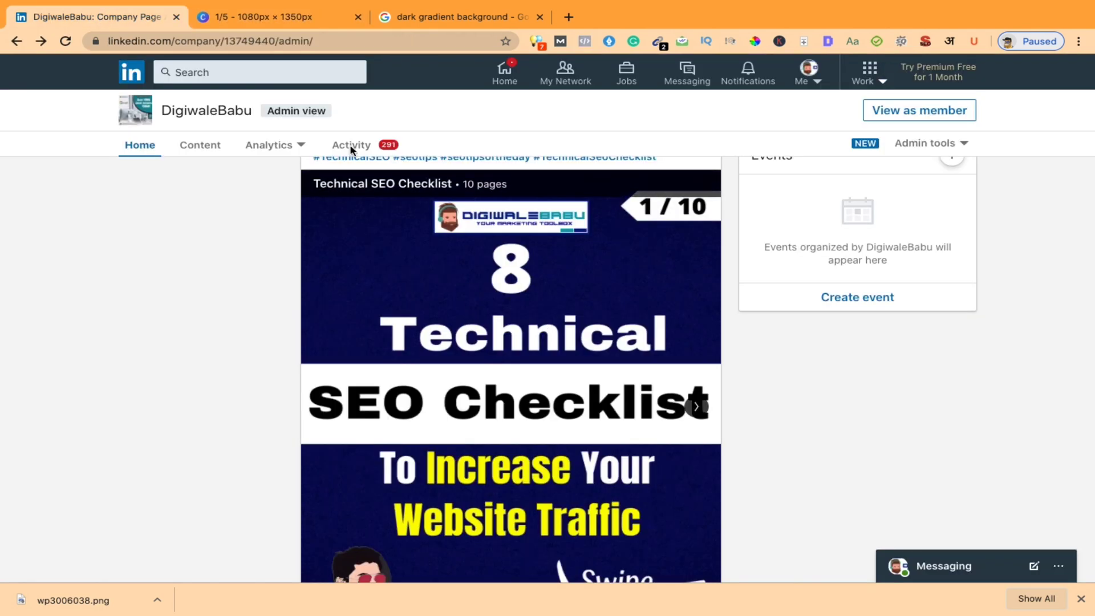
left_click(262, 23)
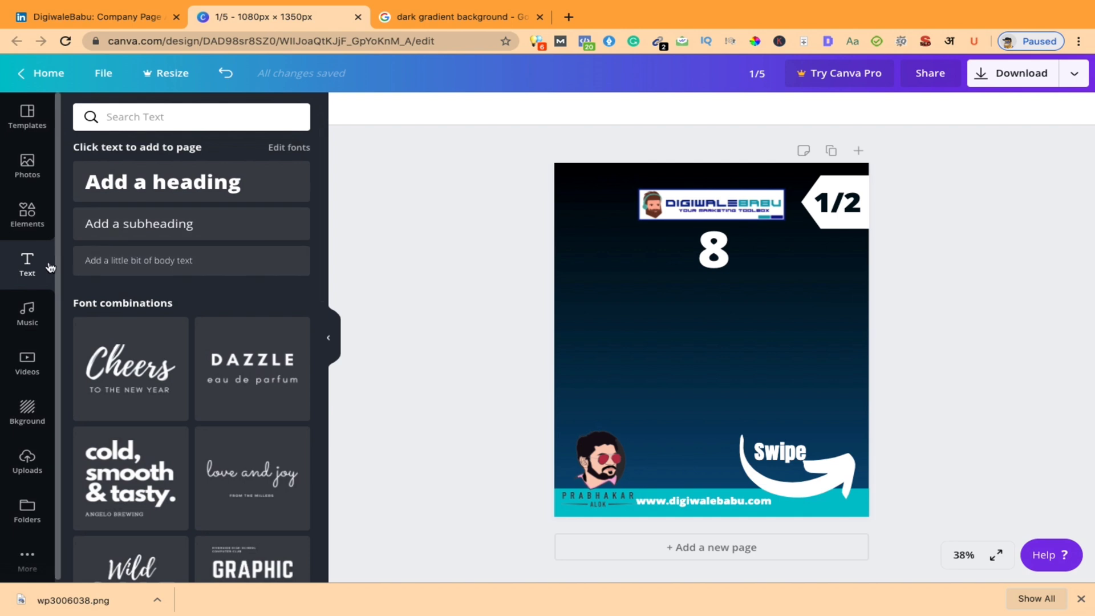
left_click(150, 182)
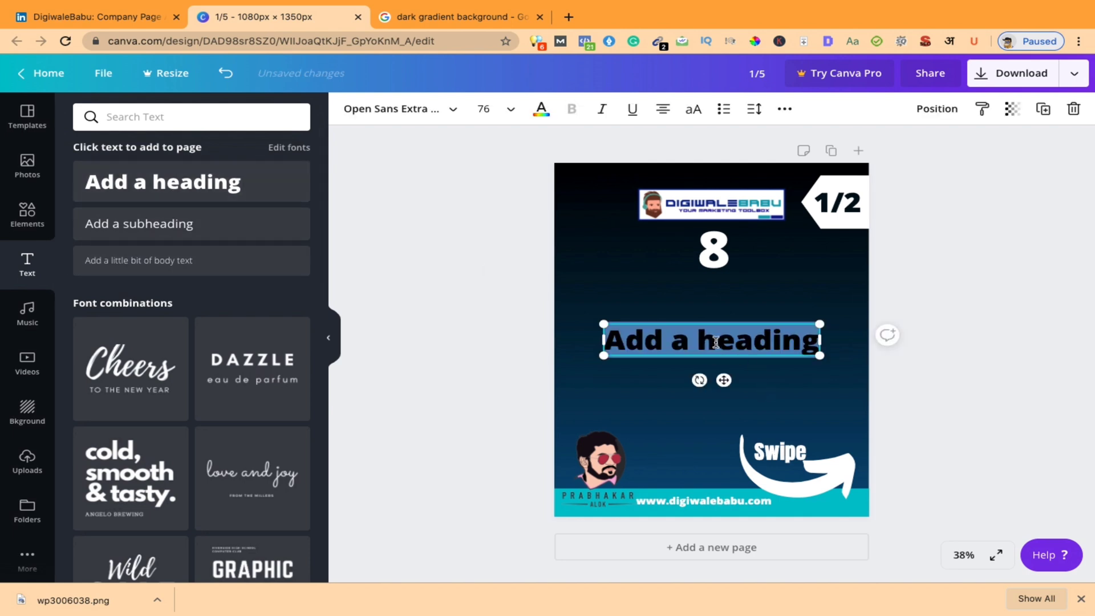
type("Technical")
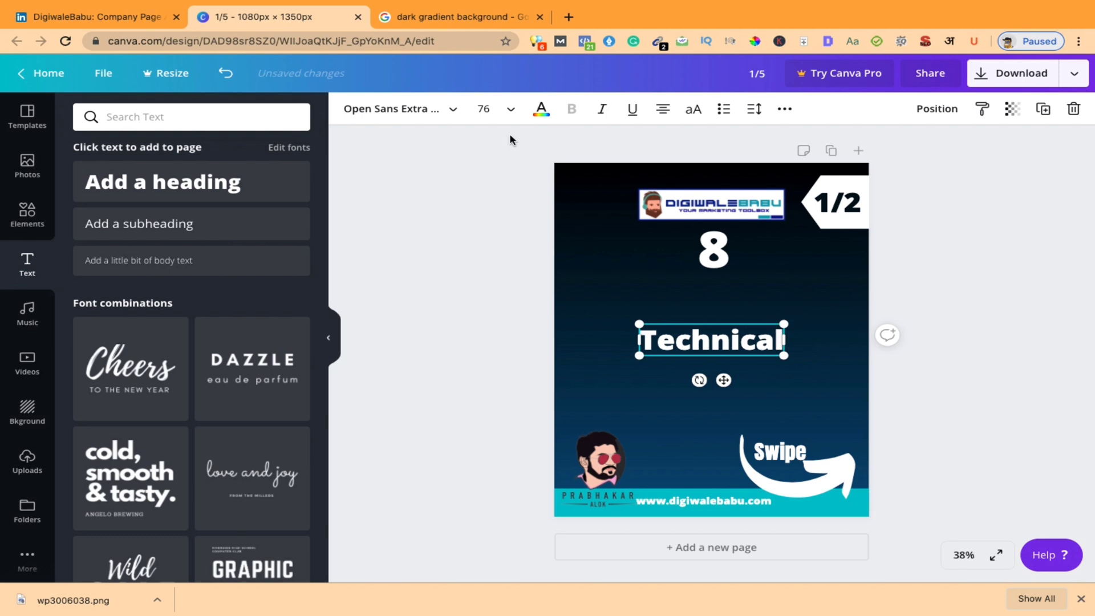
Change the "Technical" heading's font to Archivo Black and enlarge it to a size of about 120
left_click(448, 110)
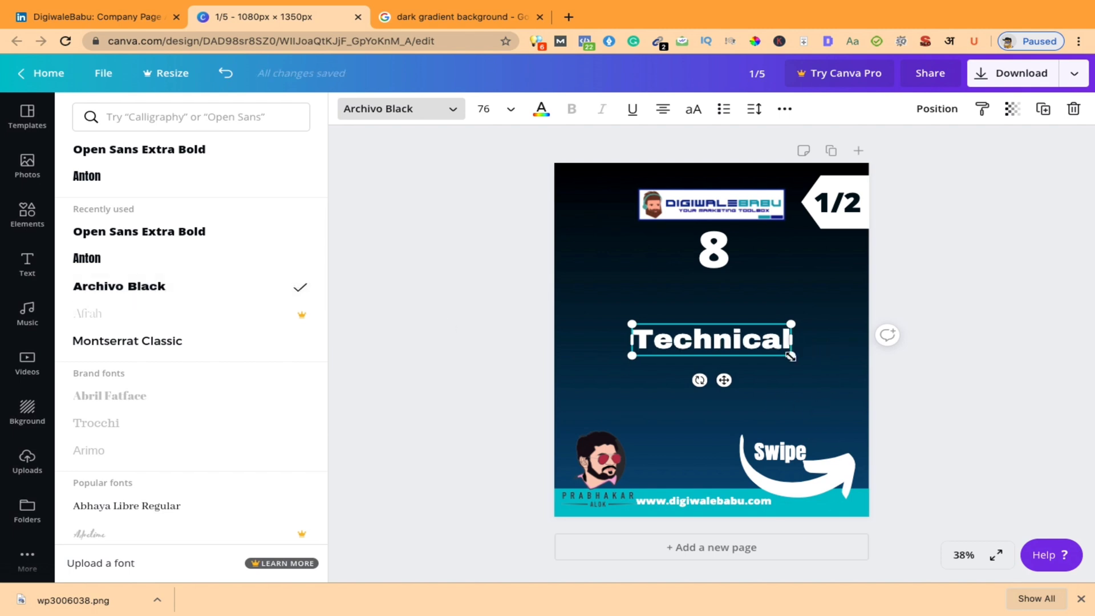
left_click_drag(791, 356, 838, 365)
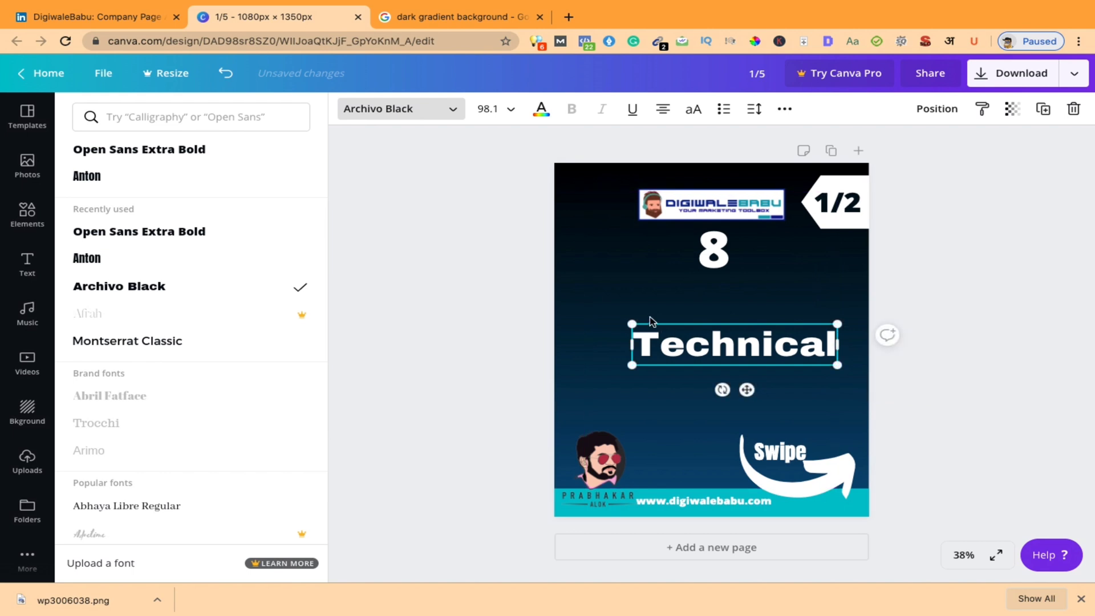
left_click_drag(625, 322, 589, 298)
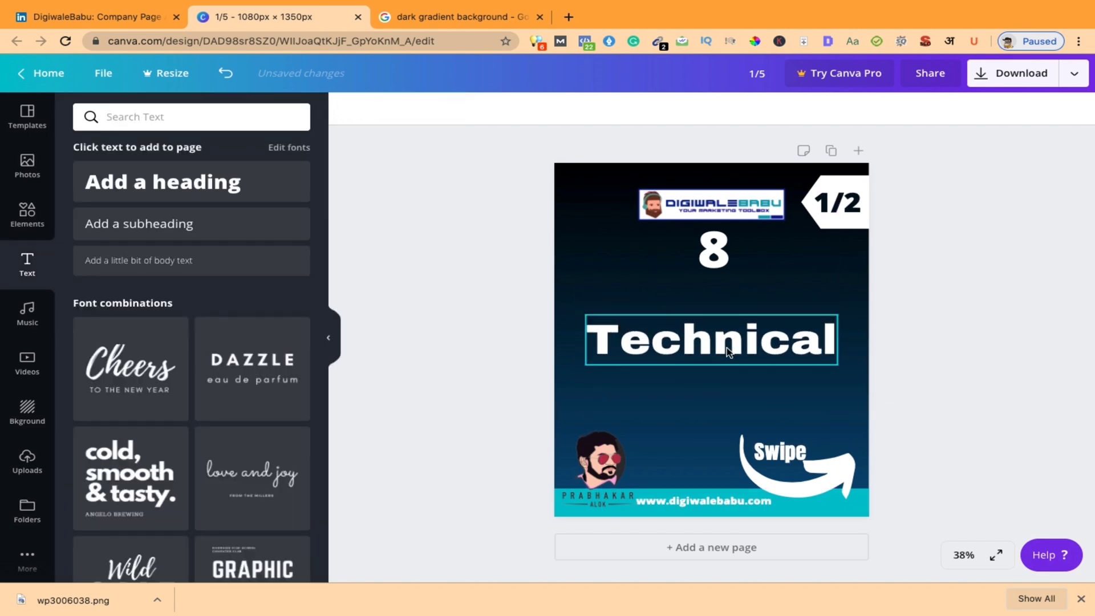
Move "Technical" up directly beneath the "8" and nudge it slightly right
left_click_drag(726, 348, 732, 309)
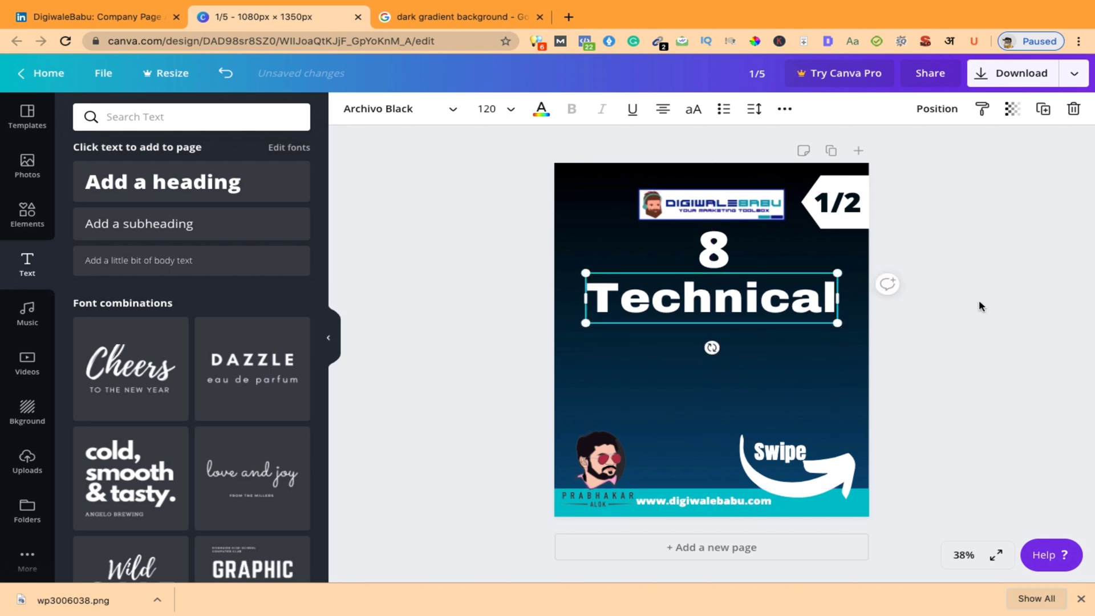
key("Right")
key("Right")
key("Right")
key("Right")
key("Right")
key("Right")
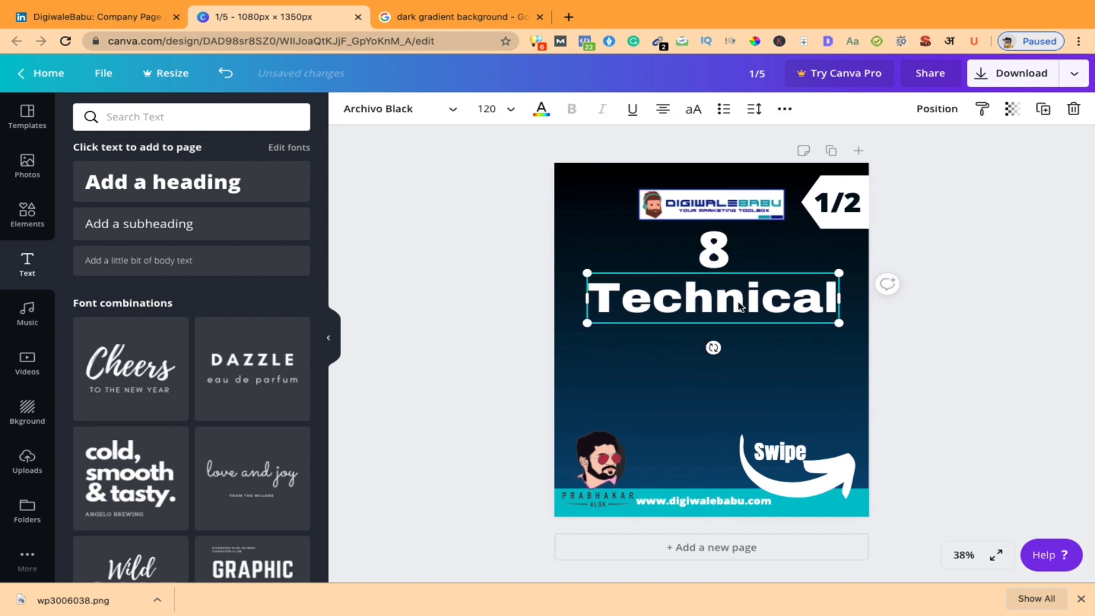
left_click(968, 340)
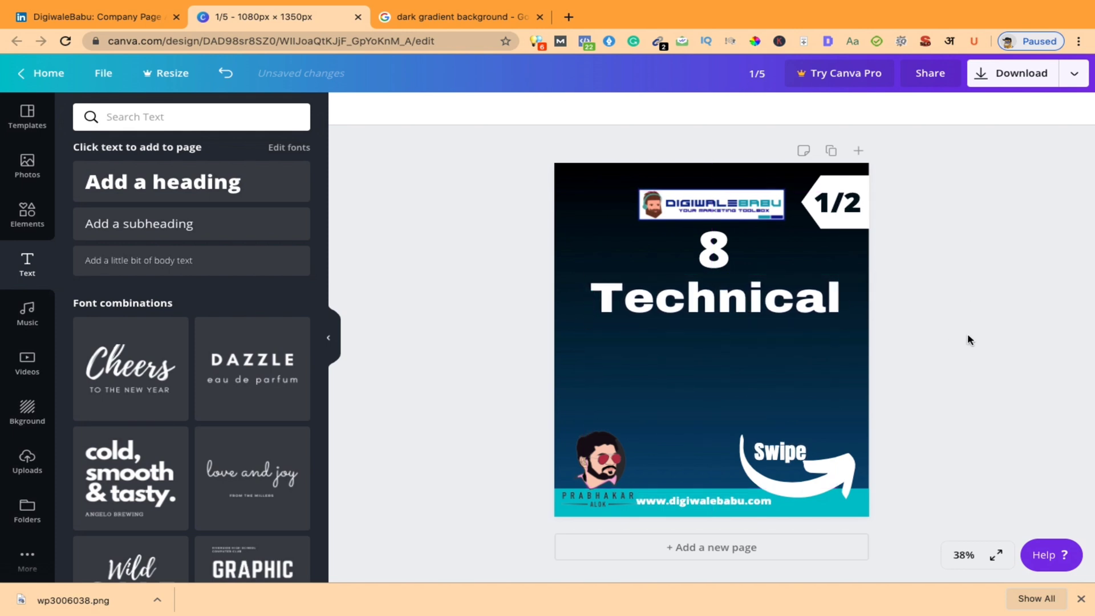
left_click(773, 295)
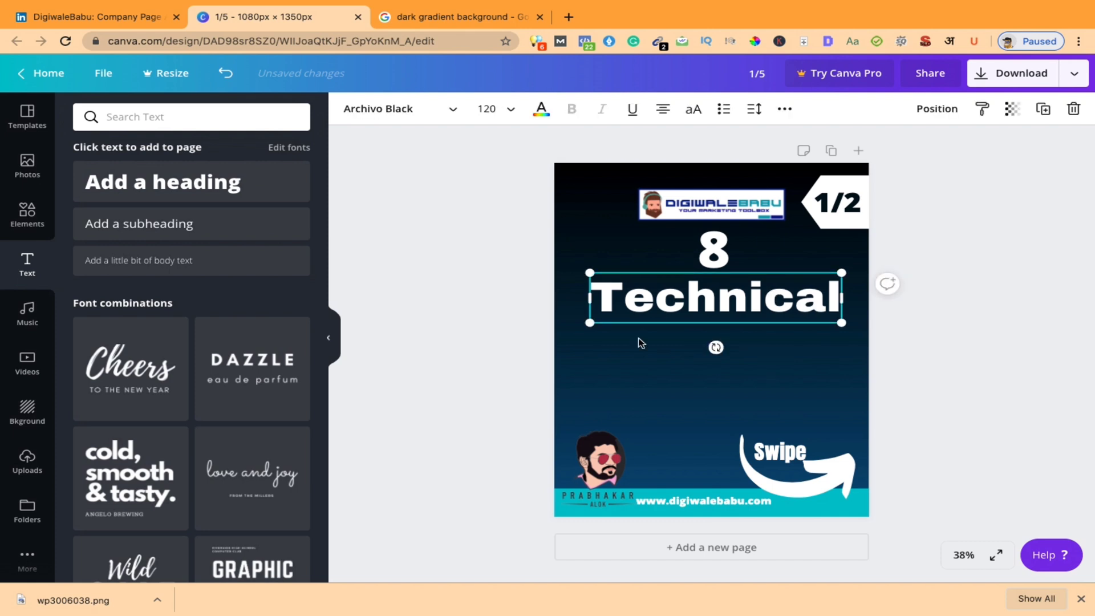
left_click(409, 275)
Check the title band in the LinkedIn reference post, and back in Canva add a square shape to the page
left_click(97, 17)
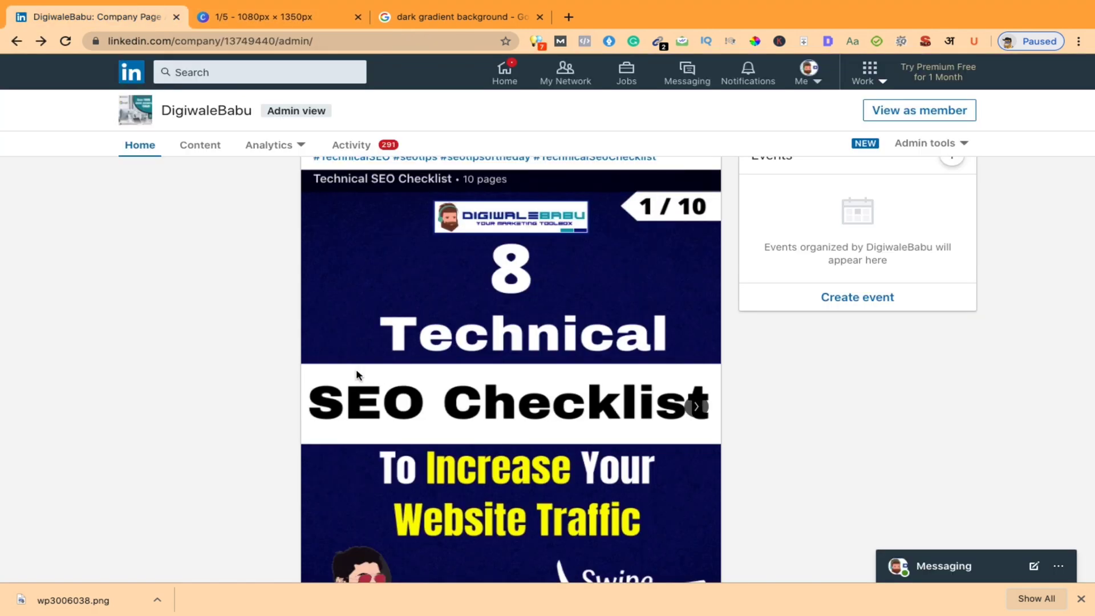
left_click(306, 5)
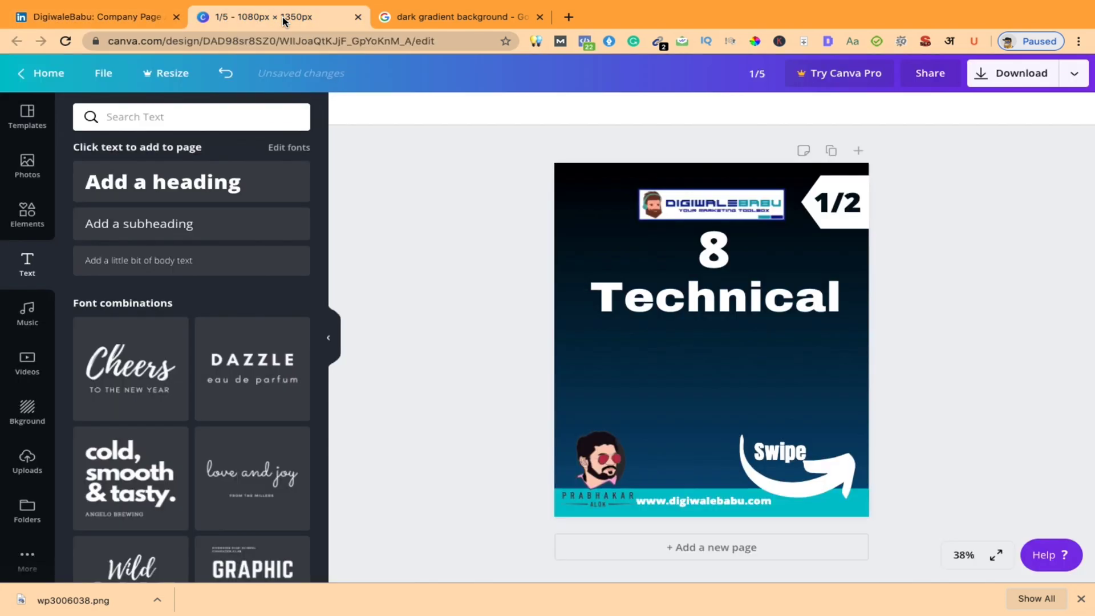
left_click(27, 216)
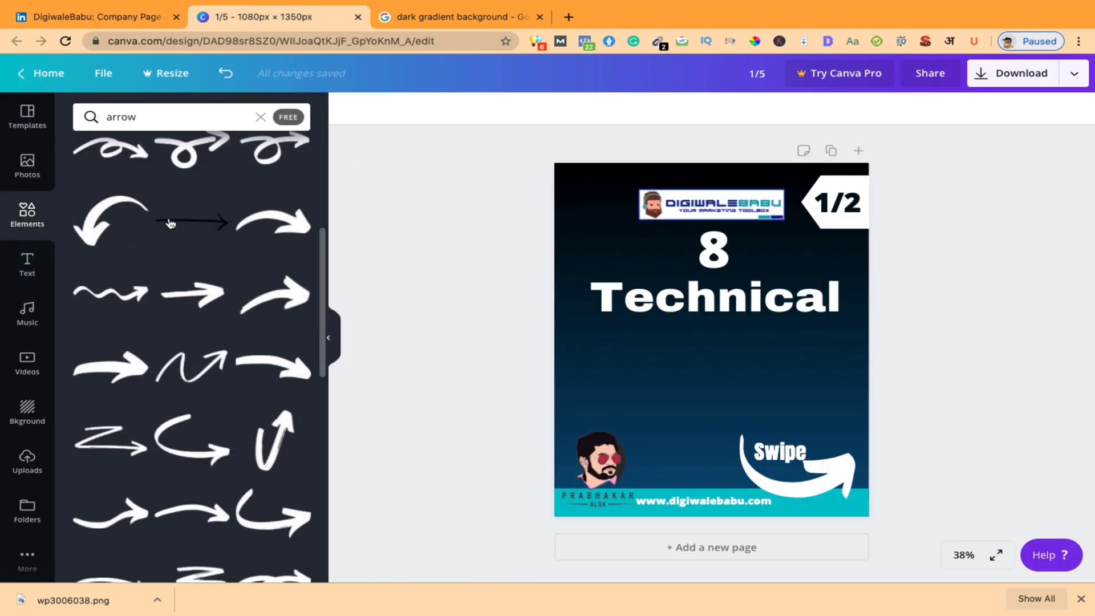
left_click(260, 117)
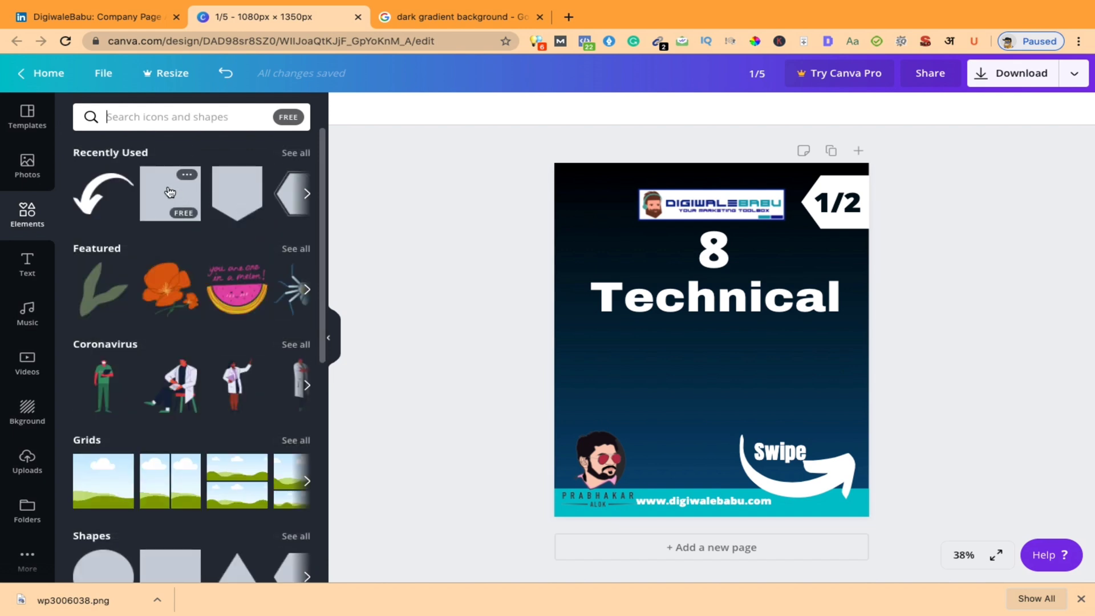
left_click(174, 194)
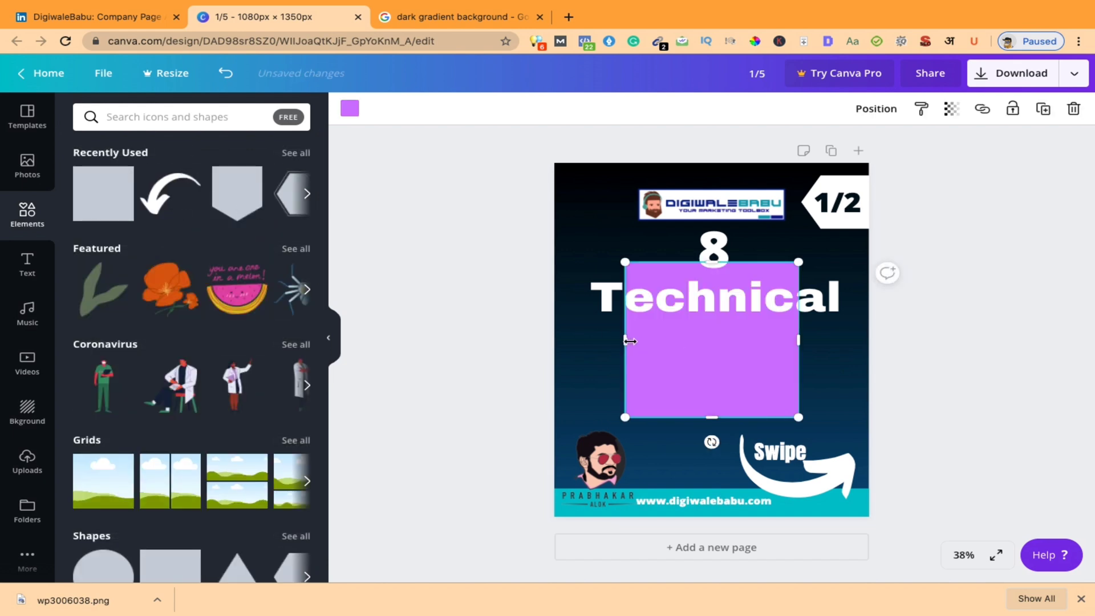
Reshape the square into a band spanning the full page width, about 205 px high, just below "Technical"
left_click_drag(546, 341, 518, 340)
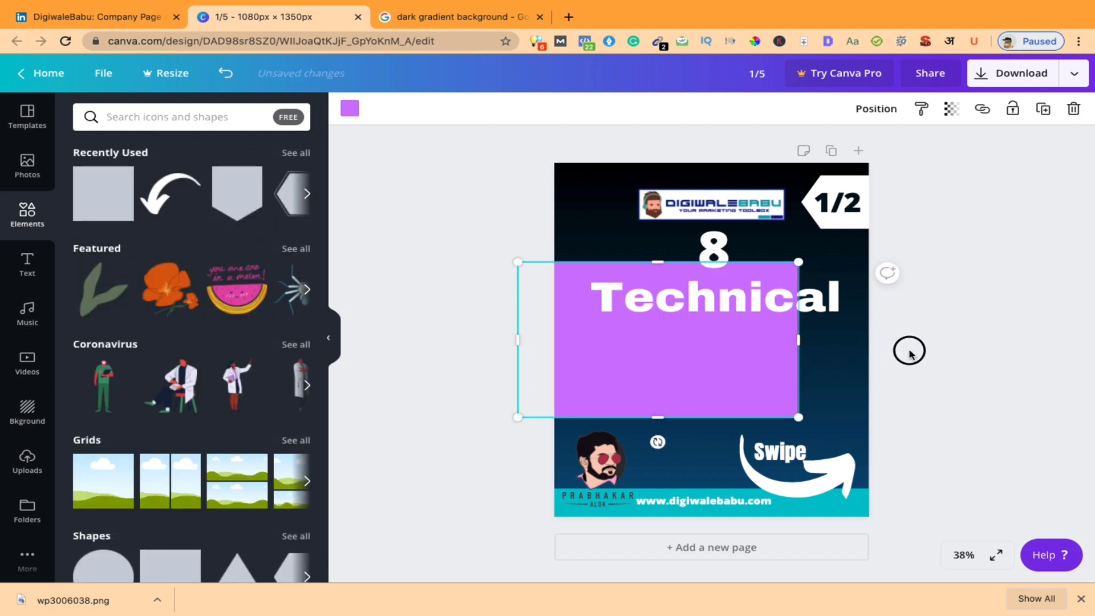
left_click_drag(909, 352, 914, 343)
left_click_drag(723, 261, 721, 323)
left_click_drag(715, 415, 714, 378)
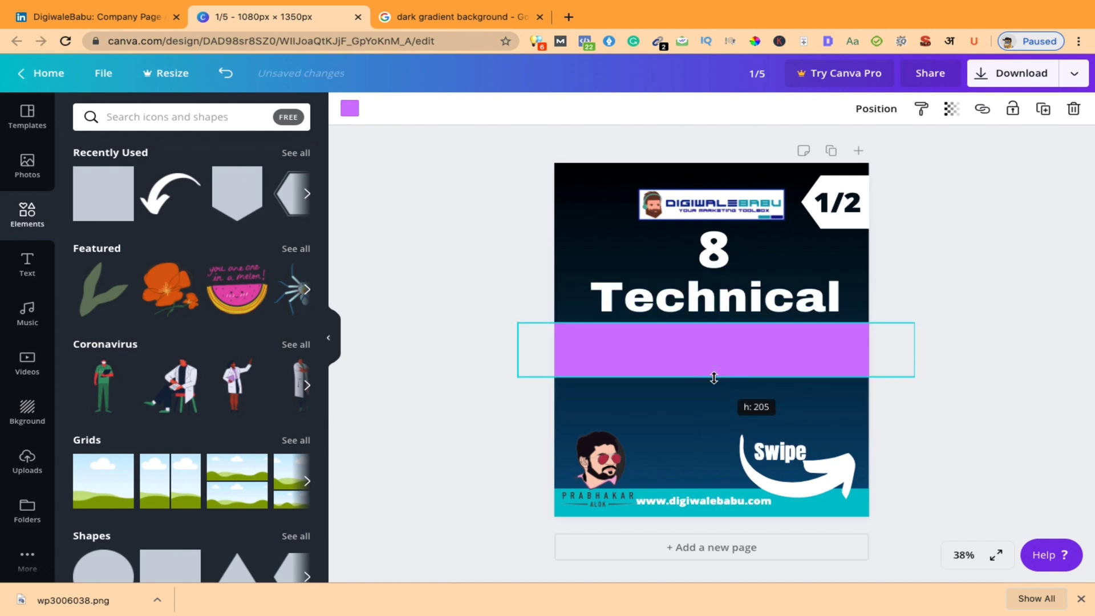
left_click(887, 287)
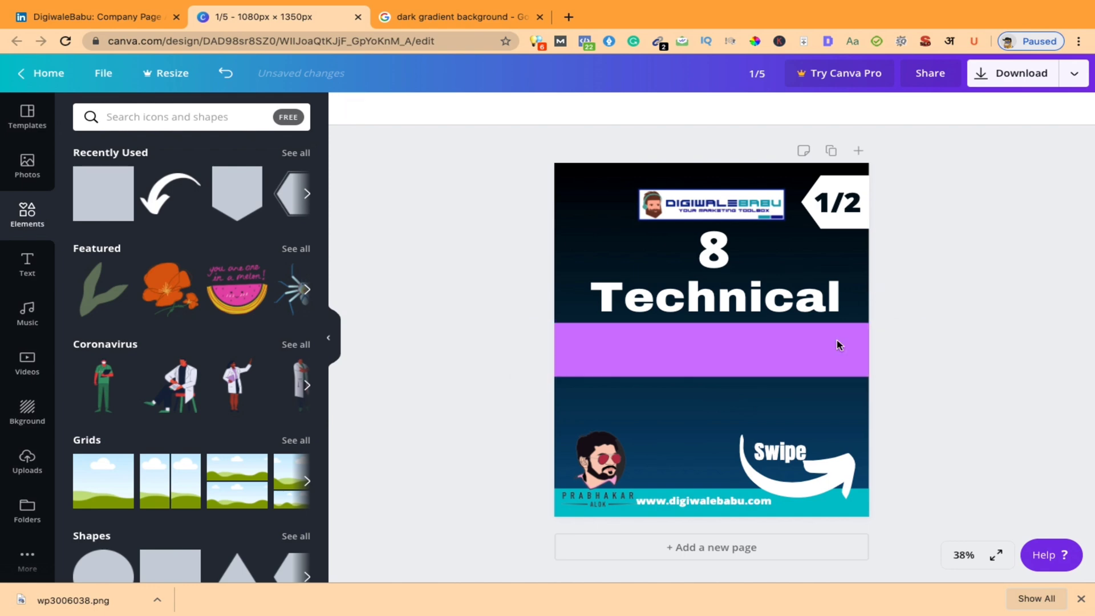
Check the LinkedIn reference post again, and back in Canva add a heading reading "SEO Checklist" on the purple band
left_click(119, 25)
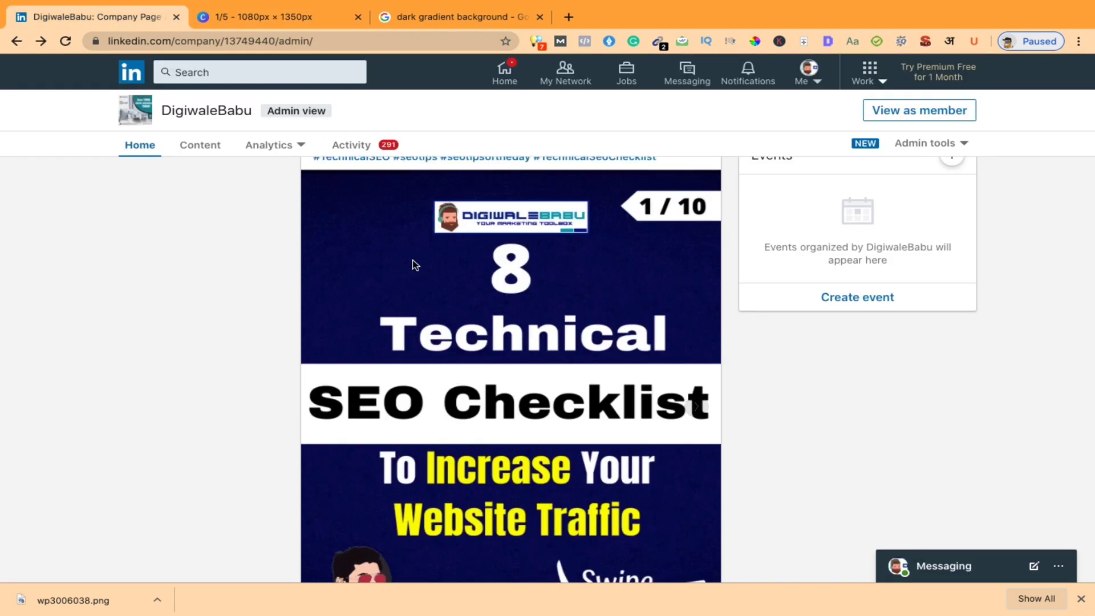
left_click(257, 17)
left_click(27, 268)
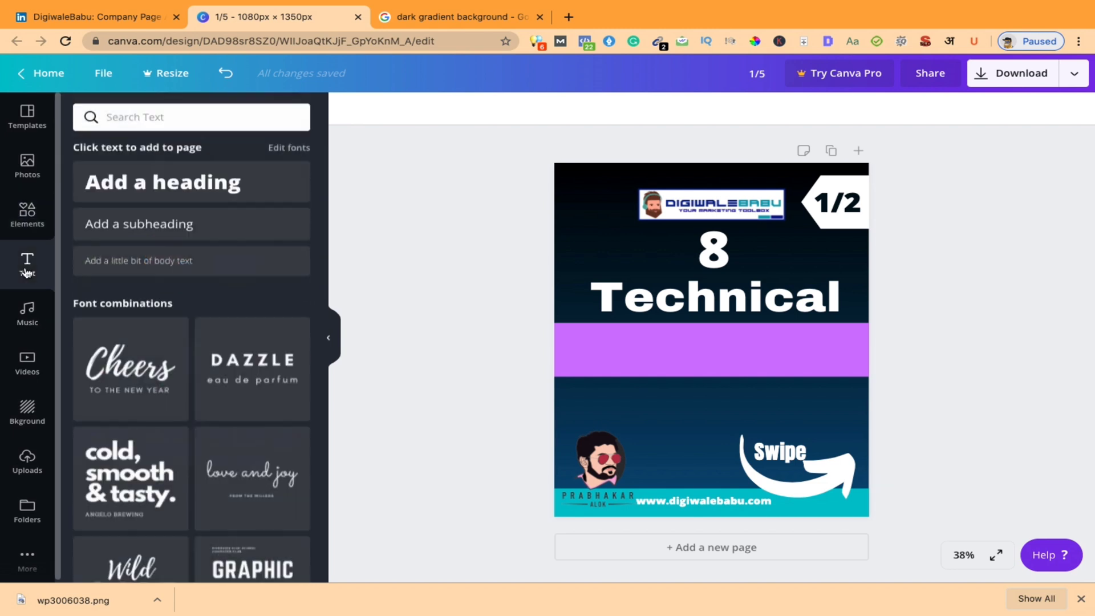
left_click(178, 192)
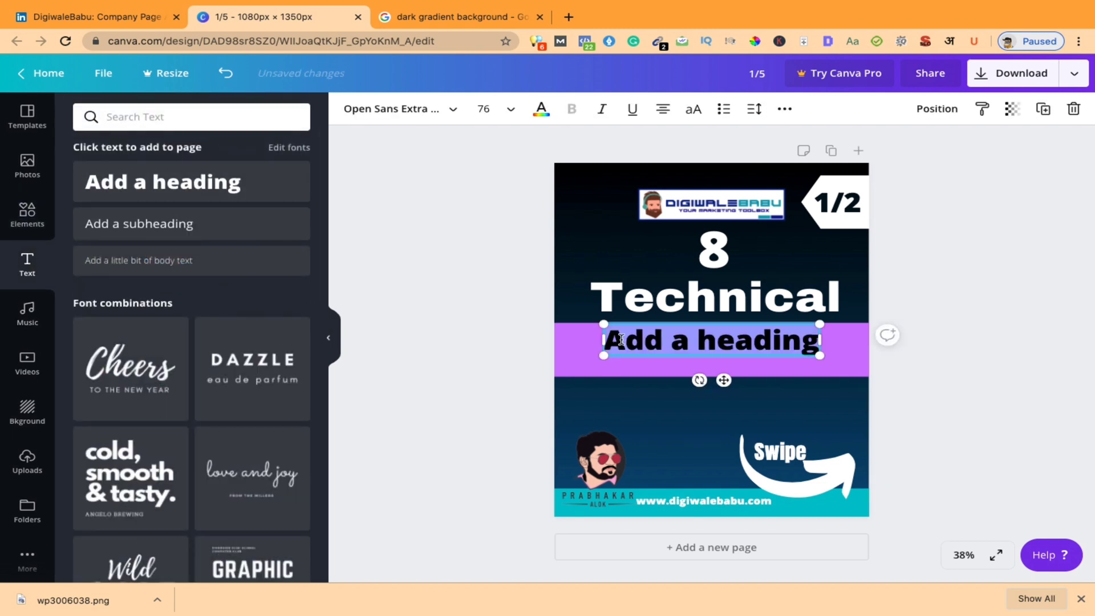
type("SEO")
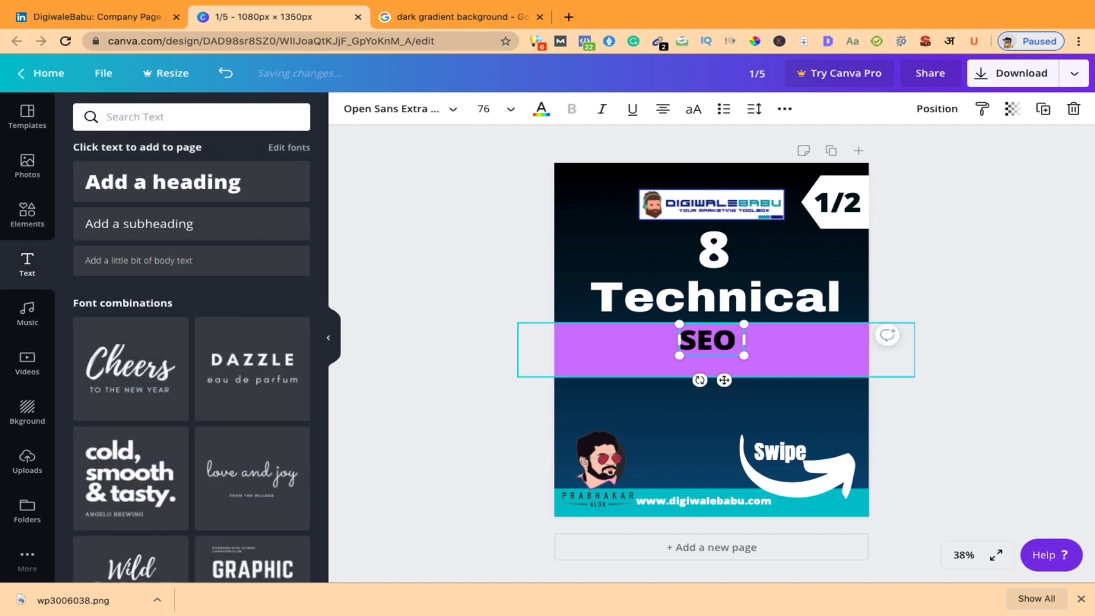
type(" Checklist")
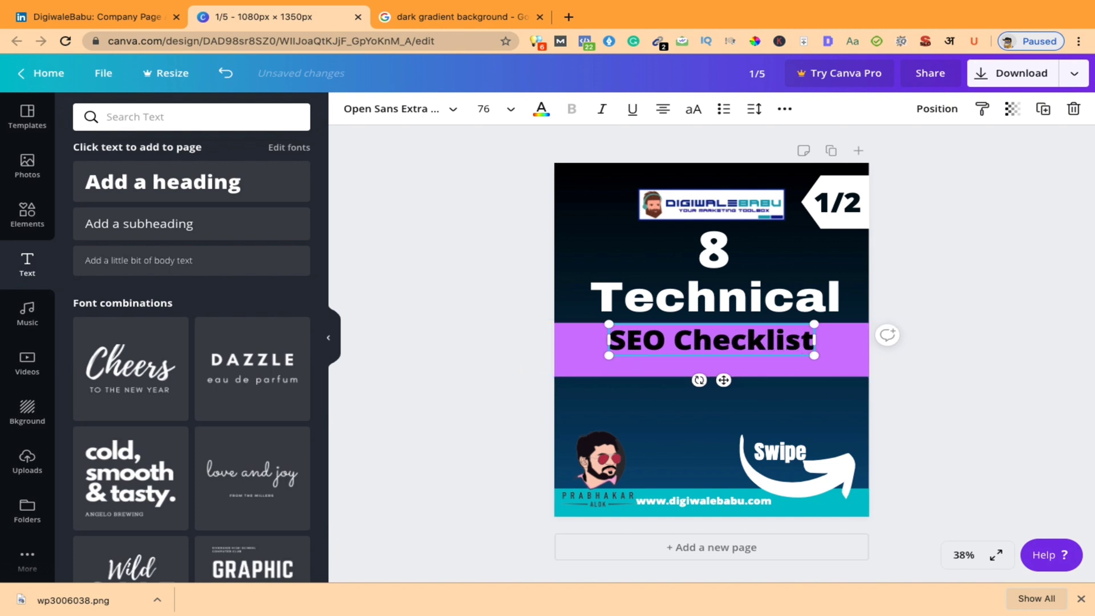
Change the "SEO Checklist" font to Archivo Black and enlarge it to a size of about 83.3
left_click(452, 107)
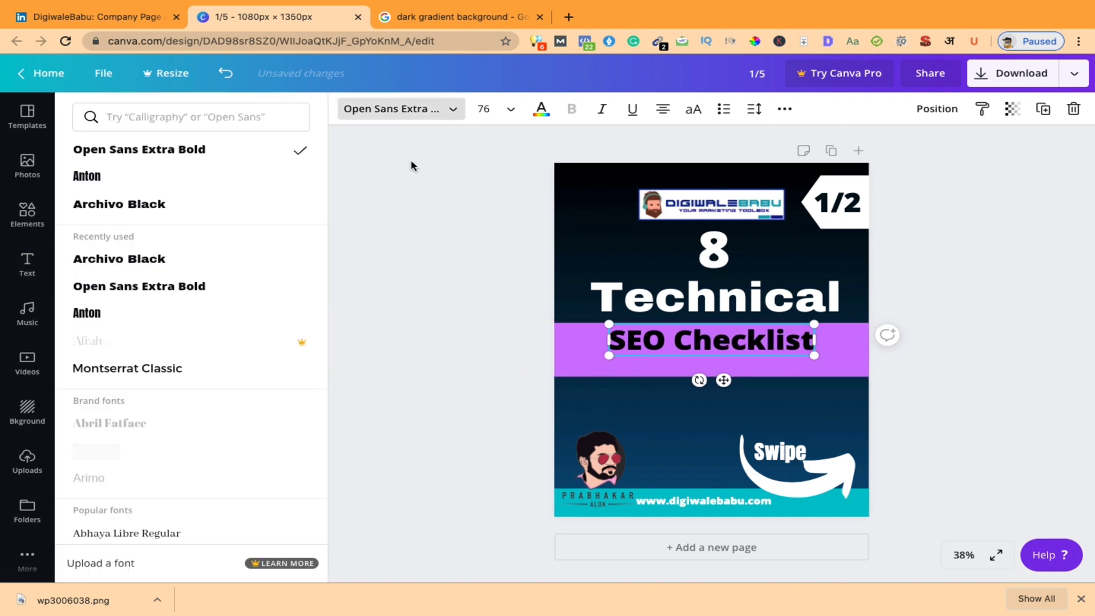
left_click(134, 211)
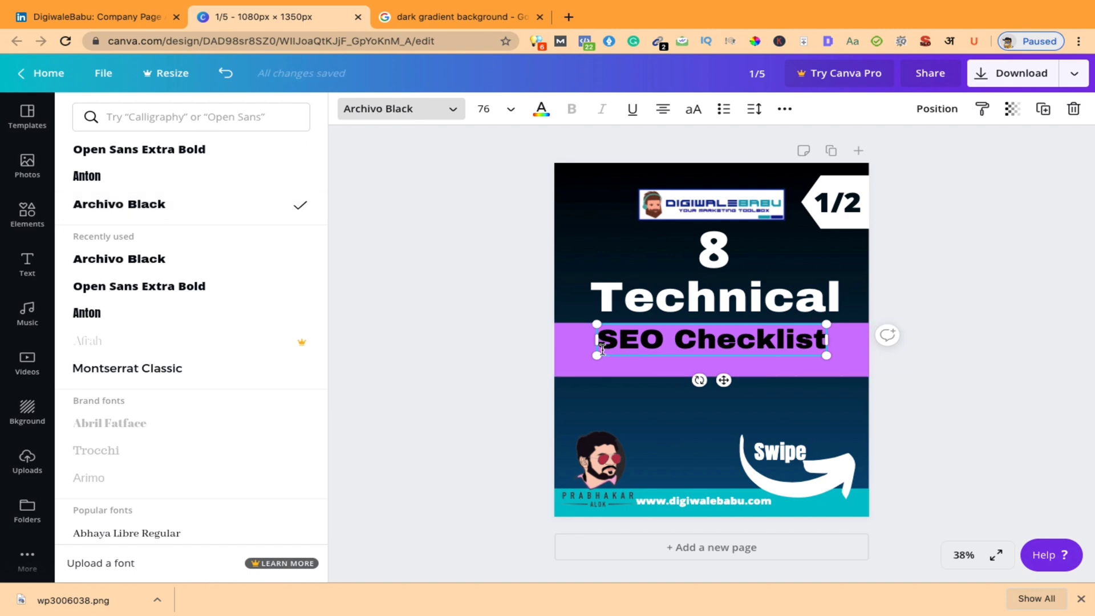
left_click_drag(827, 356, 849, 359)
left_click(1053, 374)
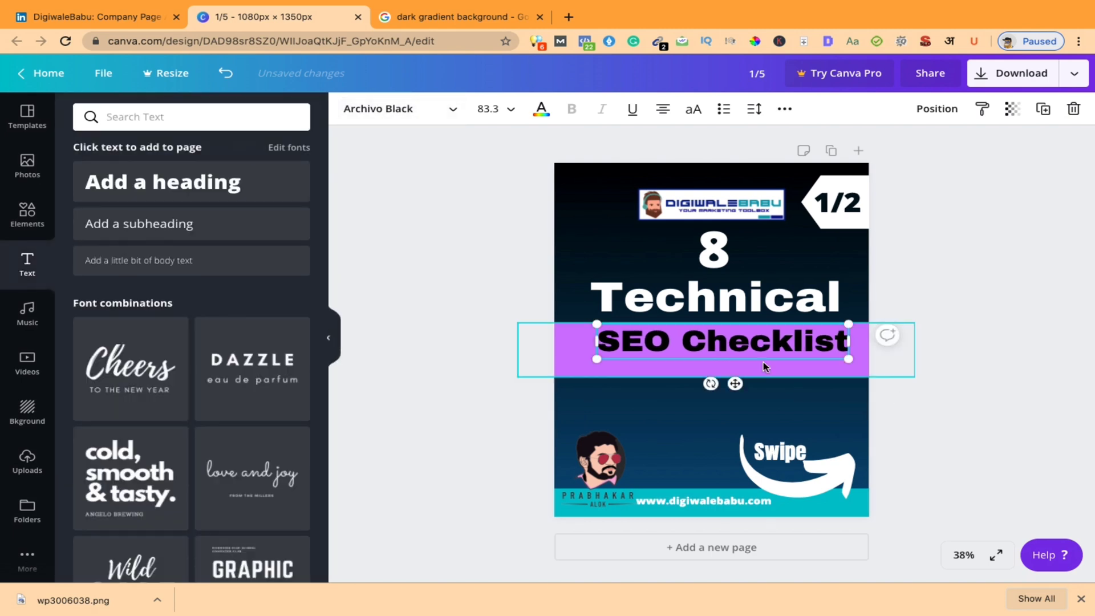
Move "SEO Checklist" slightly down and left to centre it on the purple band
left_click(752, 341)
left_click(994, 275)
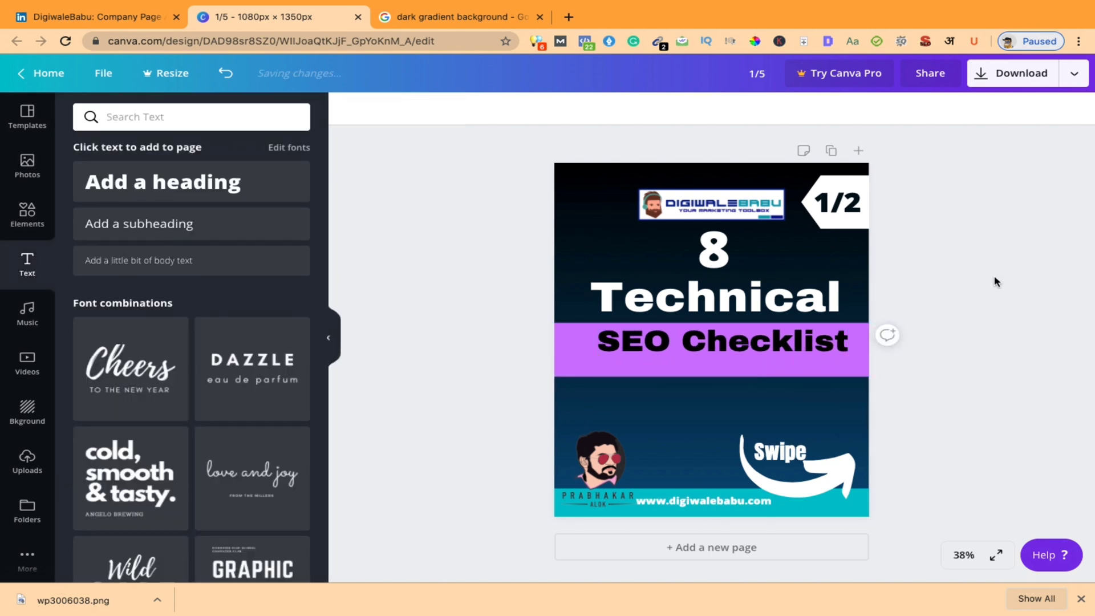
left_click(751, 342)
left_click_drag(752, 341, 745, 351)
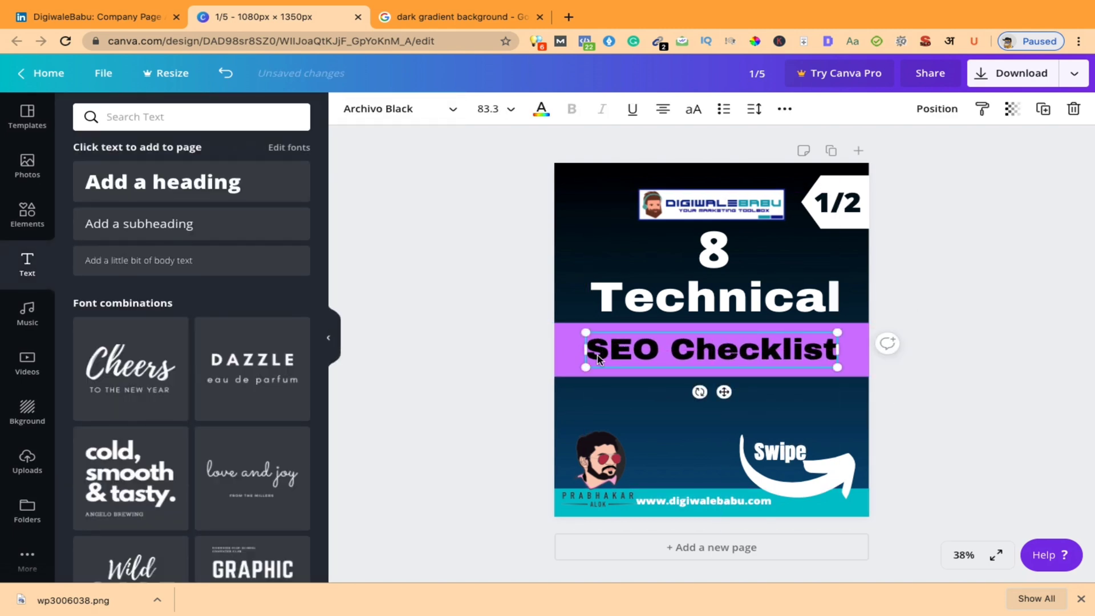
Enlarge the "SEO Checklist" text to a size of about 96.1 so it nearly spans the purple band
left_click_drag(587, 365, 571, 370)
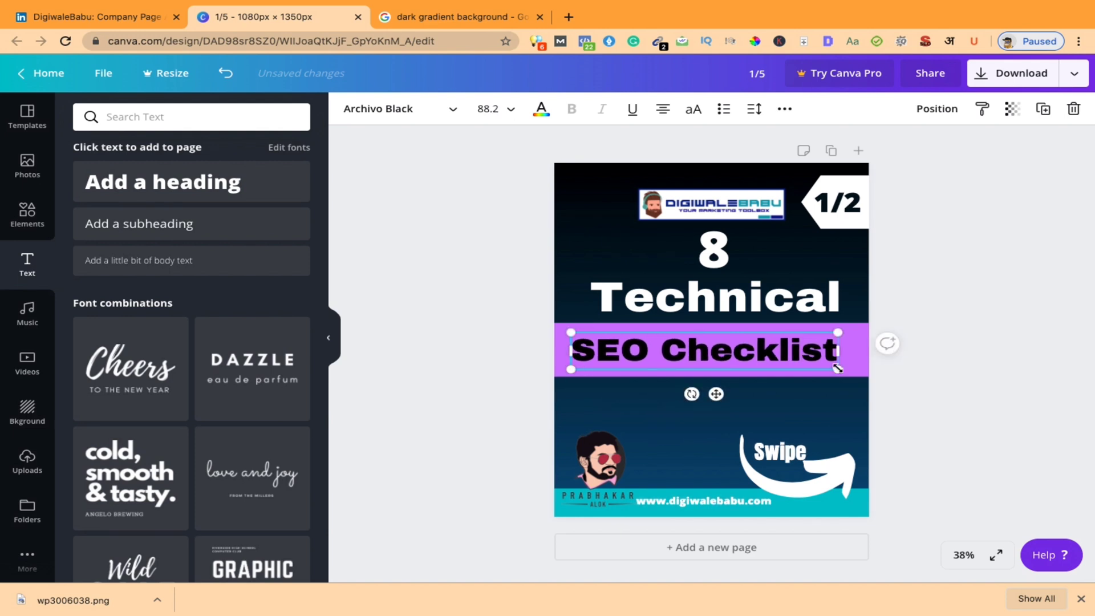
left_click_drag(843, 369, 861, 371)
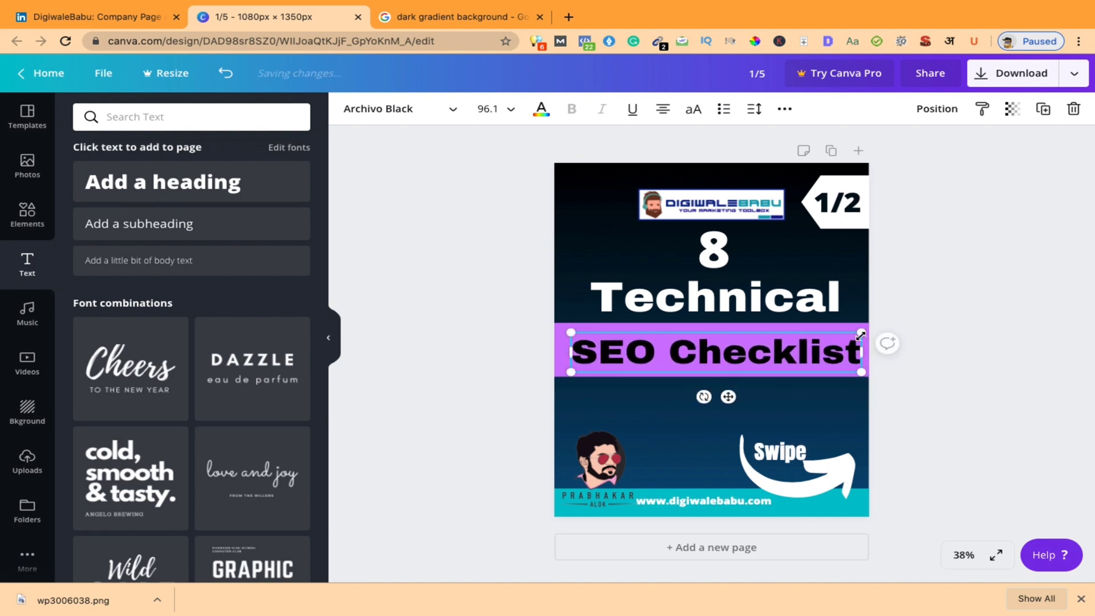
left_click_drag(861, 327, 867, 326)
left_click(930, 308)
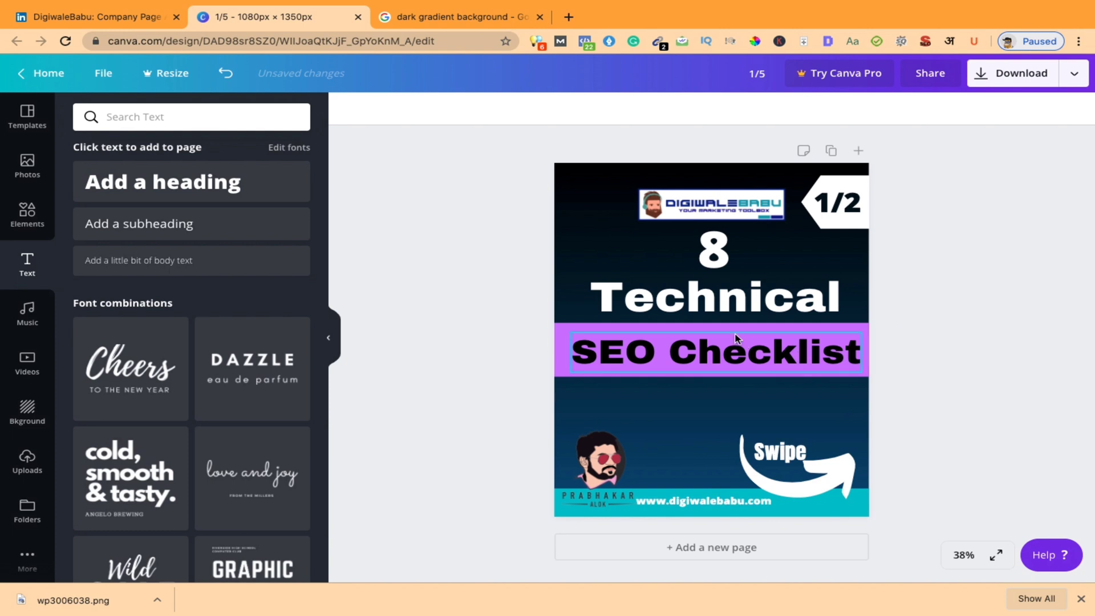
Recolour the purple band behind "SEO Checklist" to white
left_click(563, 336)
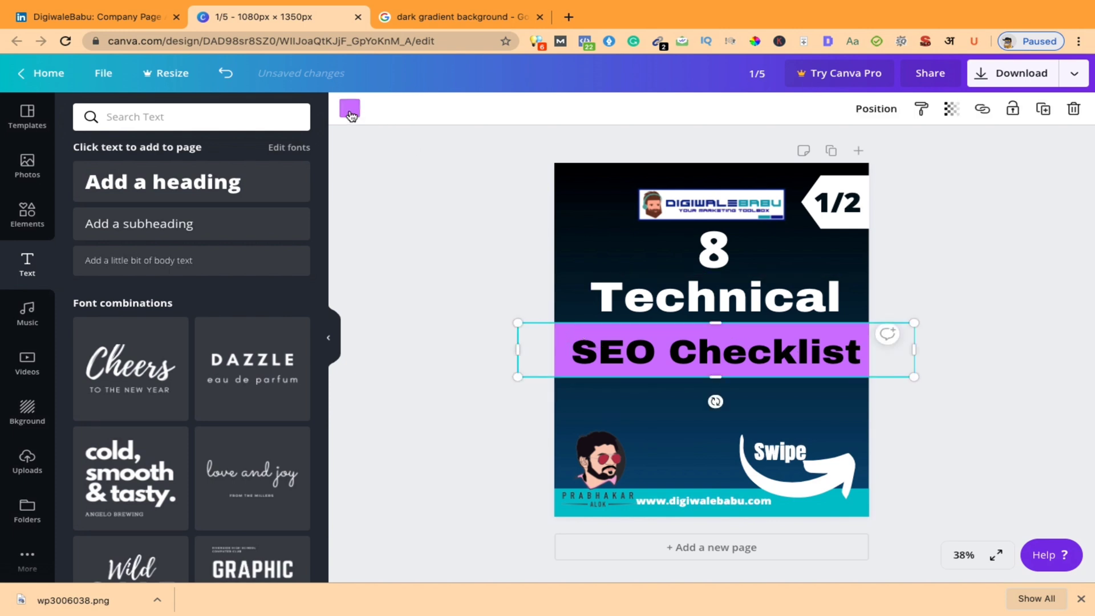
left_click(350, 109)
left_click(255, 249)
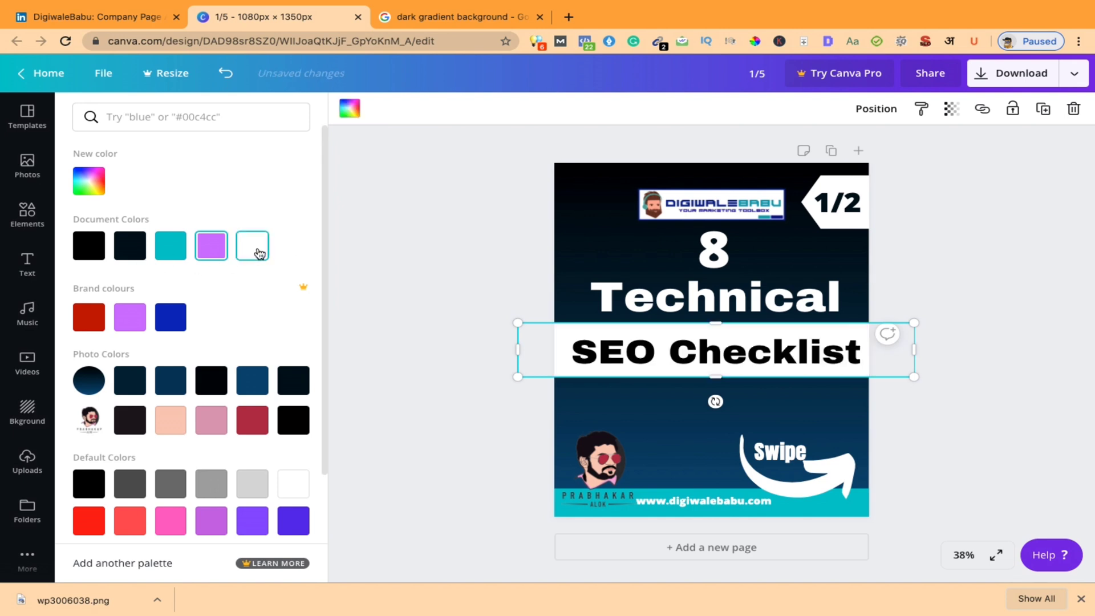
left_click(438, 231)
left_click(1027, 257)
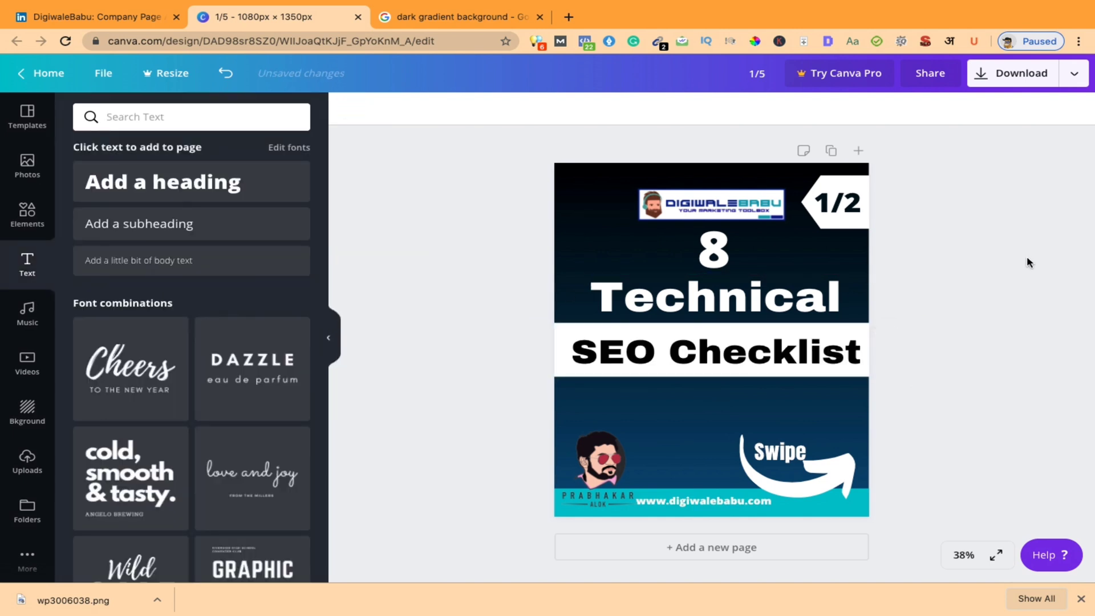
Nudge "SEO Checklist" slightly up and left to centre it on the white band
left_click(789, 357)
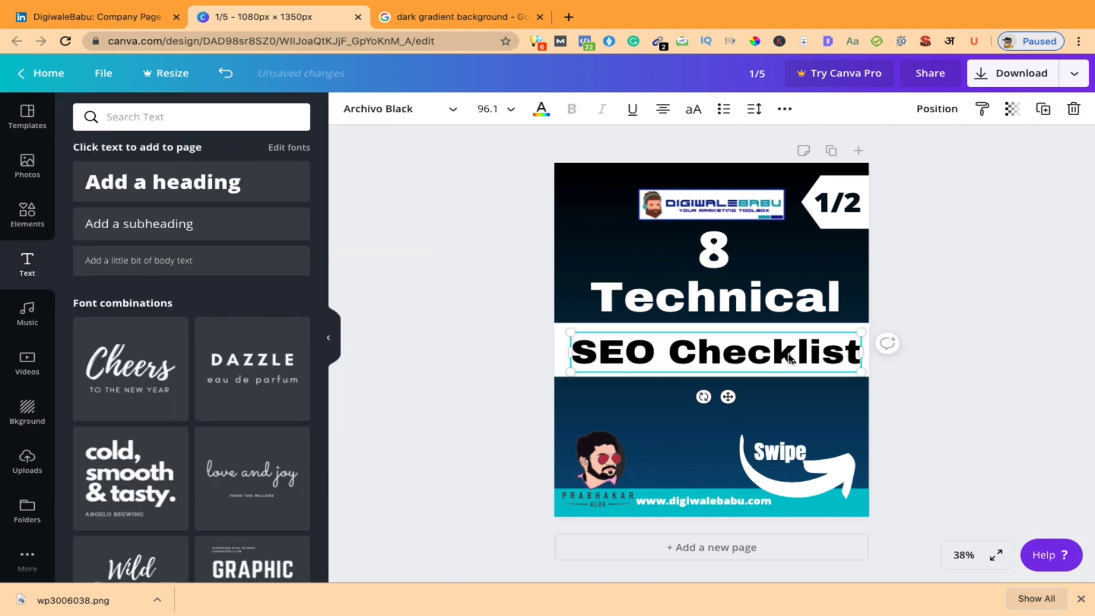
left_click_drag(789, 358, 785, 355)
left_click(1029, 321)
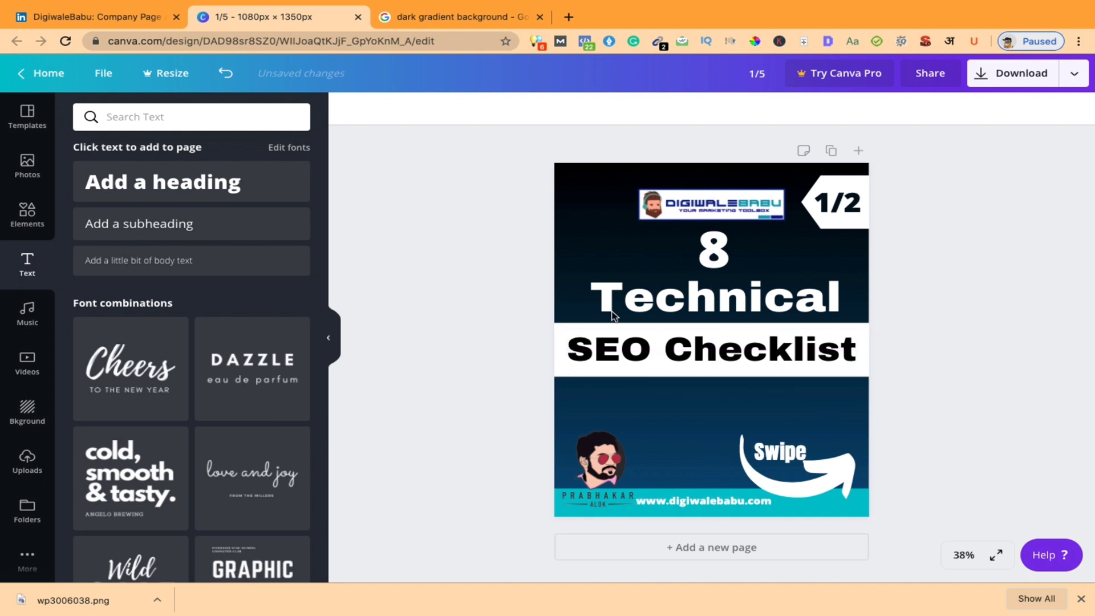
Check the LinkedIn reference post again, and back in Canva add a heading reading "Increase The Website Traffic"
left_click(94, 17)
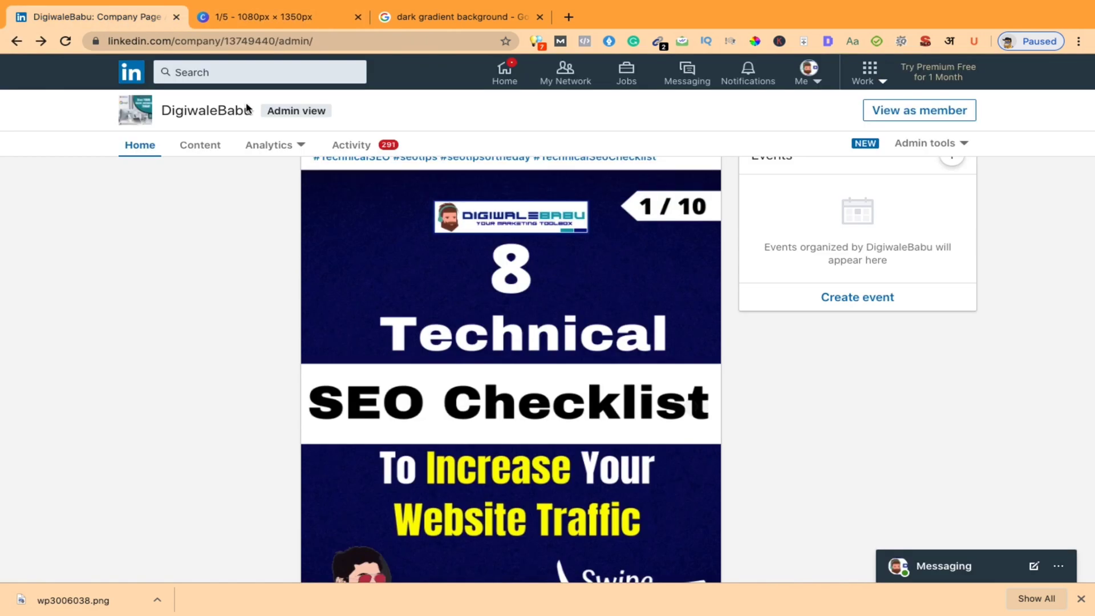
scroll(519, 517, "down", 1)
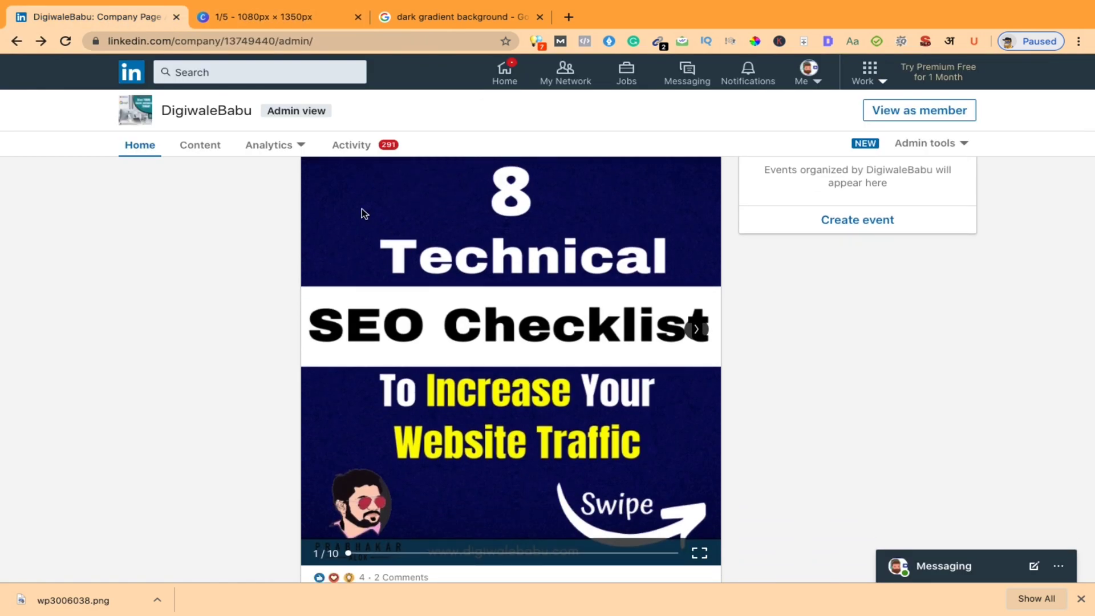
left_click(262, 17)
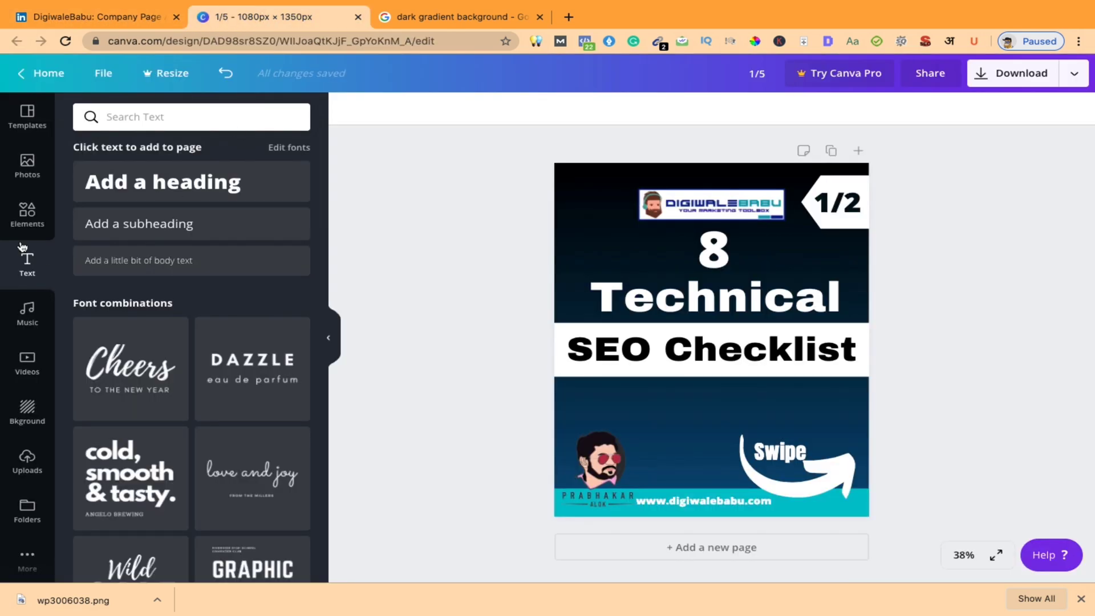
left_click(170, 182)
key("BackSpace")
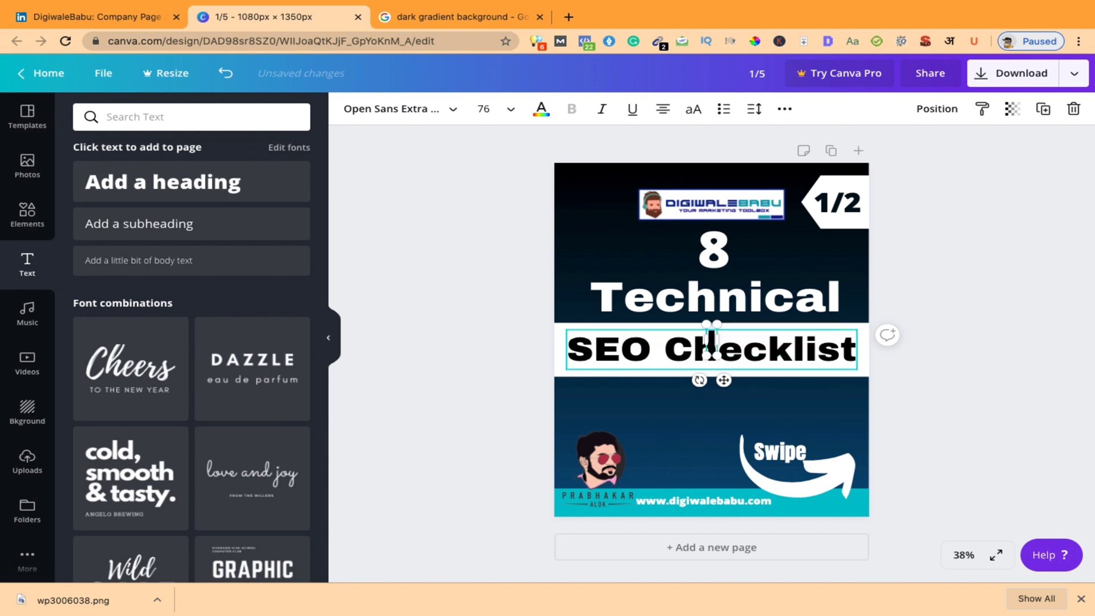
type("Ingrease the")
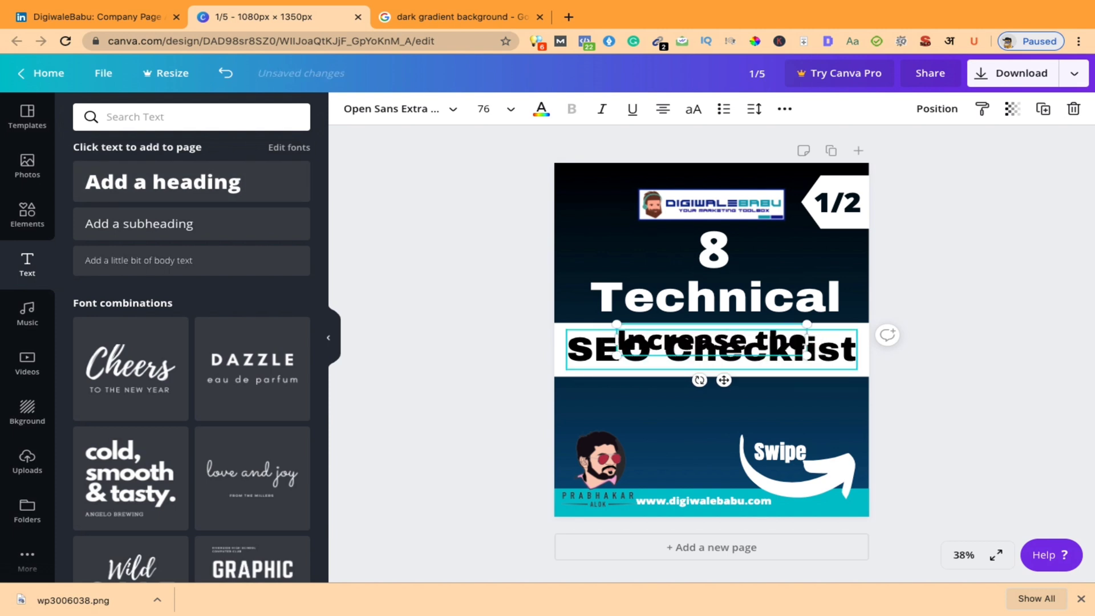
key("BackSpace")
key("BackSpace")
key("BackSpace")
key("BackSpace")
type("The")
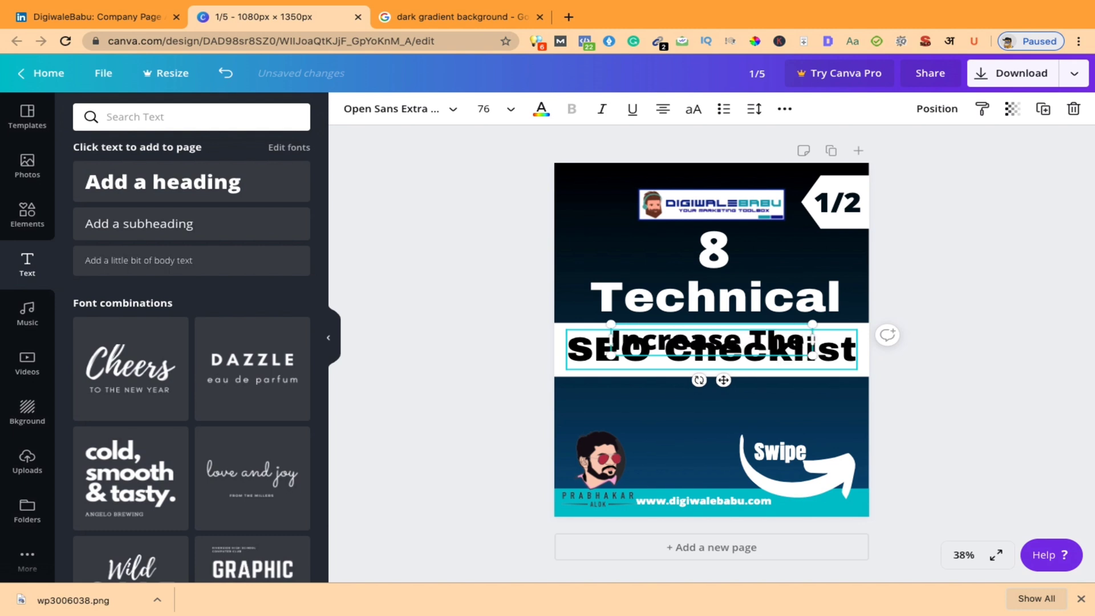
type(" Website")
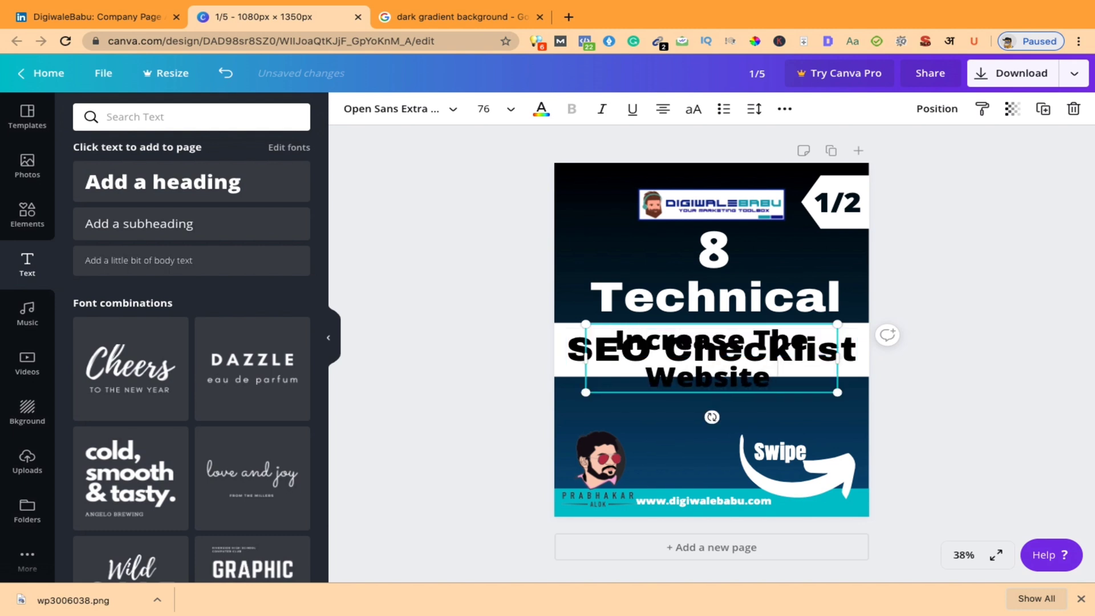
type(" Tra")
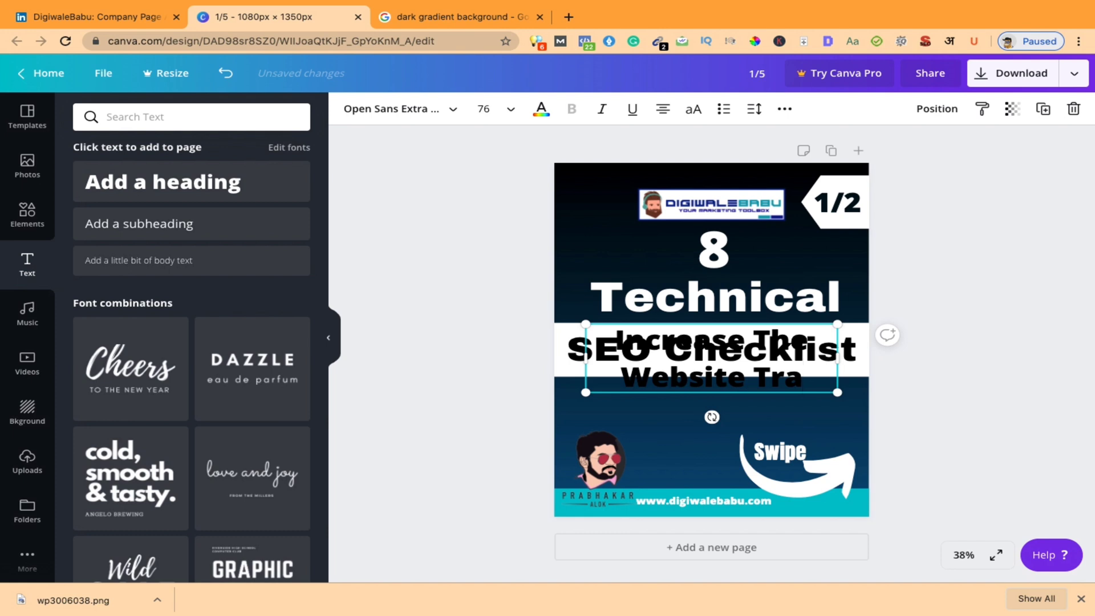
type("ffic")
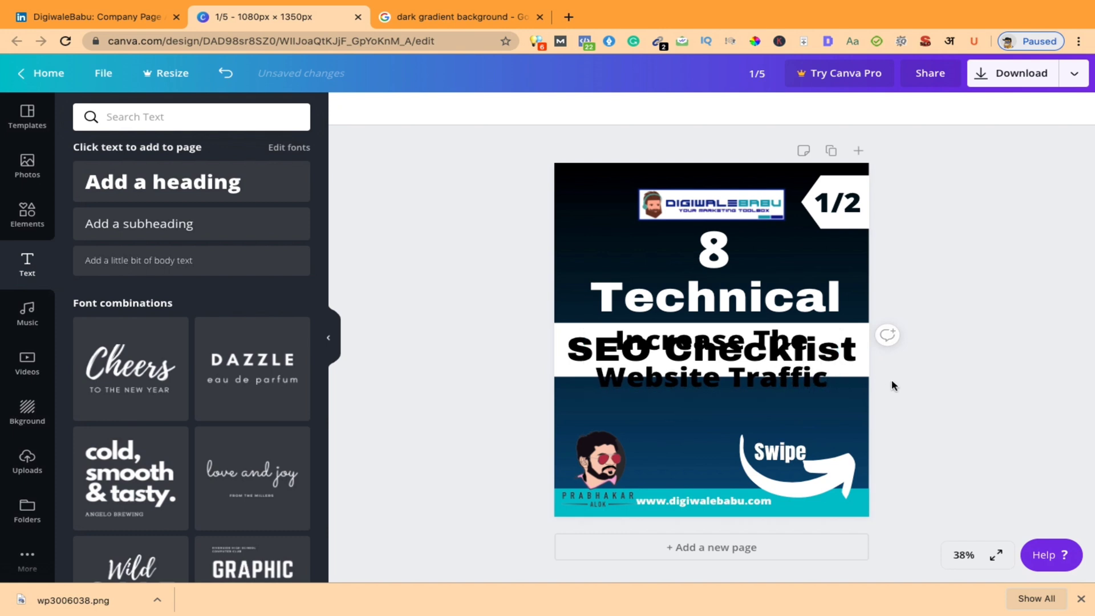
Move the "Increase The Website Traffic" heading down below "SEO Checklist" and change its font to Anton
left_click_drag(758, 354, 757, 406)
left_click(435, 108)
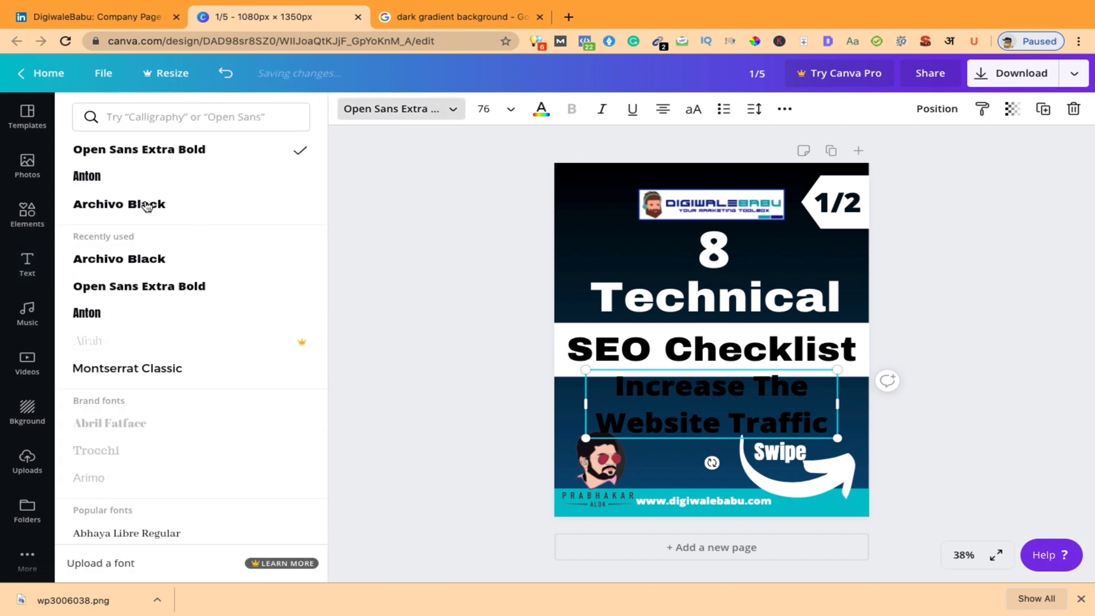
left_click(98, 177)
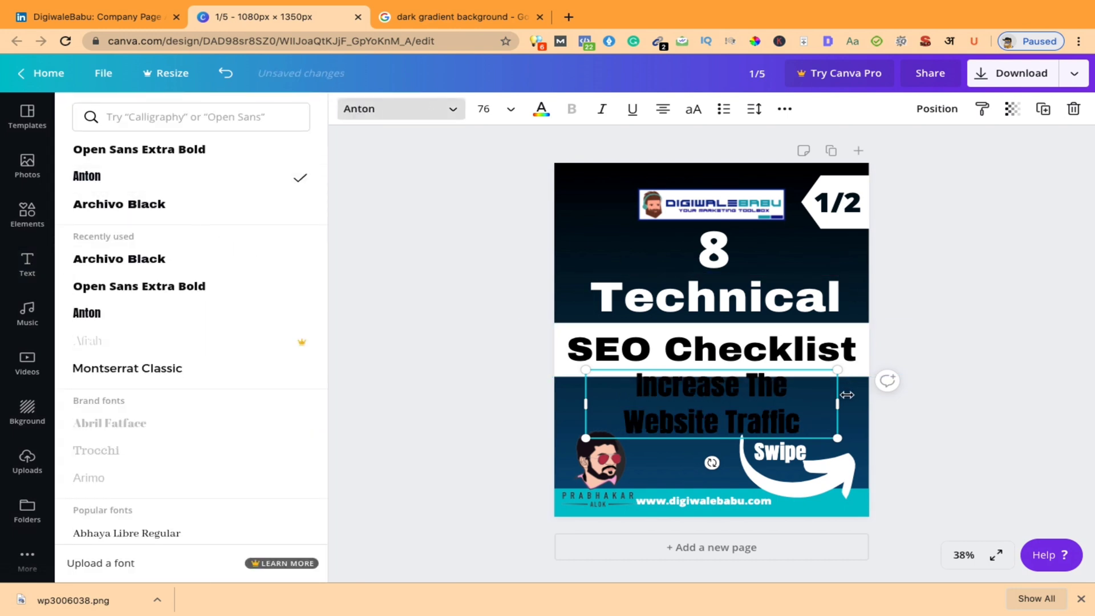
Fit "Increase The Website Traffic" on one line with a wider text box and size 64, centred just below the white band
left_click_drag(841, 405, 866, 403)
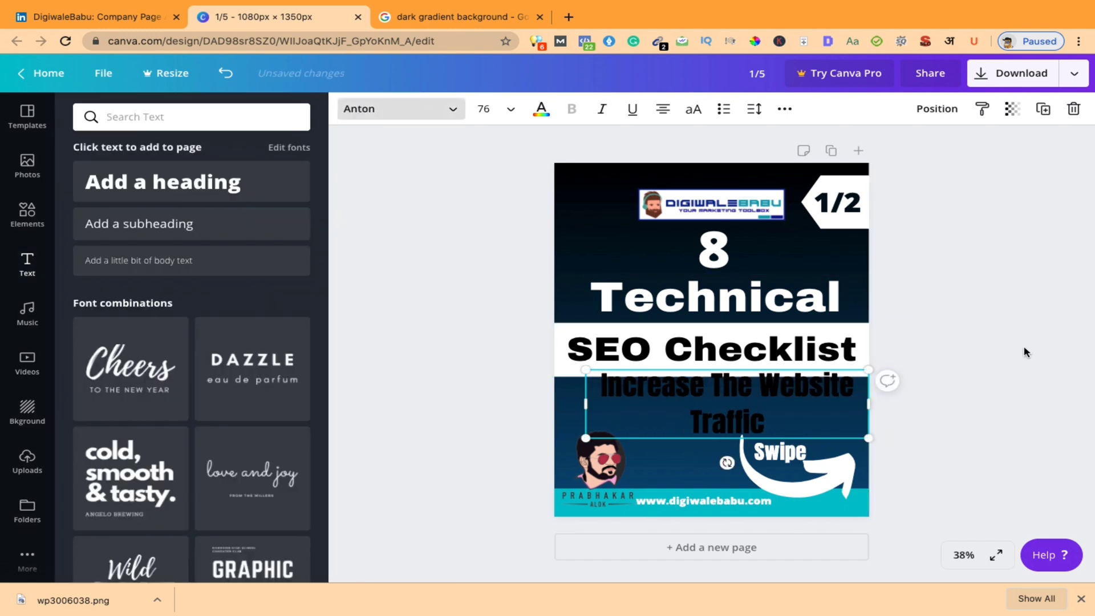
left_click_drag(780, 401, 779, 402)
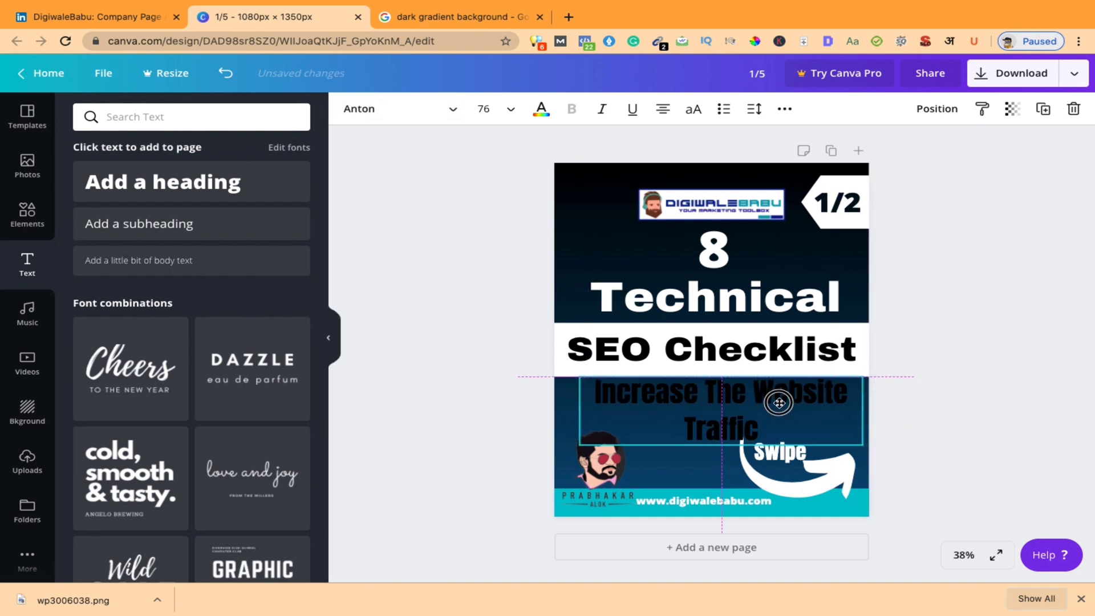
left_click(488, 109)
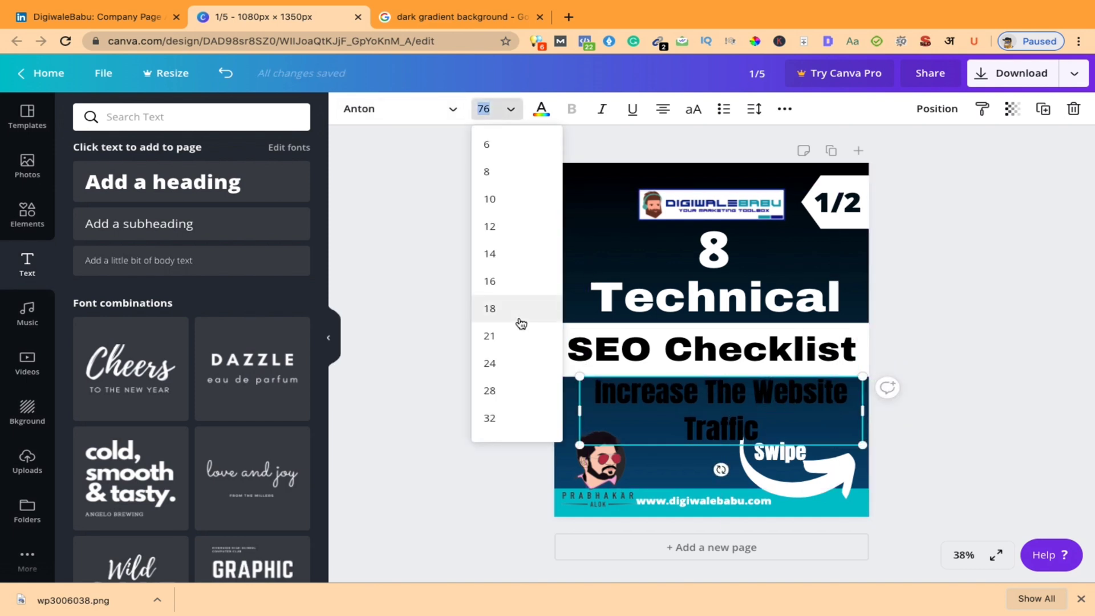
scroll(521, 320, "down", 2)
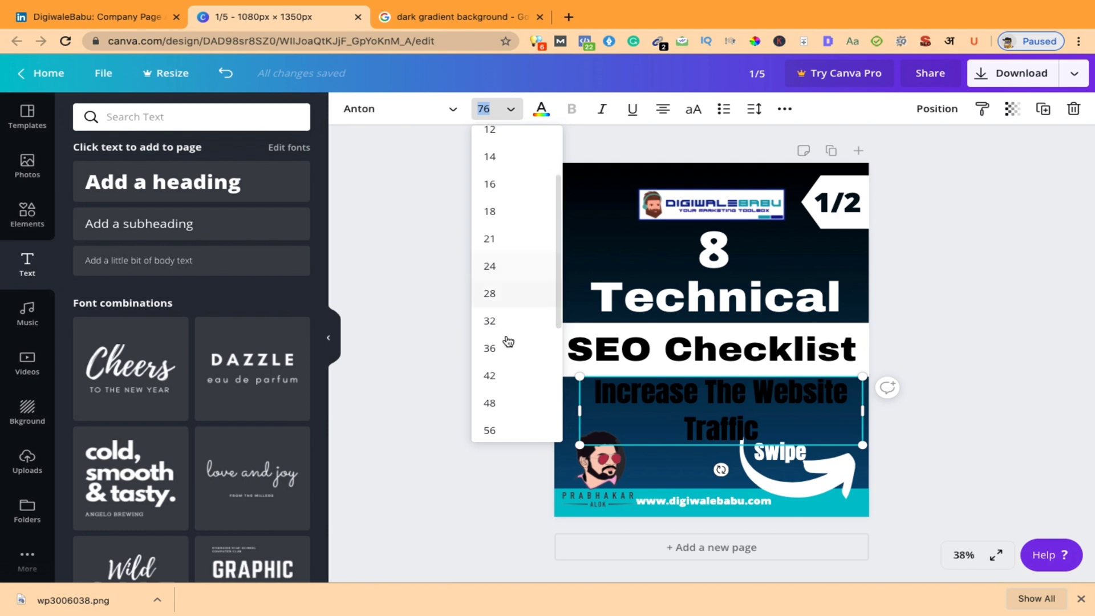
scroll(502, 281, "down", 3)
left_click(500, 284)
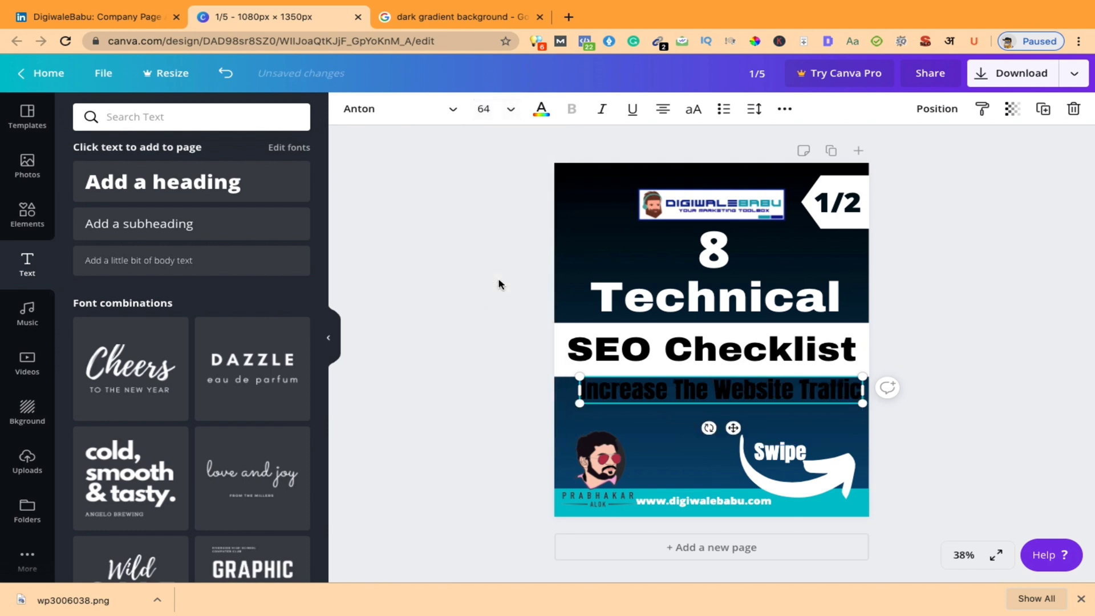
left_click_drag(790, 397, 793, 404)
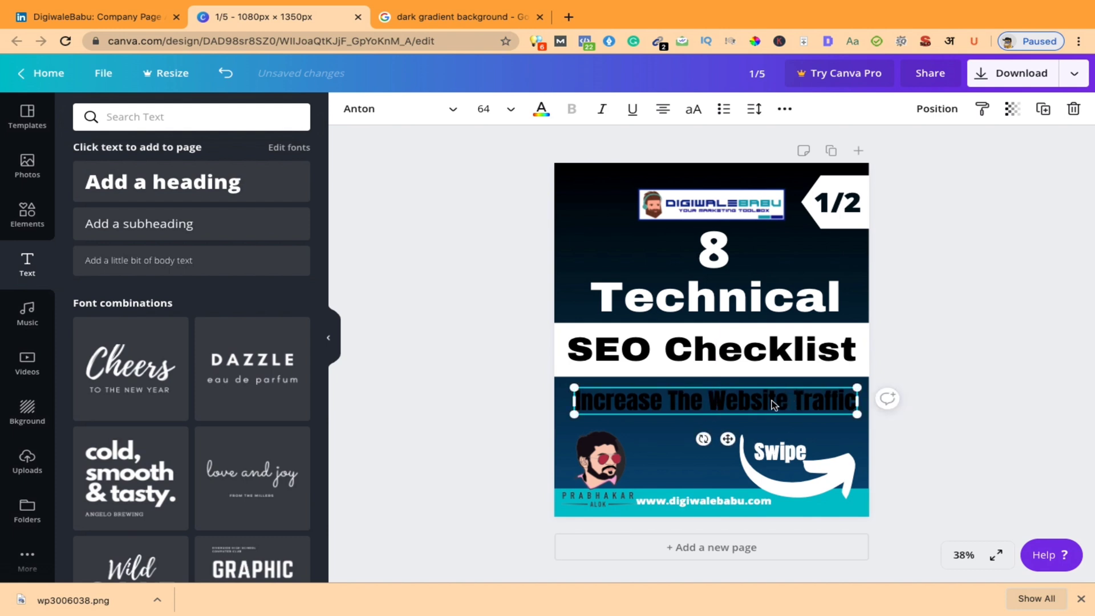
Change the colour of the "Increase The Website Traffic" text to white
double_click(772, 401)
left_click(692, 393)
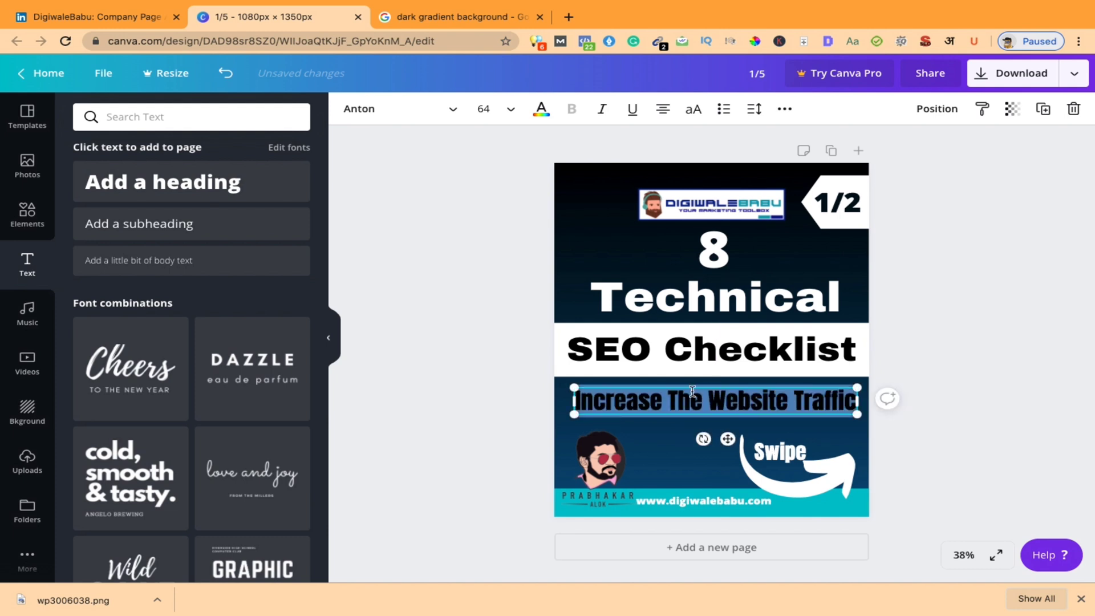
left_click(542, 110)
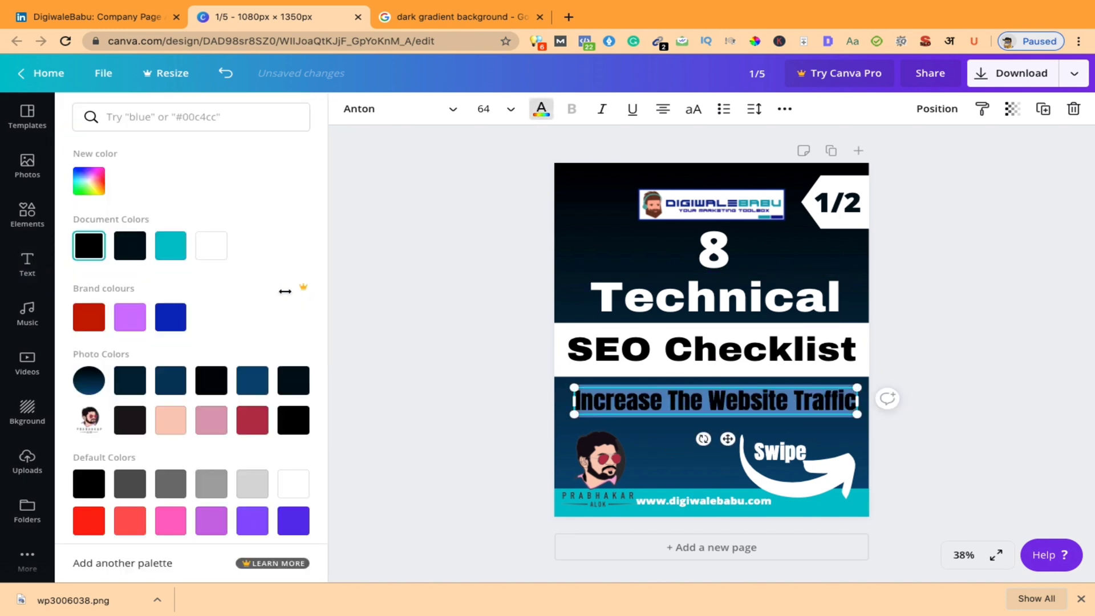
left_click(212, 247)
left_click(420, 299)
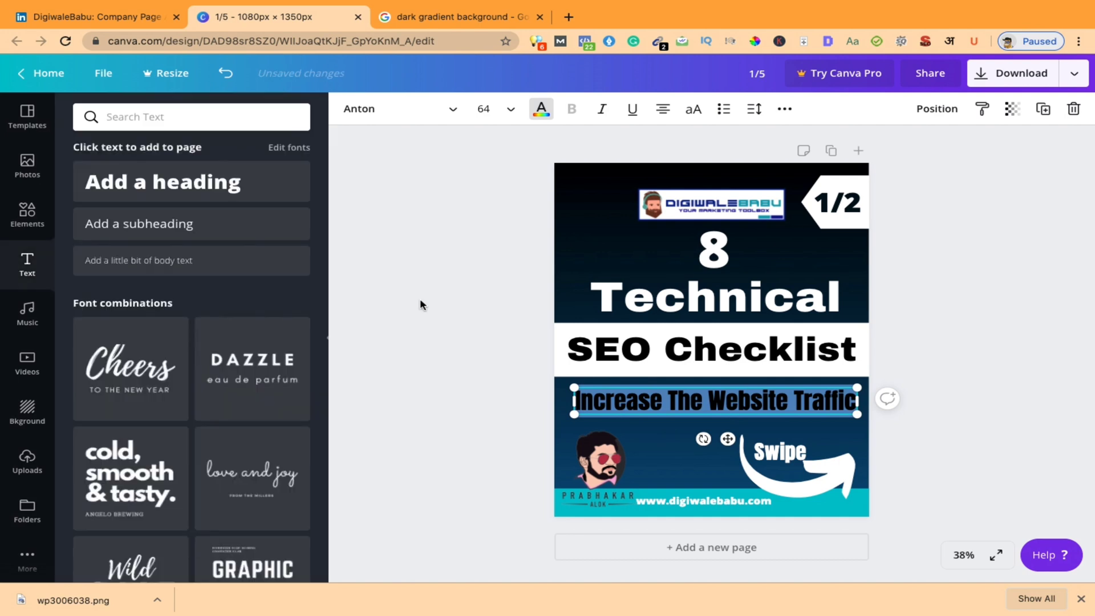
Colour only the word "Website" yellow in the "Increase The Website Traffic" line
left_click(750, 403)
left_click_drag(711, 401, 787, 401)
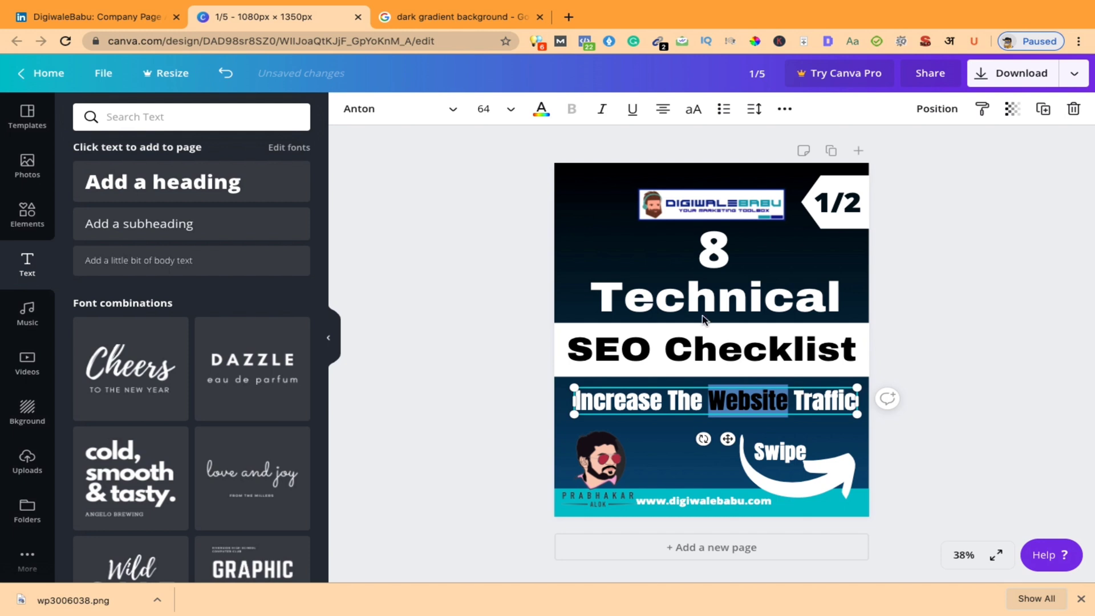
left_click(542, 110)
scroll(211, 339, "down", 2)
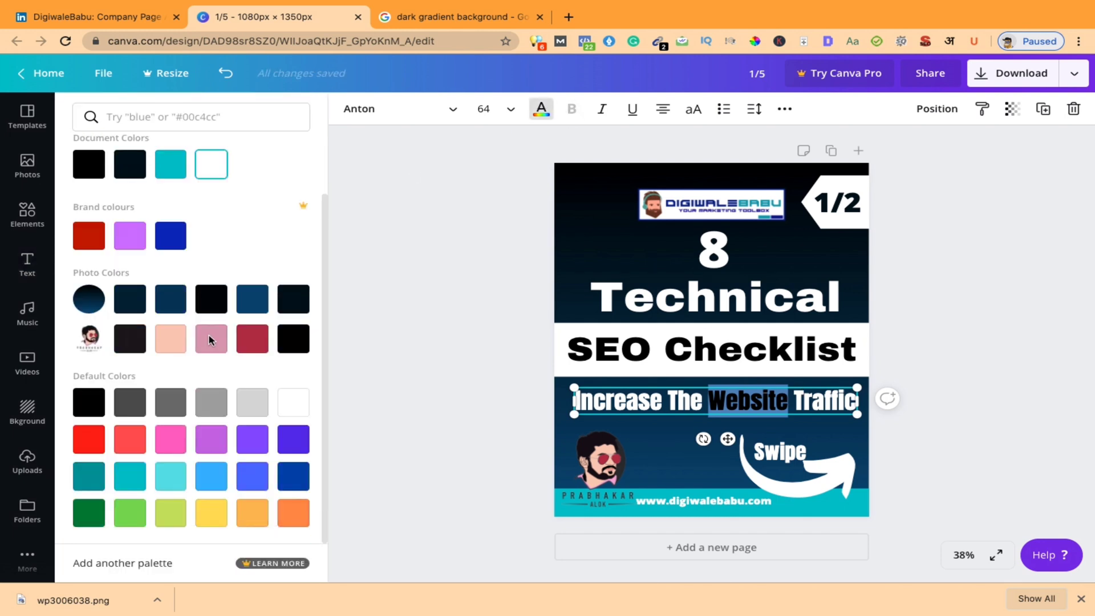
left_click(211, 516)
left_click(403, 322)
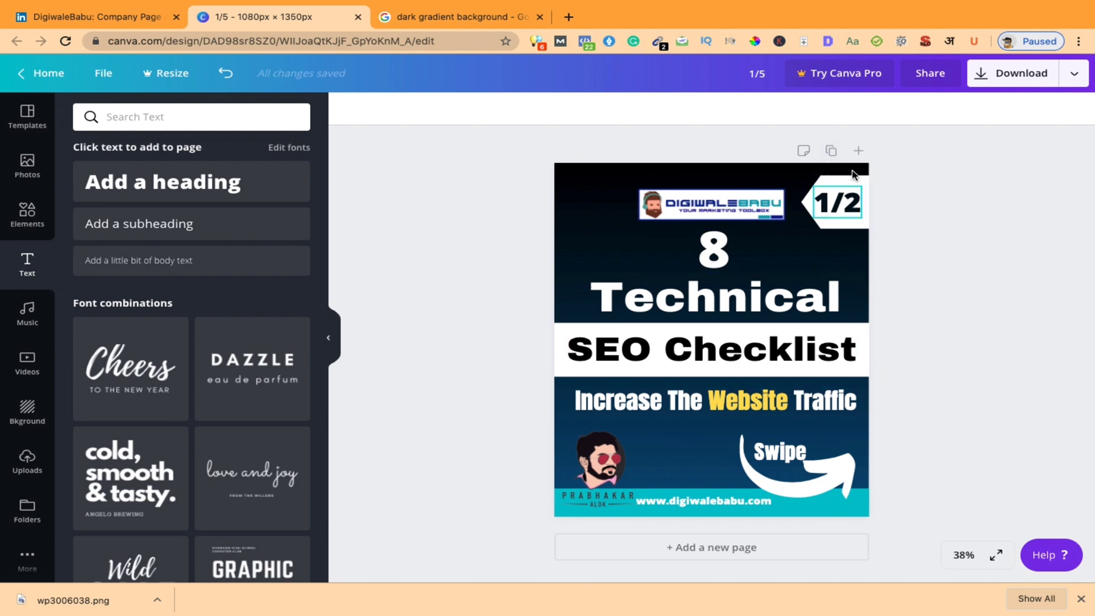
Duplicate the title page as page 2 and select the DigiwaleBabu logo on the copy
left_click(832, 152)
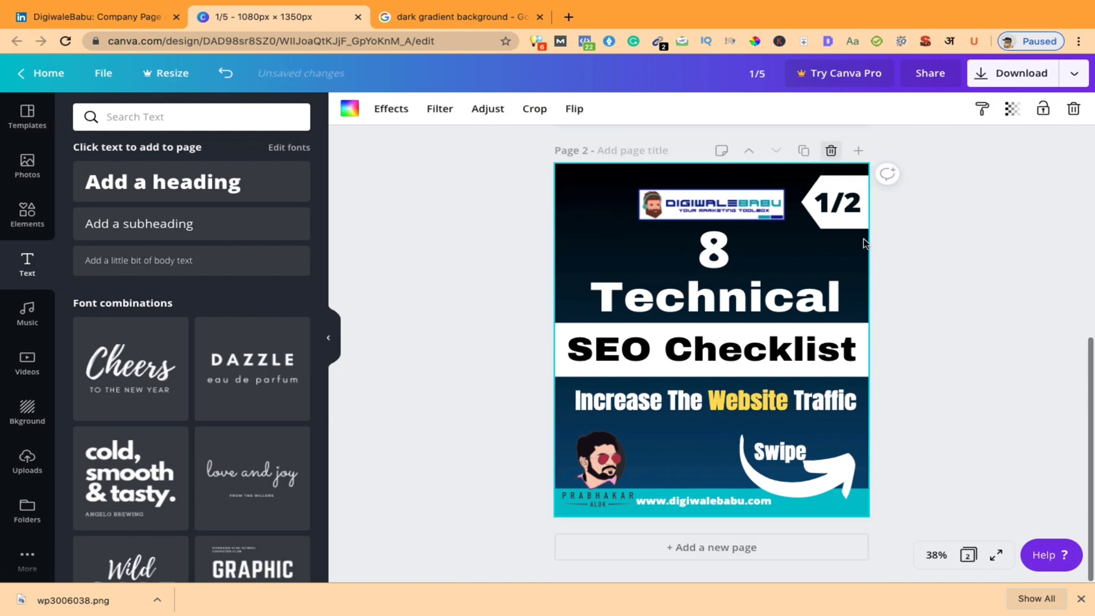
scroll(864, 239, "up", 5)
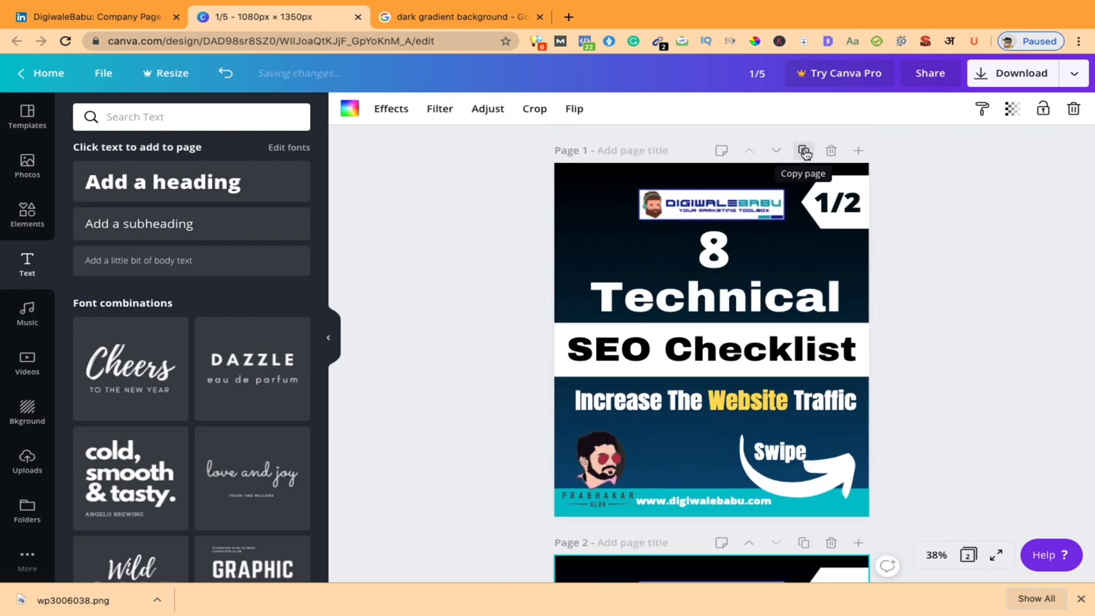
scroll(810, 298, "down", 5)
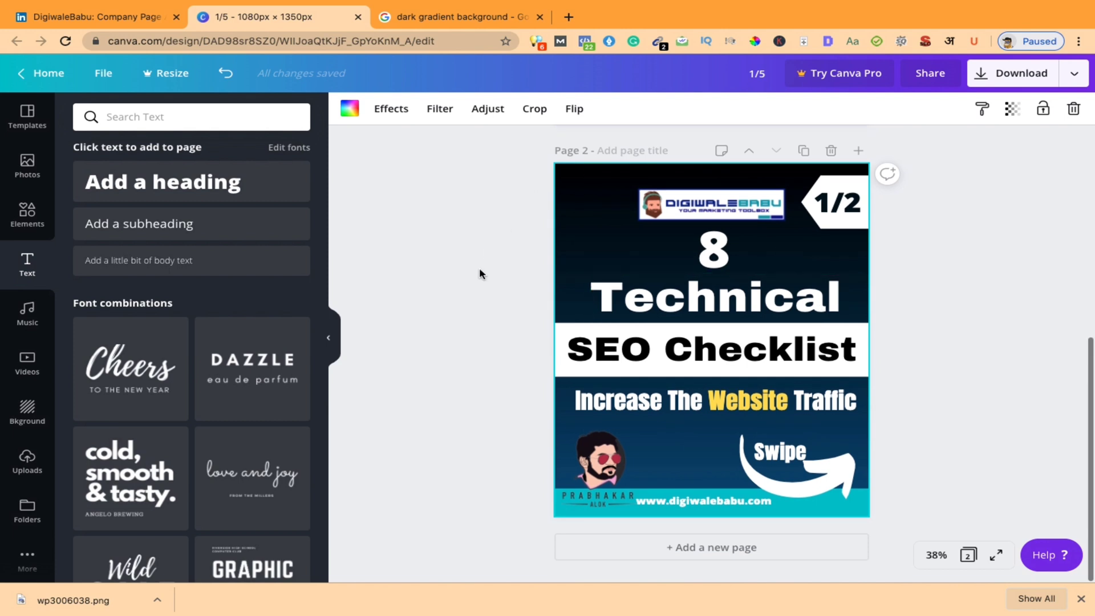
left_click(687, 203)
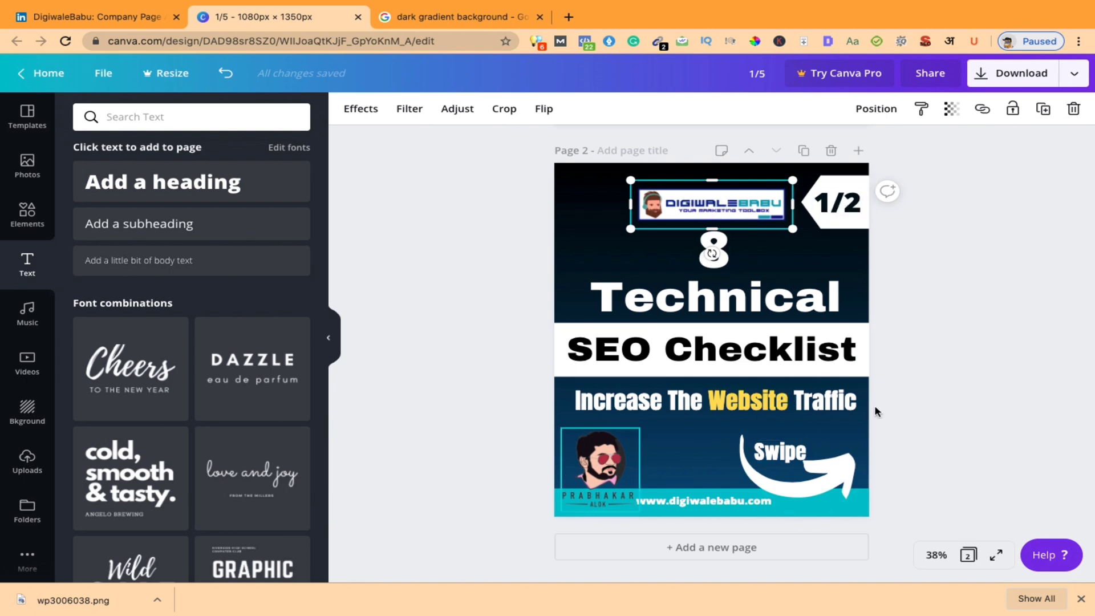
Delete the "8 Technical" heading, the "SEO Checklist" band and the "Increase The Website Traffic" line from page 2
left_click(543, 264)
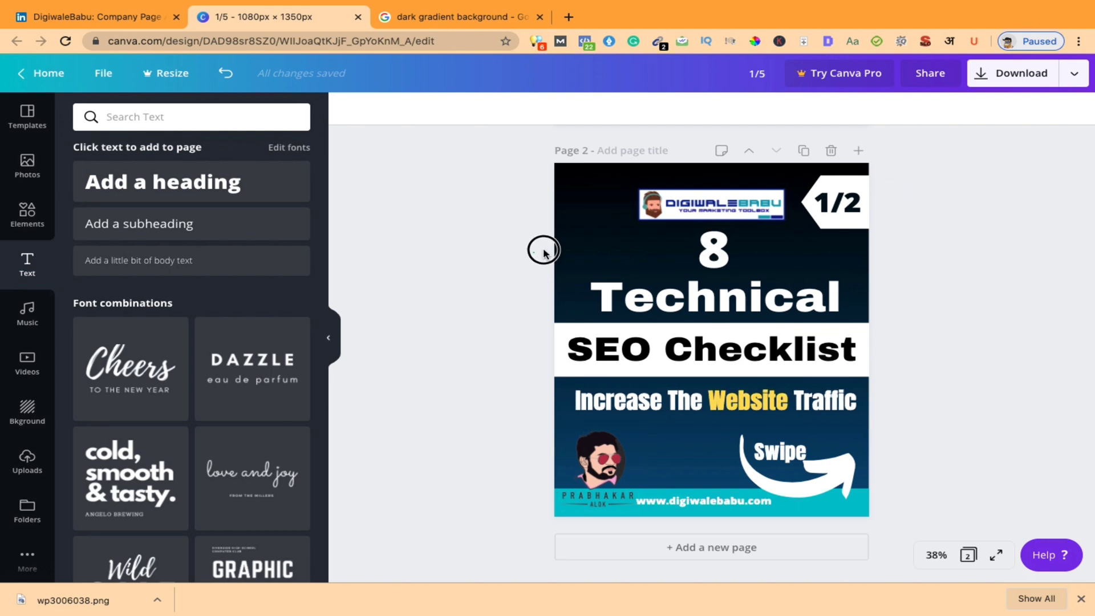
left_click_drag(543, 251, 788, 321)
key("Delete")
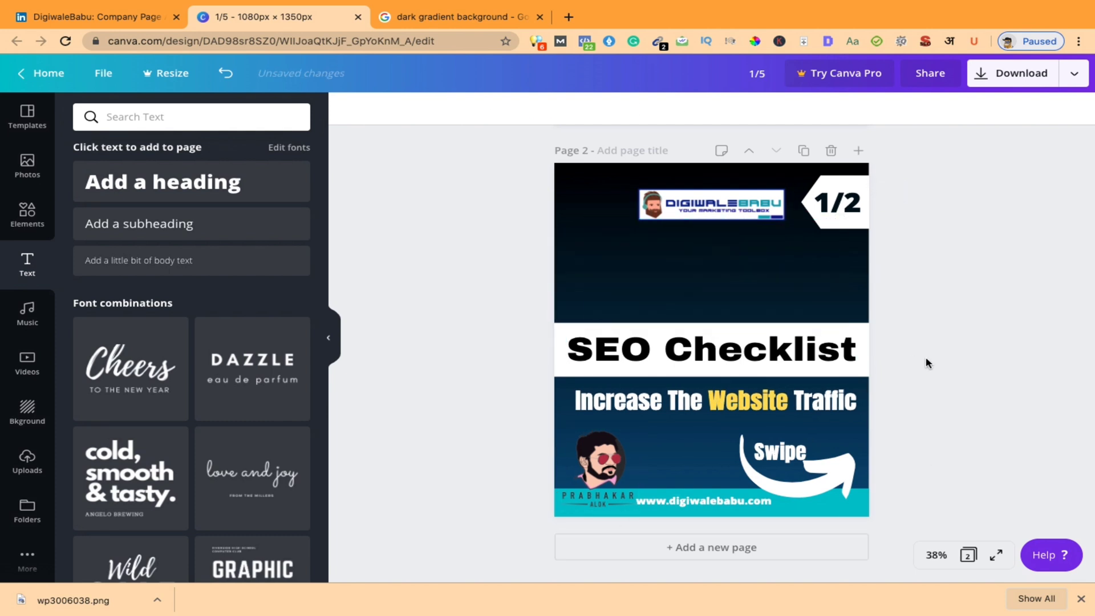
left_click_drag(891, 416, 678, 401)
left_click(481, 277)
key("Delete")
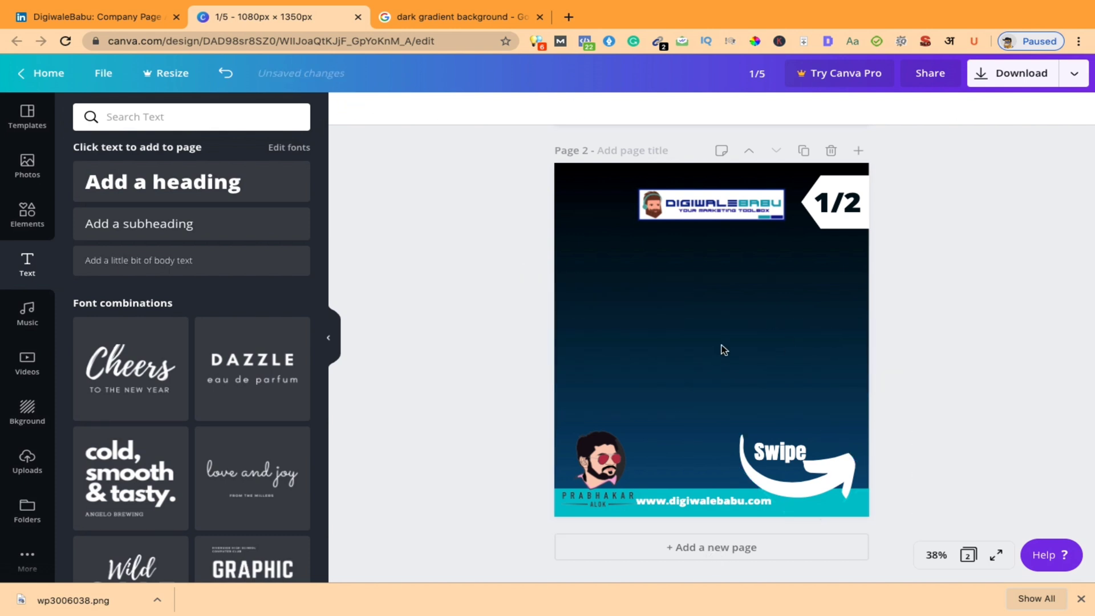
Replace page 2's background with the uploaded red-to-black gradient image
left_click(615, 296)
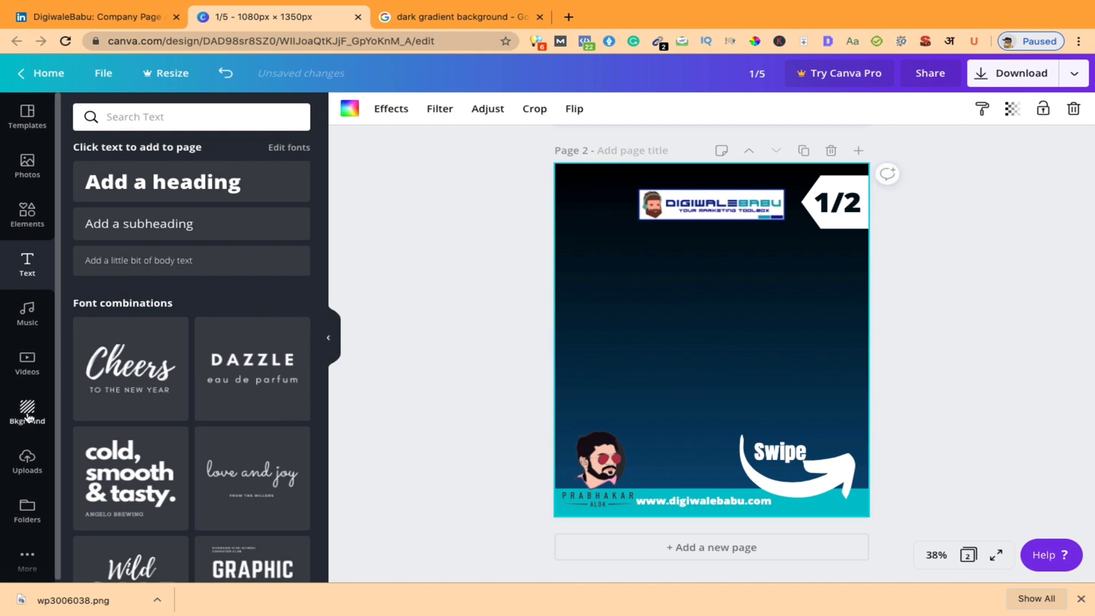
left_click(21, 461)
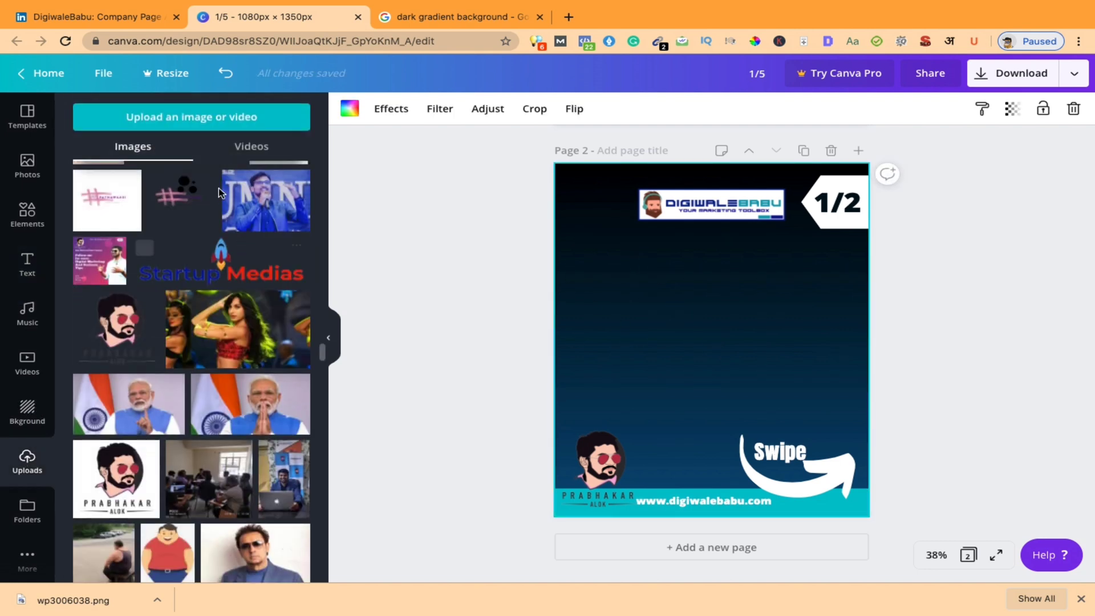
scroll(218, 285, "down", 10)
scroll(199, 239, "up", 10)
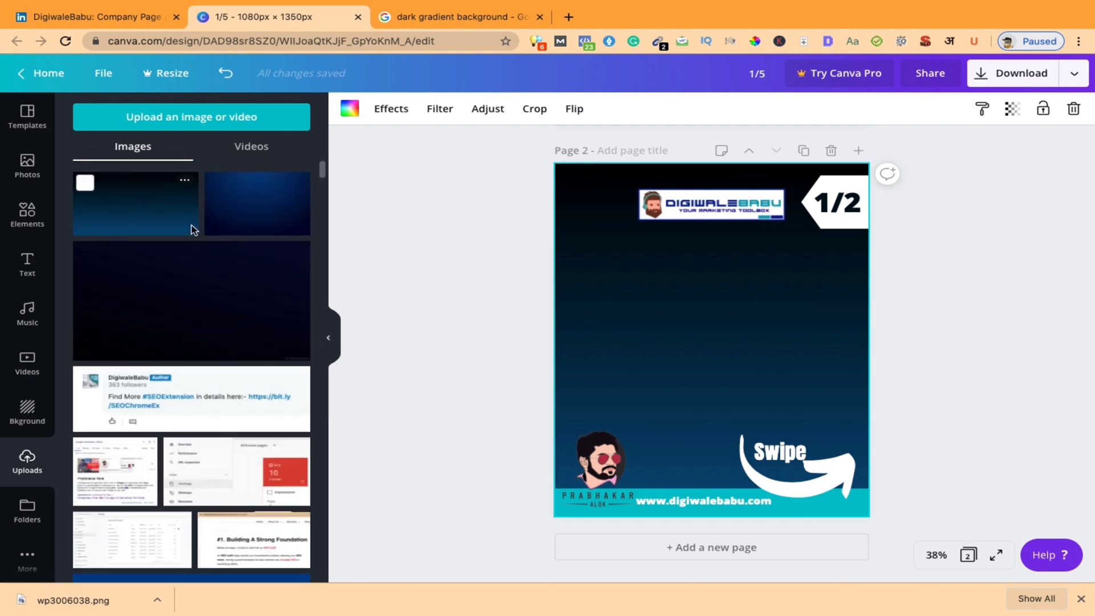
scroll(232, 415, "down", 15)
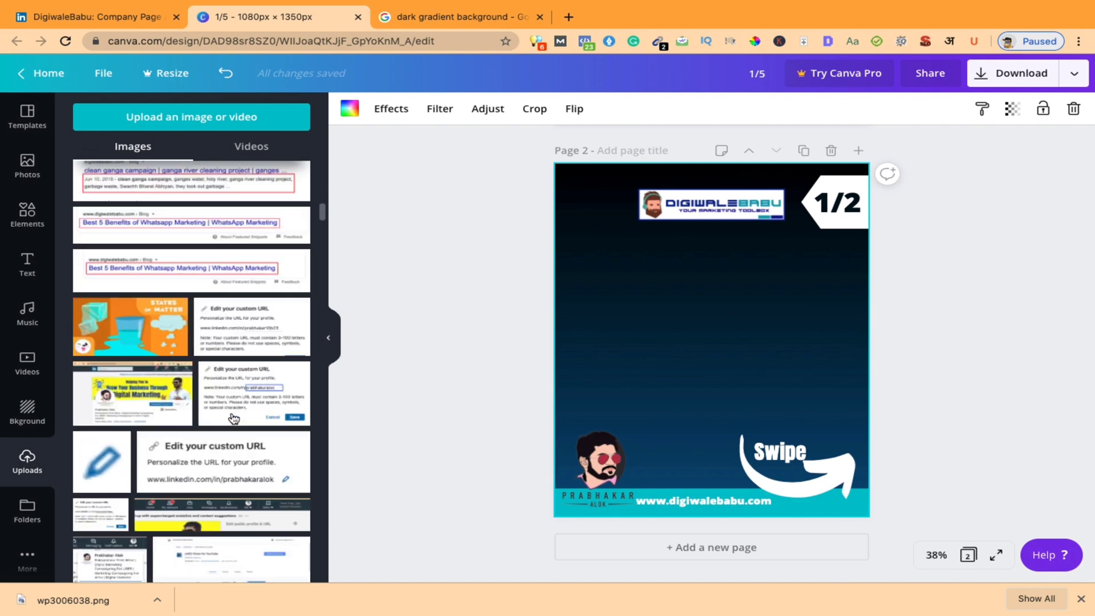
scroll(240, 354, "down", 10)
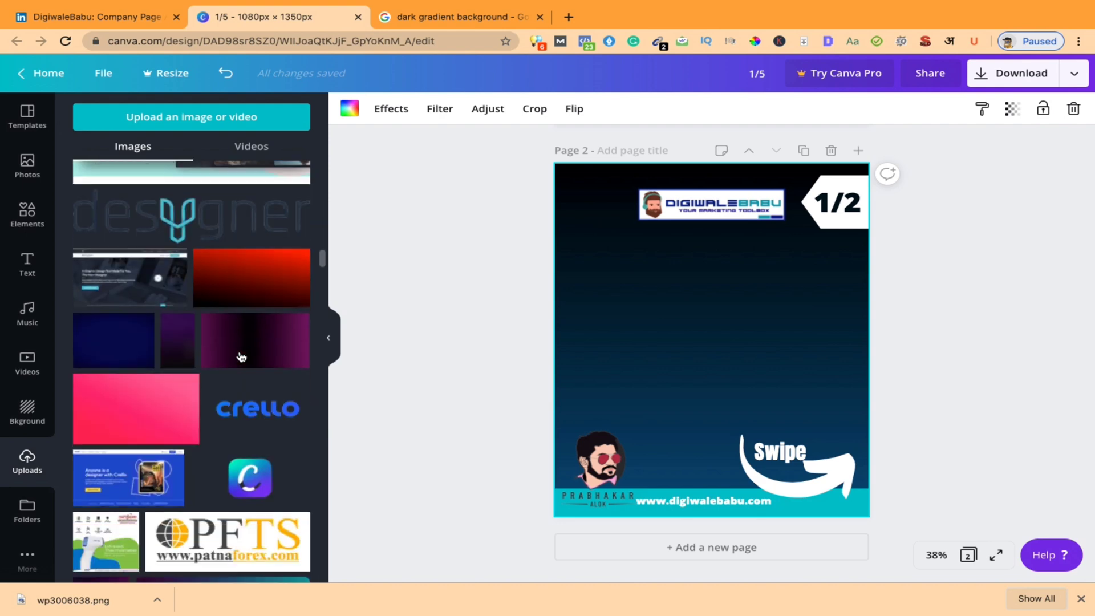
left_click_drag(251, 263, 564, 172)
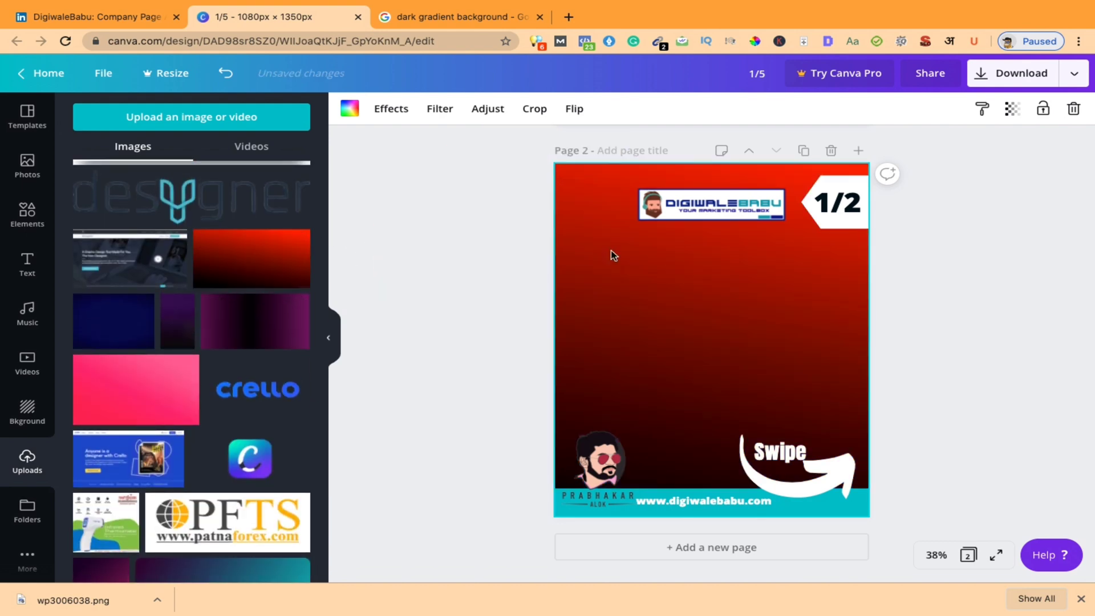
Reposition the red gradient image sideways within page 2's background crop
double_click(611, 251)
left_click_drag(611, 251, 782, 261)
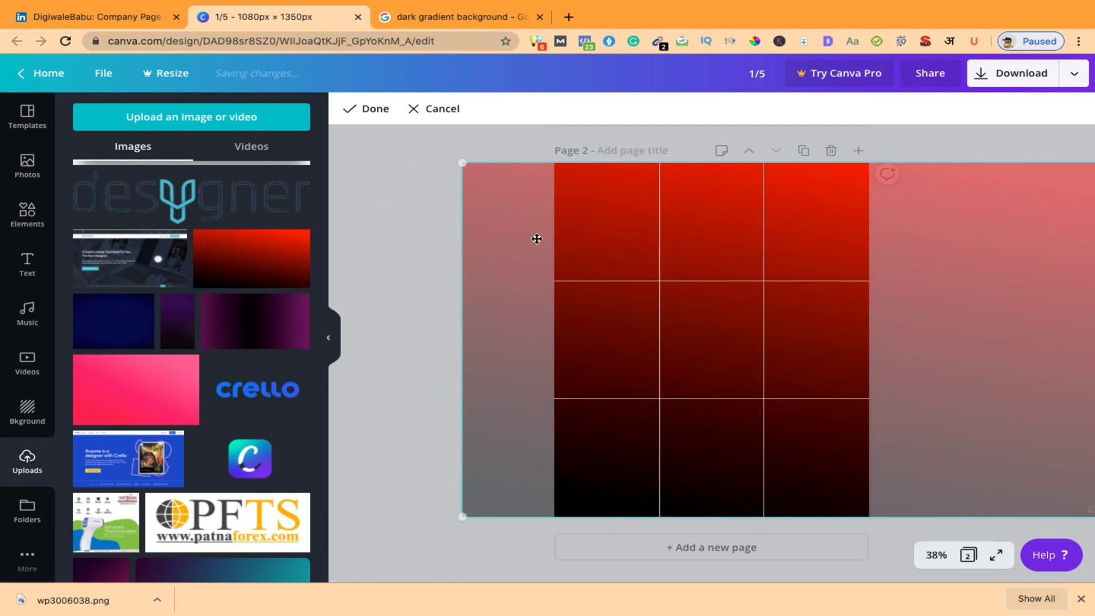
left_click(364, 112)
left_click(392, 215)
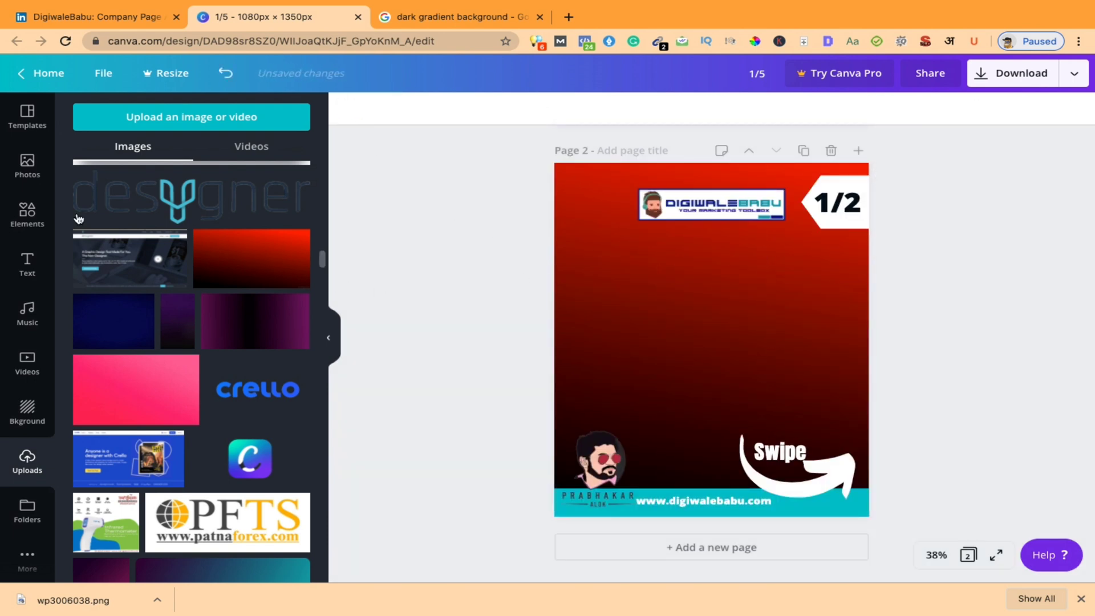
Using slide 2 of the LinkedIn reference carousel as a guide, add a small circle to page 2's upper-left area, below the logo
left_click(109, 17)
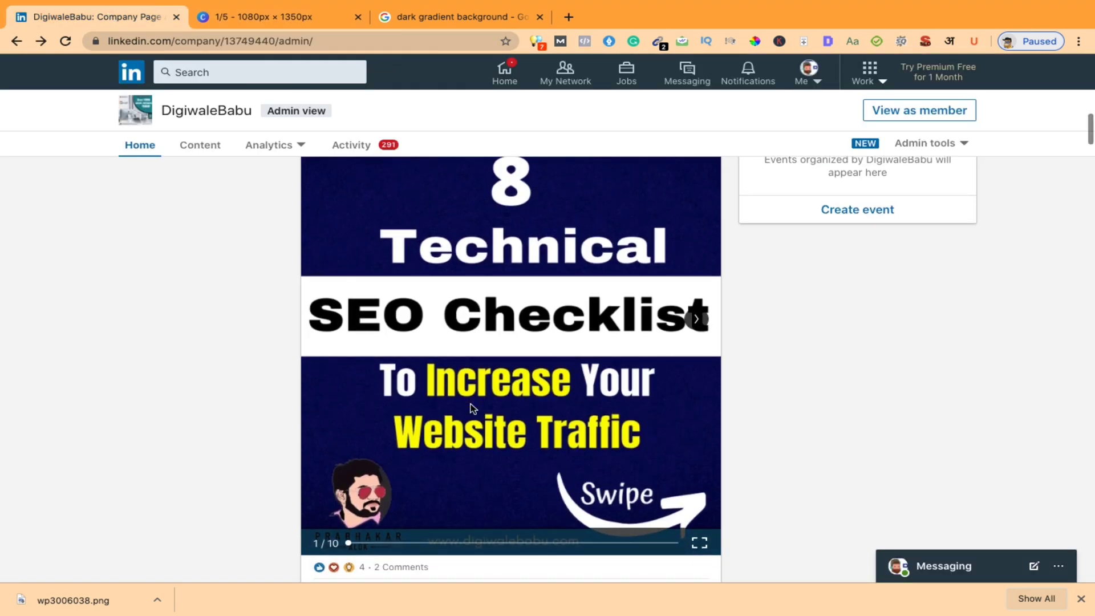
left_click(698, 321)
scroll(628, 308, "up", 1)
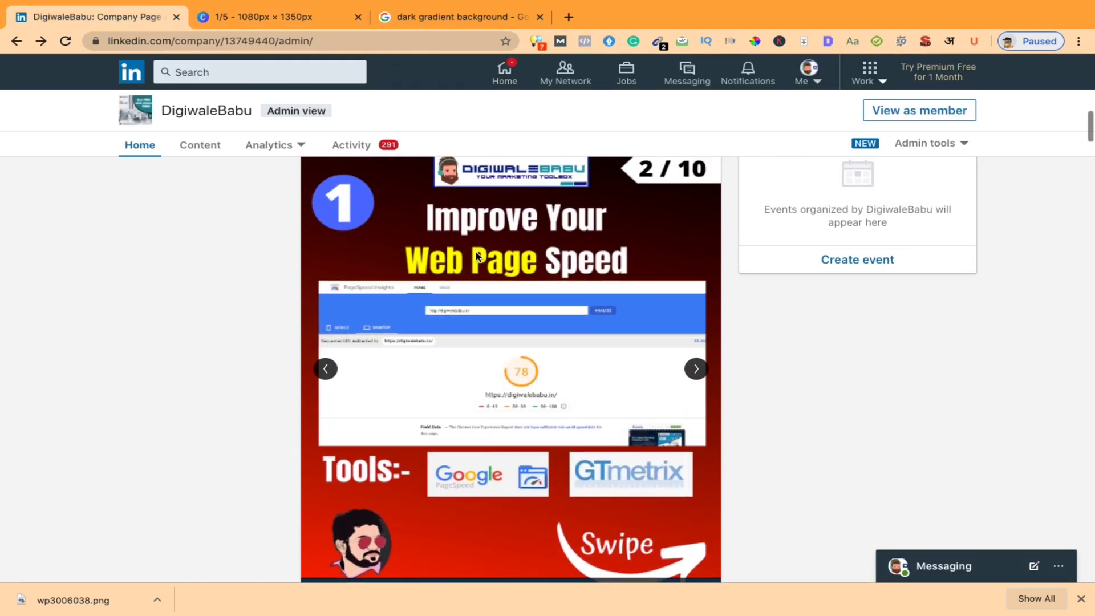
scroll(343, 229, "up", 1)
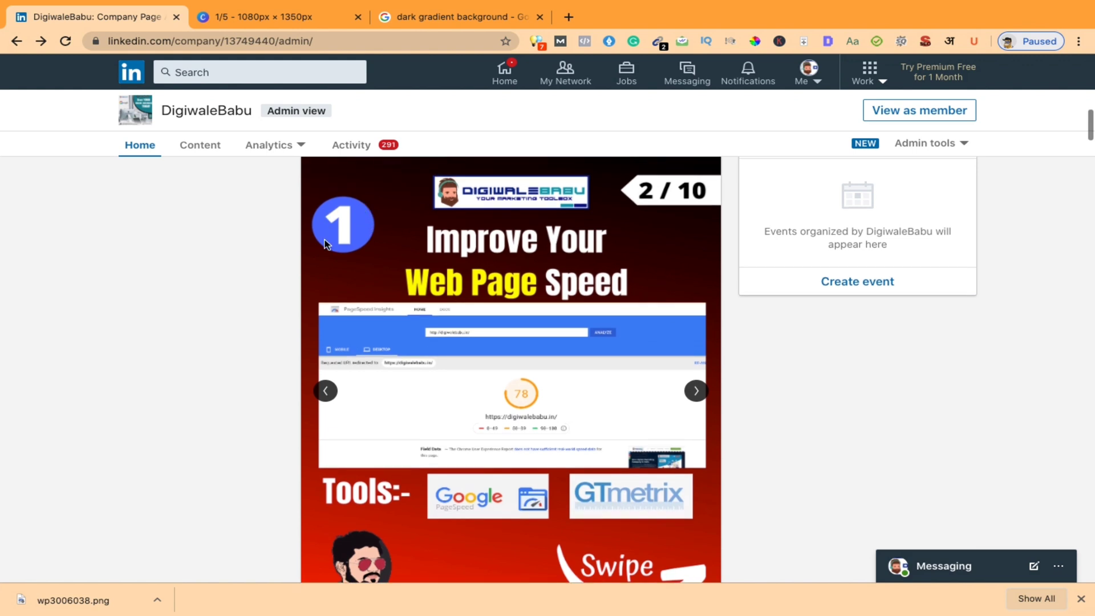
left_click(276, 18)
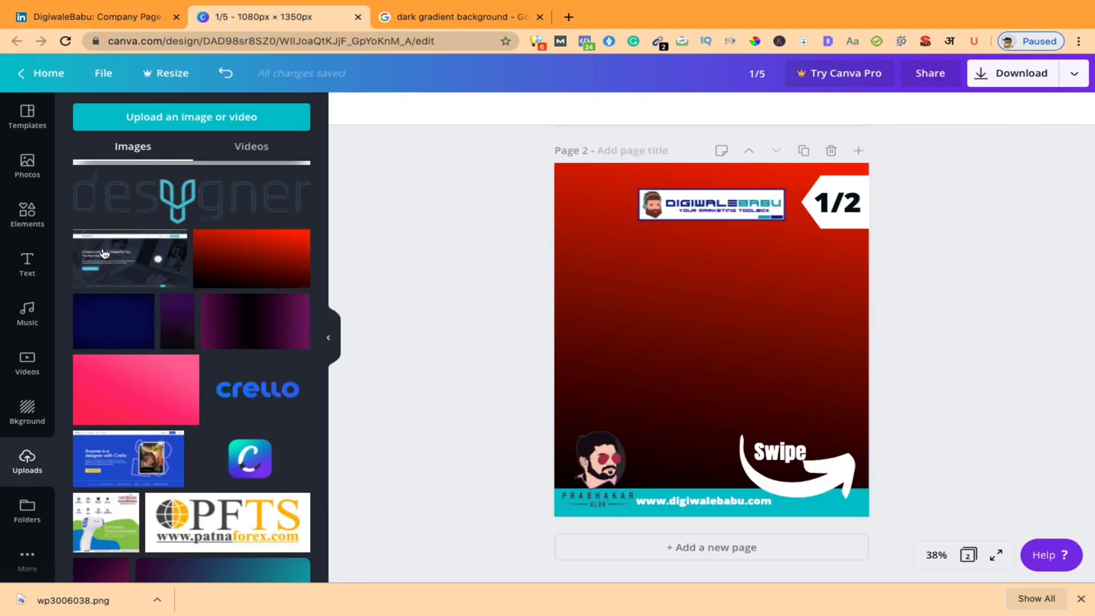
left_click(33, 221)
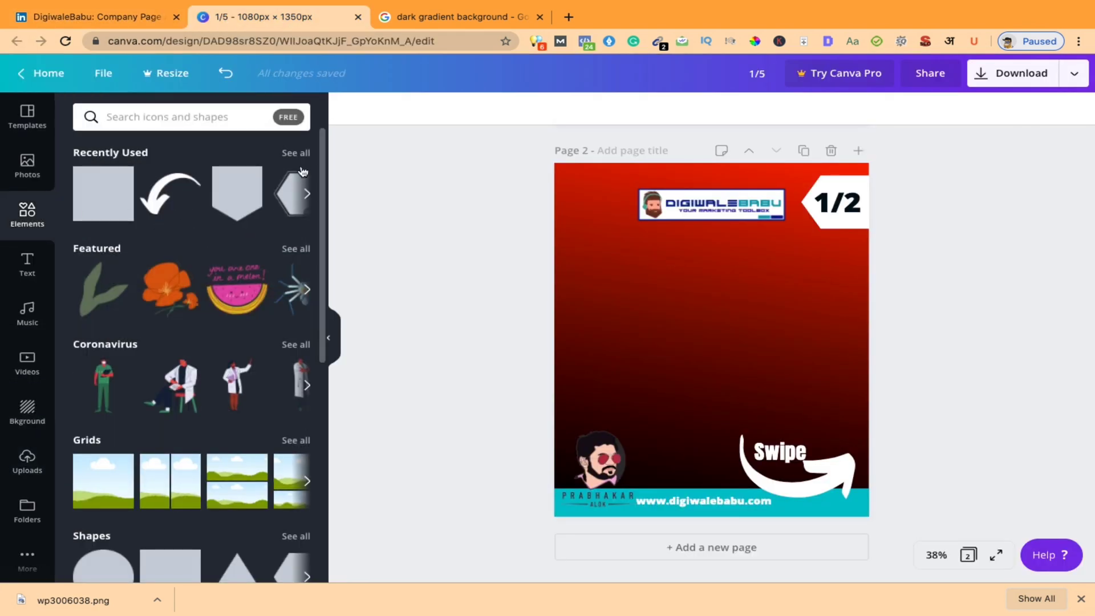
scroll(199, 413, "down", 3)
left_click(103, 432)
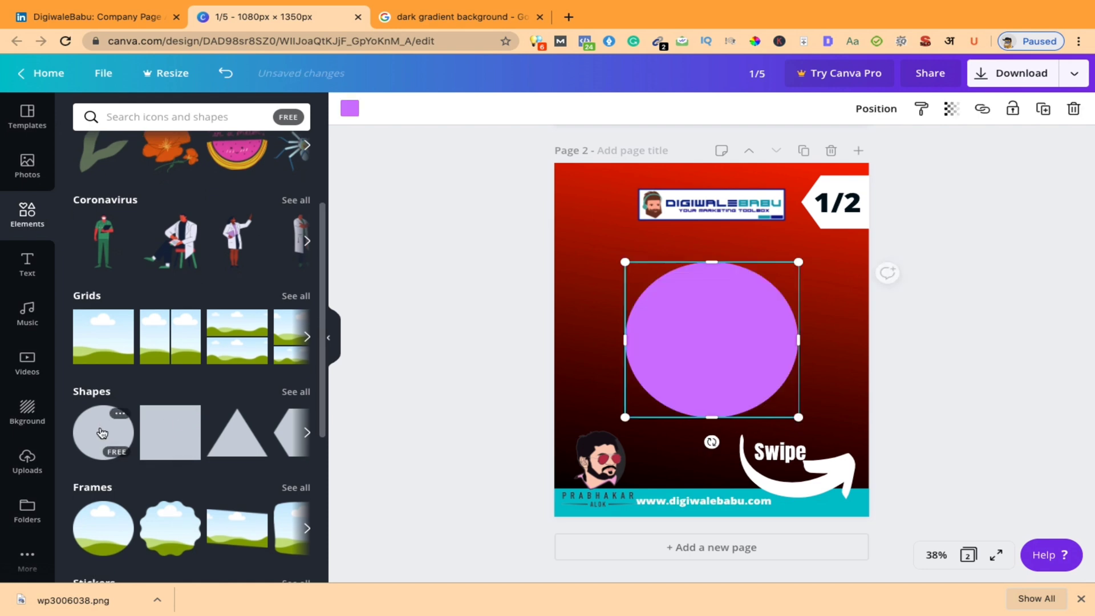
left_click_drag(799, 415, 591, 251)
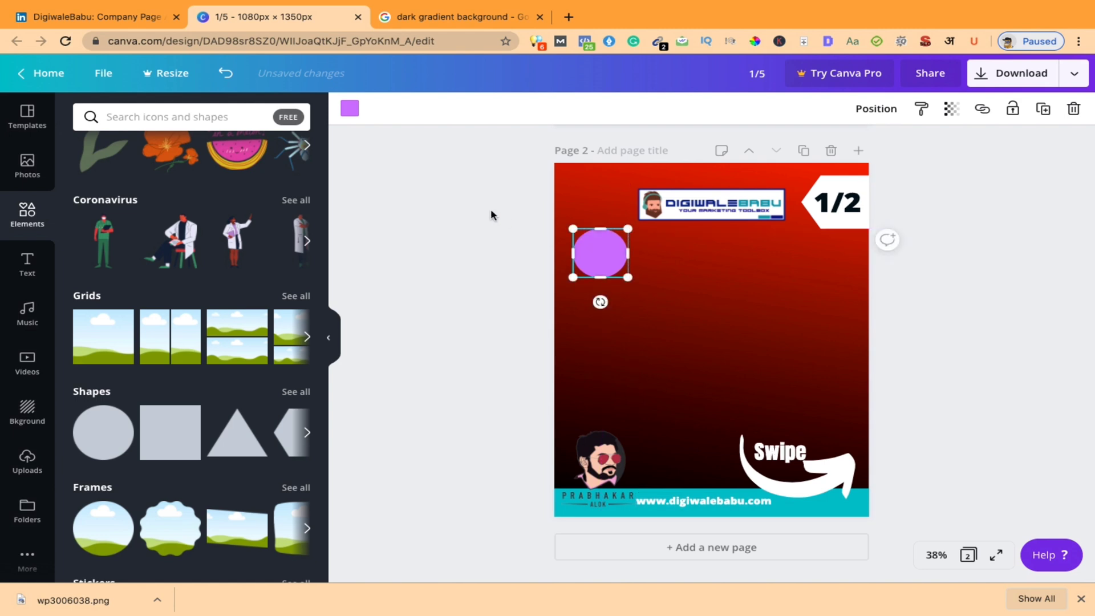
left_click(411, 208)
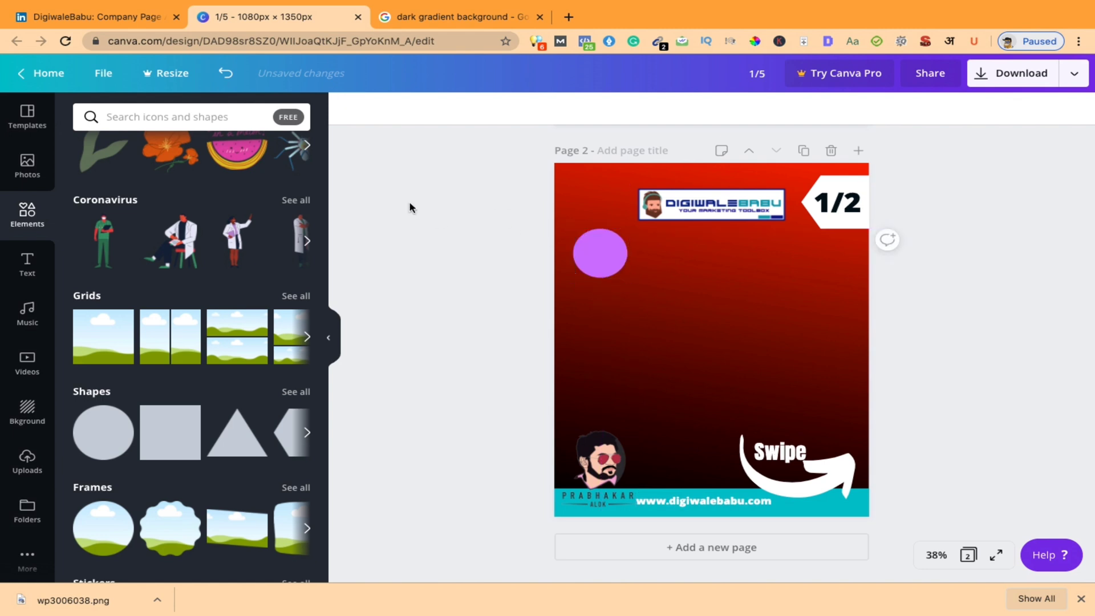
Recolour the small circle on page 2 dark teal from the default colours
left_click(626, 249)
left_click(349, 111)
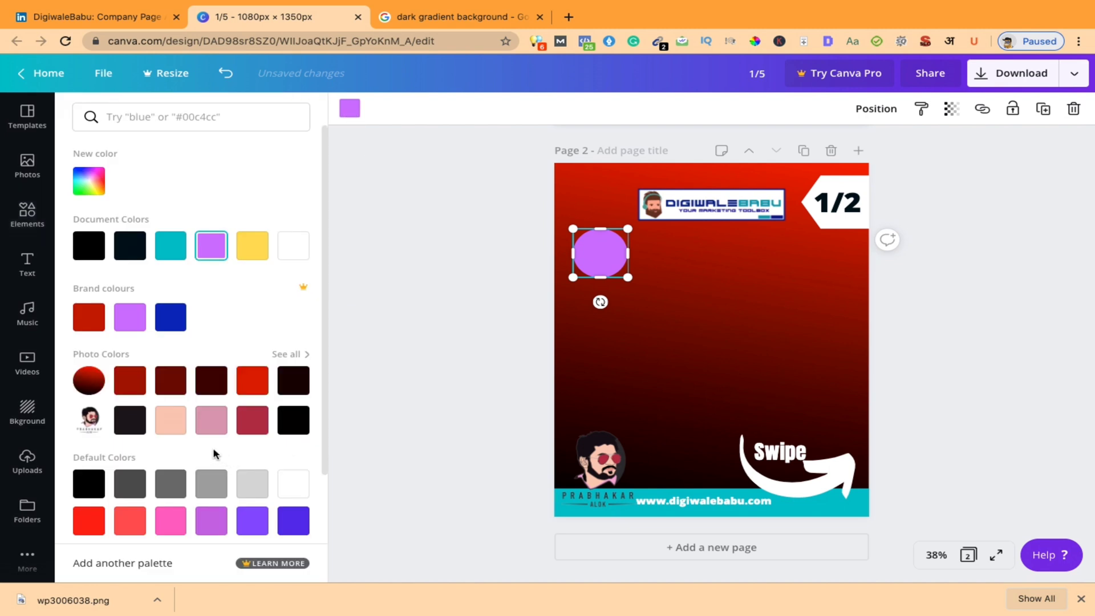
left_click(171, 323)
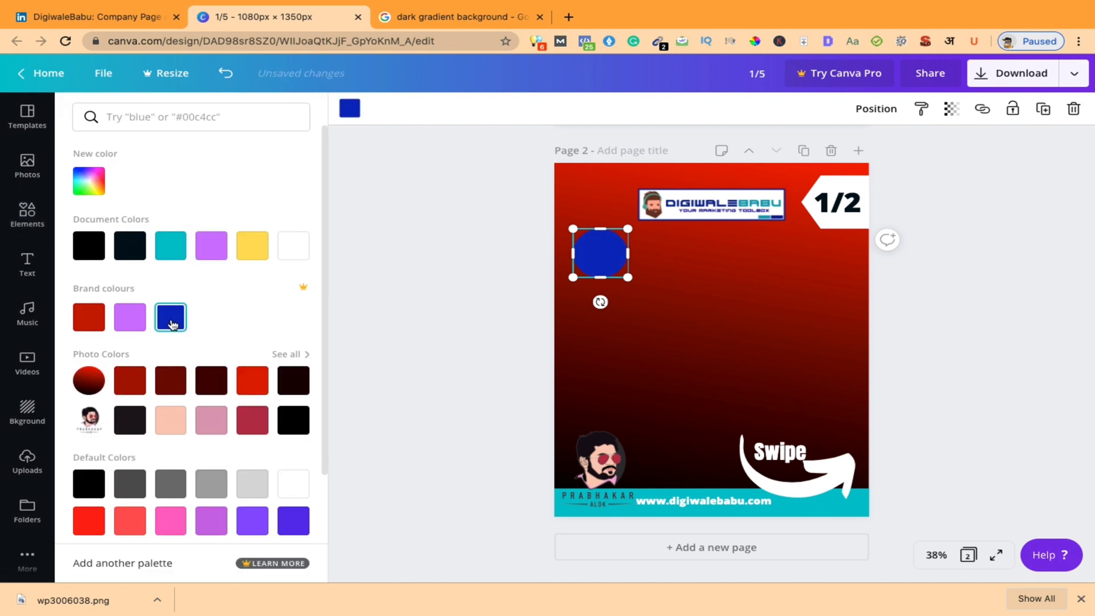
scroll(259, 461, "down", 2)
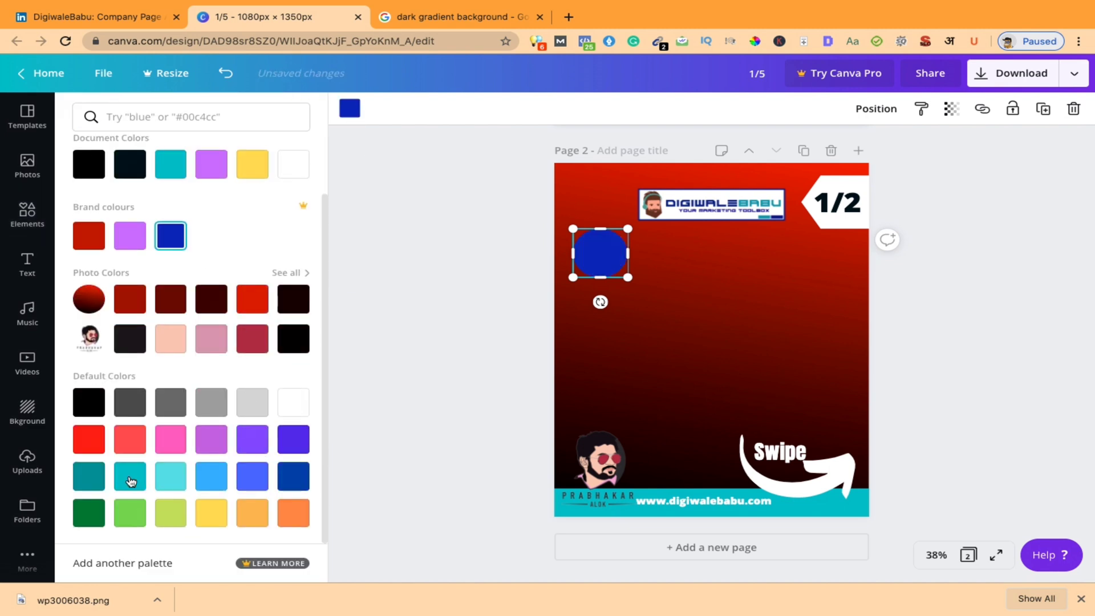
left_click(91, 478)
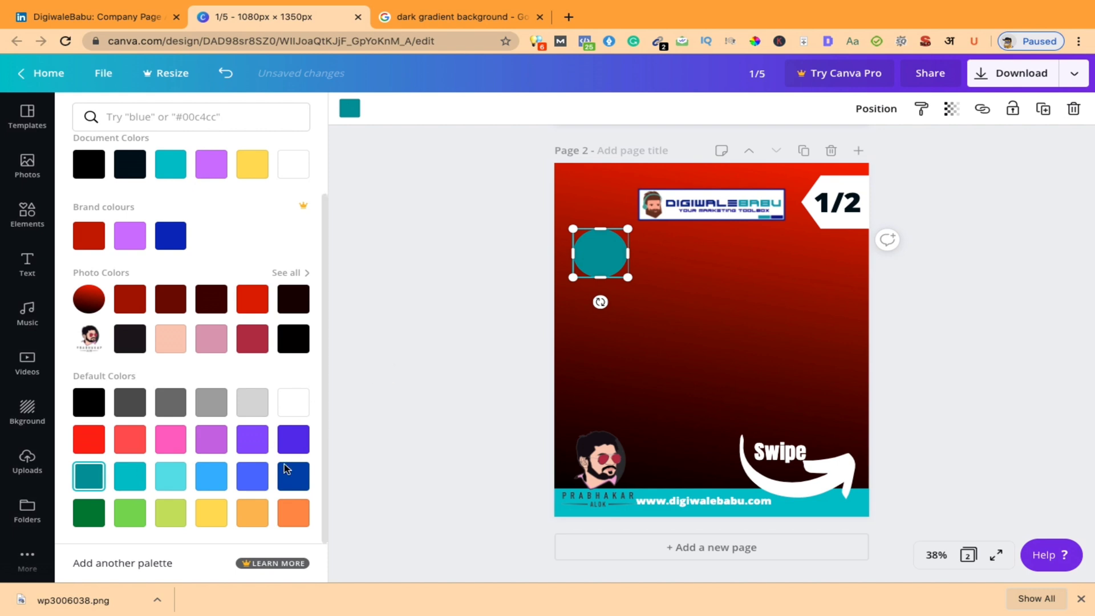
left_click(509, 367)
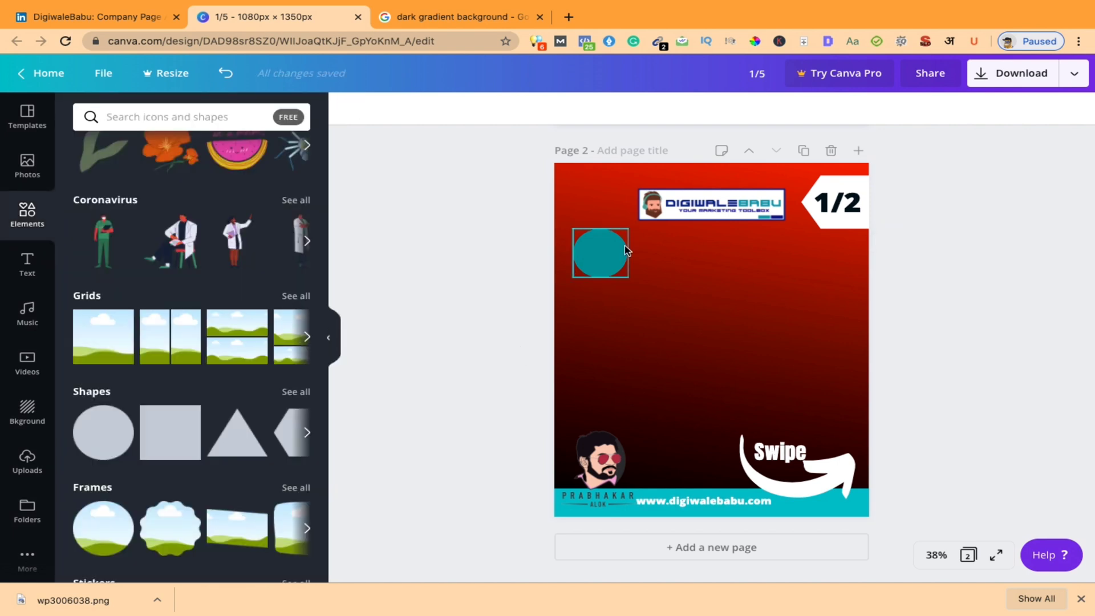
left_click(604, 258)
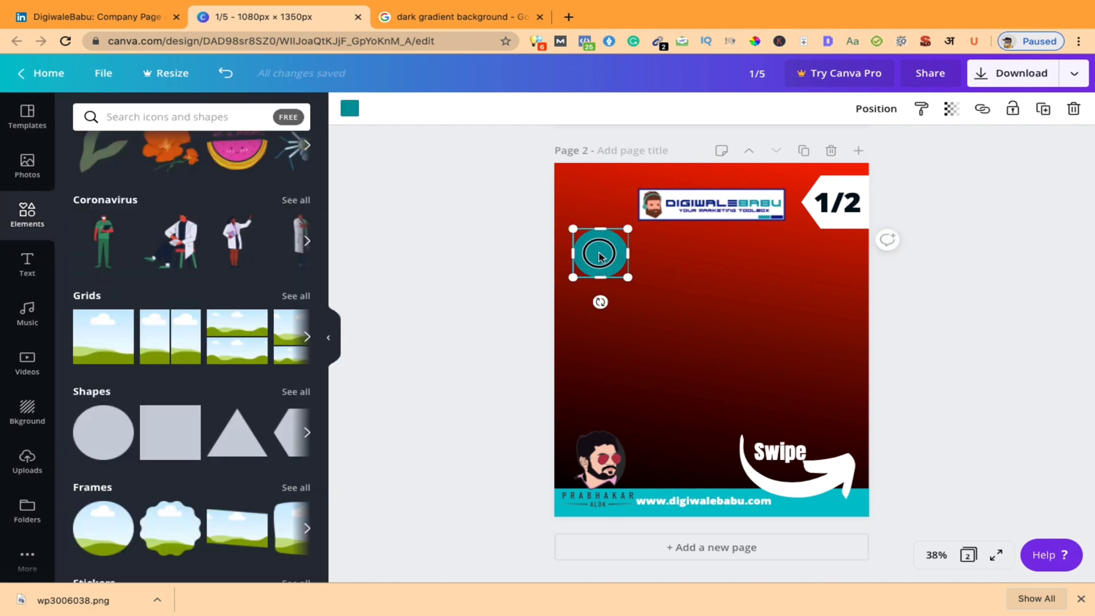
left_click(401, 276)
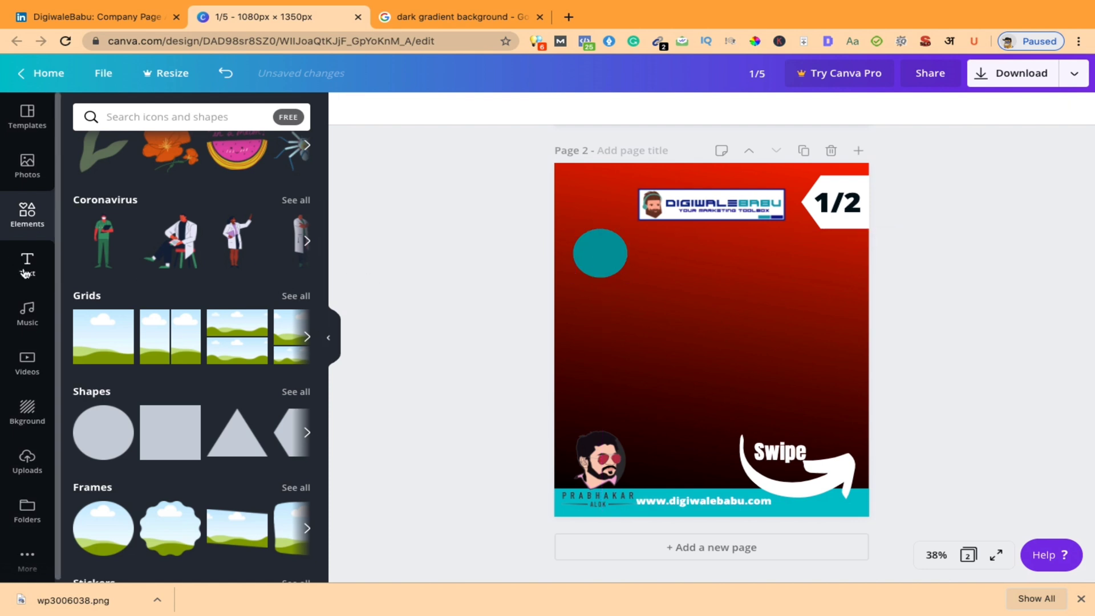
Add a heading reading "1" to page 2
left_click(26, 264)
left_click(184, 182)
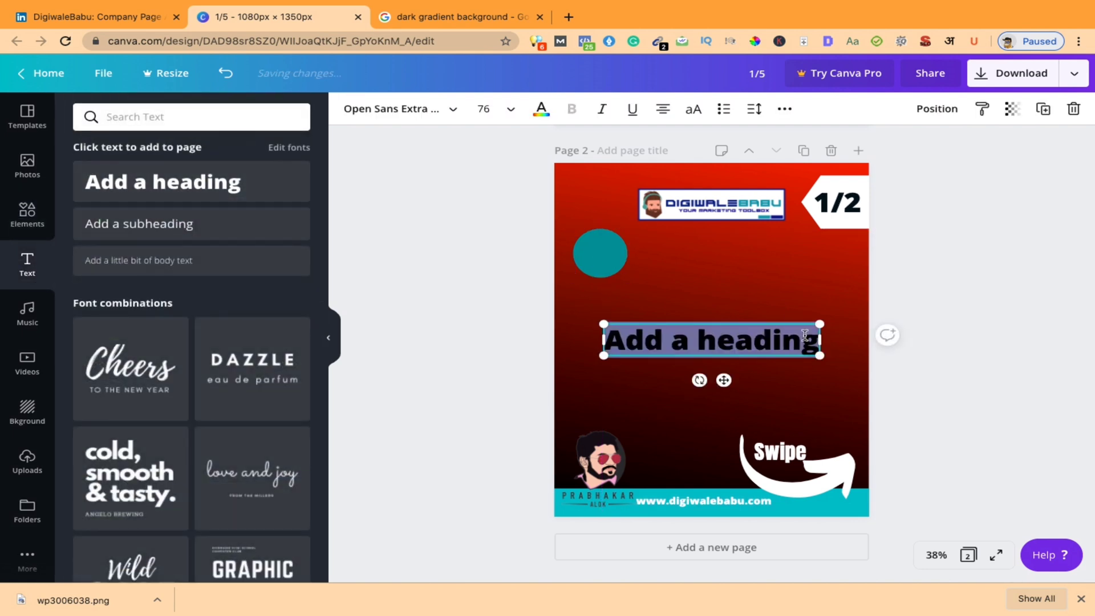
type("1")
left_click(773, 357)
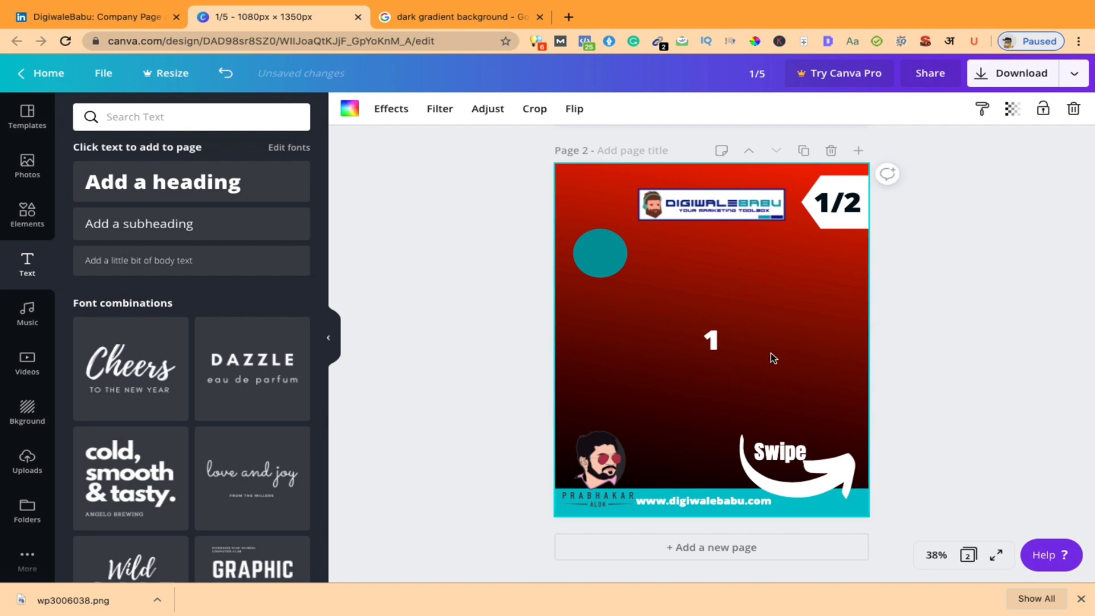
Place the "1" on the teal circle, enlarge it to font size 117 and centre it in the circle
left_click_drag(712, 343, 587, 230)
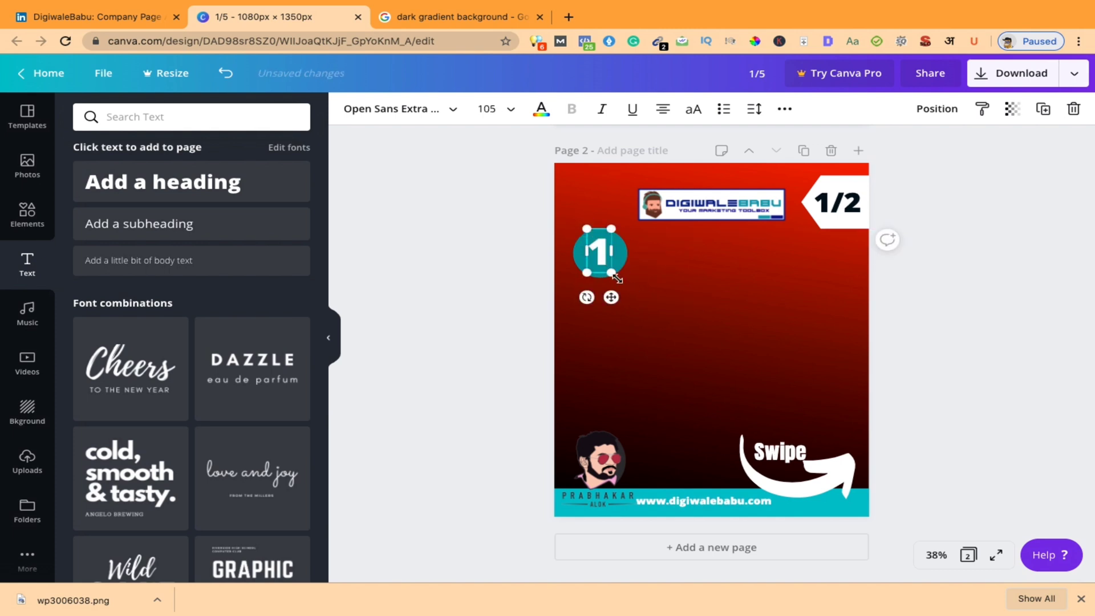
left_click_drag(615, 278, 620, 273)
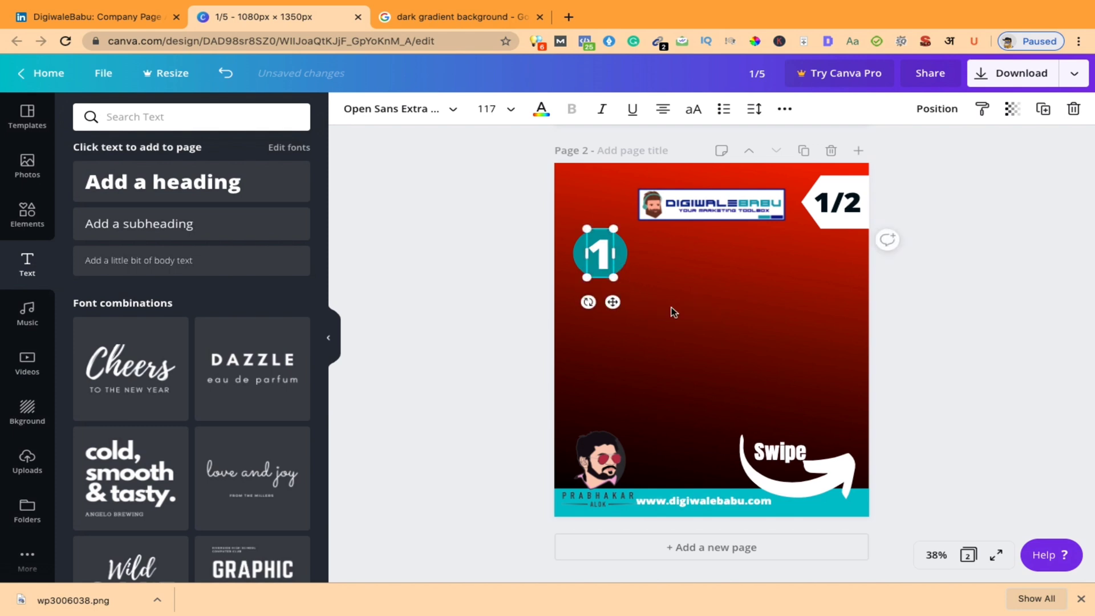
left_click(673, 311)
left_click(598, 256)
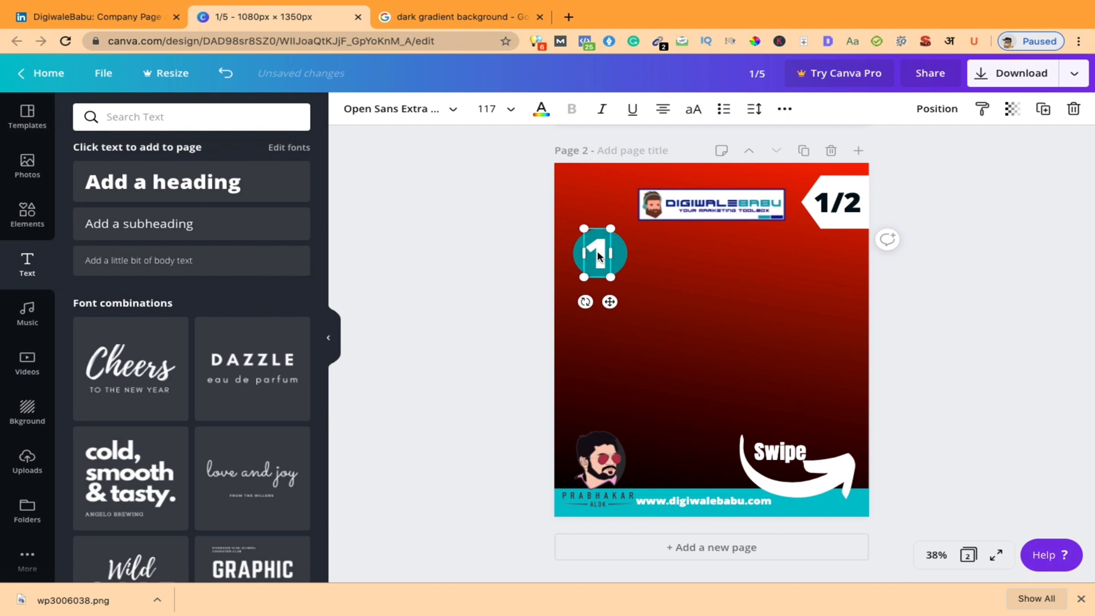
left_click(526, 305)
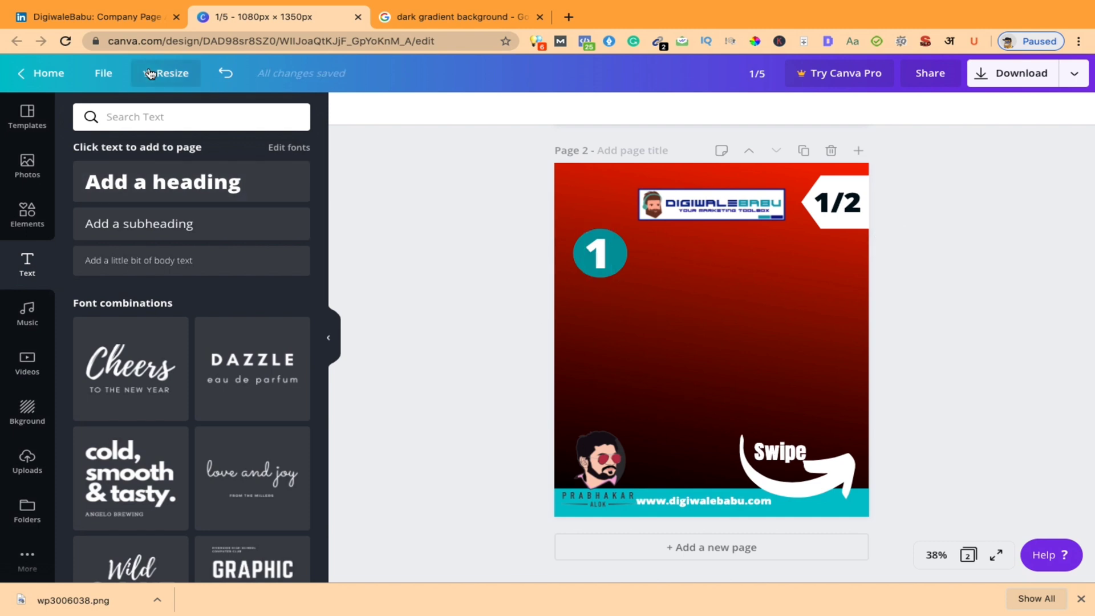
Add a heading reading "Improve Your Webpage Speed" to page 2, following slide 2 of the LinkedIn reference carousel
left_click(147, 194)
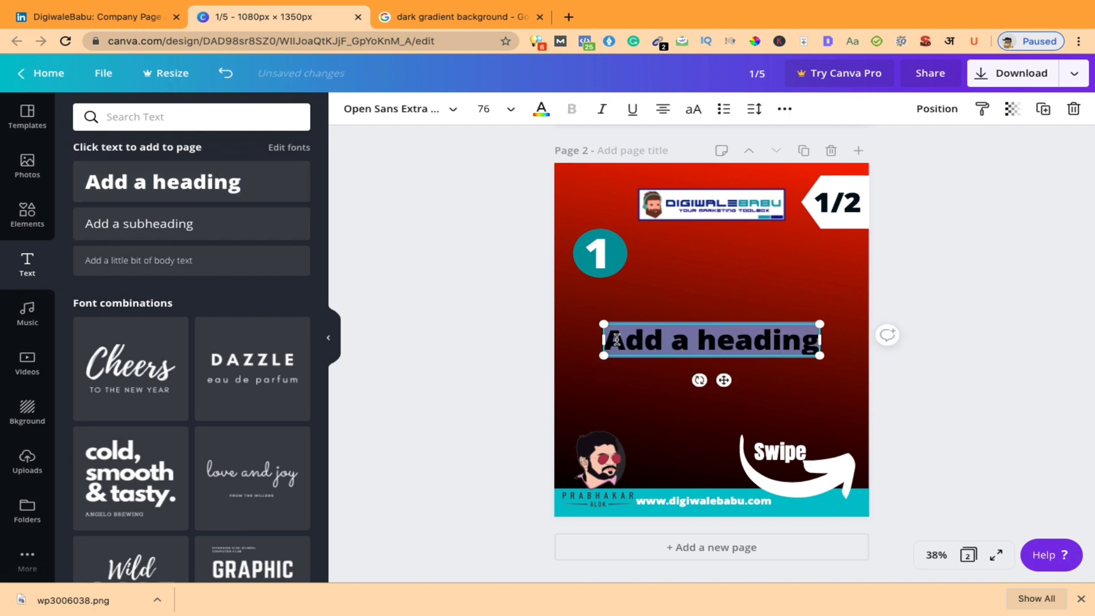
left_click(57, 21)
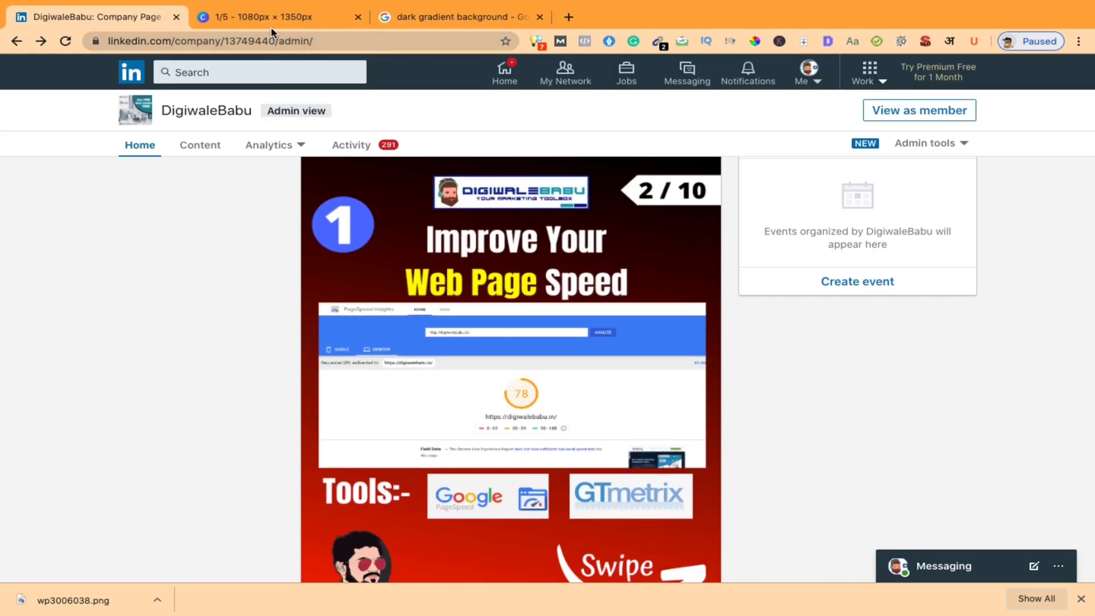
left_click(272, 18)
double_click(731, 335)
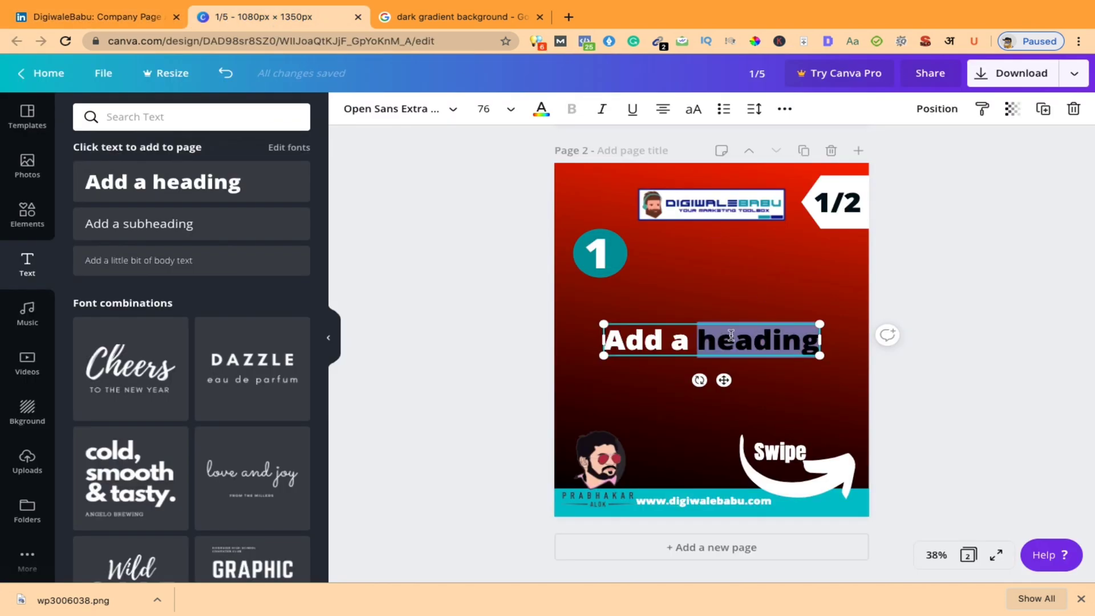
triple_click(731, 335)
type("Improve")
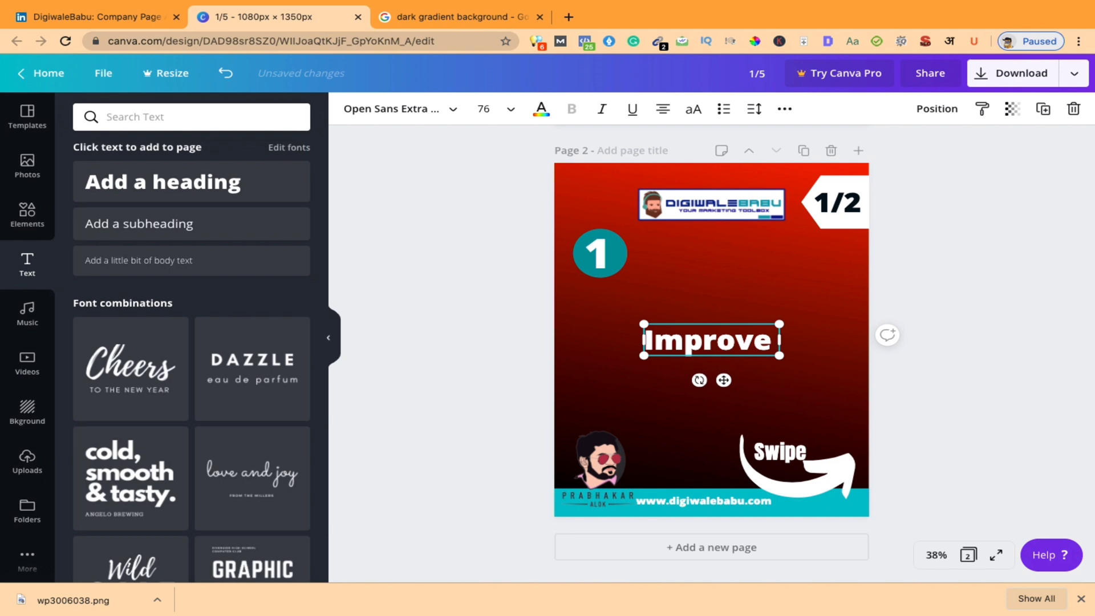
type(" Ypuor")
key("BackSpace")
key("BackSpace")
key("BackSpace")
key("BackSpace")
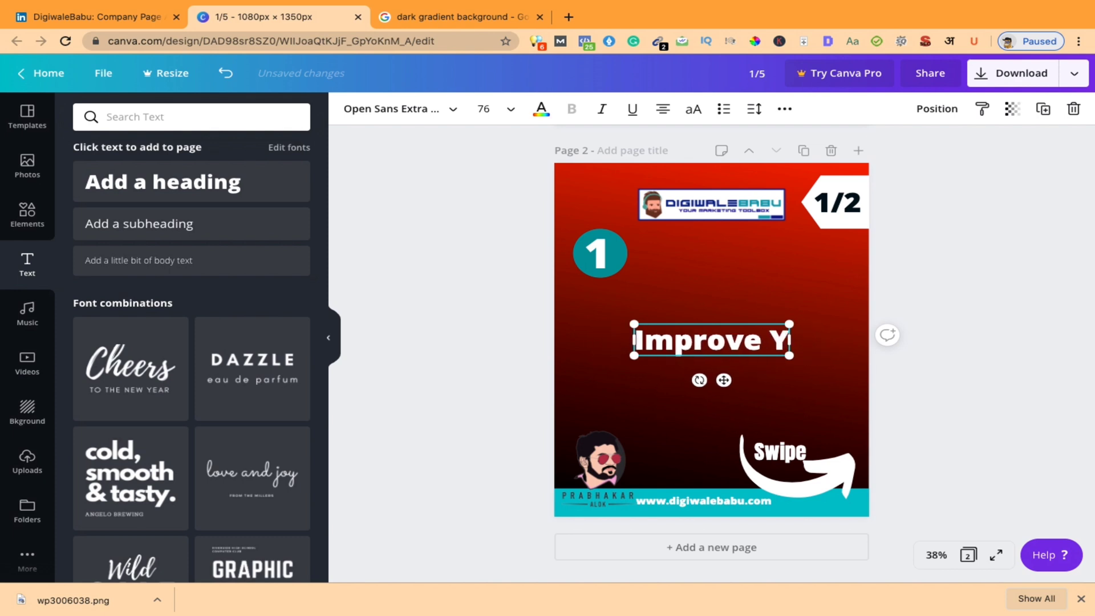
type("our Web")
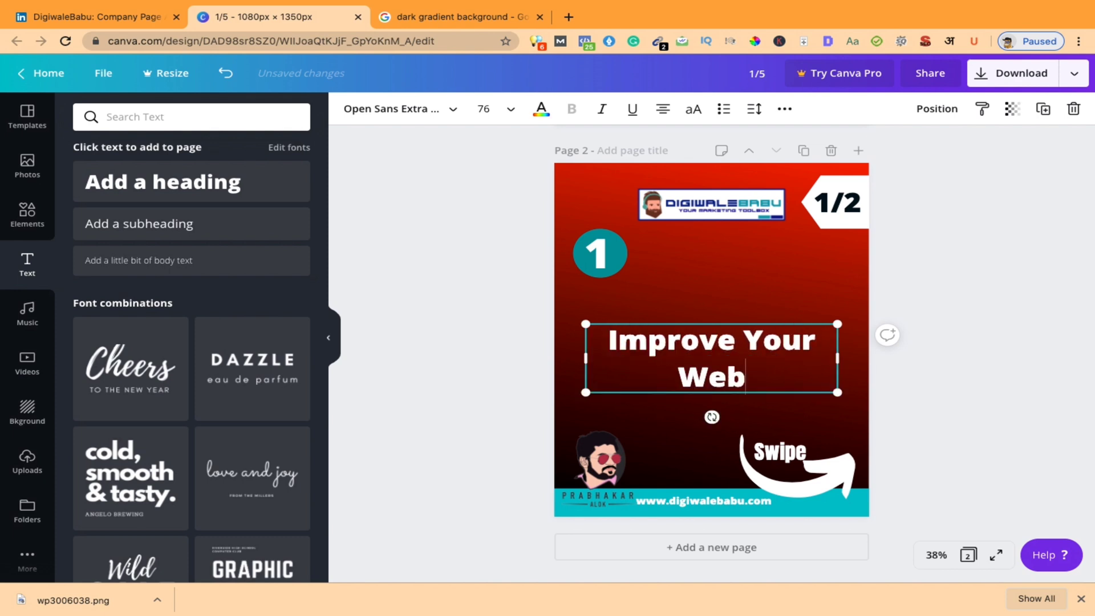
type("oa")
key("BackSpace")
key("BackSpace")
type("page Speed")
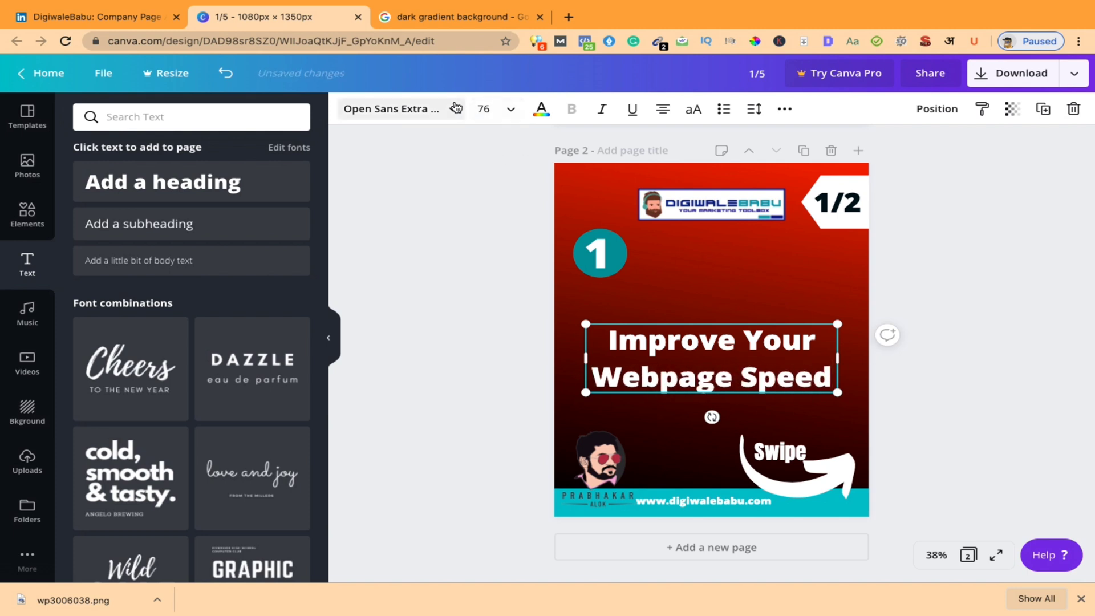
Set the "Improve Your Webpage Speed" heading in the Anton font at size 80
left_click(400, 109)
left_click(108, 178)
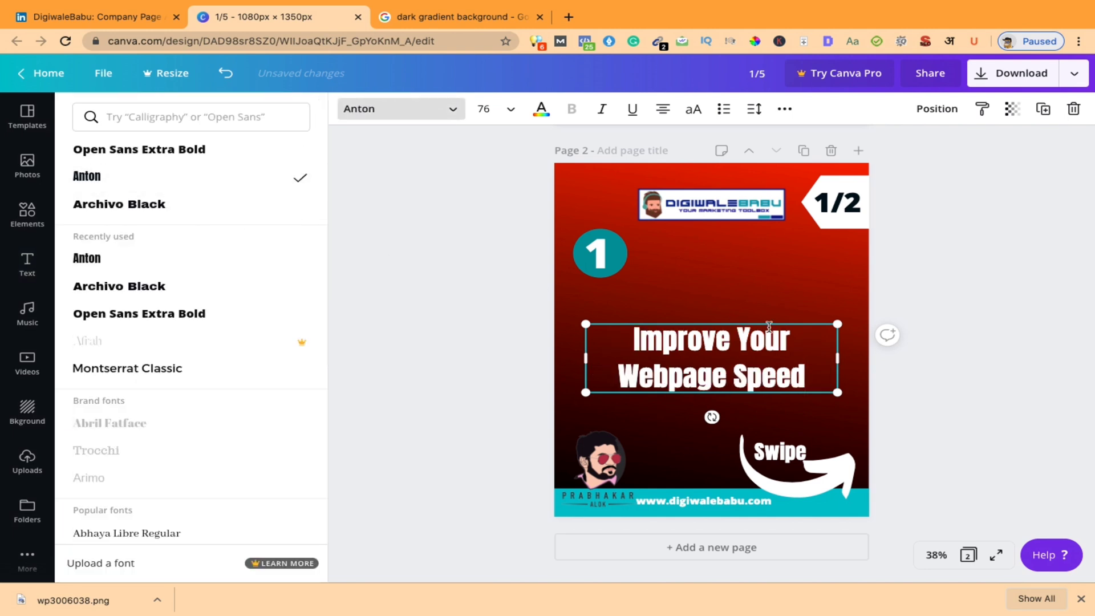
left_click(511, 109)
scroll(507, 360, "down", 2)
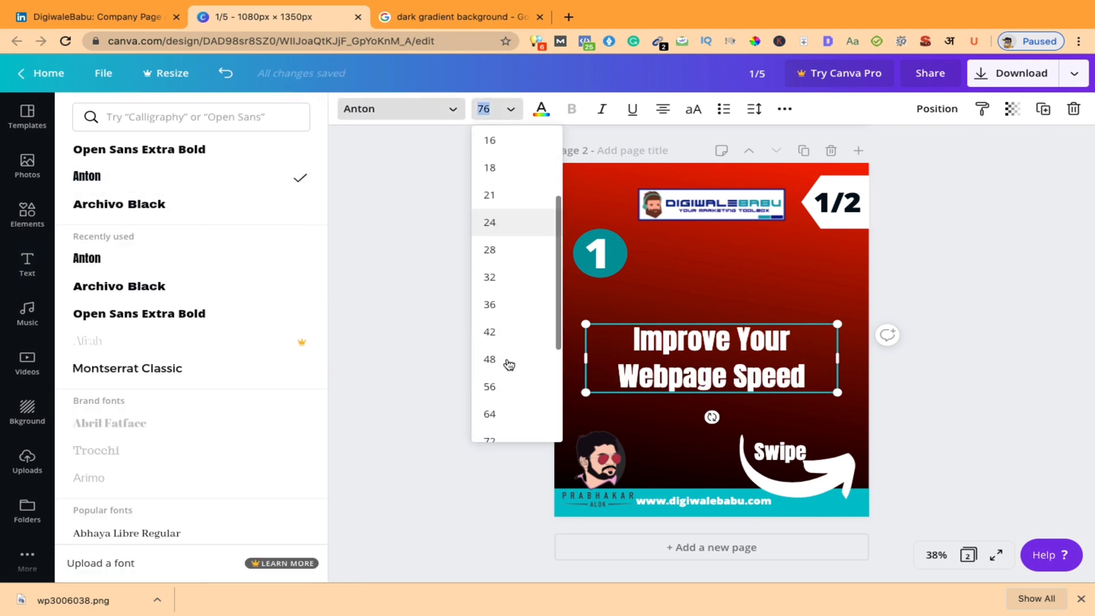
scroll(522, 412, "down", 2)
left_click(508, 373)
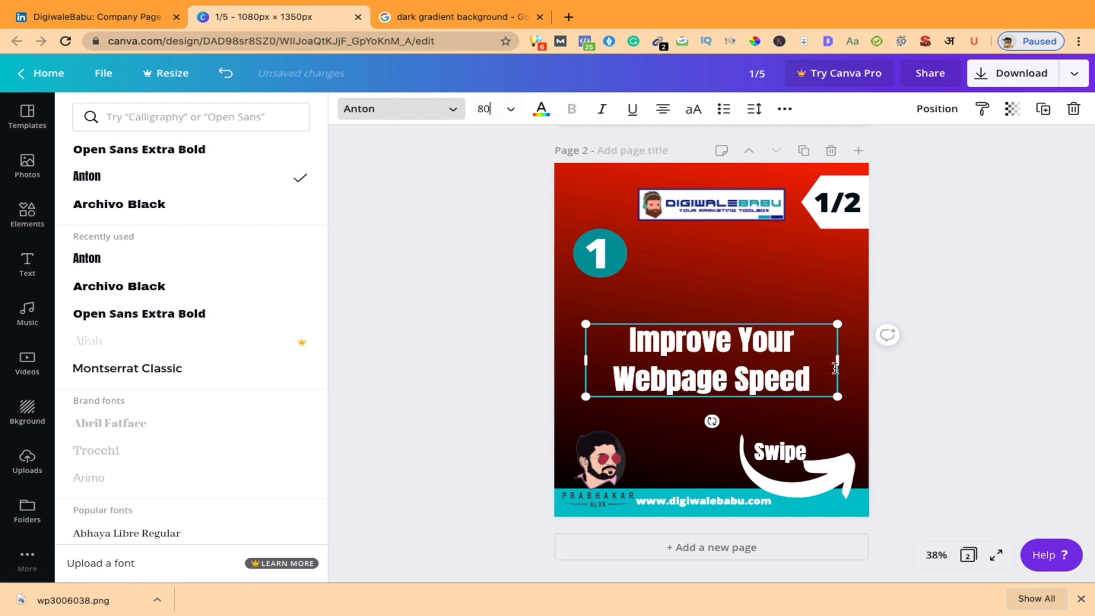
Move the heading up beside the numbered circle, narrow its text box and enlarge the text to about size 87.3
left_click_drag(849, 363, 861, 360)
left_click_drag(762, 322, 766, 242)
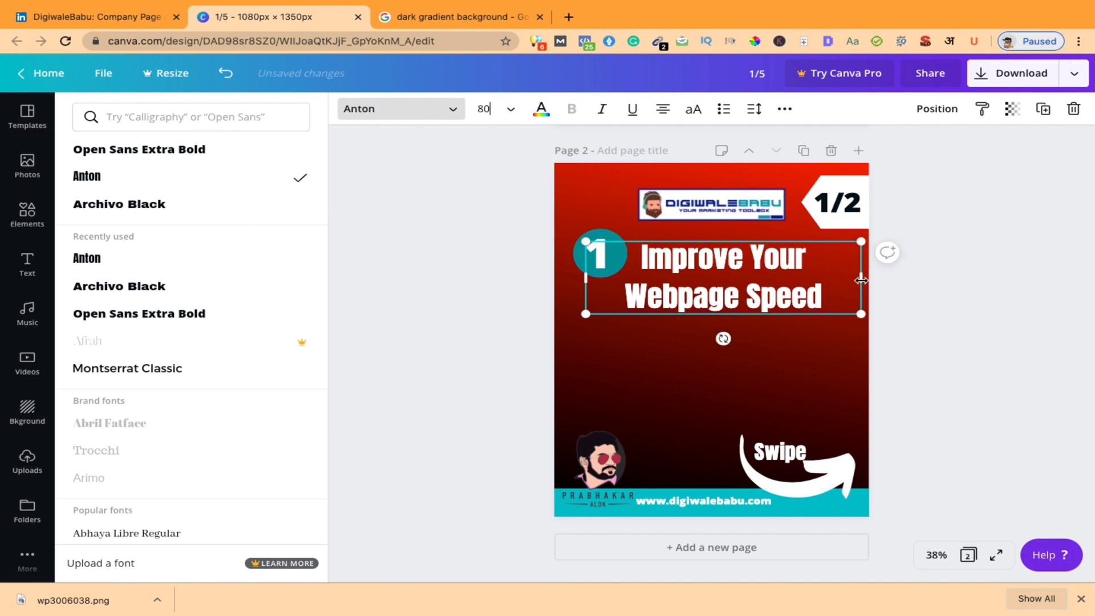
left_click_drag(862, 280, 809, 281)
left_click(735, 296)
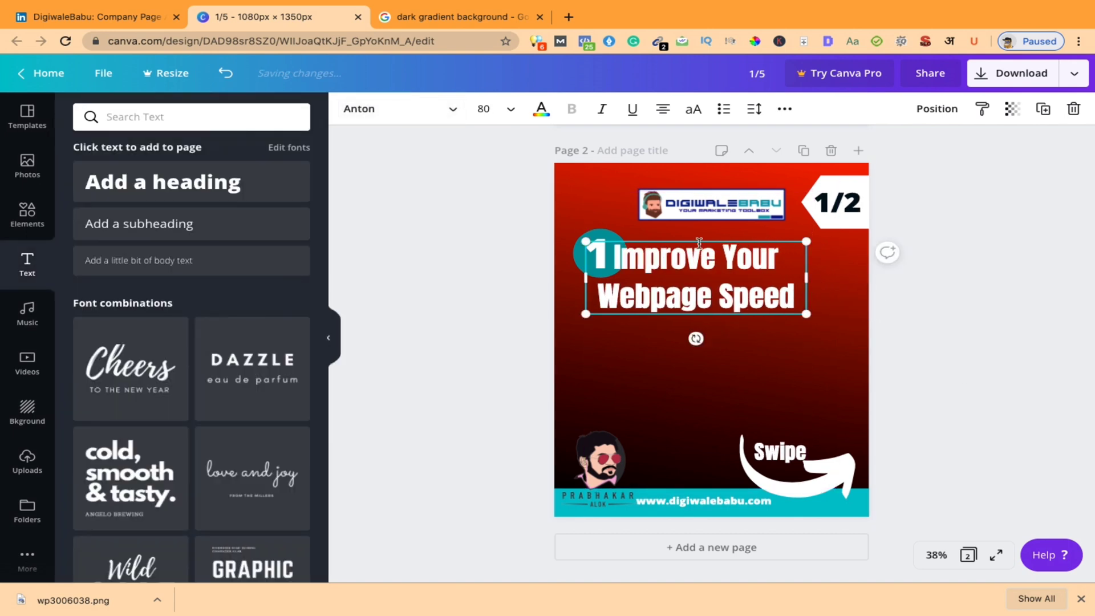
left_click_drag(685, 240, 729, 238)
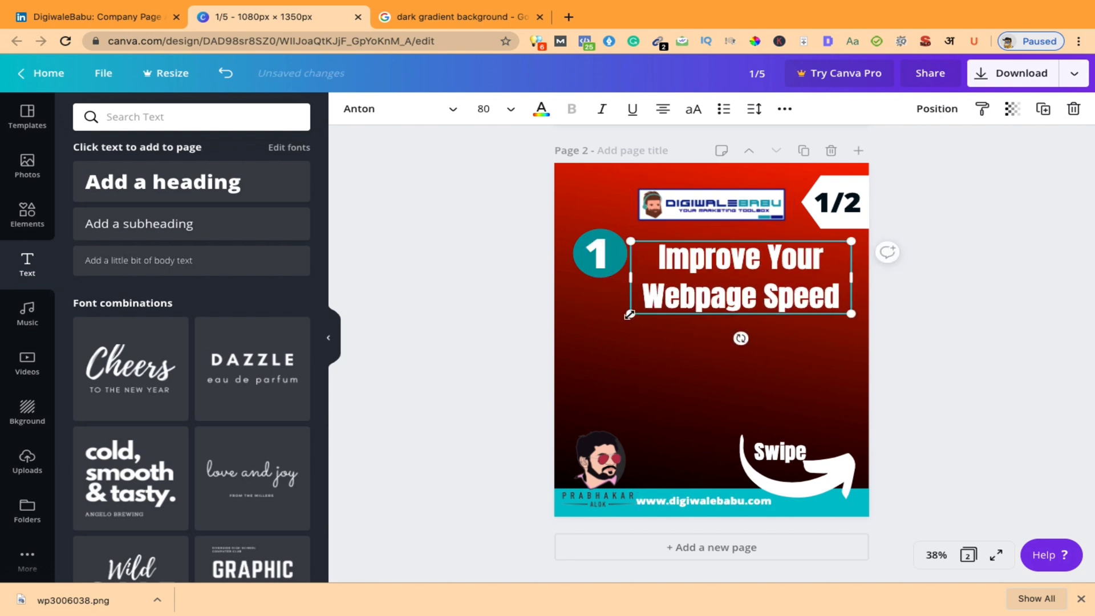
left_click_drag(631, 317, 610, 329)
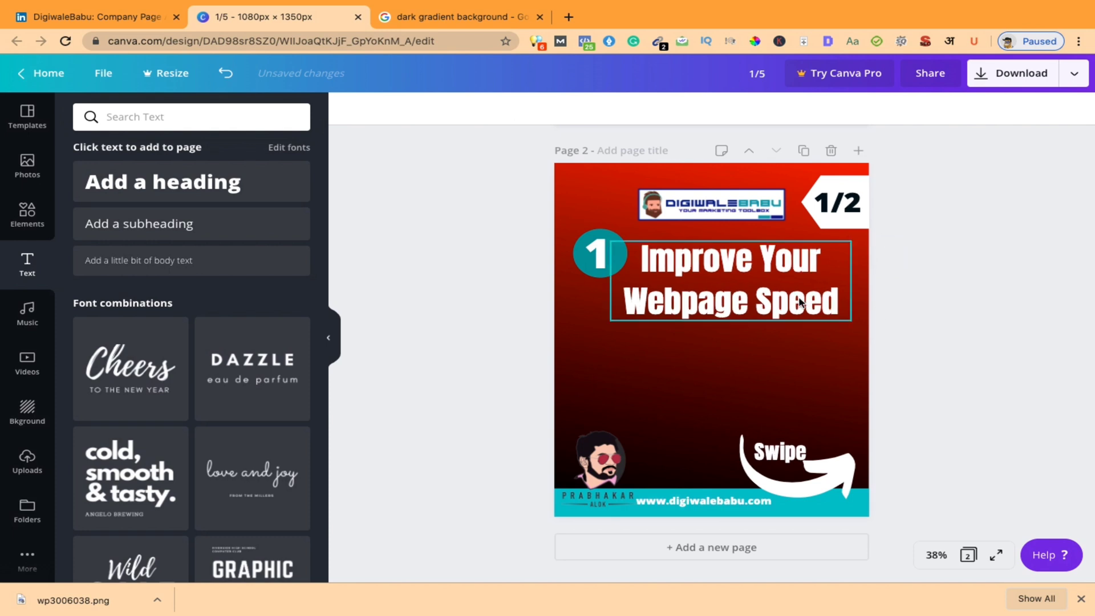
Recolour the word "Webpage" in the heading with the yellow from the document colours
double_click(749, 305)
left_click(749, 305)
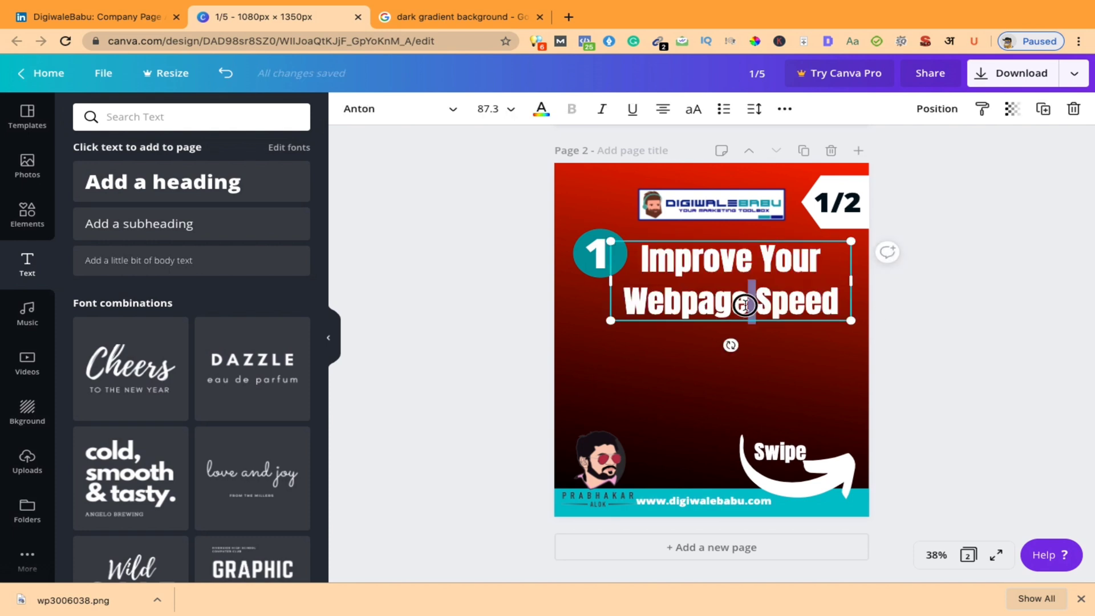
left_click_drag(746, 305, 655, 306)
left_click(541, 108)
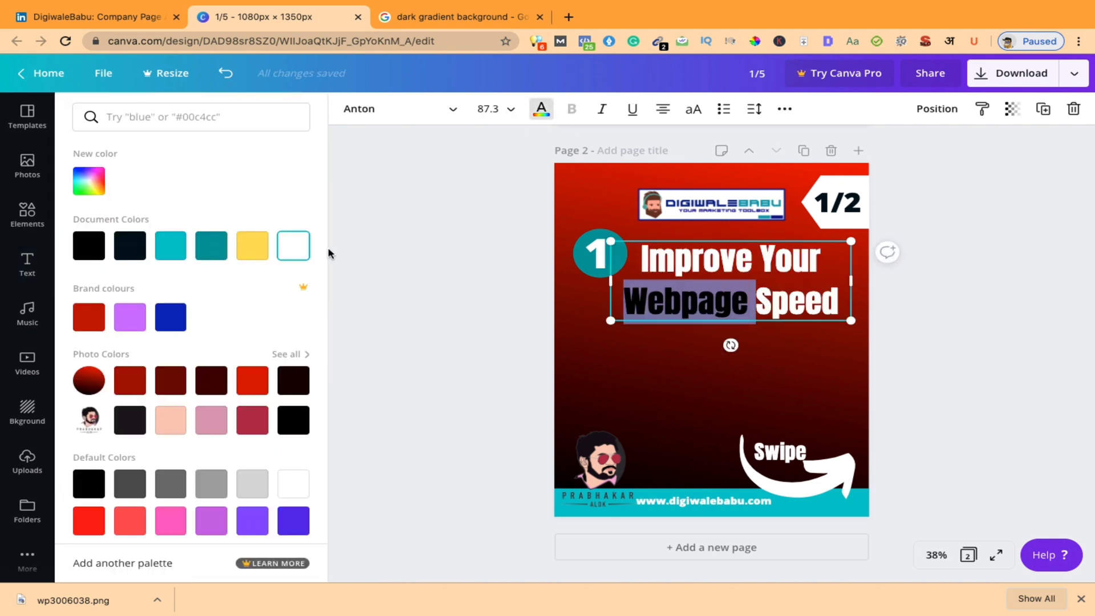
left_click(243, 245)
left_click(412, 249)
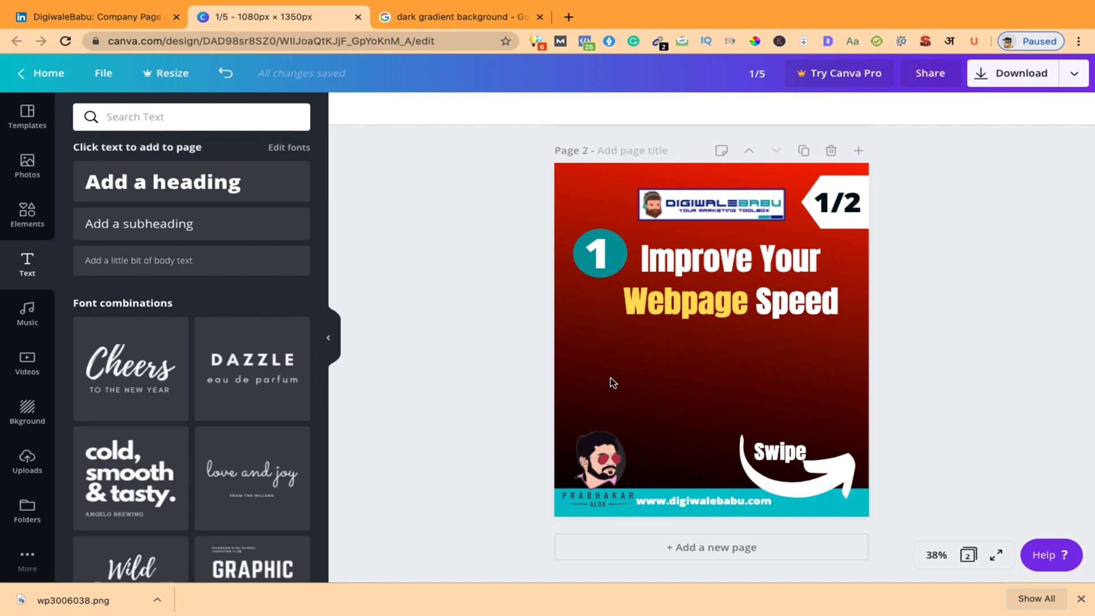
Insert the uploaded screenshot of the DigiwaleBabu SEOExtension comment onto page 2
left_click(27, 462)
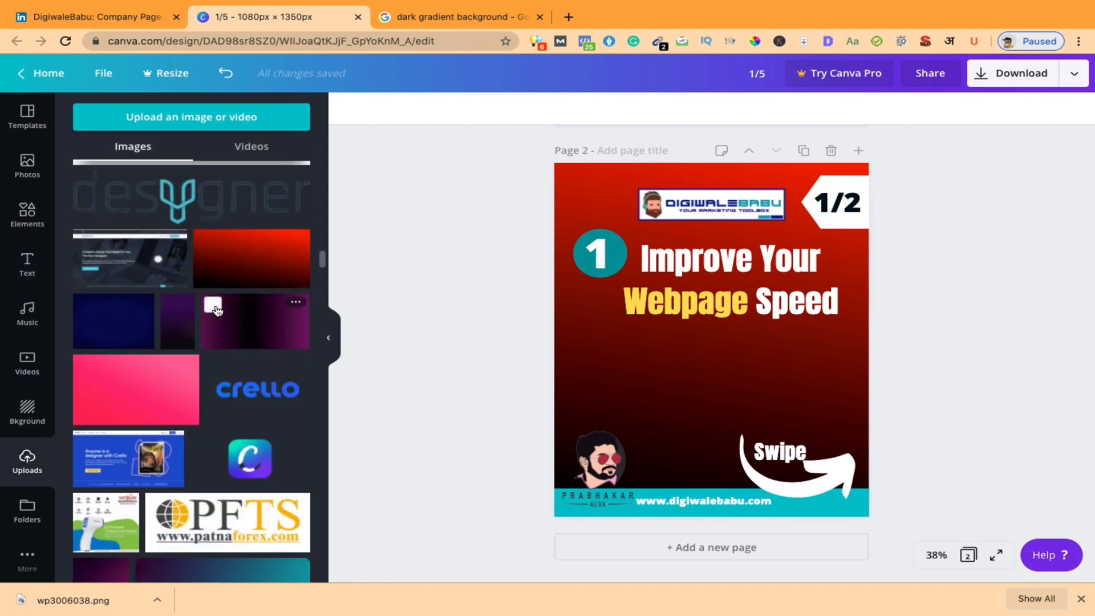
scroll(215, 309, "down", 3)
scroll(217, 311, "up", 10)
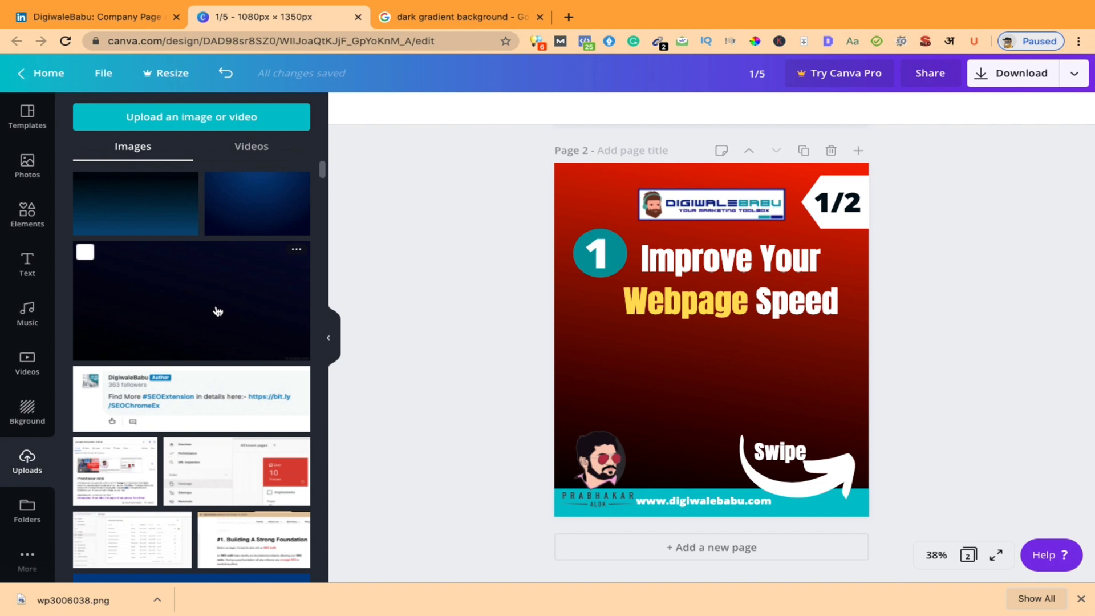
scroll(217, 311, "down", 3)
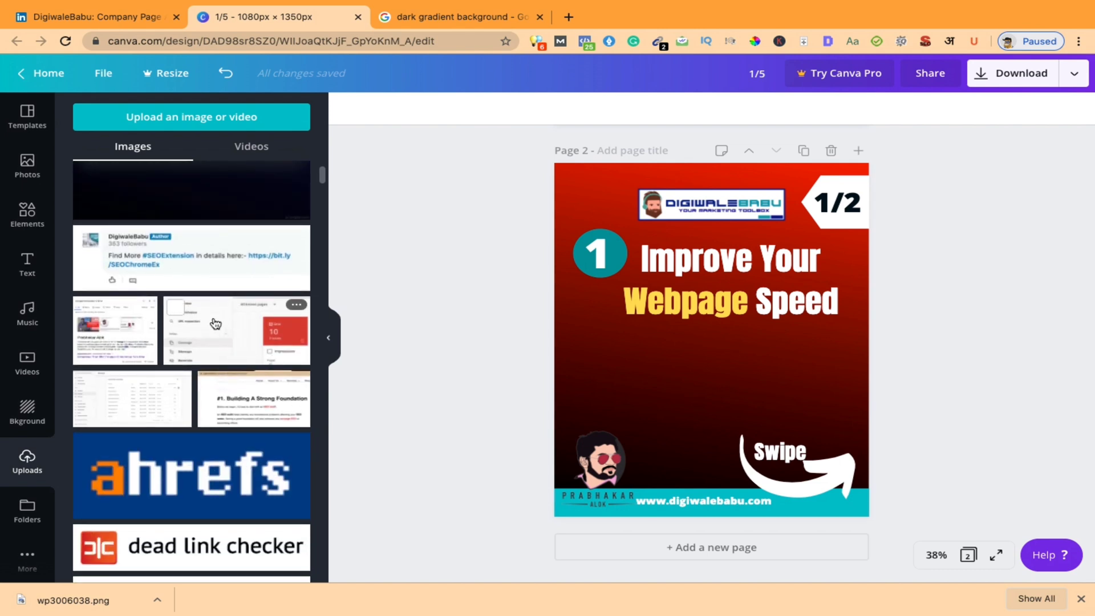
left_click(200, 255)
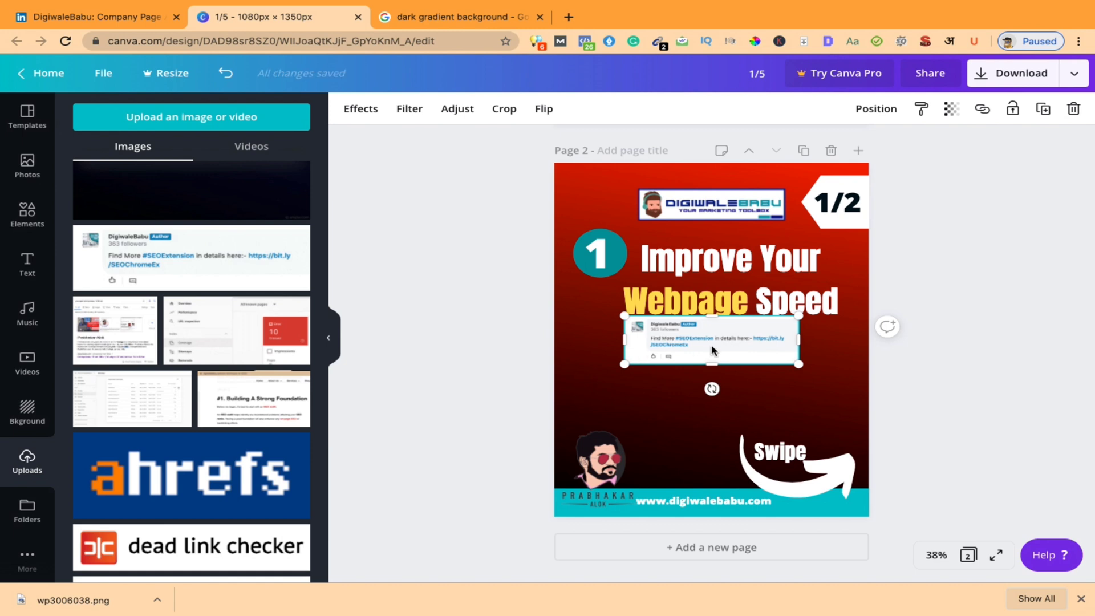
Enlarge the comment screenshot to about 1,030 px wide and centre it across the page just below the heading
left_click_drag(574, 380, 574, 379)
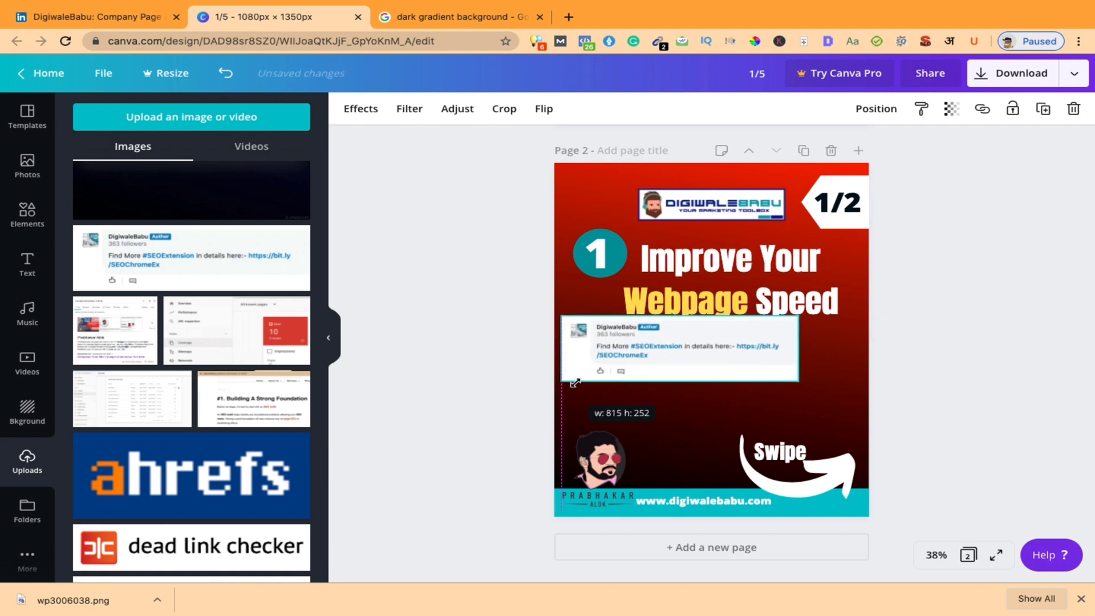
left_click_drag(799, 379, 865, 382)
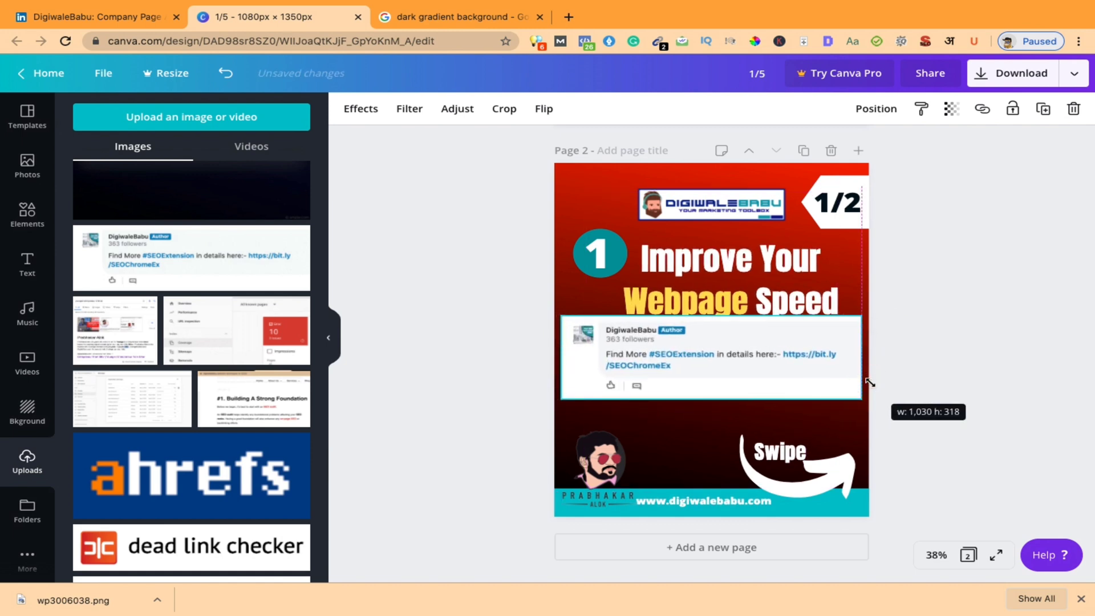
left_click_drag(726, 354, 727, 365)
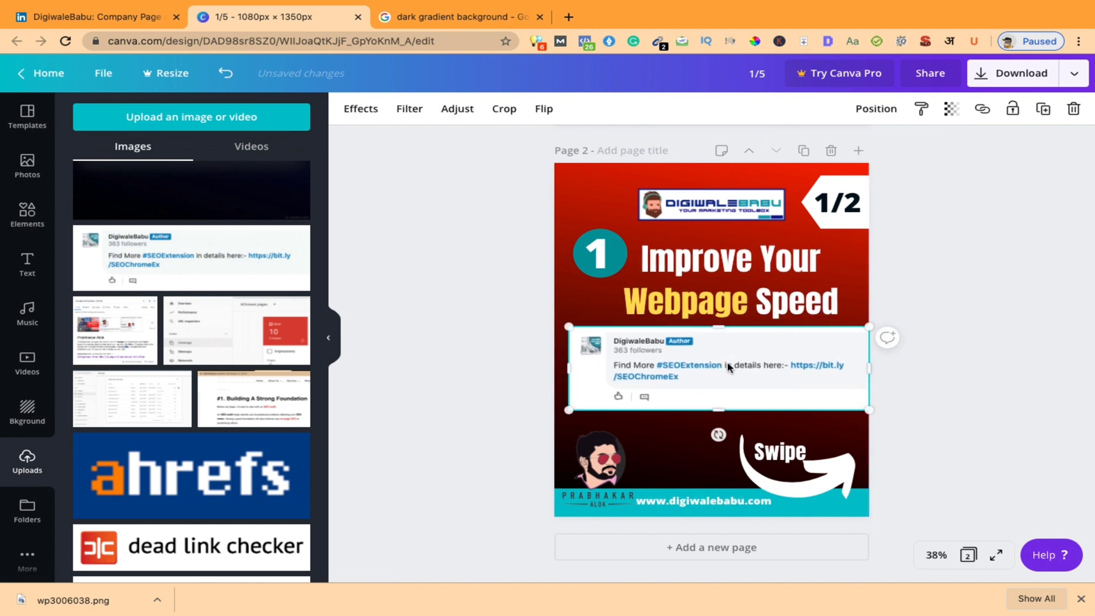
key("Left")
key("Left")
key("Left")
key("Left")
key("Left")
key("Left")
key("Left")
key("Left")
key("Left")
key("Left")
key("Left")
key("Left")
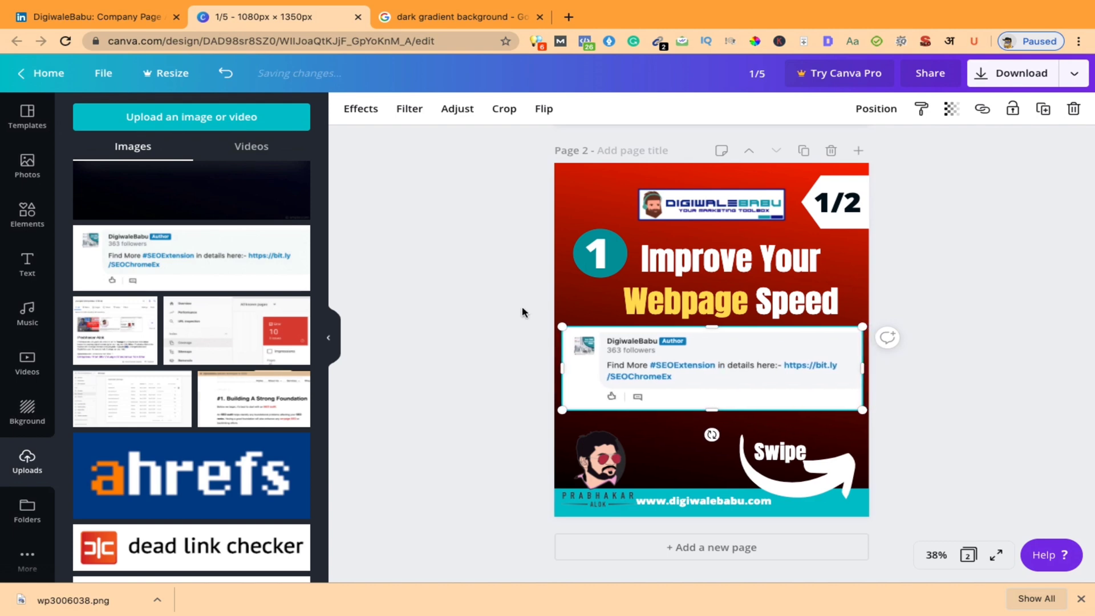
left_click(490, 305)
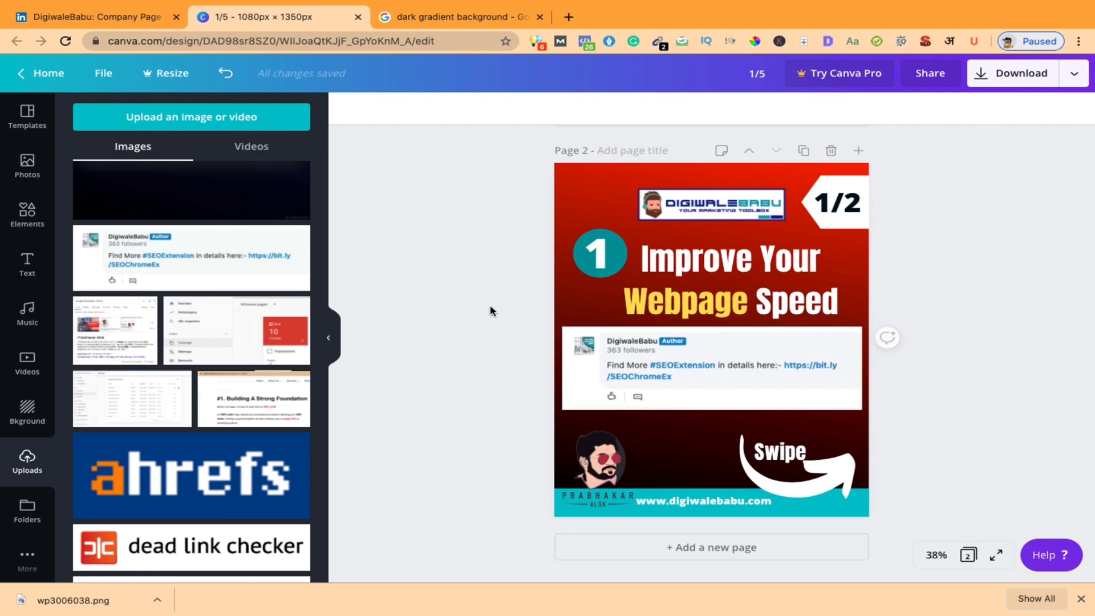
Switch to the LinkedIn reference carousel and examine the tools section of slide 2 and the layout of slide 3
left_click(125, 21)
scroll(510, 423, "down", 2)
scroll(509, 422, "down", 1)
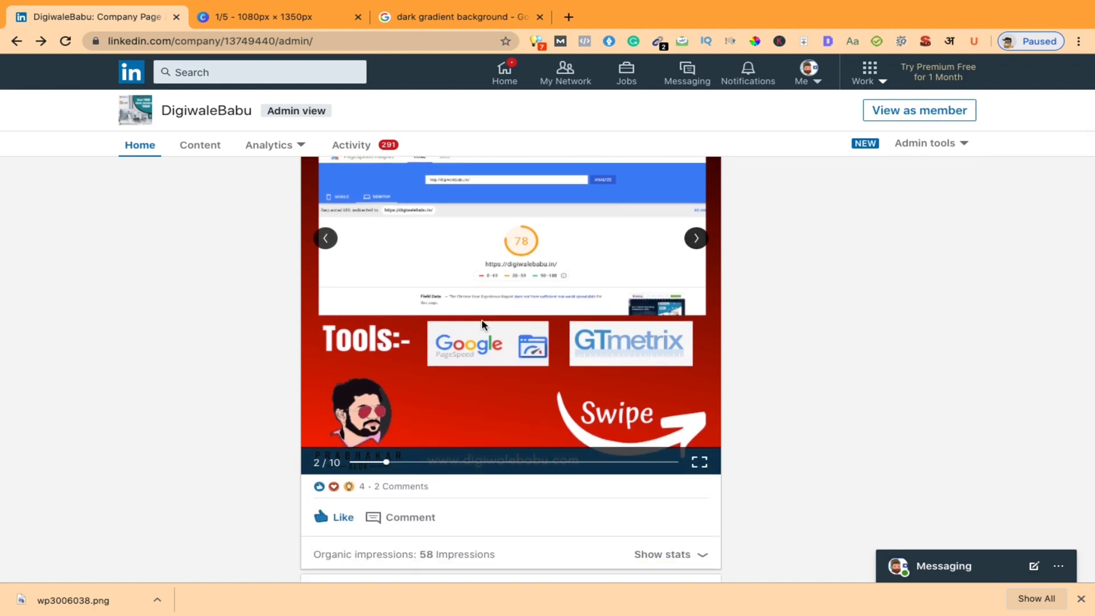
scroll(434, 301, "up", 2)
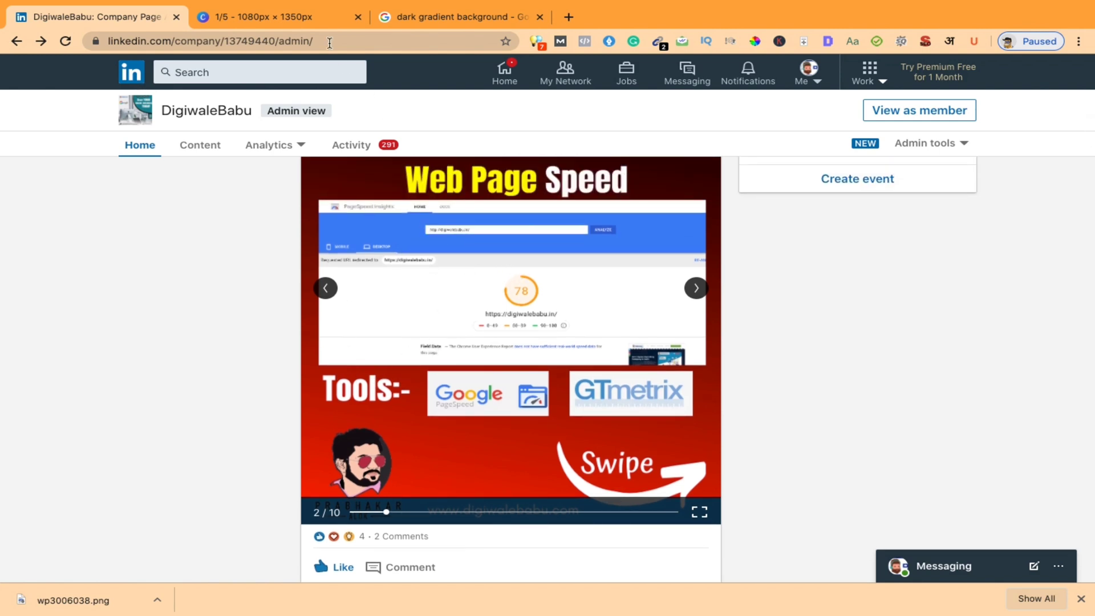
left_click(696, 288)
scroll(547, 278, "up", 2)
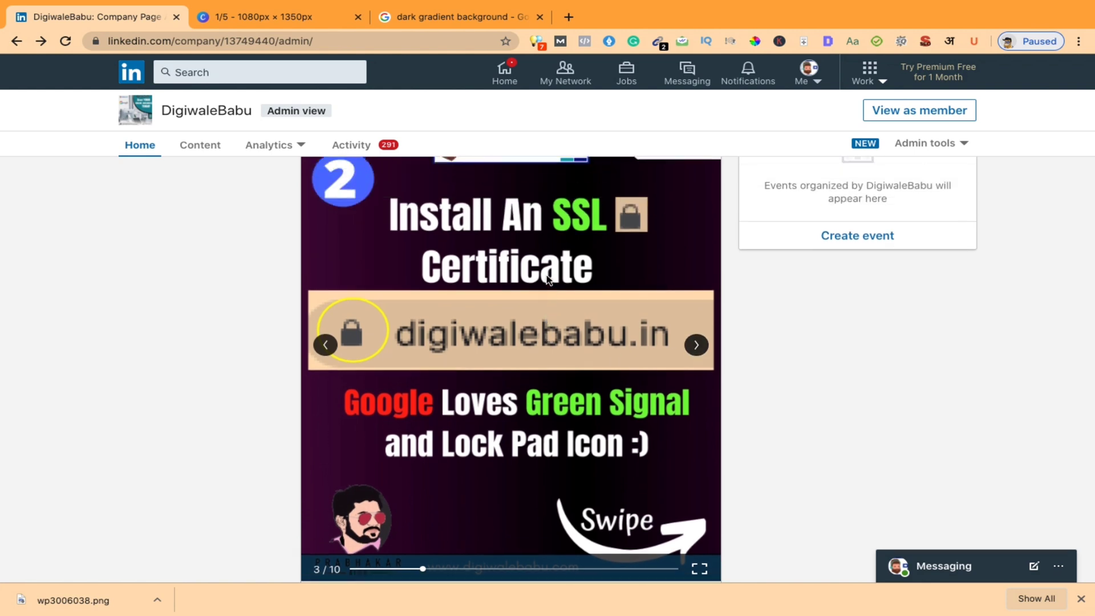
Back in Canva, shrink the comment screenshot to about 863 px wide and centre it below the heading
left_click(240, 16)
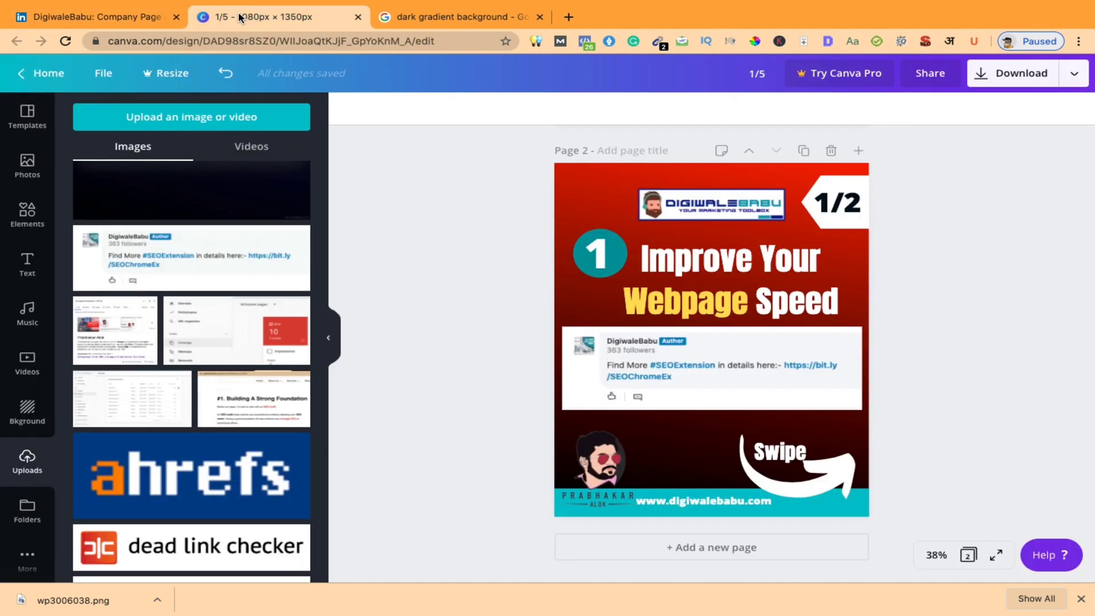
left_click(651, 379)
left_click_drag(834, 387, 816, 393)
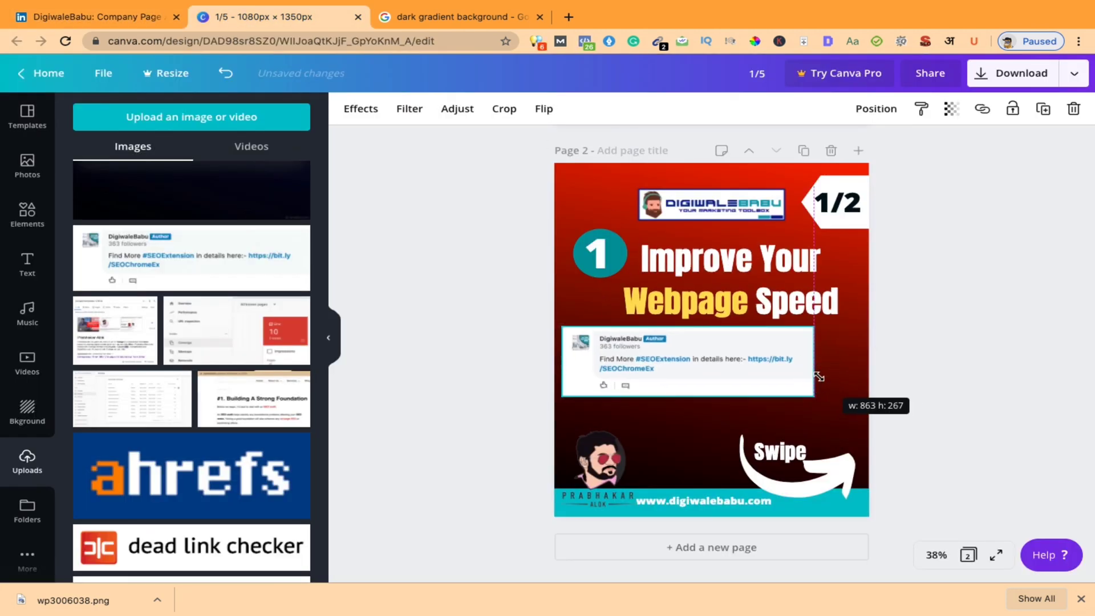
mouse_move(717, 360)
left_mouse_down()
mouse_move(735, 359)
mouse_move(723, 359)
left_mouse_up()
Add a heading reading "Tools:-" below the comment screenshot on page 2
left_click(20, 211)
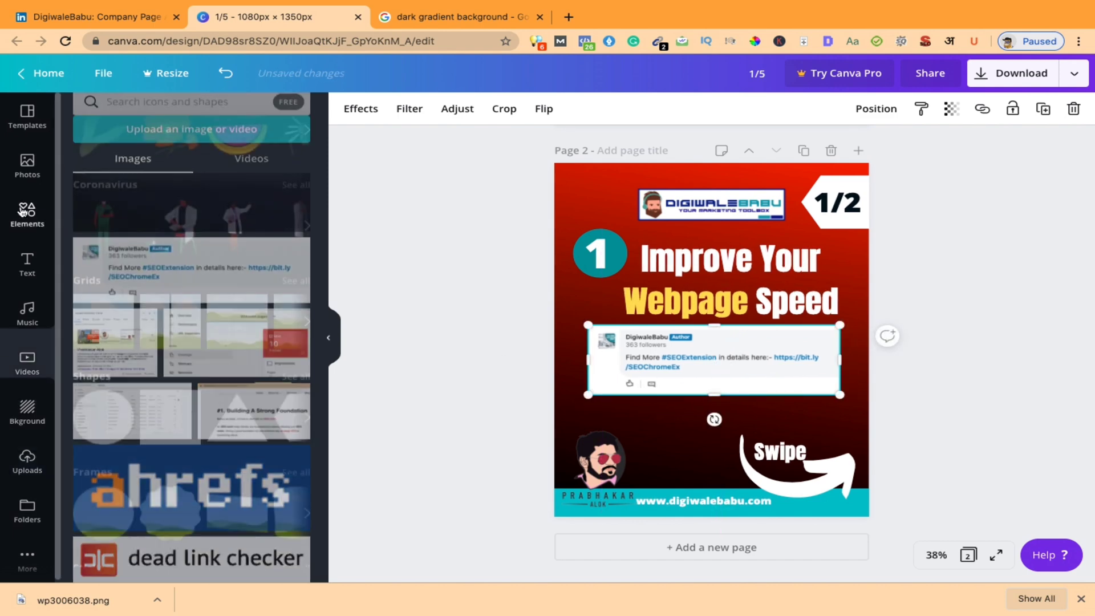
left_click(27, 263)
left_click(170, 185)
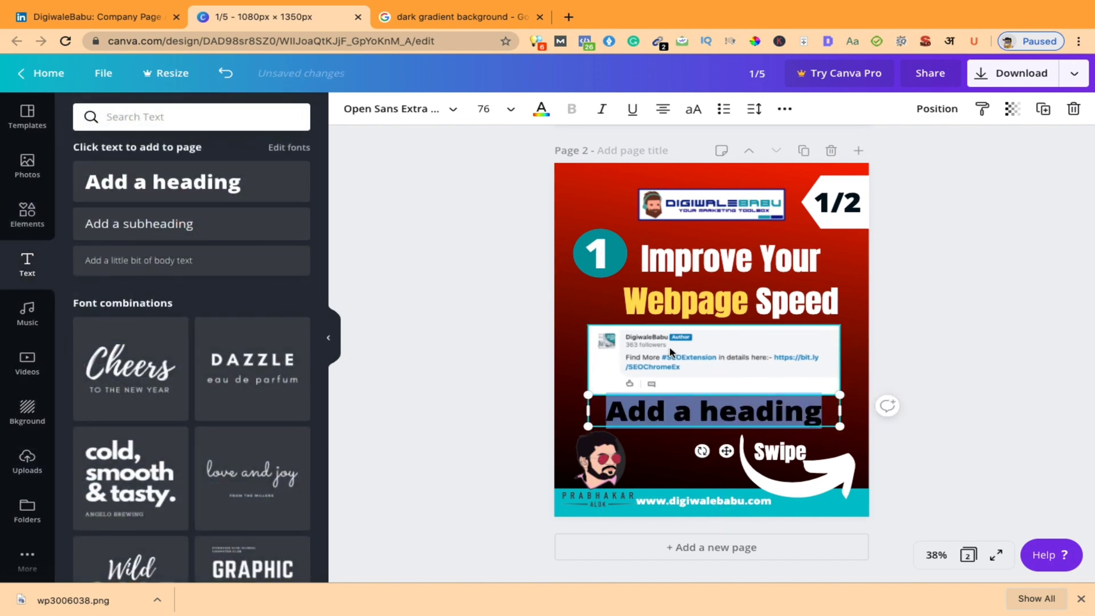
type("Tools")
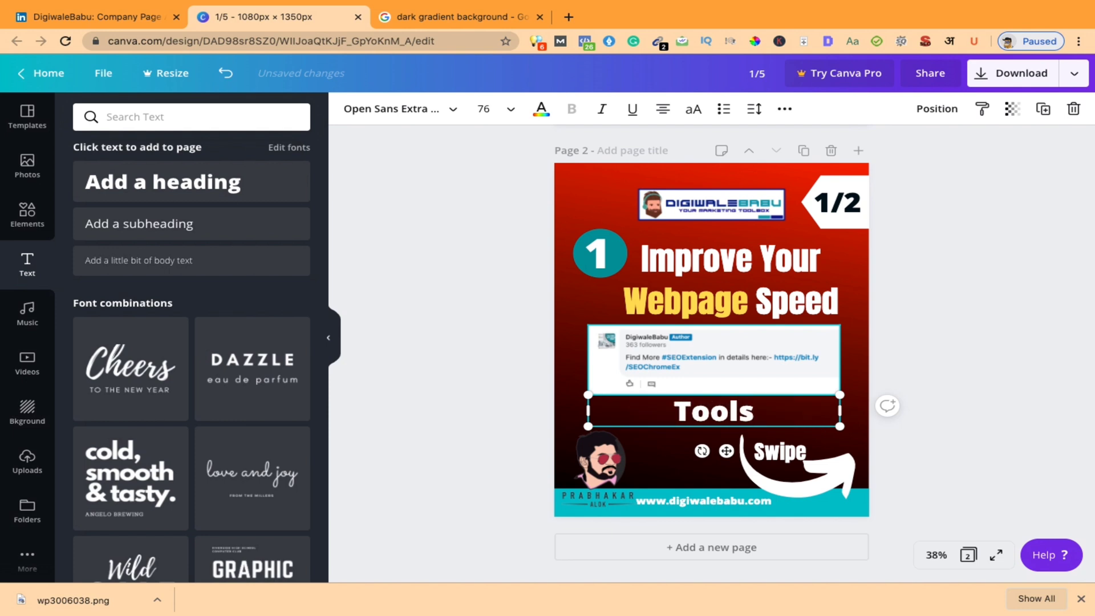
type(":-")
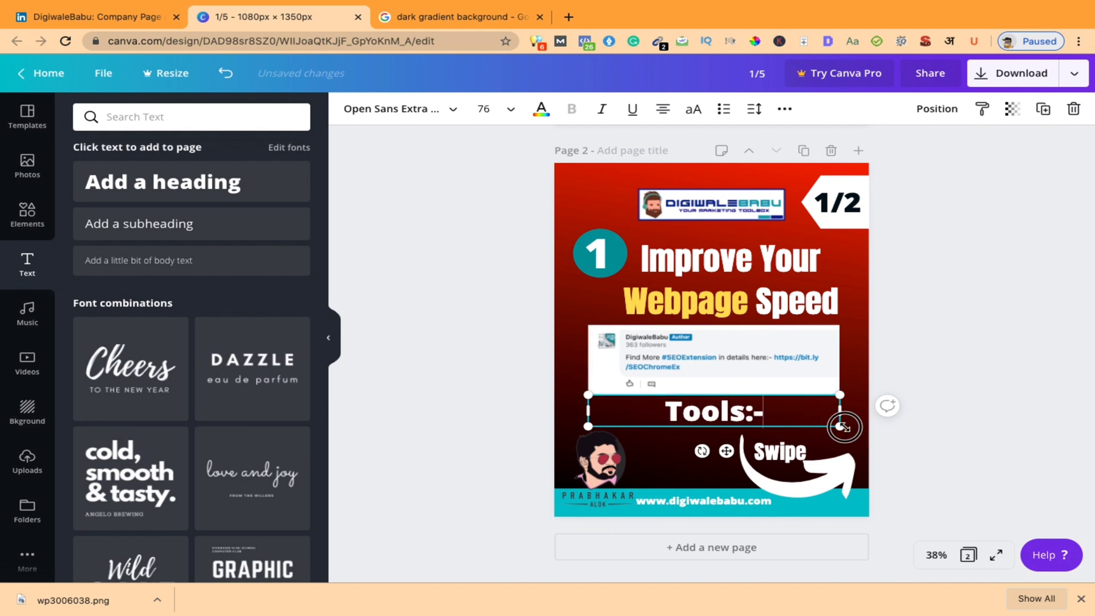
Shrink the "Tools:-" heading to font size 58.1 and shift it left below the comment screenshot
left_click_drag(843, 427, 783, 420)
left_click(1027, 391)
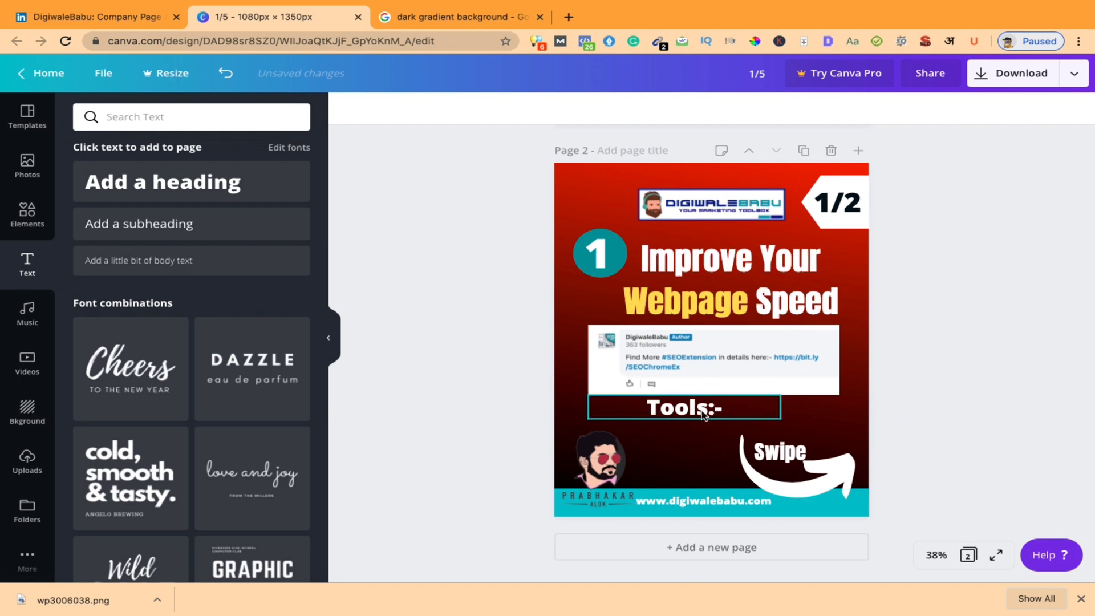
left_click_drag(703, 414, 650, 415)
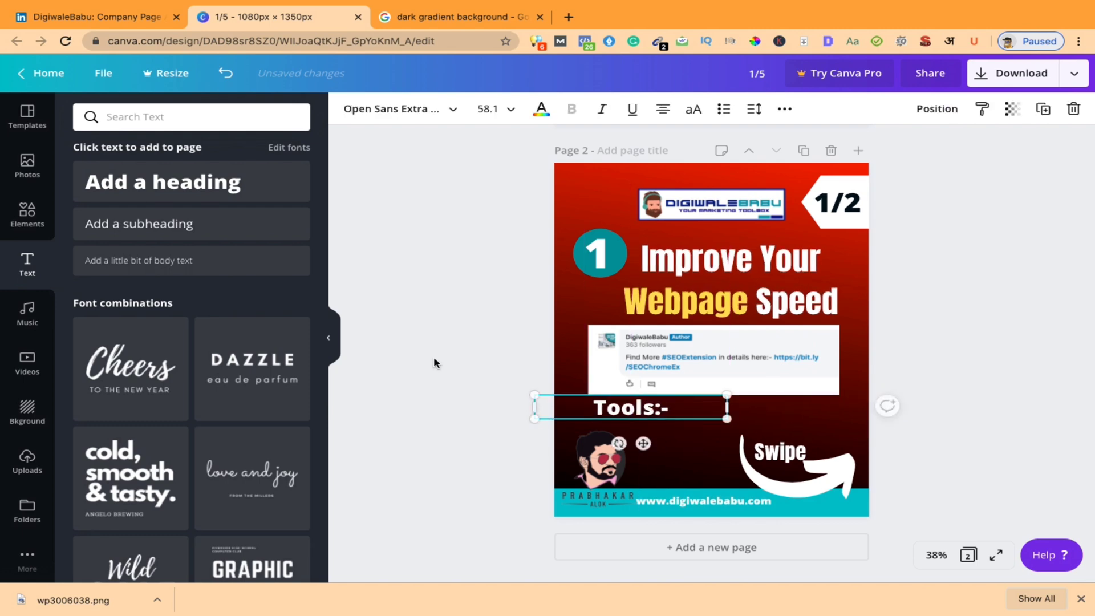
Add the uploaded GTmetrix logo, shrink it to sit just right of "Tools:-", and nudge the heading down level with it
left_click(27, 462)
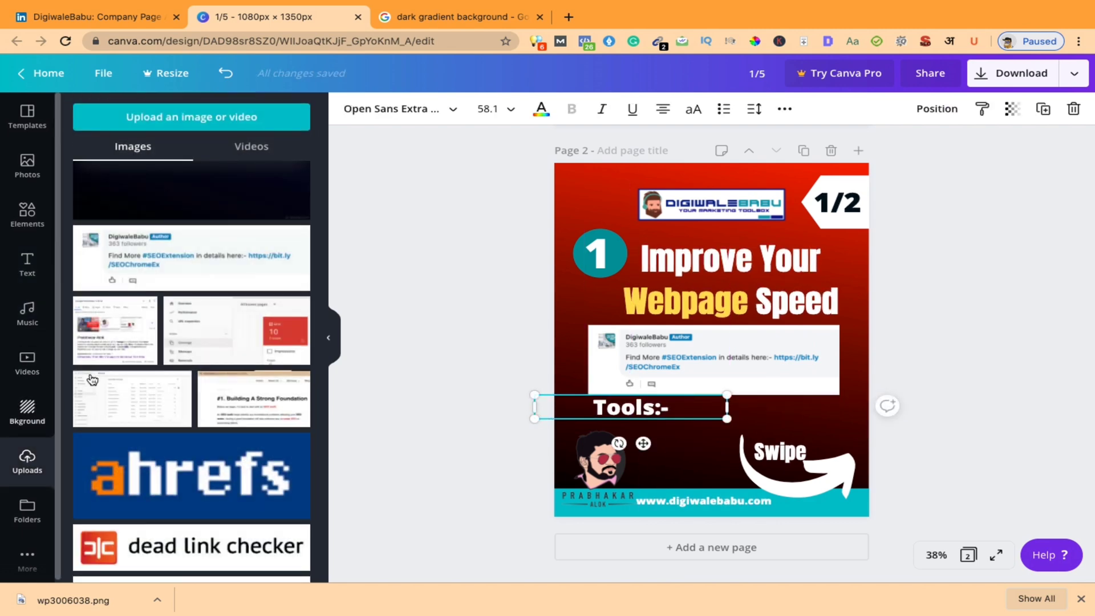
scroll(188, 371, "down", 4)
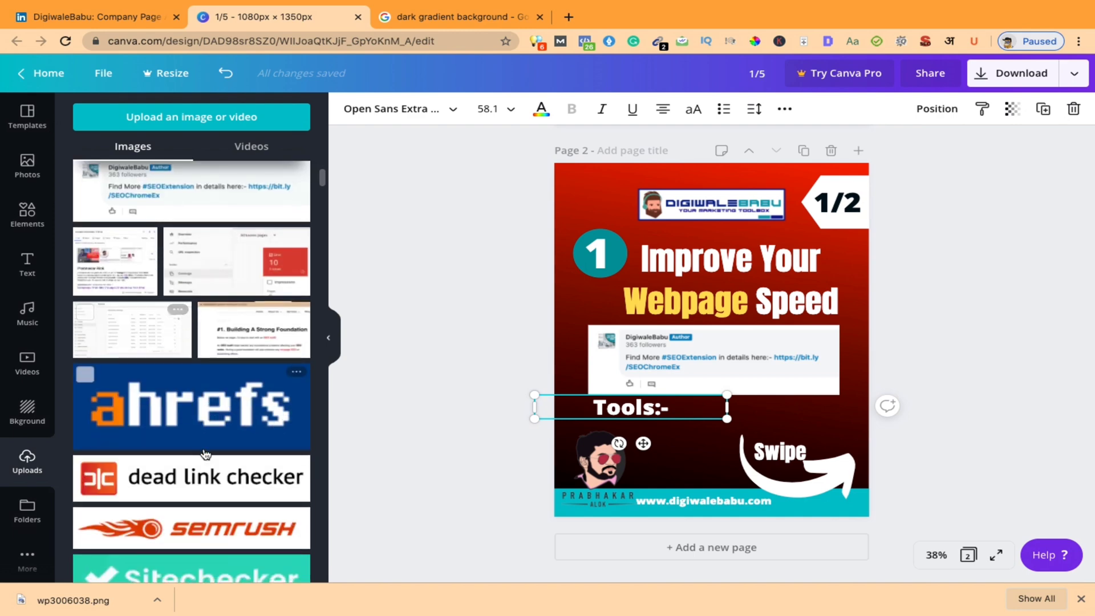
scroll(206, 455, "down", 5)
left_click(226, 425)
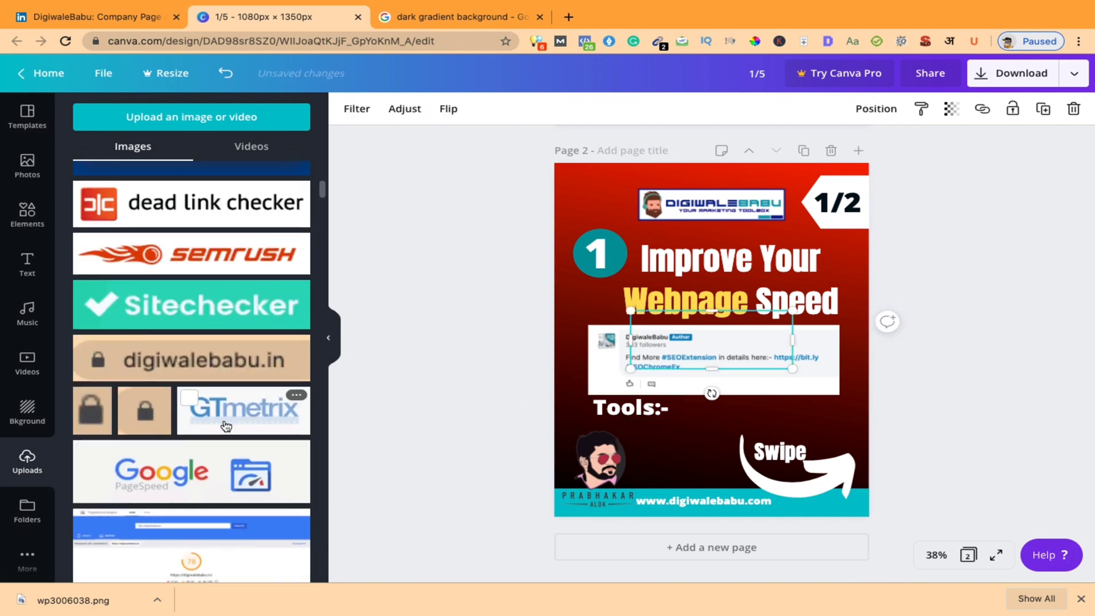
left_click_drag(730, 340, 754, 397)
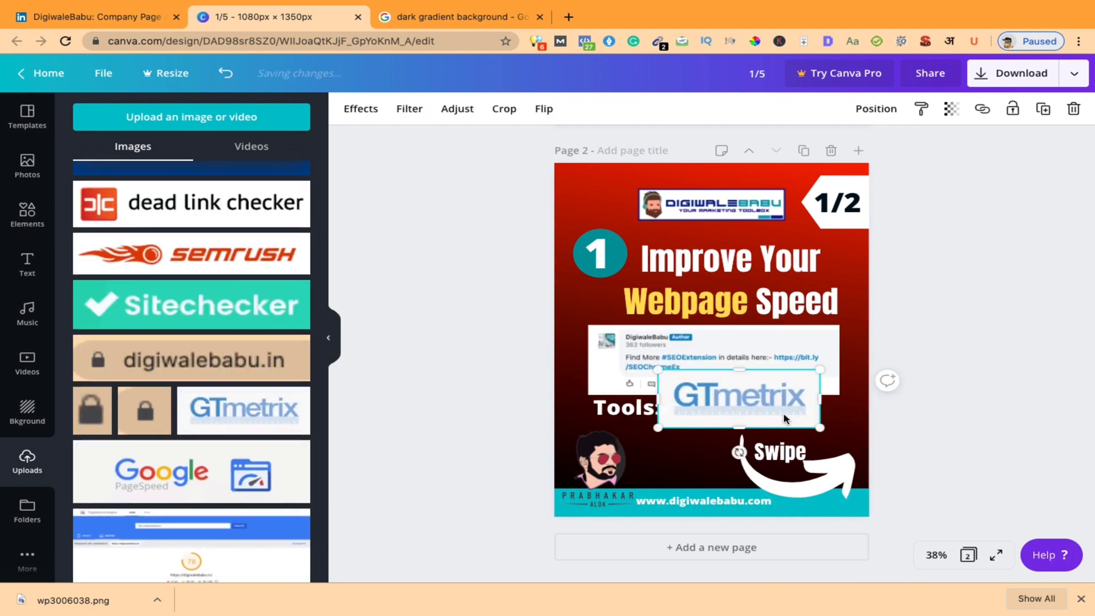
left_click_drag(820, 428, 720, 413)
left_click(625, 420)
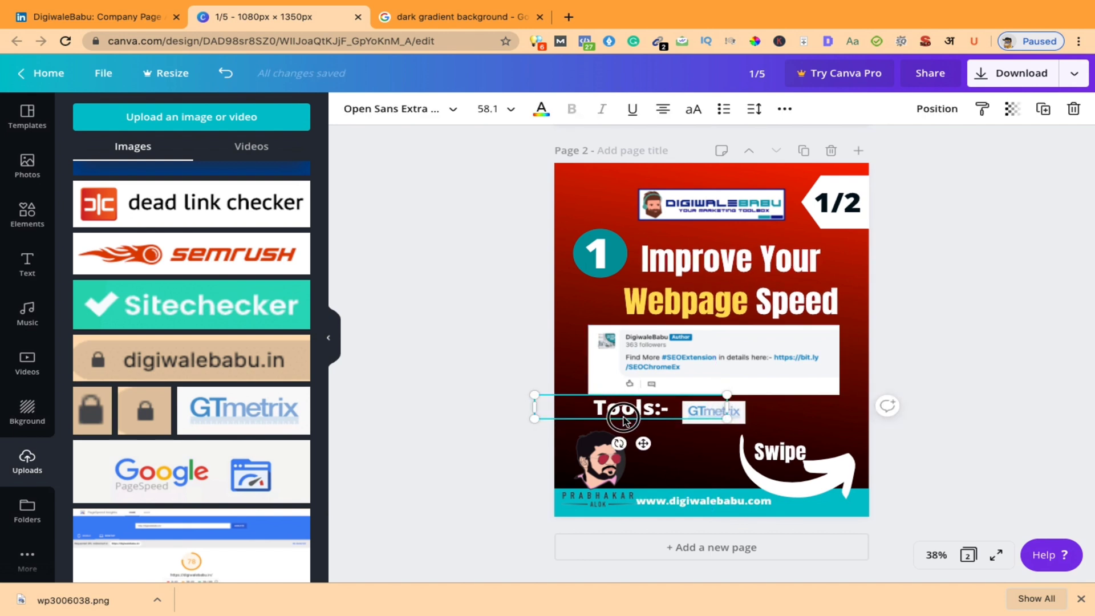
left_click_drag(624, 420, 623, 427)
left_click(1012, 383)
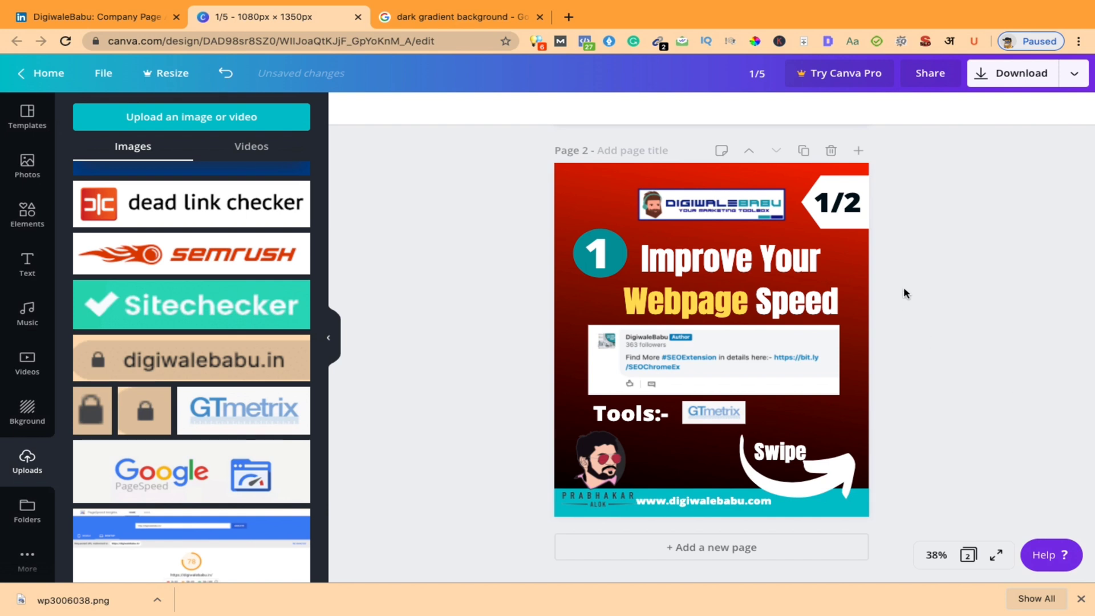
Change the page number on page 2 to "2/2", keeping it on one line inside the white tag
scroll(905, 291, "up", 1)
double_click(830, 231)
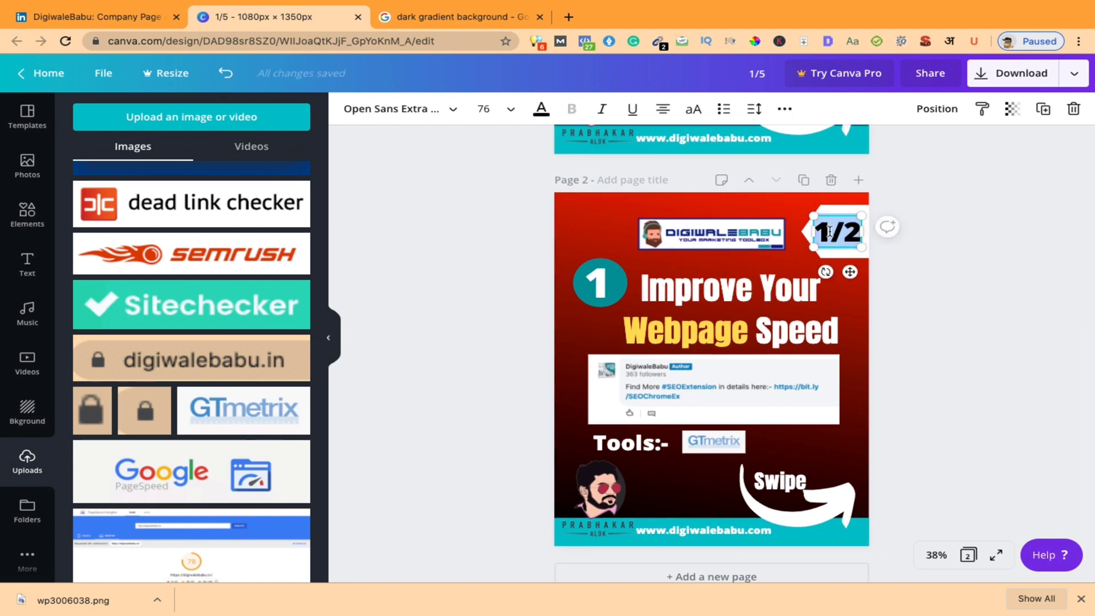
key("Escape")
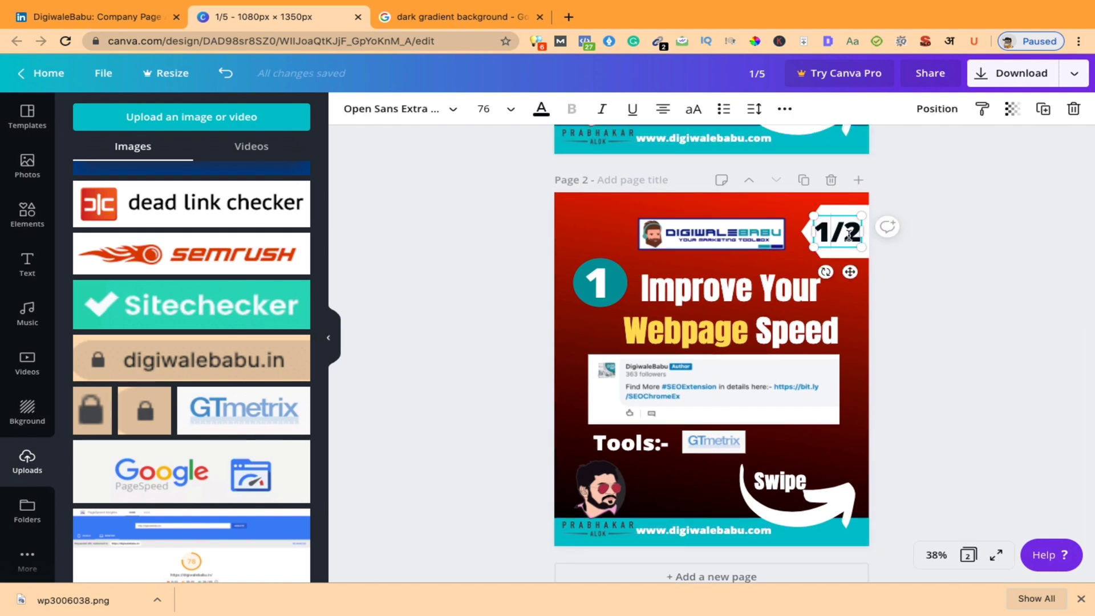
key("BackSpace")
type("2")
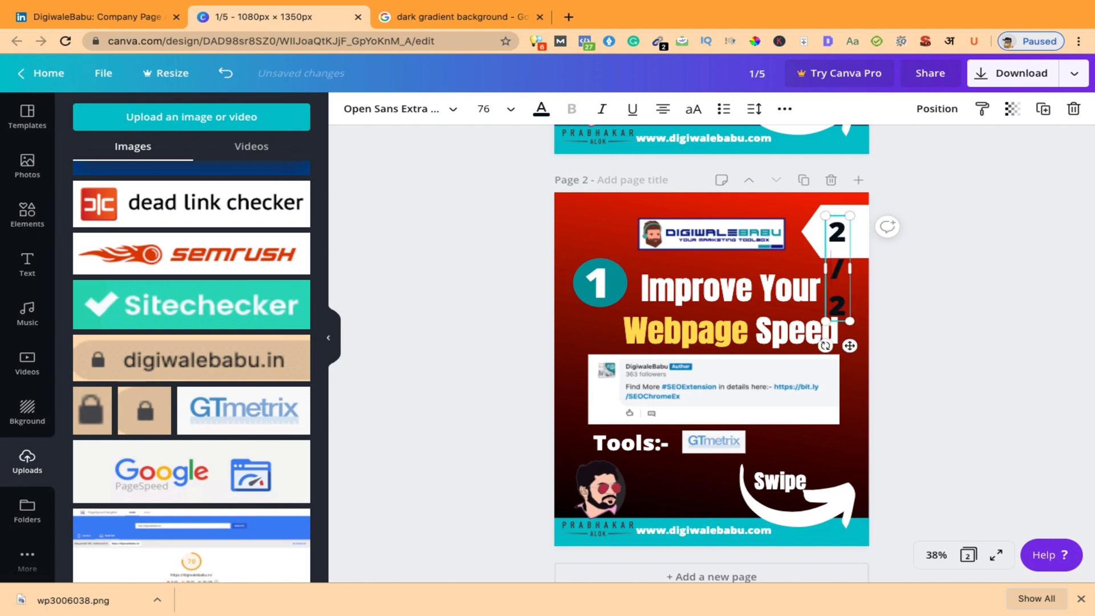
left_click_drag(853, 269, 842, 225)
left_click(958, 296)
left_click(977, 293)
scroll(947, 237, "up", 6)
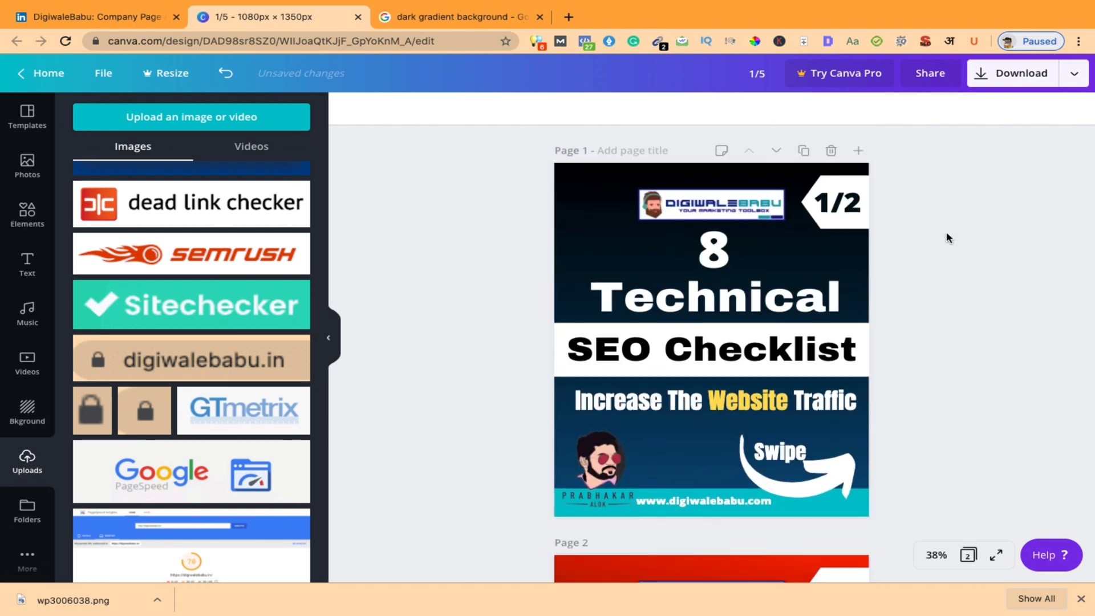
scroll(949, 237, "down", 6)
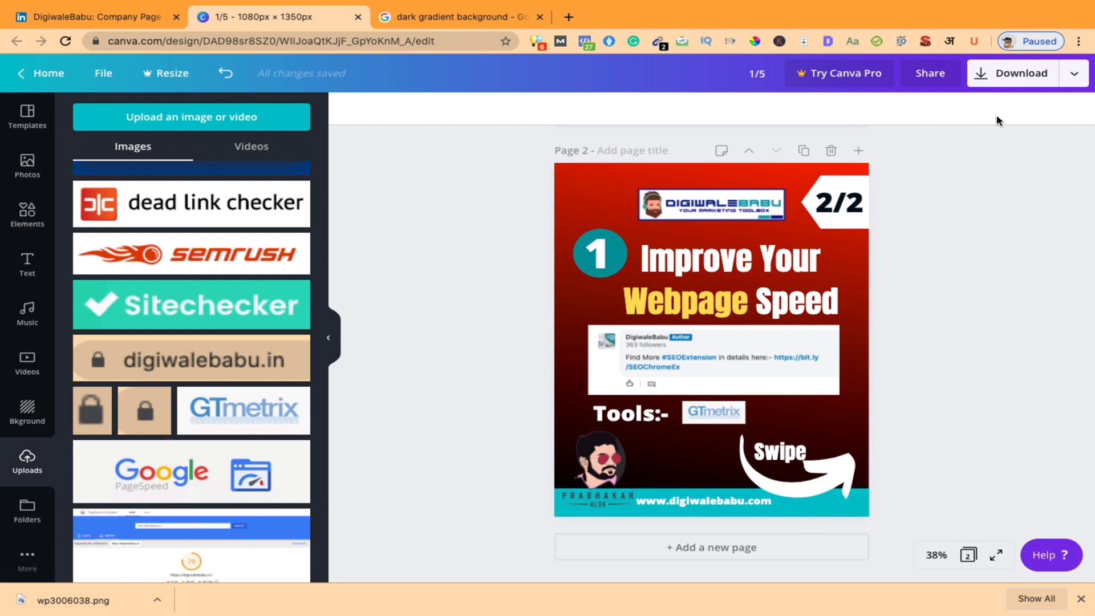
left_click(1011, 78)
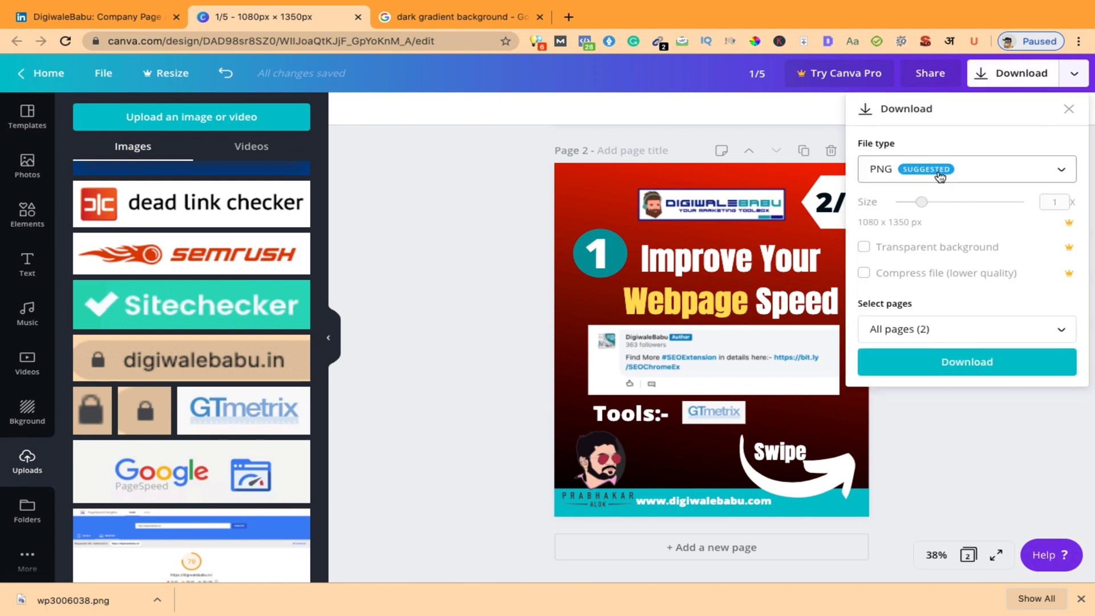
left_click(966, 364)
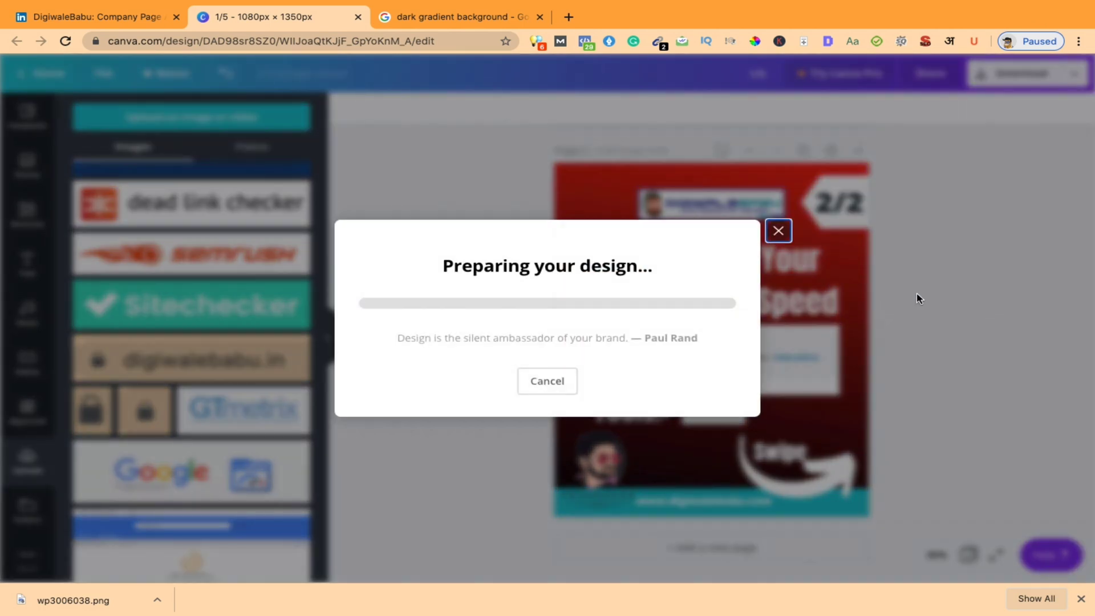
left_click(780, 232)
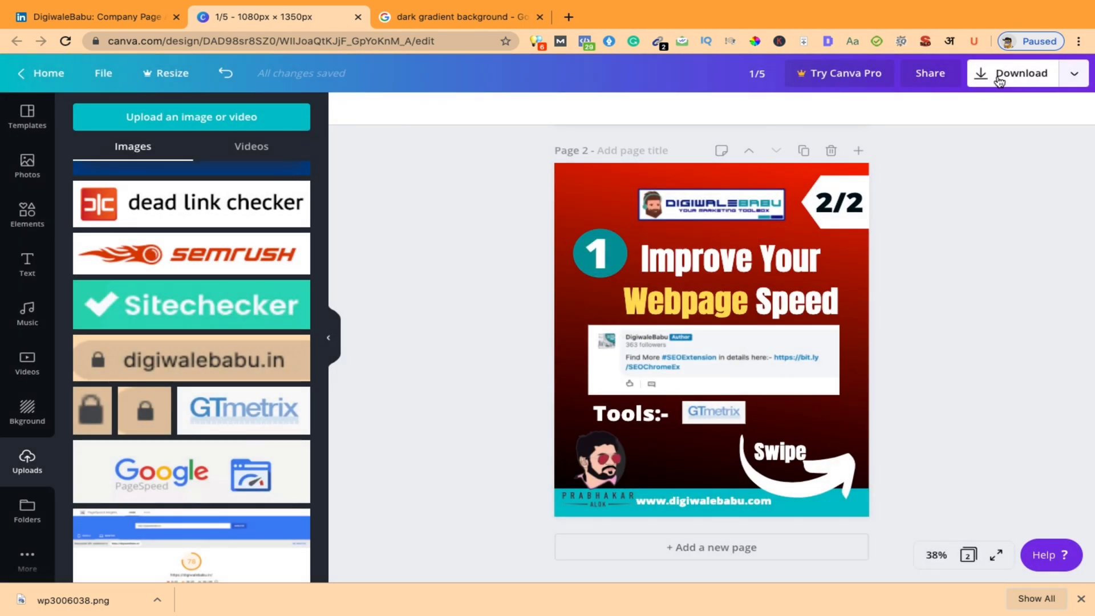
Download all pages as PNG and save the zip archive to the Desktop as "SEO Checklist"
left_click(1020, 74)
left_click(936, 329)
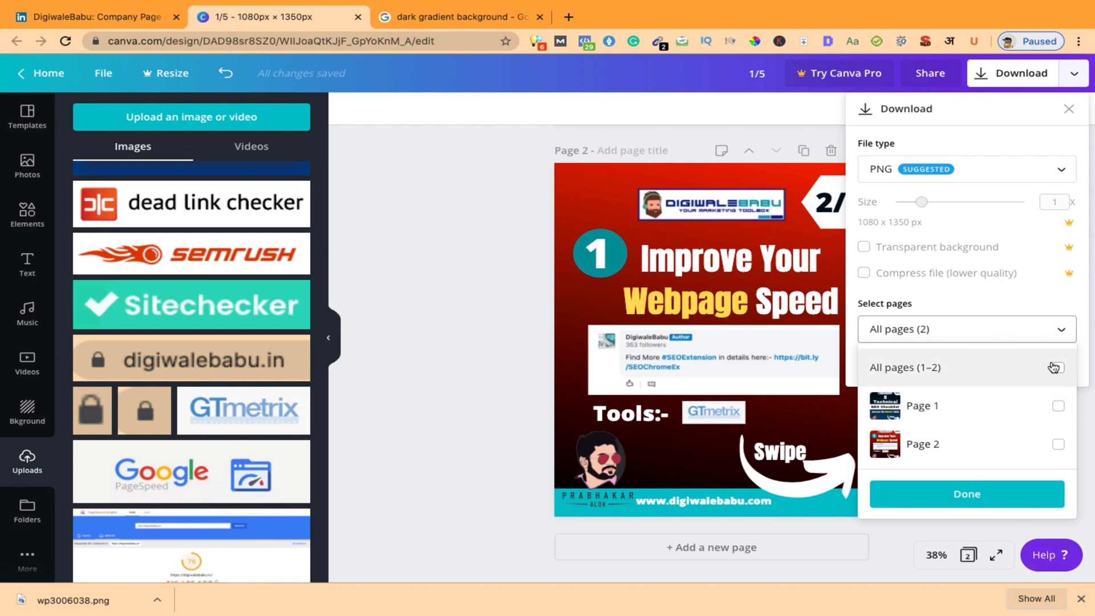
left_click(1060, 407)
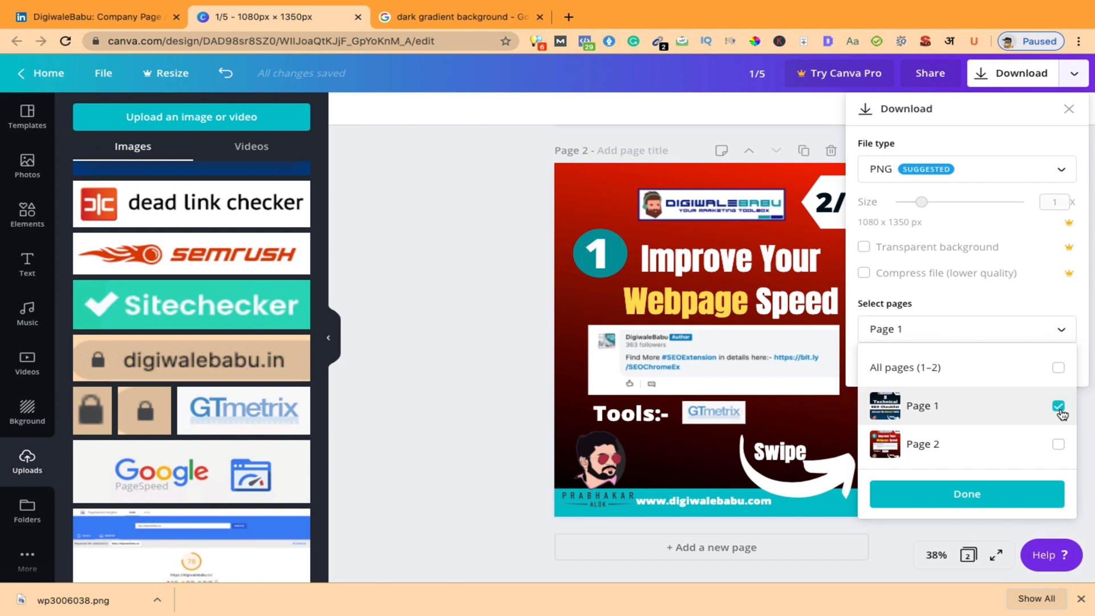
left_click(1060, 408)
left_click(1059, 367)
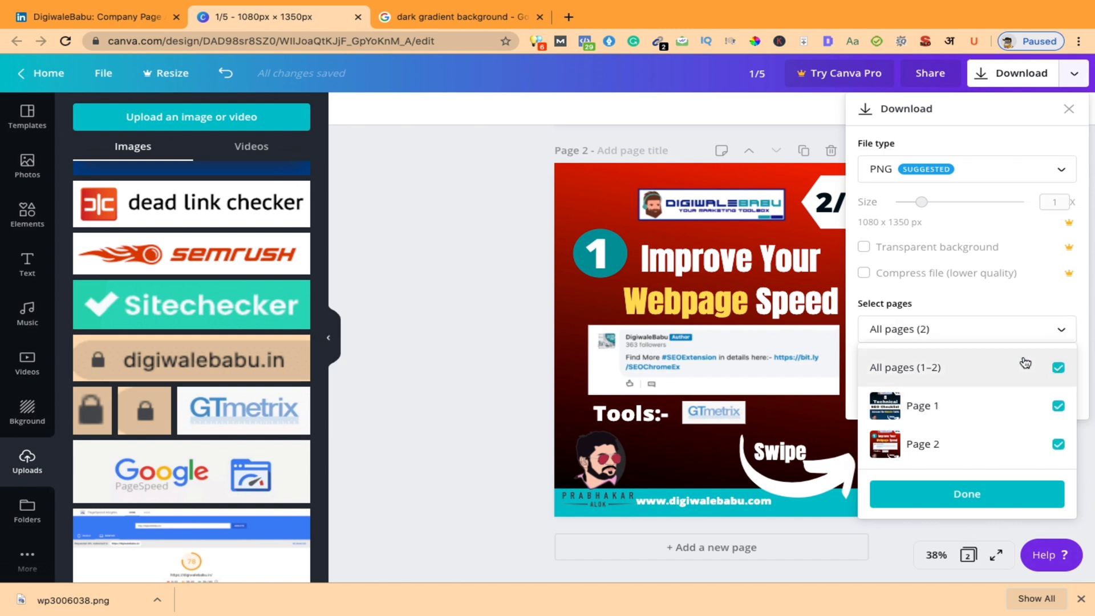
left_click(1046, 339)
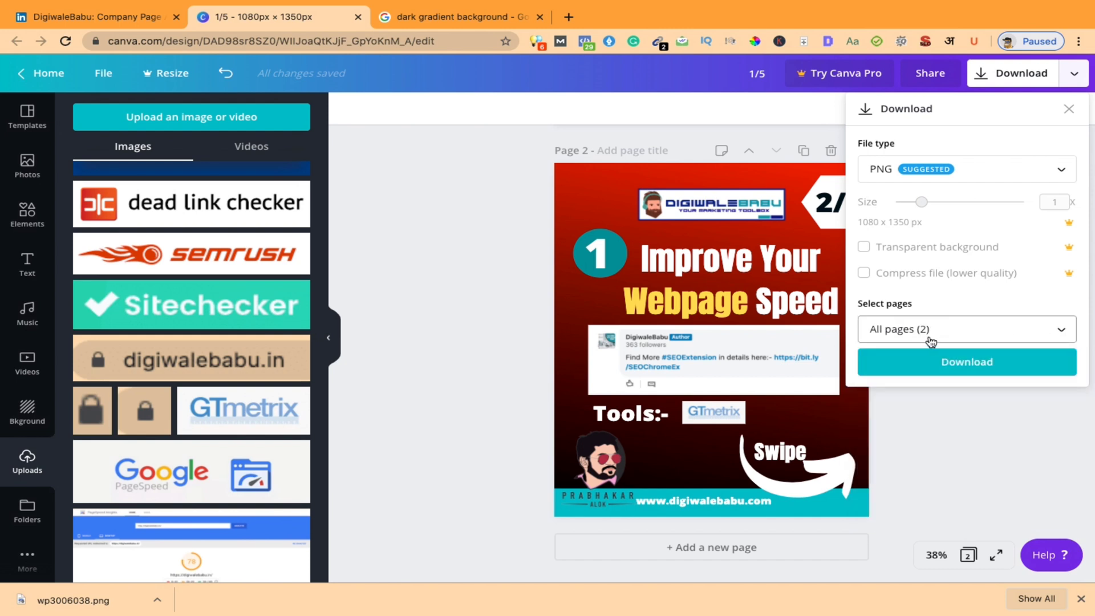
left_click(968, 368)
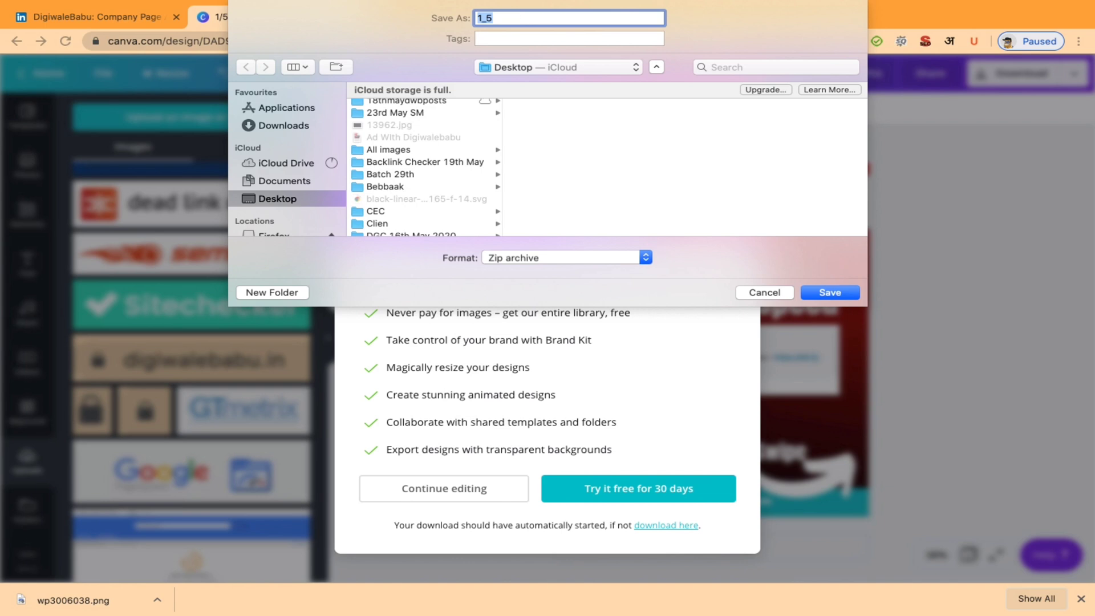
type("SEO Checklist")
left_click(828, 292)
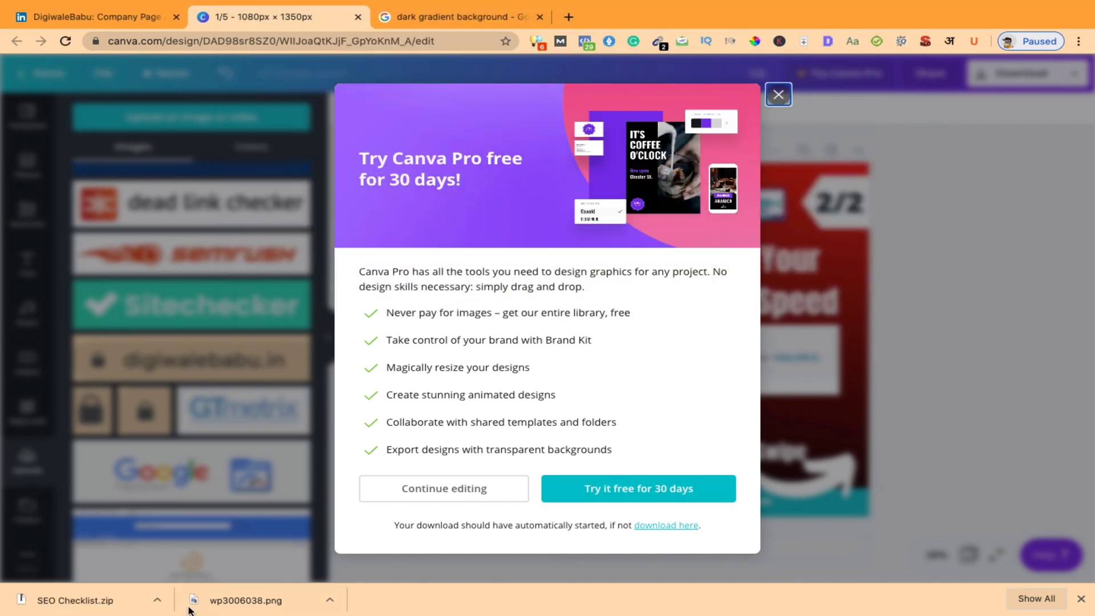
Extract the downloaded SEO Checklist.zip and move the extracted folder to a clear spot on the desktop
left_click(157, 599)
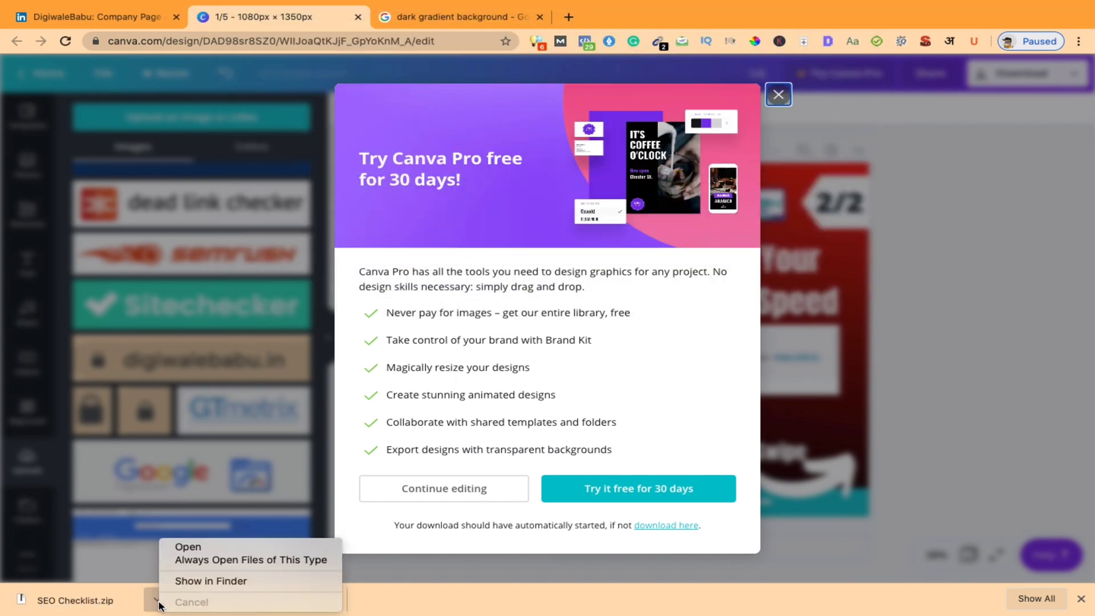
left_click(206, 549)
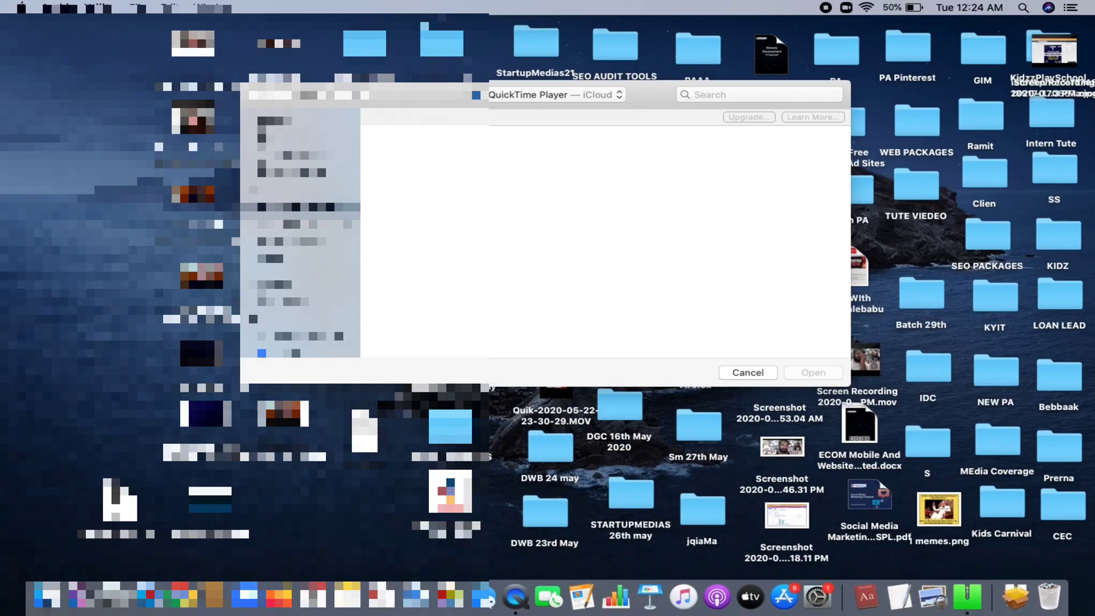
left_click_drag(416, 112, 242, 54)
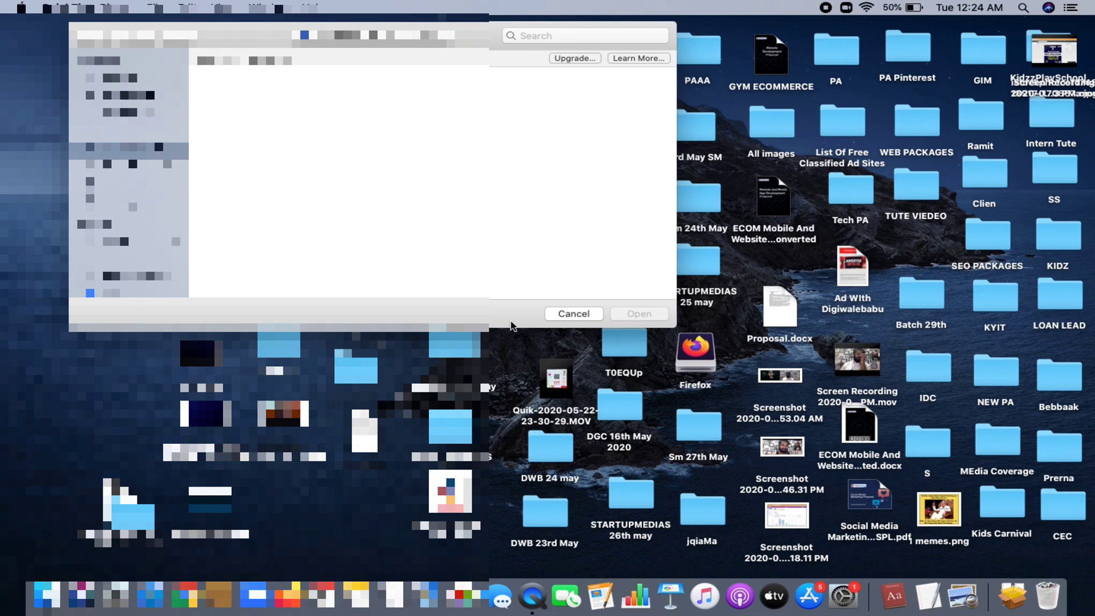
left_click_drag(512, 326, 498, 377)
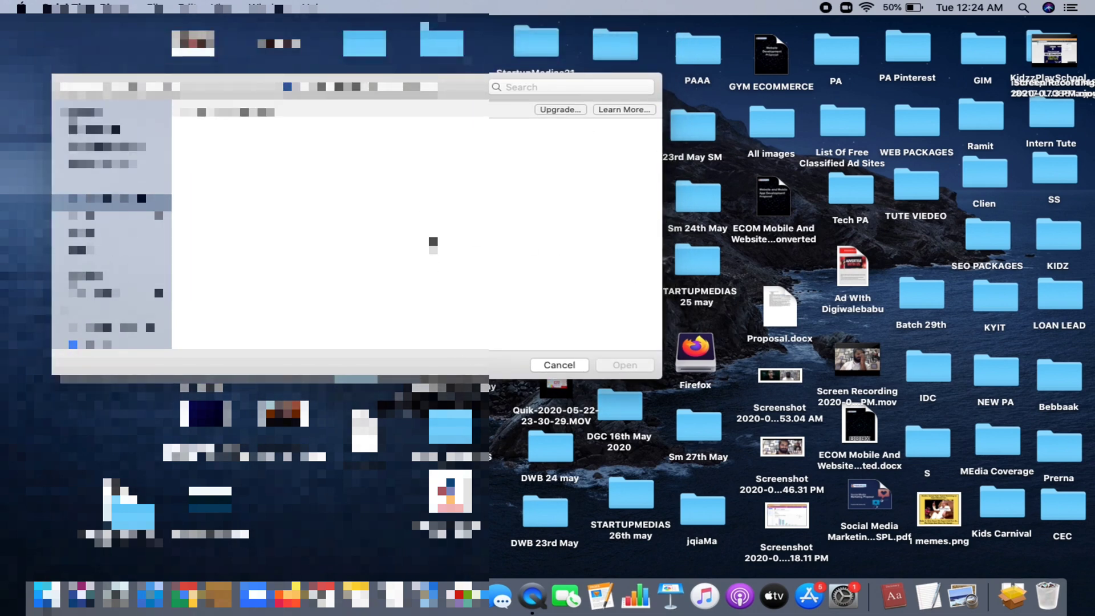
left_click_drag(131, 513, 322, 517)
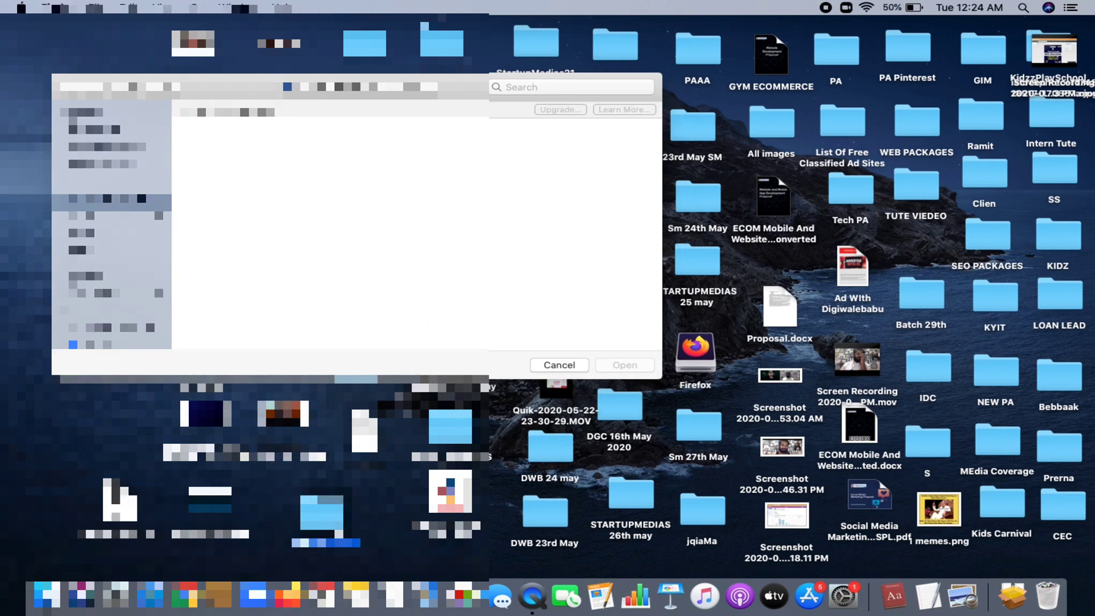
Open the extracted SEO Checklist folder and inspect the exported images 1.png and 2.png
double_click(330, 517)
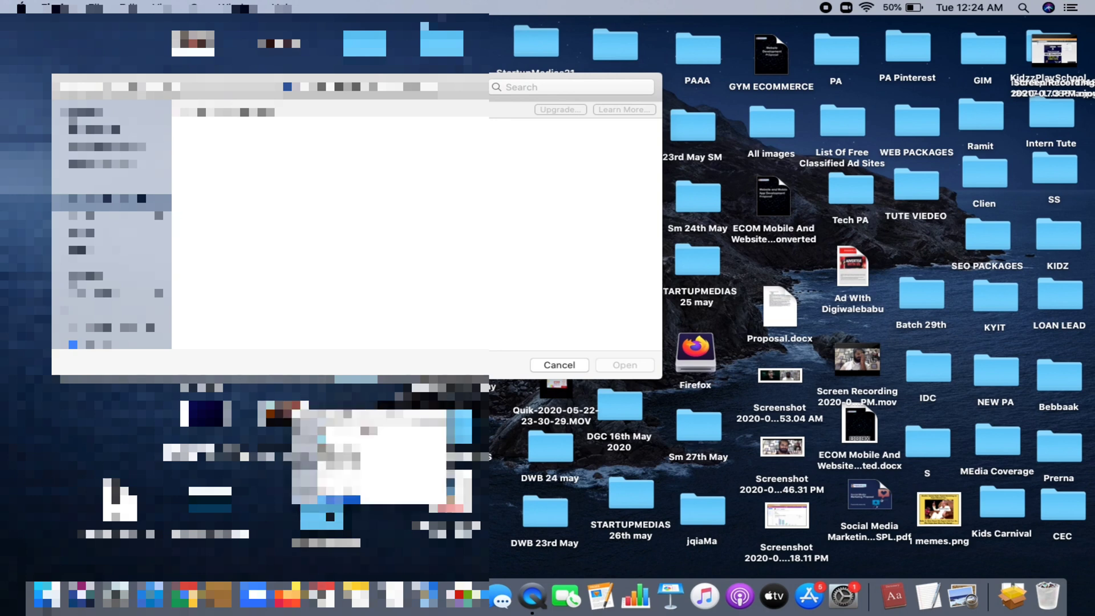
left_click(551, 146)
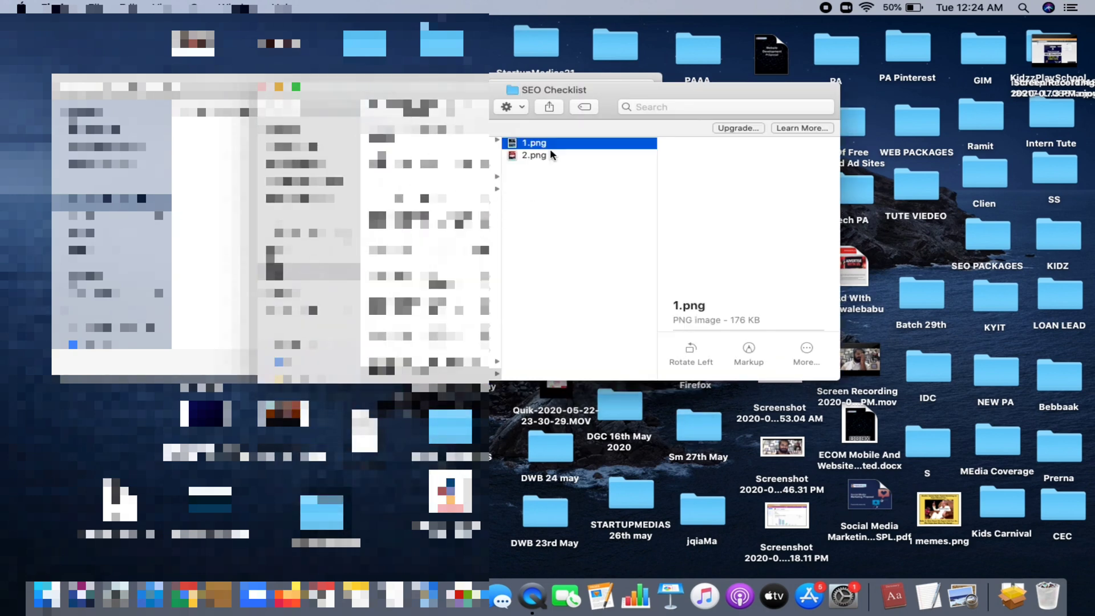
left_click(547, 155)
left_click(541, 219)
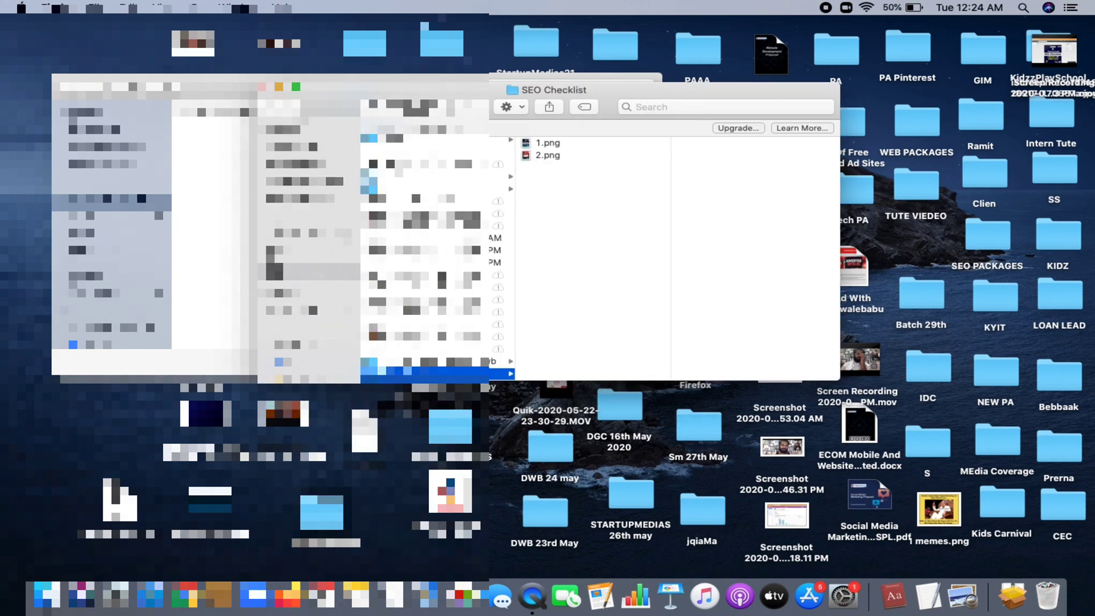
left_click(571, 144)
Back in Canva, download all pages as PDF Print and save the document to the Desktop as "SEO Checklist"
key("ctrl+Right")
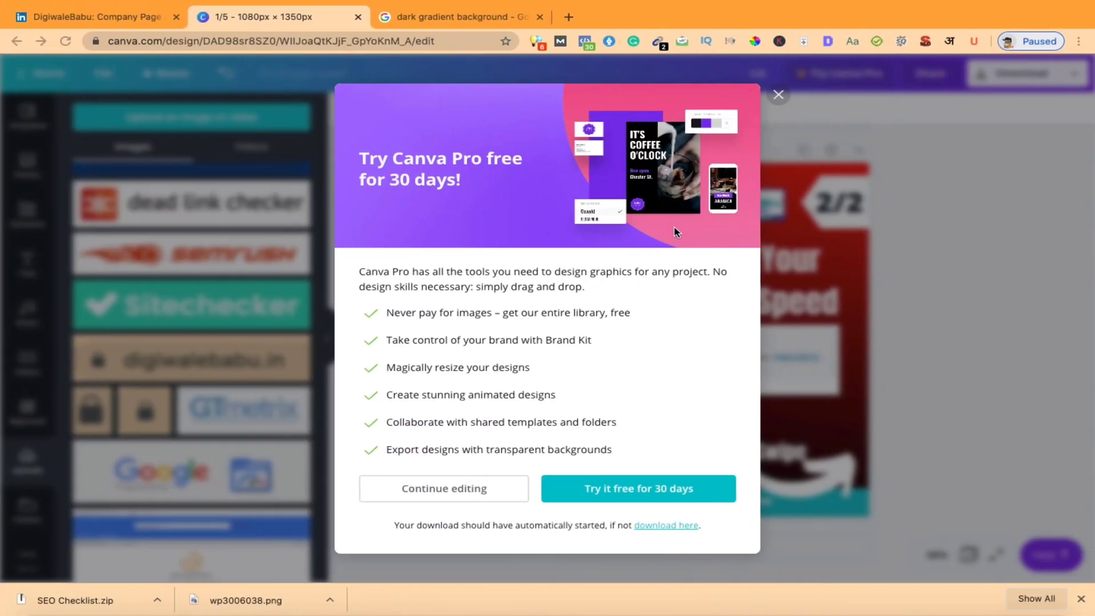
left_click(783, 103)
left_click(1050, 76)
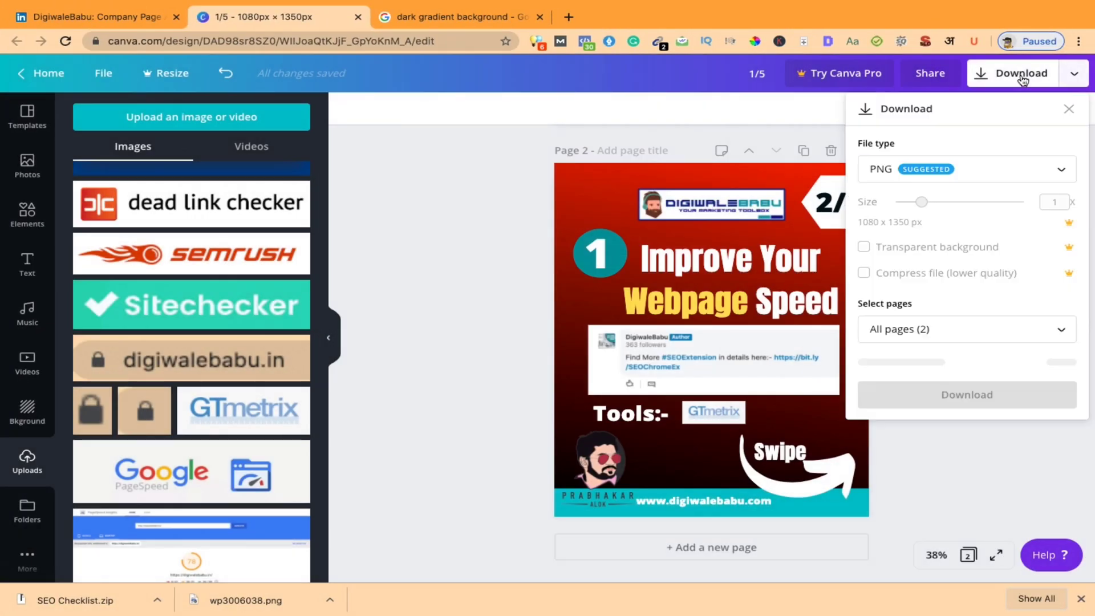
left_click(1023, 171)
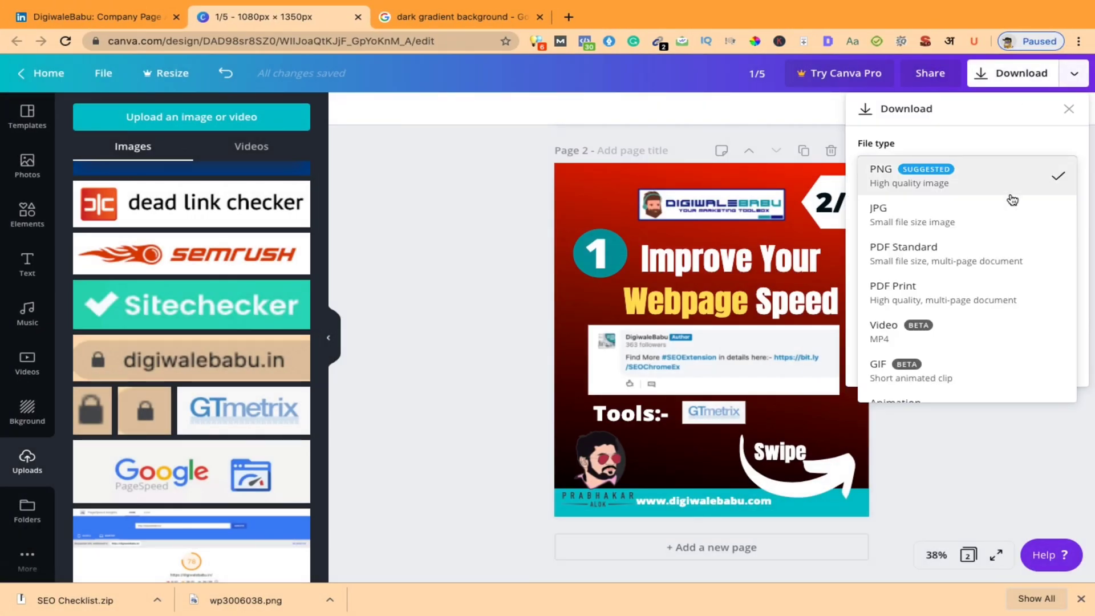
left_click(910, 291)
left_click(912, 293)
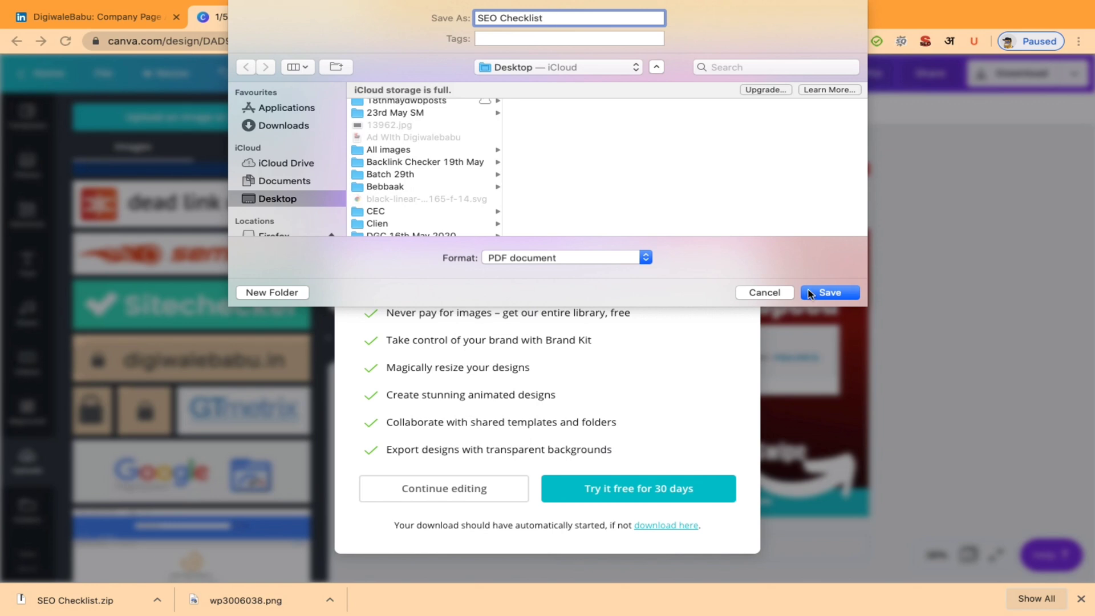
left_click(827, 293)
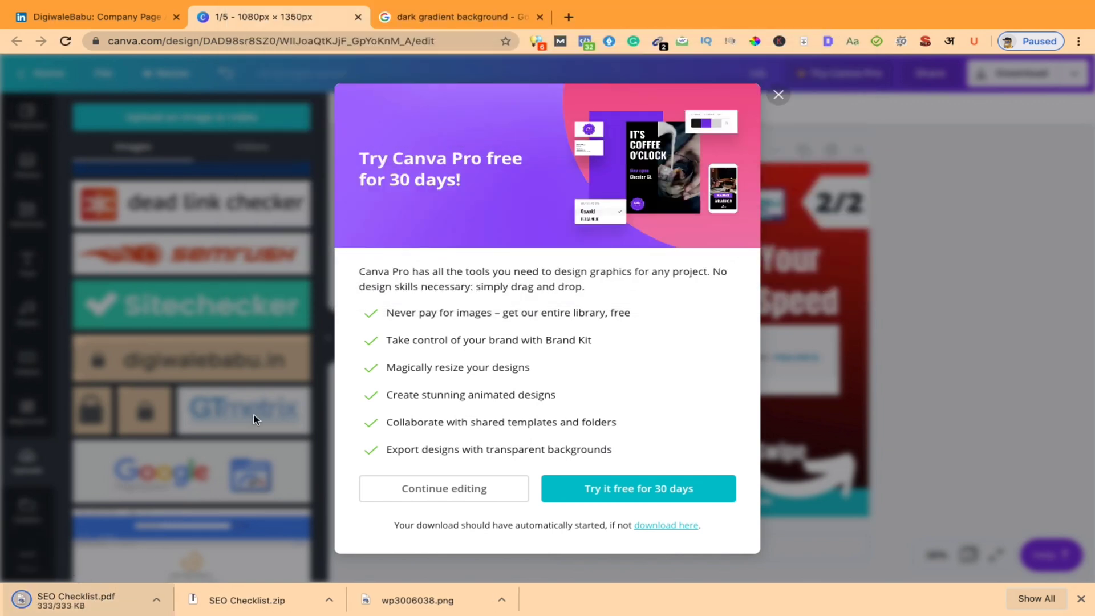
Dismiss the Canva Pro trial offer, switch to the DigiwaleBabu company page on LinkedIn and check the account menu for managed companies
left_click(779, 95)
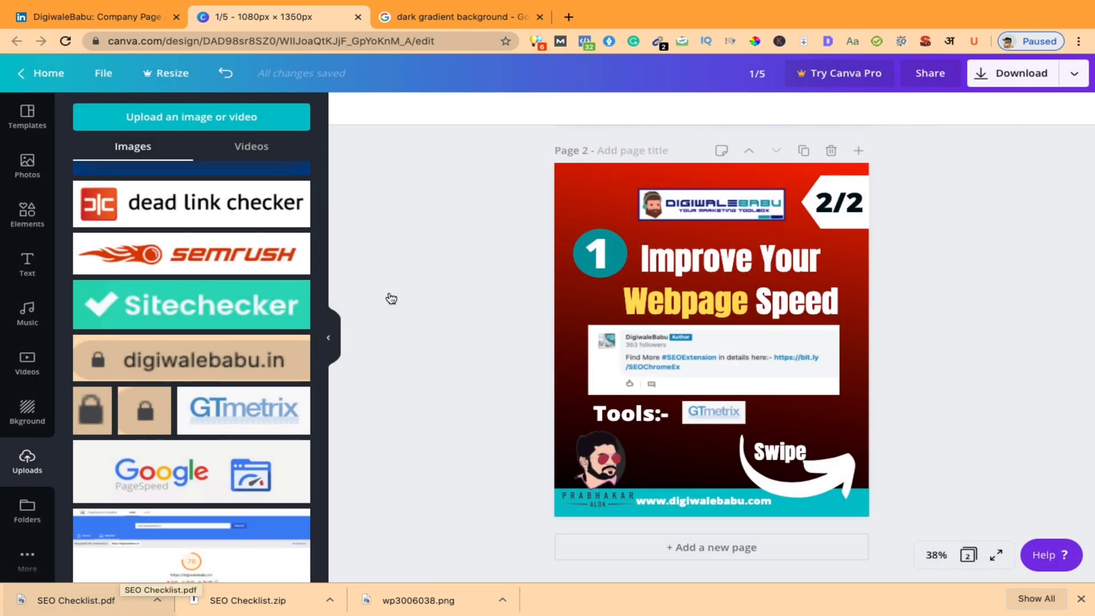
left_click(569, 17)
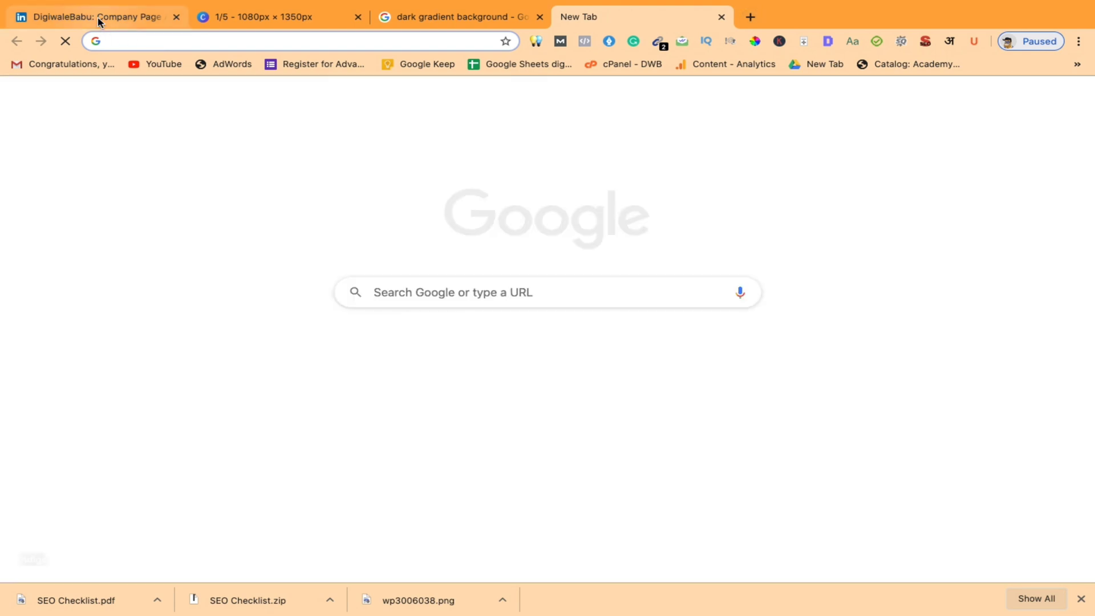
left_click(98, 22)
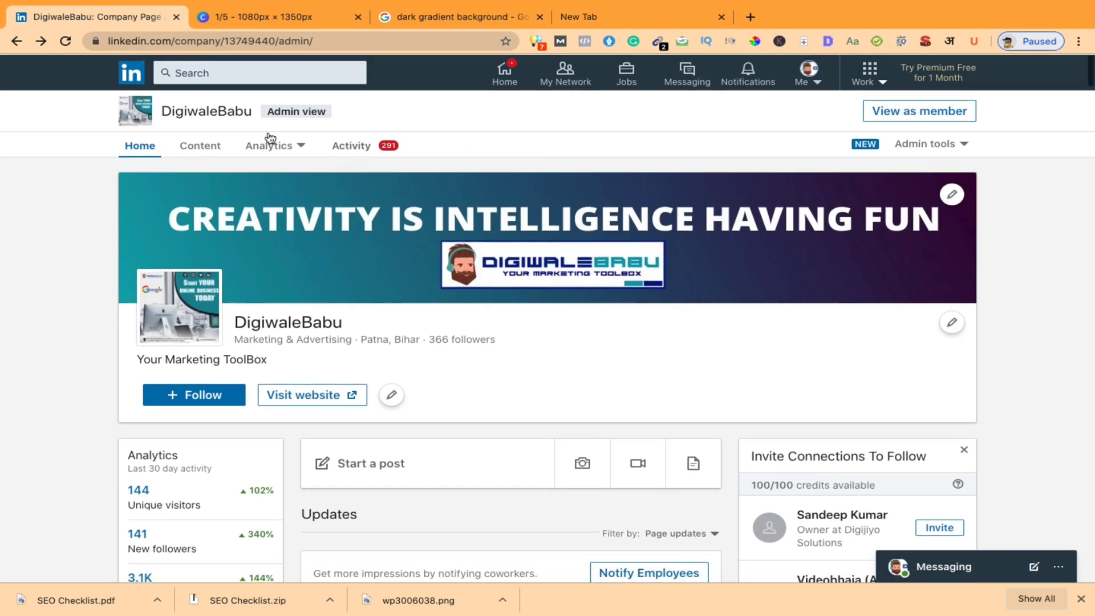
scroll(451, 325, "down", 7)
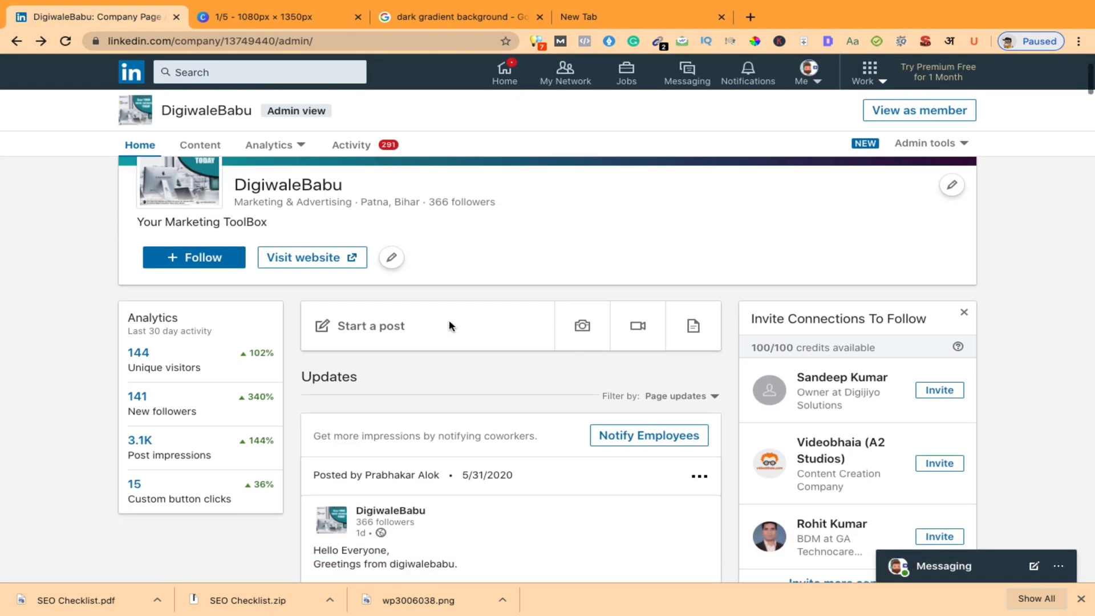
scroll(450, 325, "up", 4)
scroll(450, 326, "up", 4)
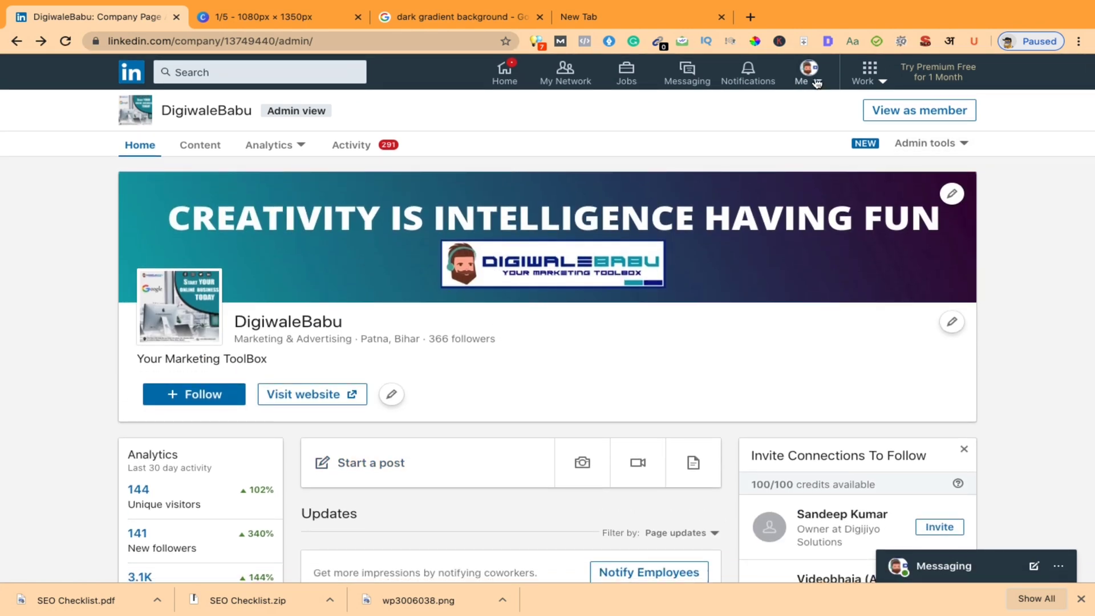
left_click(808, 84)
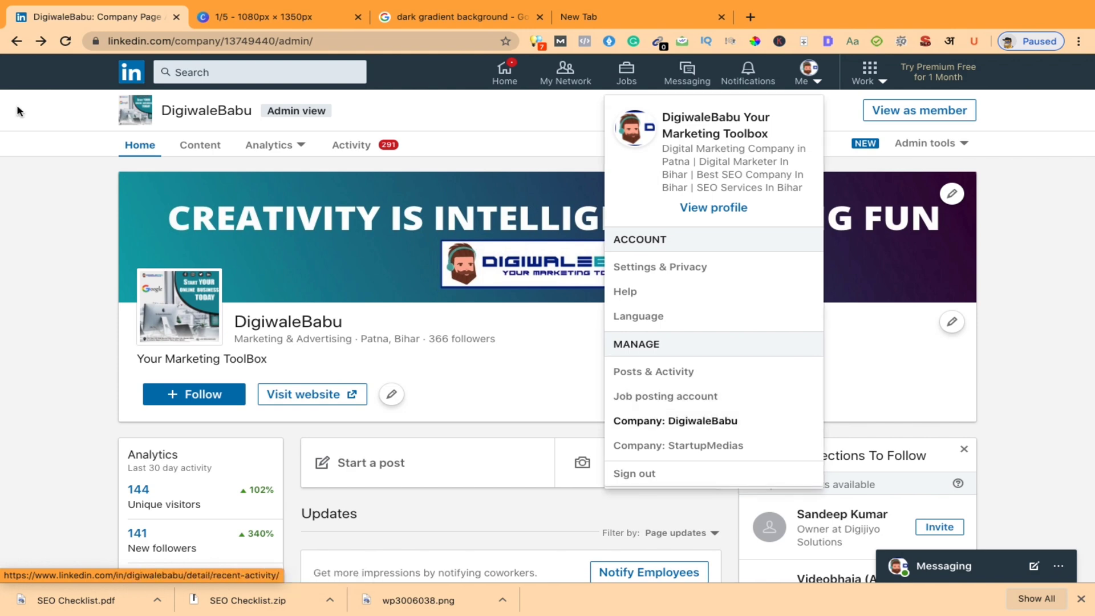
scroll(169, 336, "down", 4)
left_click(57, 328)
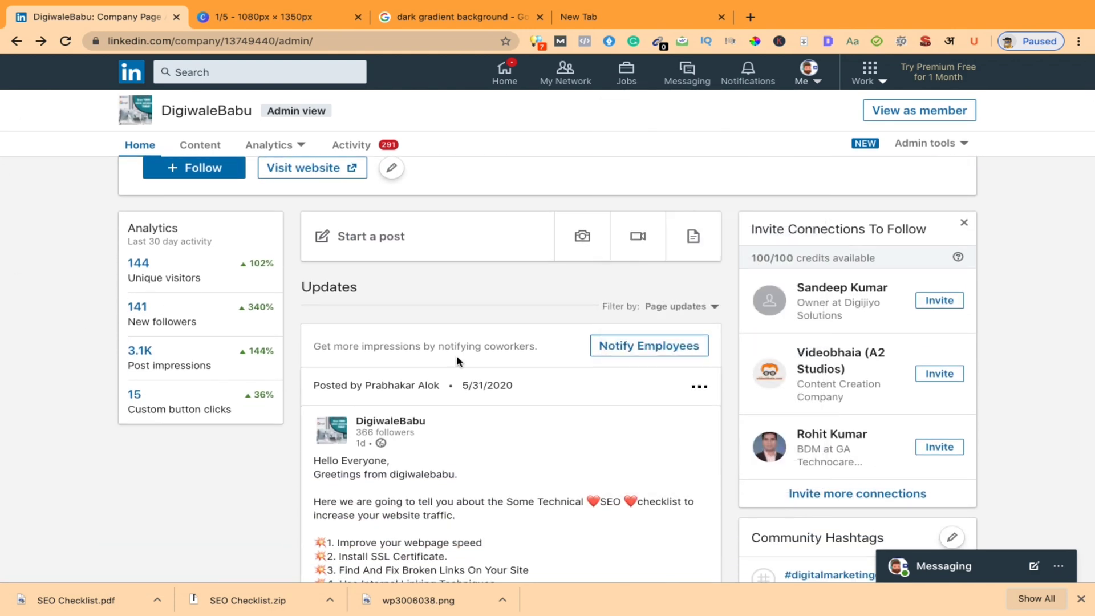
Start a company page post that shares a document and upload SEO Checklist.pdf from the Desktop
left_click(390, 245)
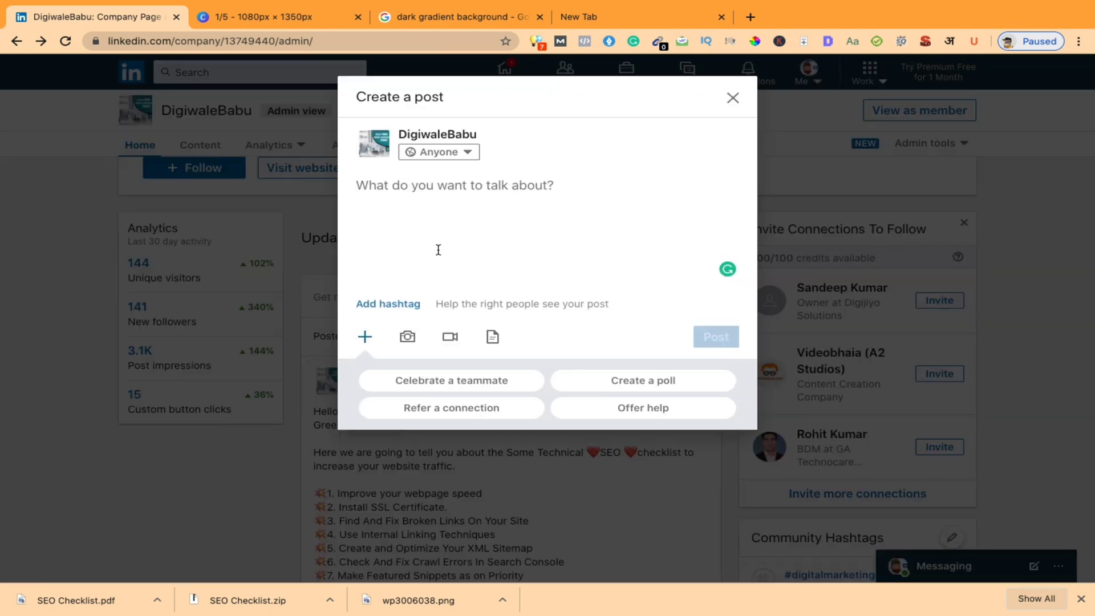
left_click(493, 337)
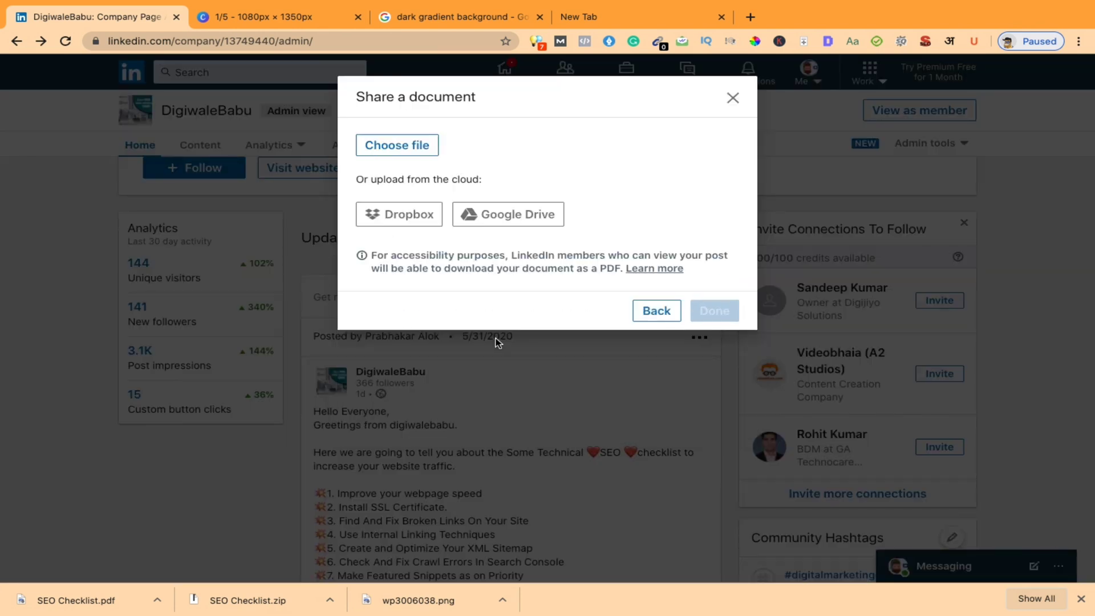
left_click(409, 150)
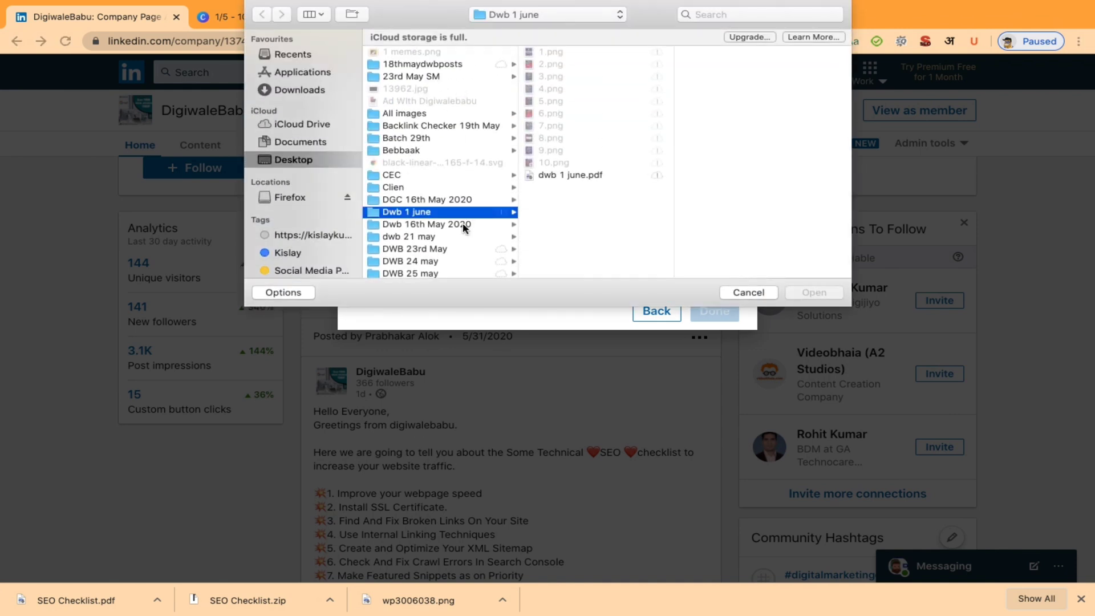
left_click(440, 162)
scroll(445, 197, "down", 5)
scroll(445, 202, "down", 10)
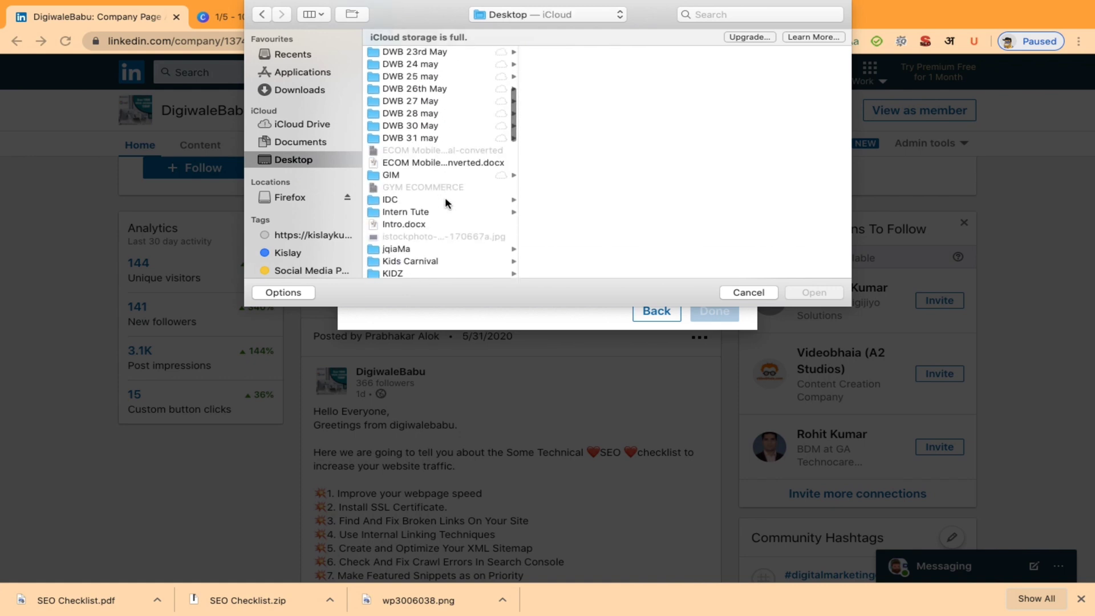
scroll(447, 203, "down", 6)
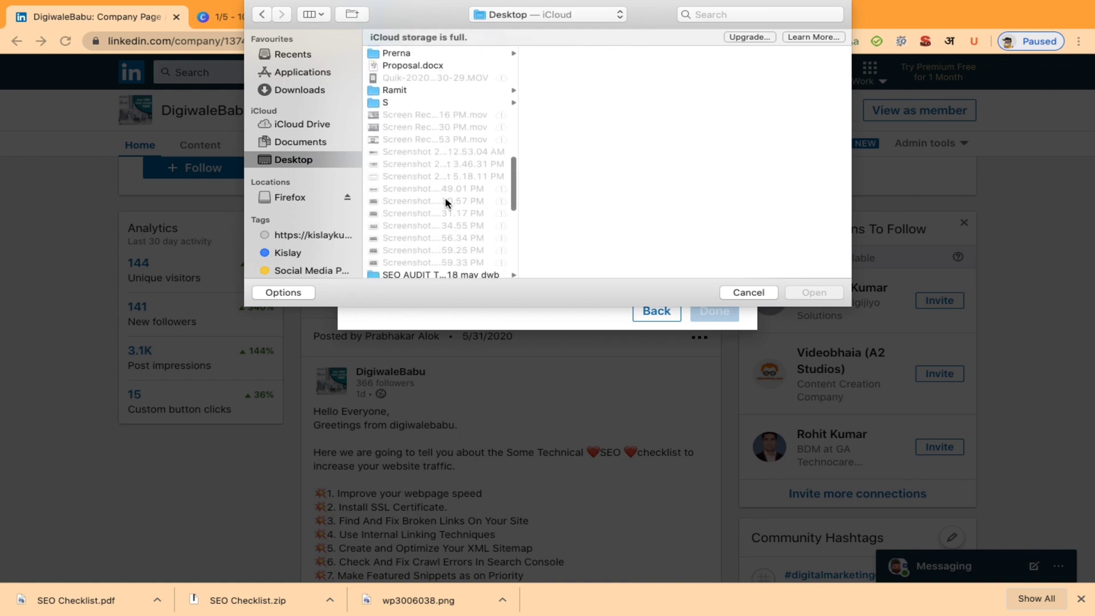
left_click(426, 185)
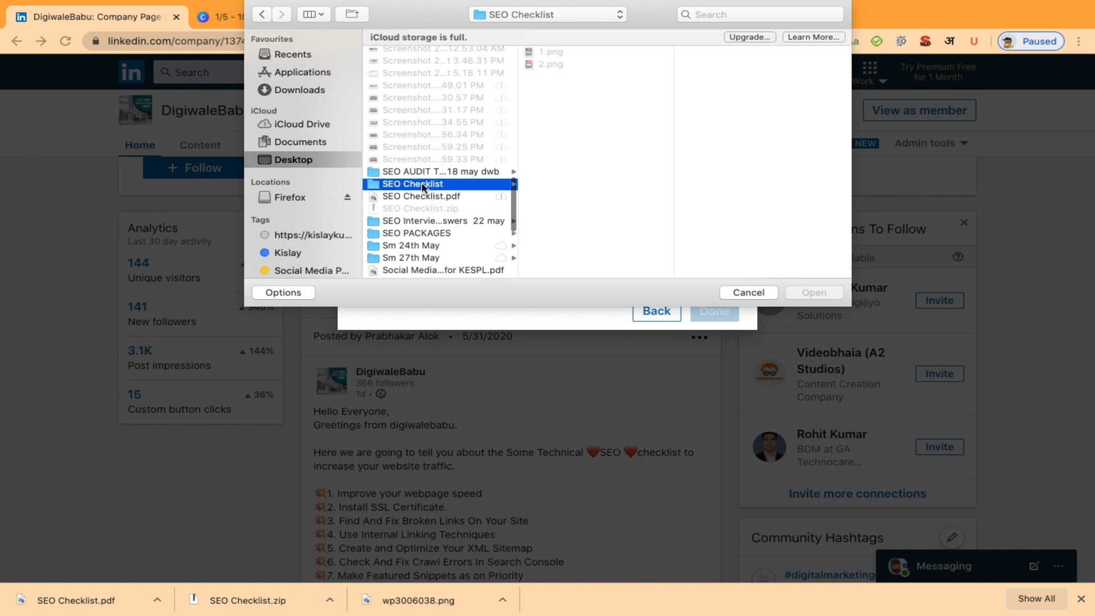
left_click(420, 196)
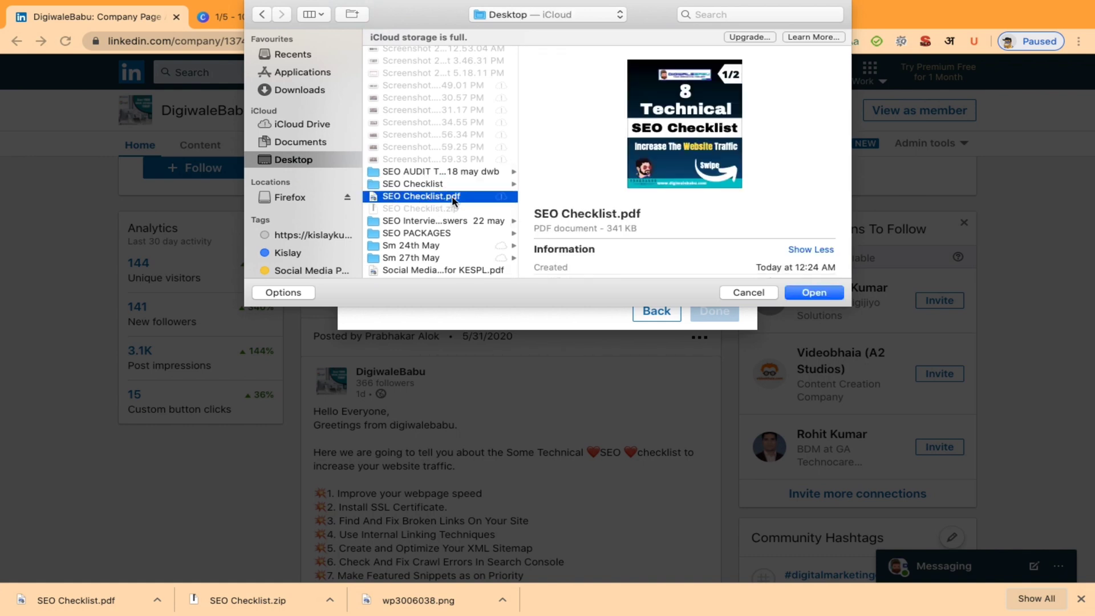
left_click(813, 293)
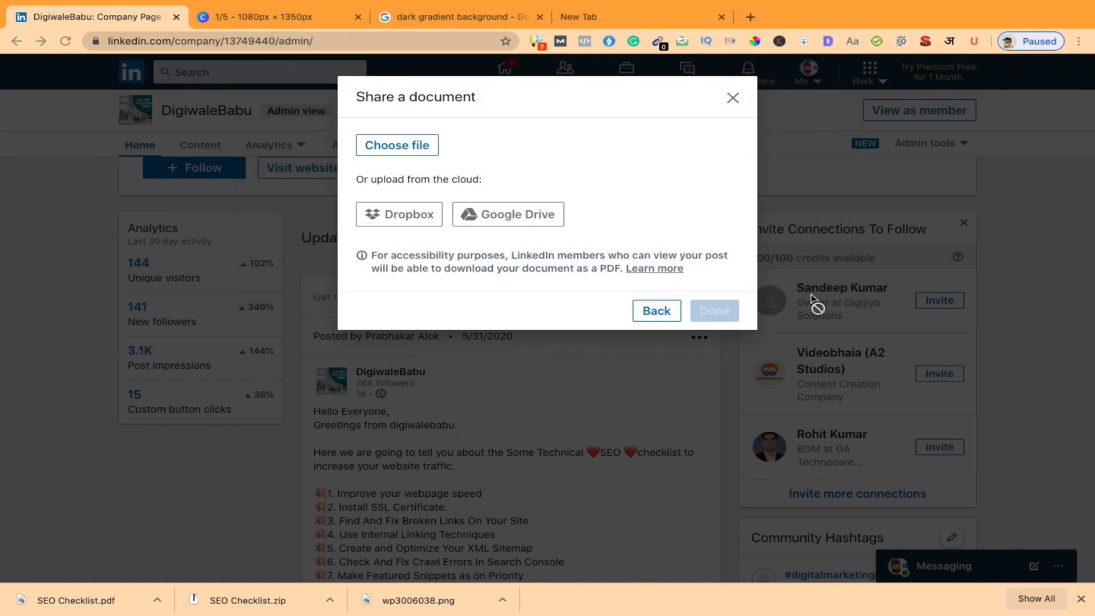
Title the uploaded document "SEO Checklist"
left_click(495, 162)
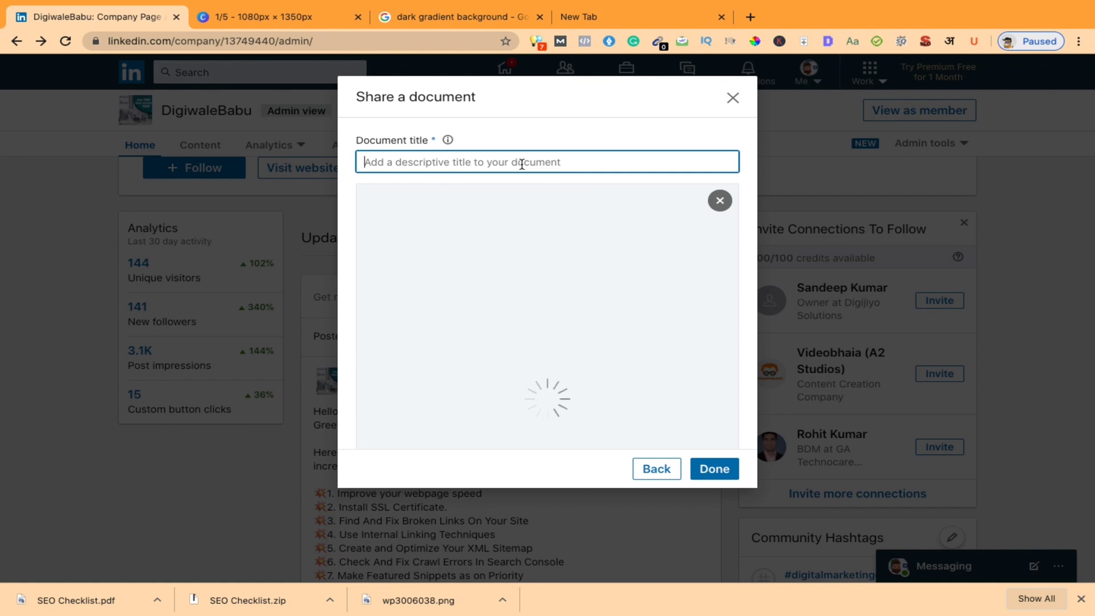
type("SEO Checklist")
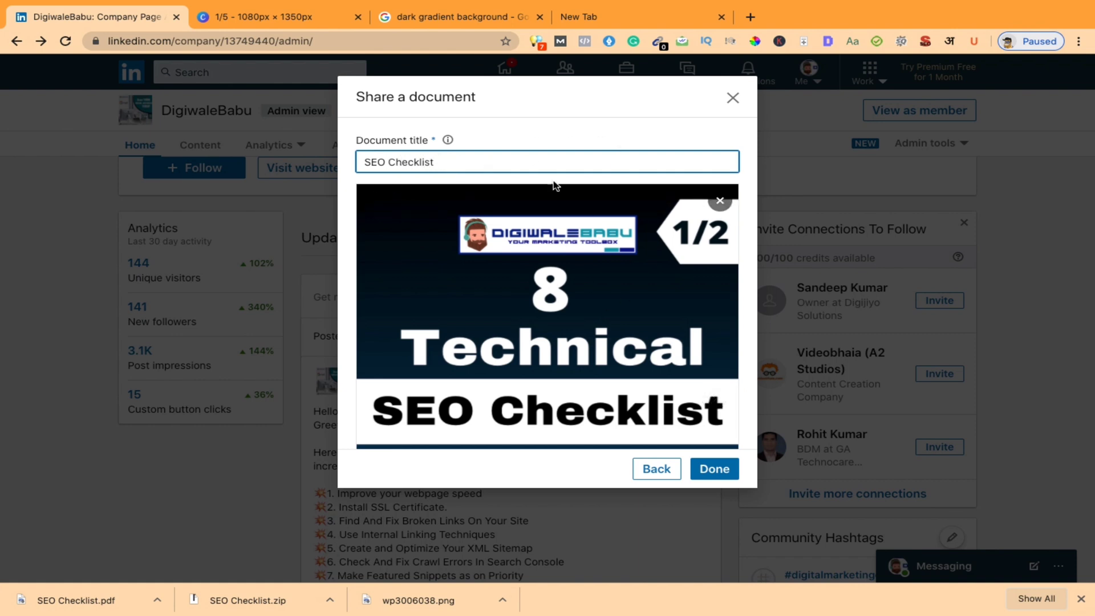
Examine both pages of the uploaded document in the preview and return to its first page
scroll(575, 351, "down", 2)
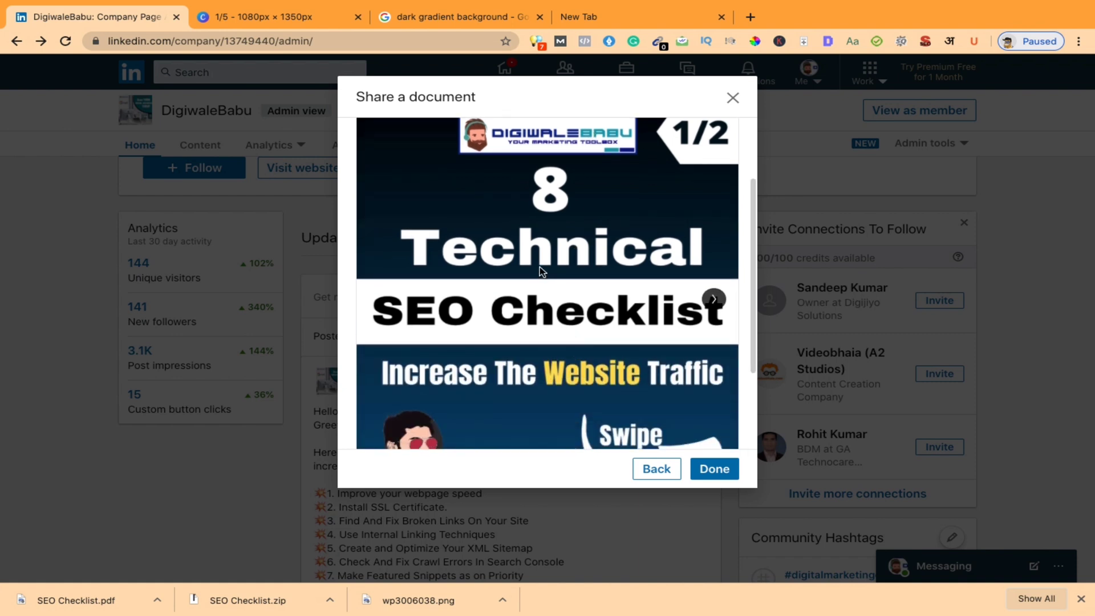
scroll(575, 351, "down", 3)
scroll(450, 166, "up", 5)
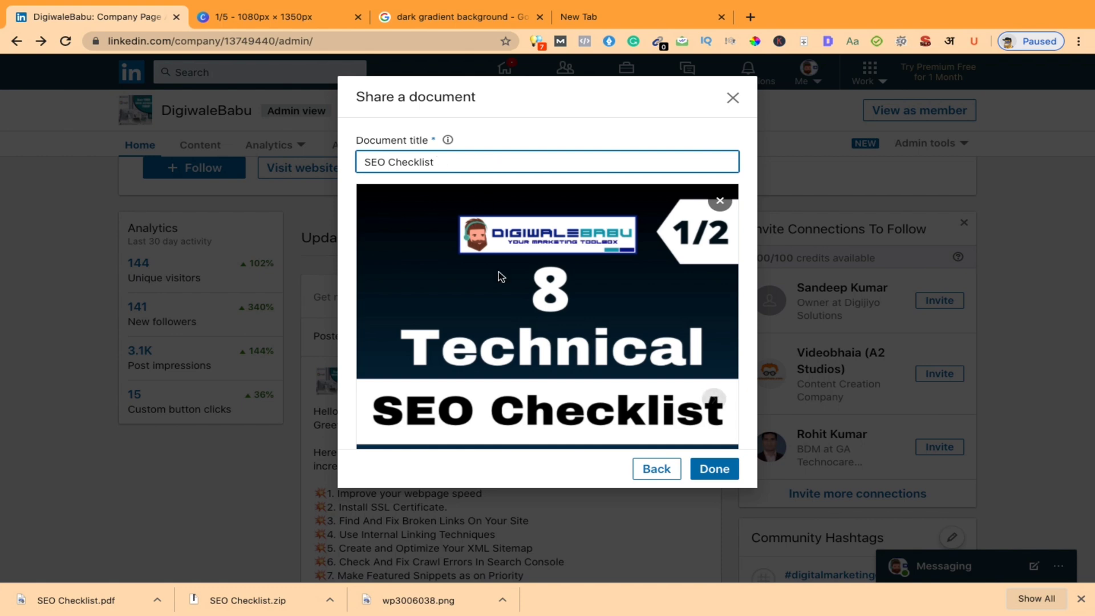
scroll(501, 276, "down", 4)
scroll(631, 245, "up", 1)
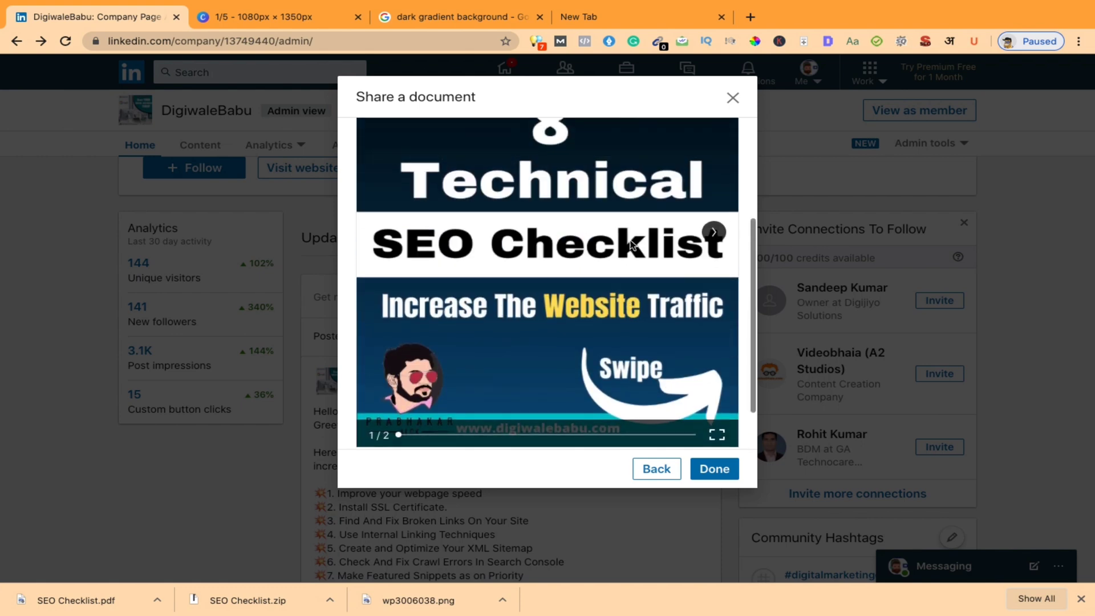
left_click(714, 232)
scroll(615, 232, "up", 2)
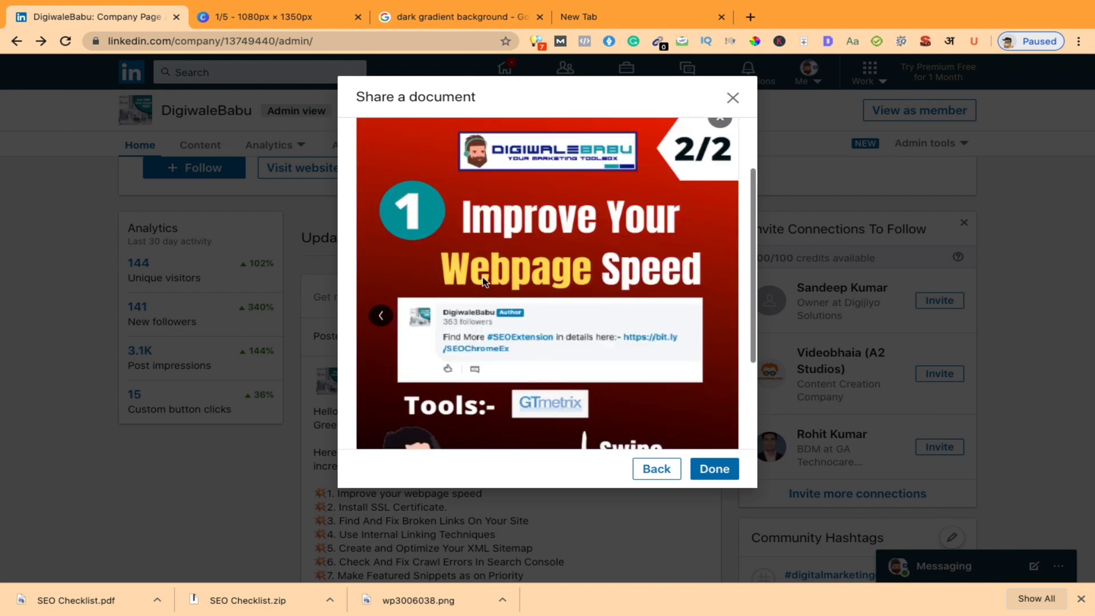
left_click(380, 315)
scroll(526, 248, "up", 1)
scroll(526, 248, "down", 3)
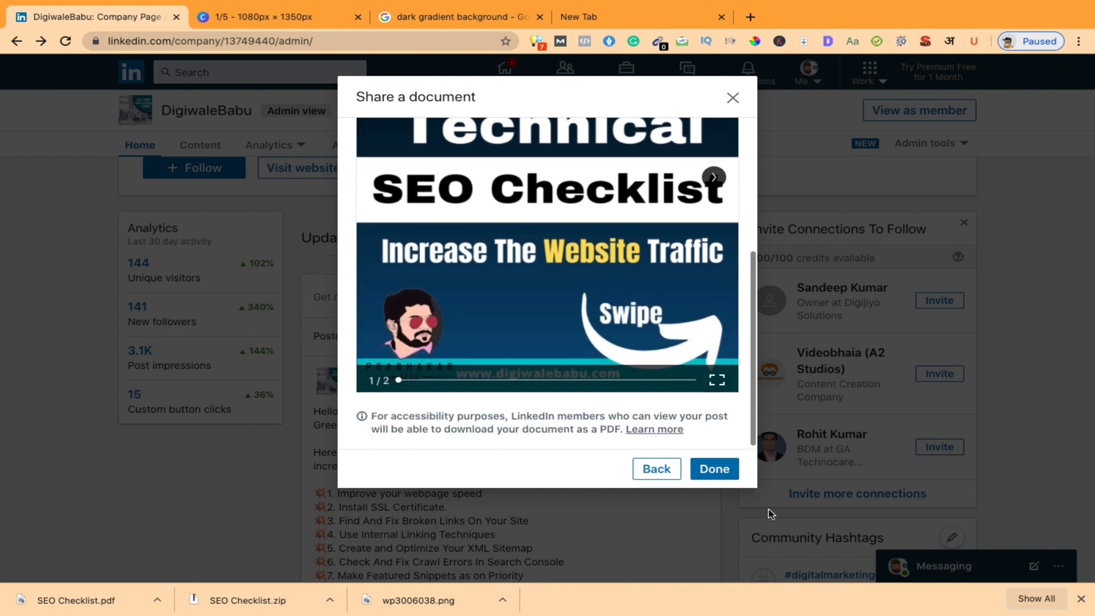
Attach the titled document to the post and review its first page in the post draft
left_click(713, 470)
scroll(725, 344, "down", 4)
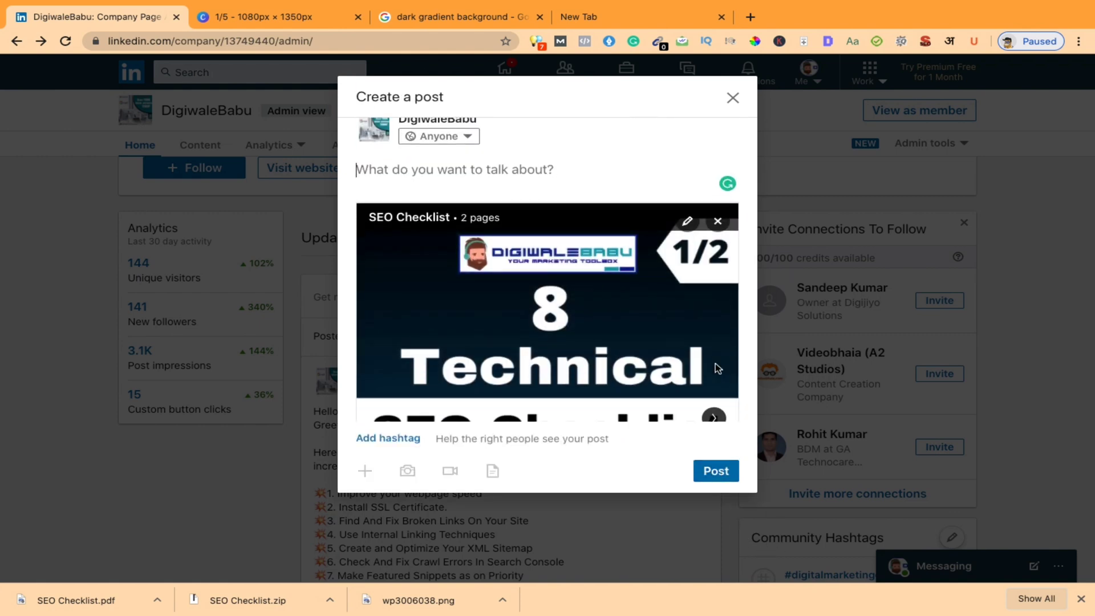
scroll(724, 319, "up", 4)
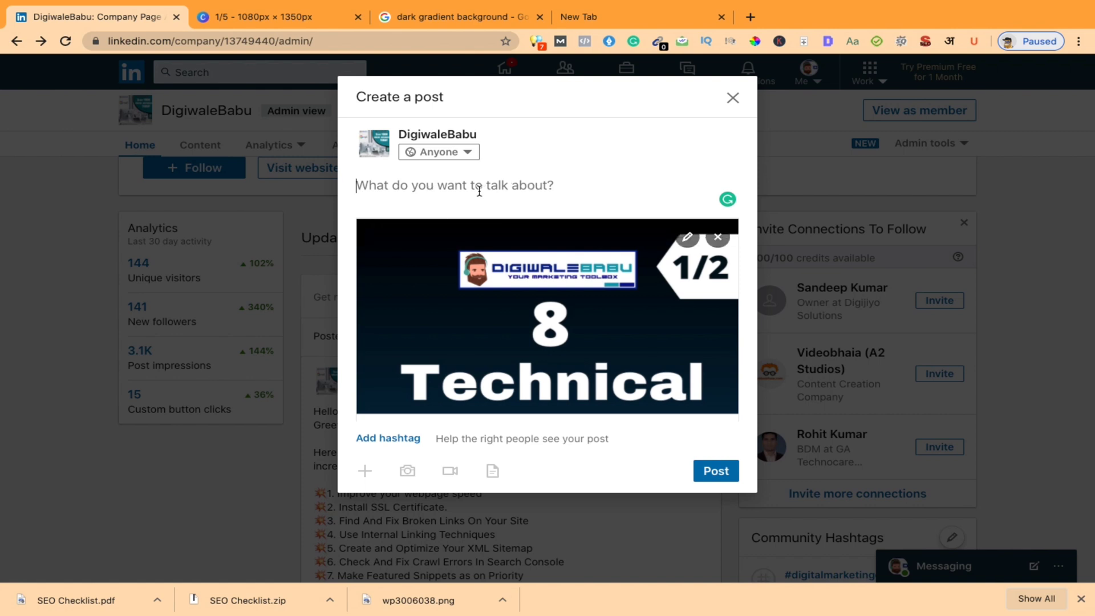
scroll(625, 262, "down", 3)
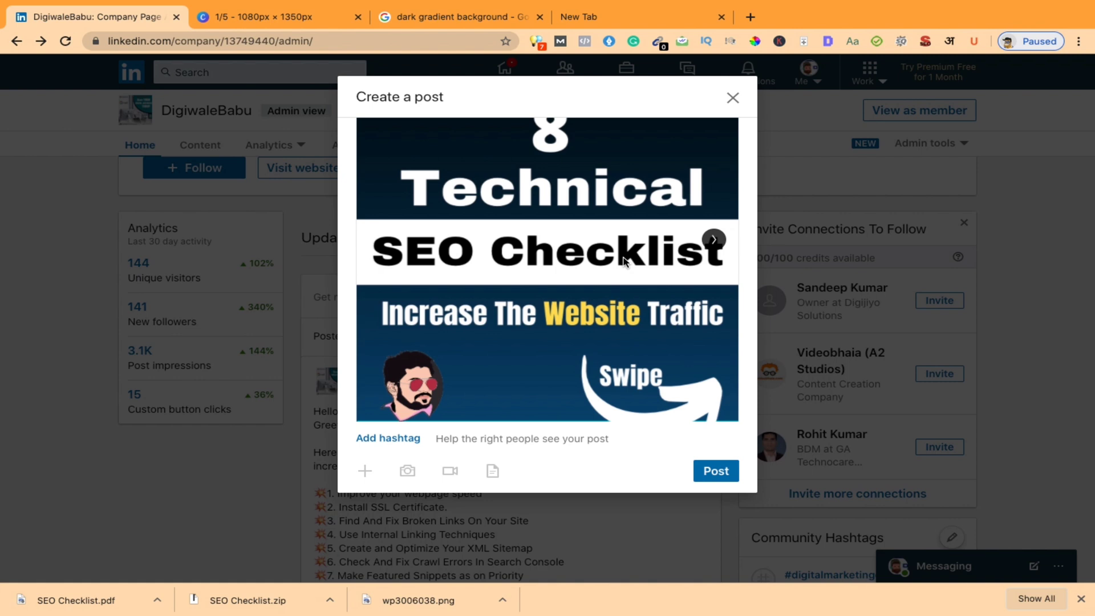
scroll(627, 251, "up", 3)
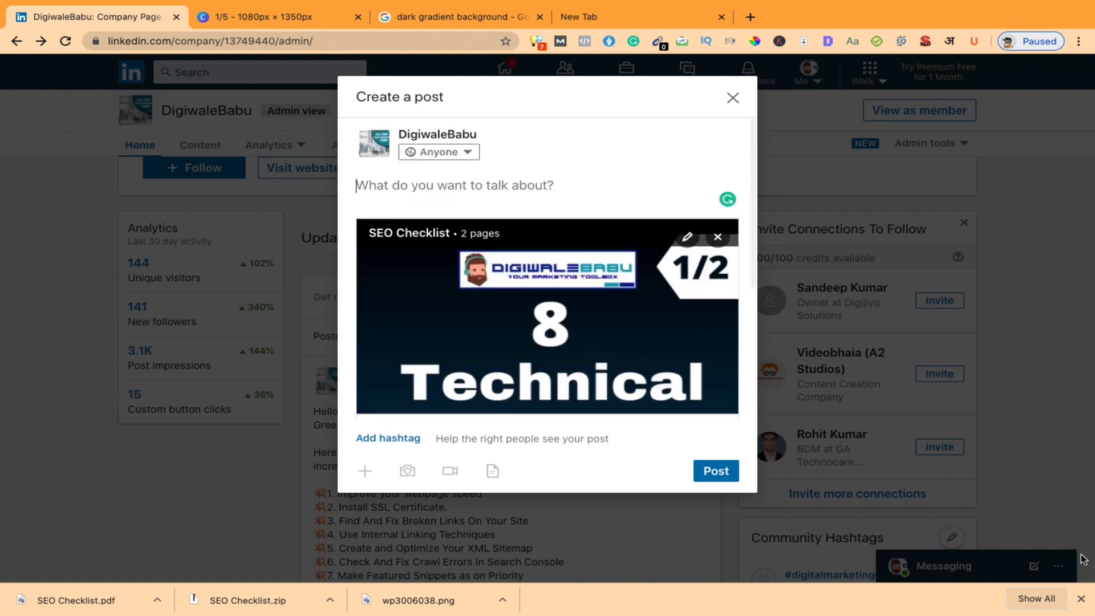
Close the browser's downloads bar and inspect the second page of the attached document in the post draft
left_click(1081, 599)
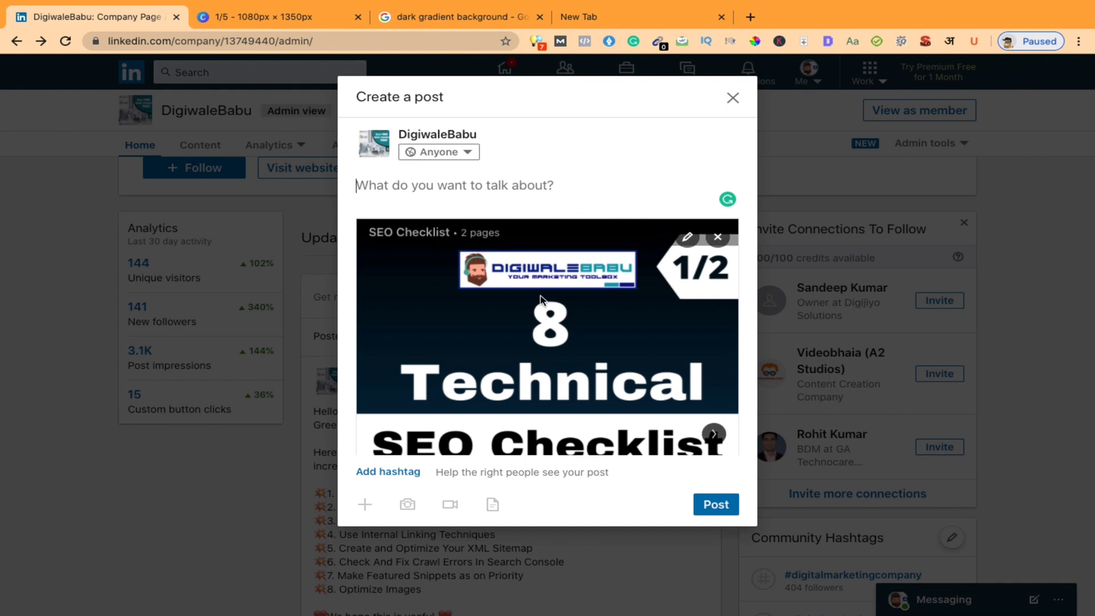
scroll(548, 301, "down", 2)
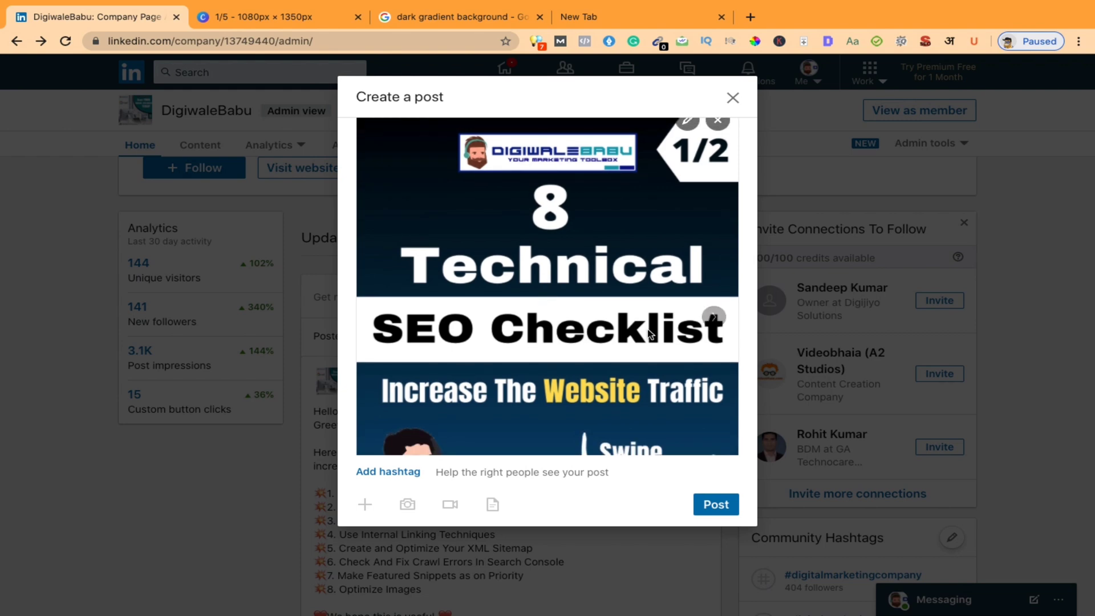
left_click(713, 318)
scroll(628, 262, "up", 3)
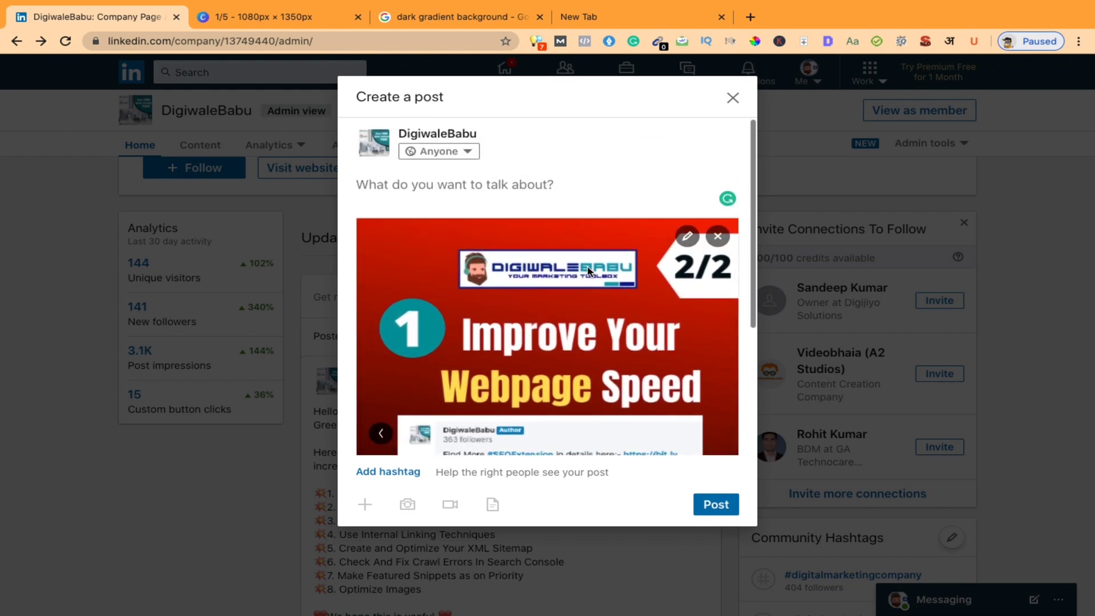
scroll(540, 205, "down", 5)
scroll(540, 200, "up", 2)
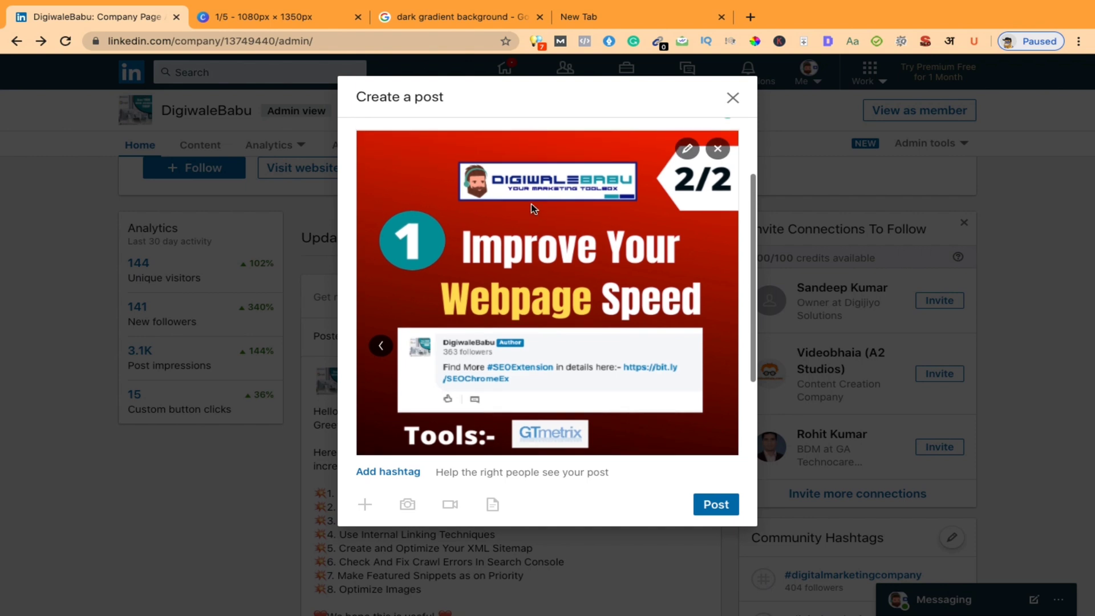